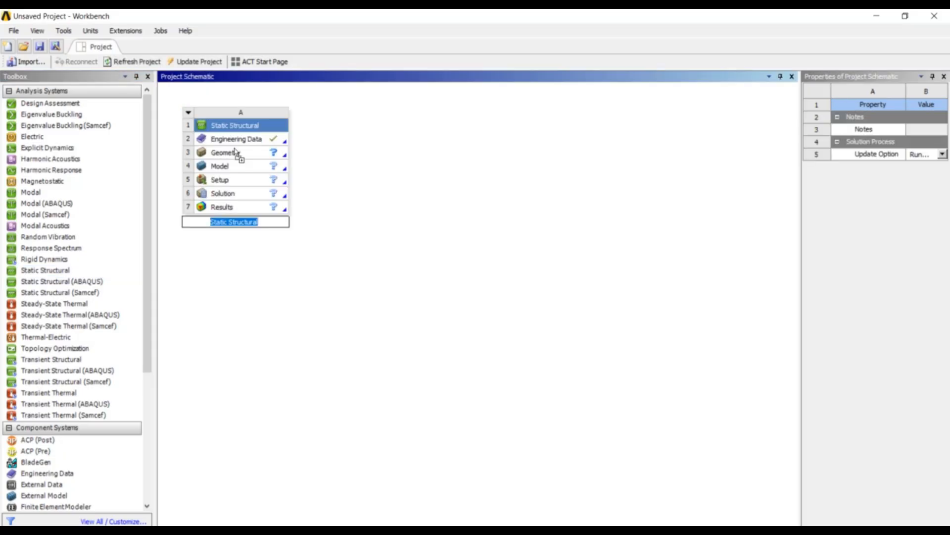
- Open the engineering data of the static structural system and add a new material named Douglas fir
double_click(241, 139)
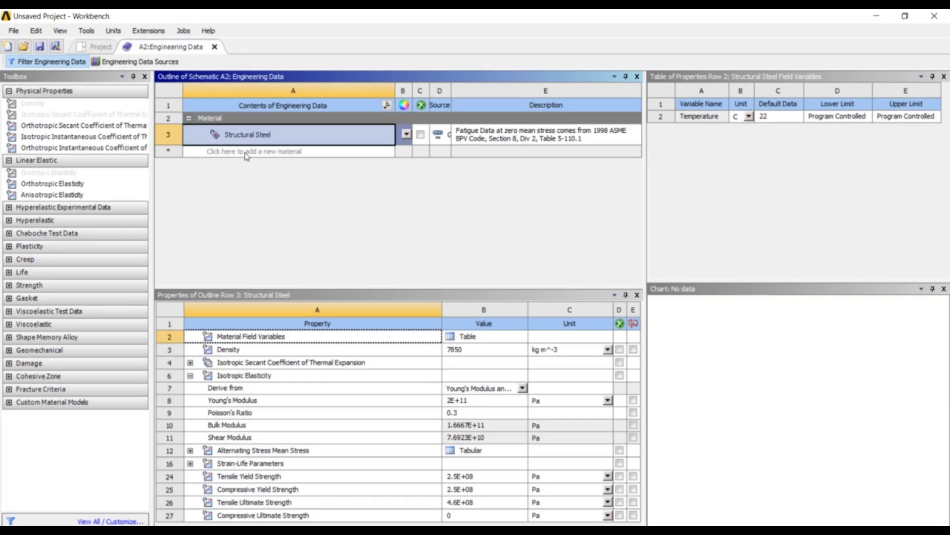
click(246, 153)
text(Douglas fir)
key(Return)
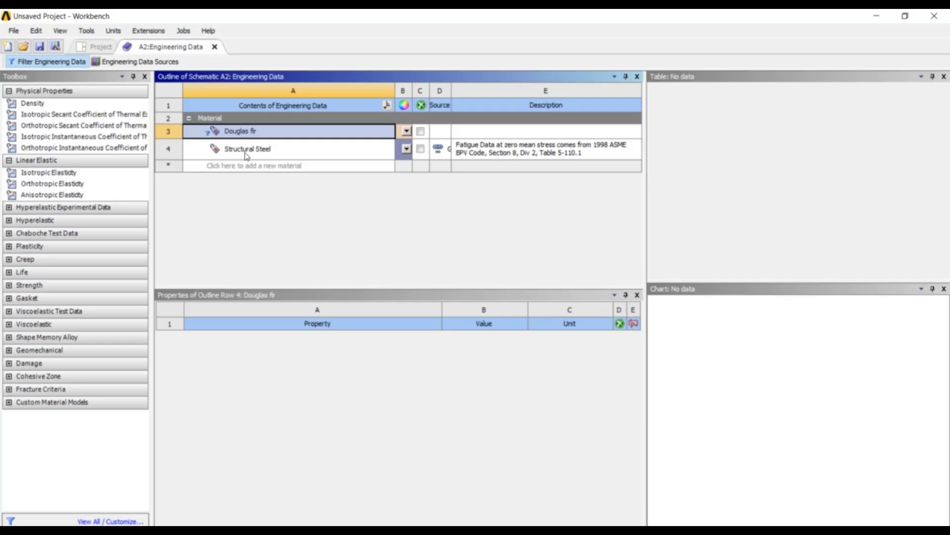
- Give Douglas fir isotropic elasticity with a Young's modulus of 13.1e9 Pa and a Poisson's ratio of 0.29
drag(95, 174, 208, 133)
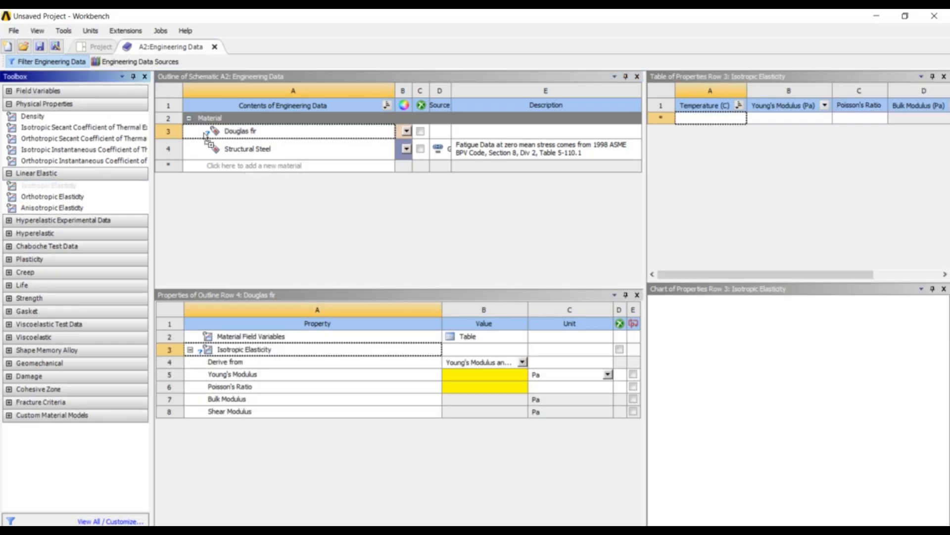
click(462, 375)
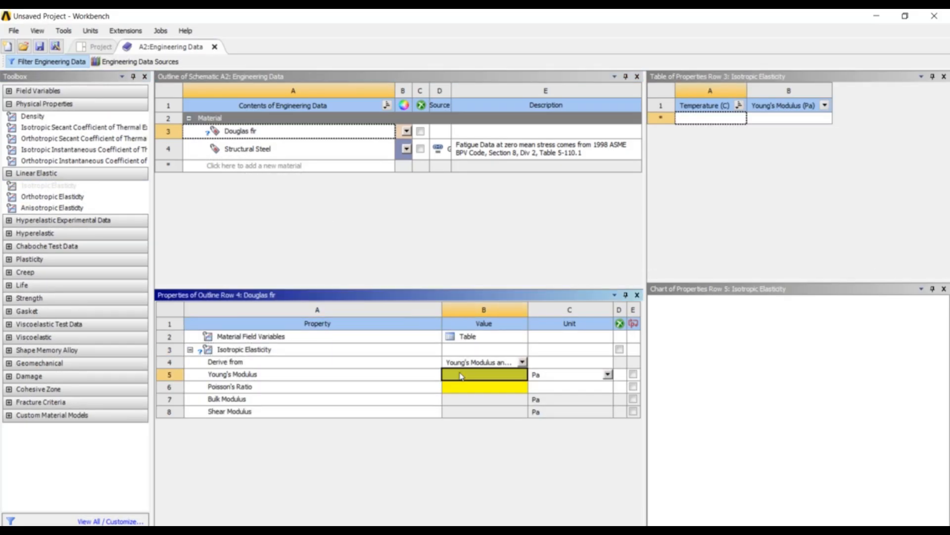
click(462, 375)
text(13)
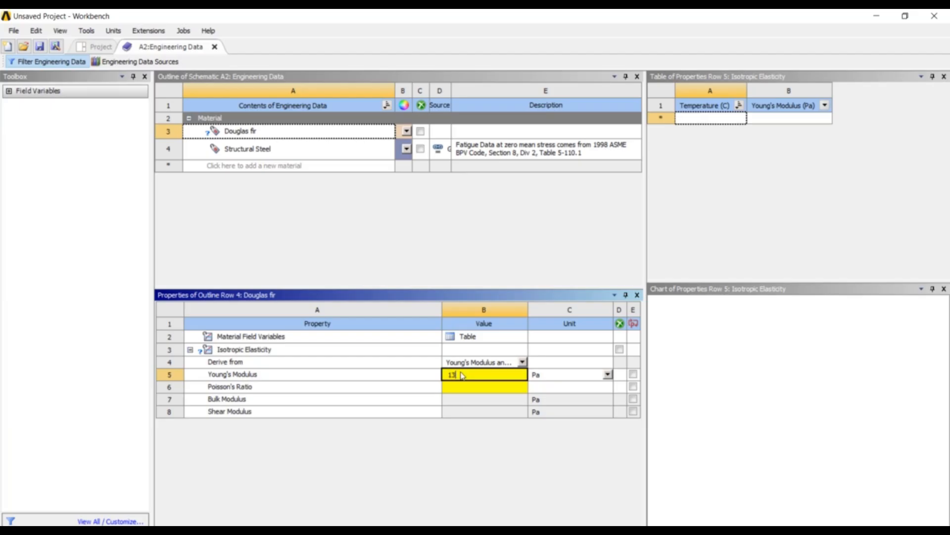
text(.1e9)
click(467, 387)
click(467, 387)
text(0.29)
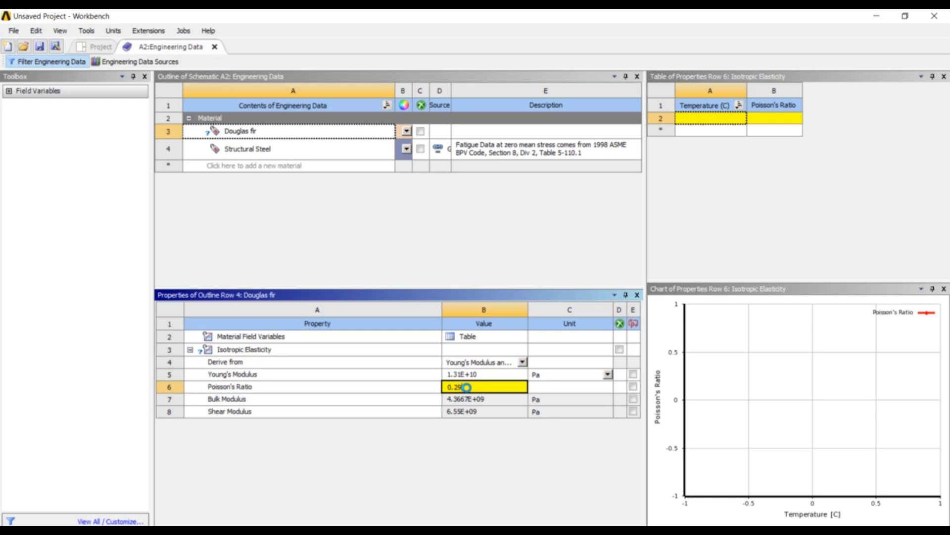
key(Return)
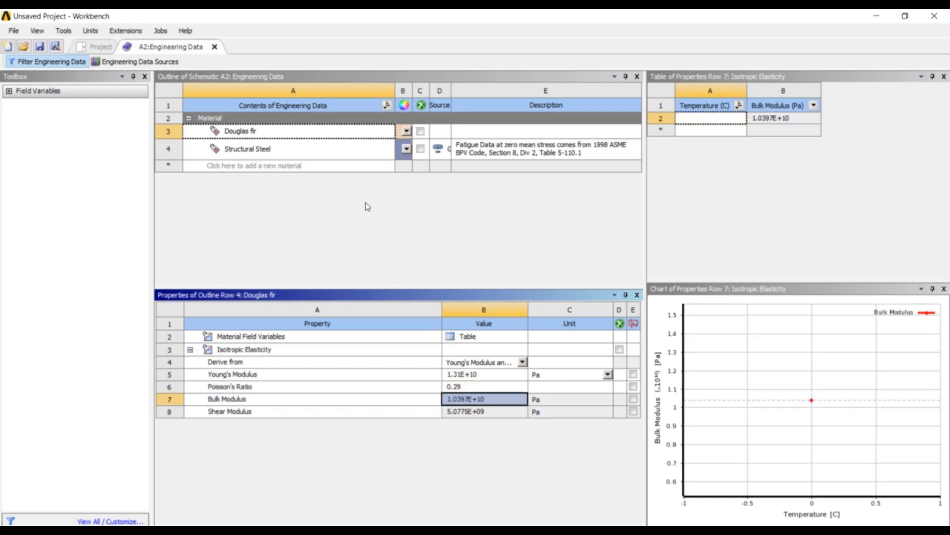
- Close the engineering data and start a new DesignModeler geometry for the static structural system
click(214, 46)
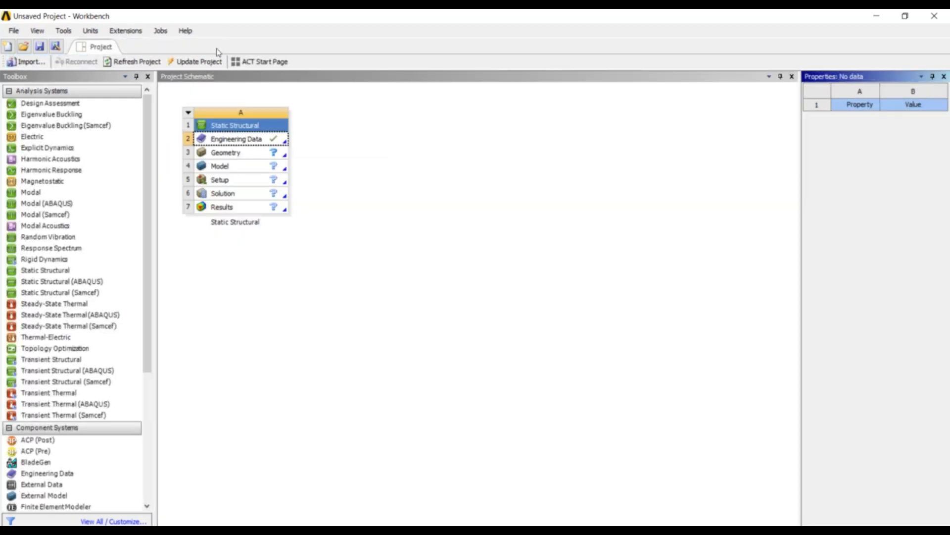
click(237, 153)
right_click(237, 154)
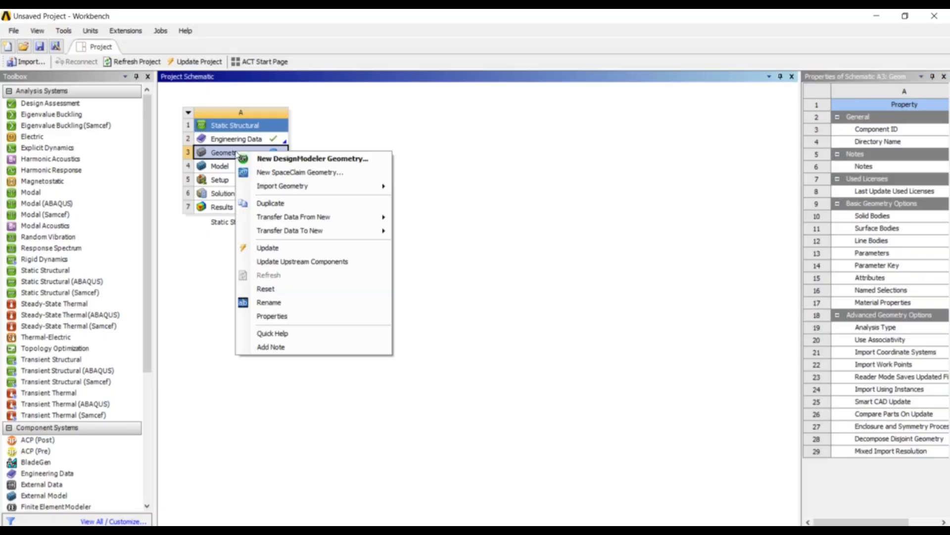
click(247, 161)
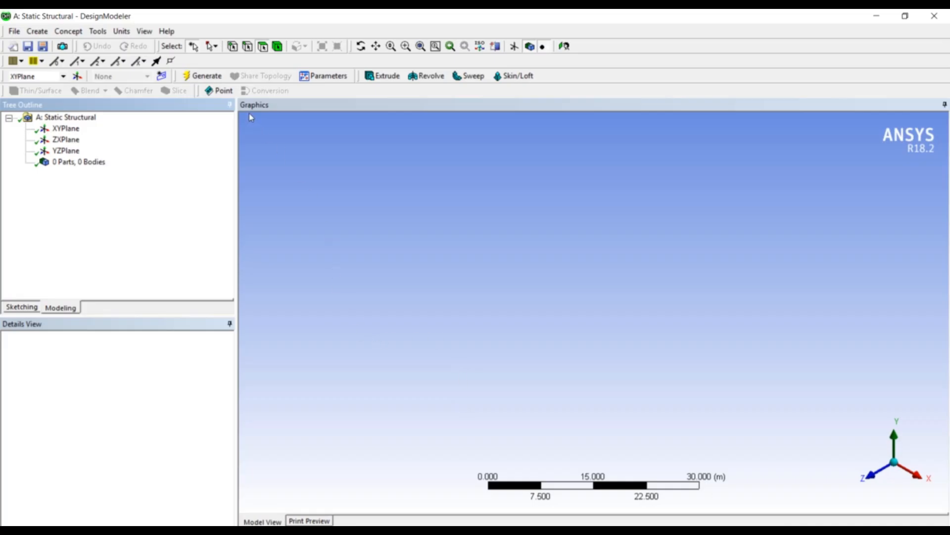
- Generate construction points in the XY plane from the coordinates file Truss Modelling data points
click(219, 90)
click(408, 272)
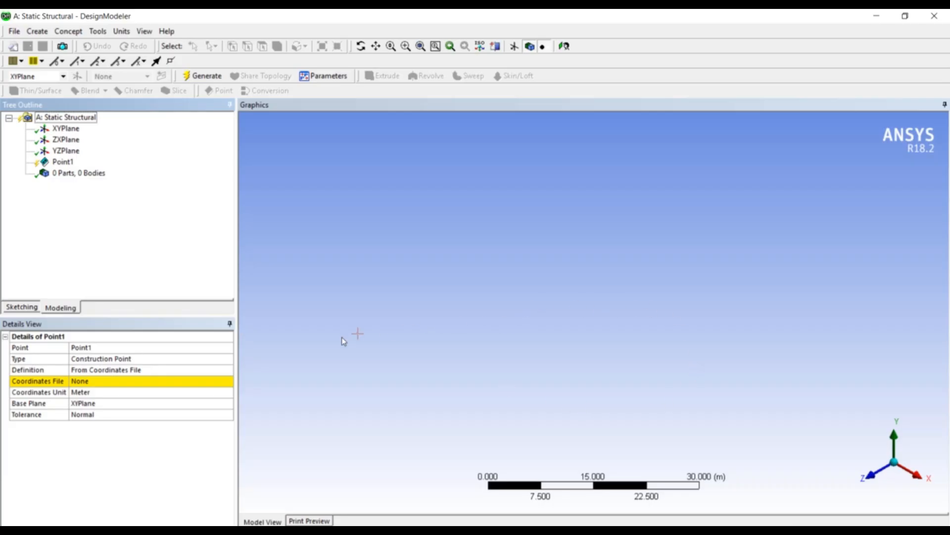
click(217, 385)
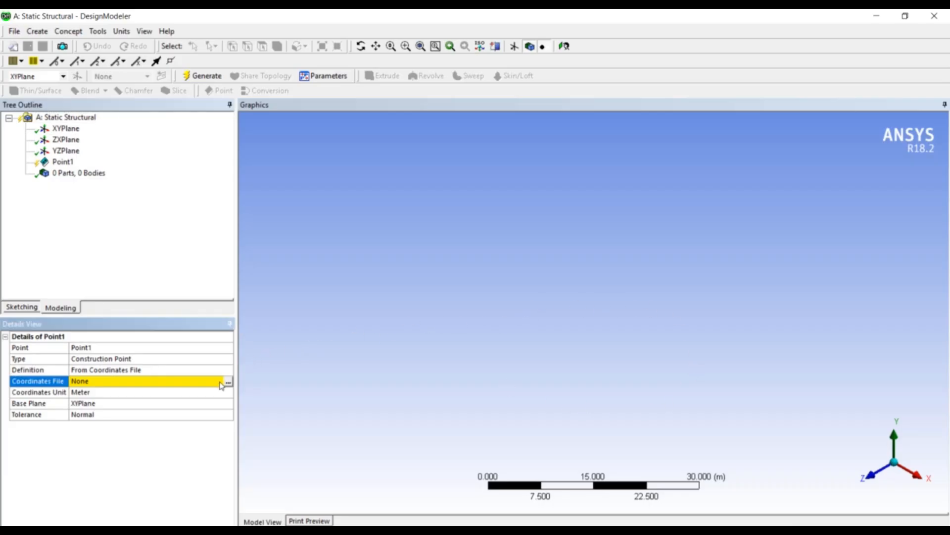
click(228, 382)
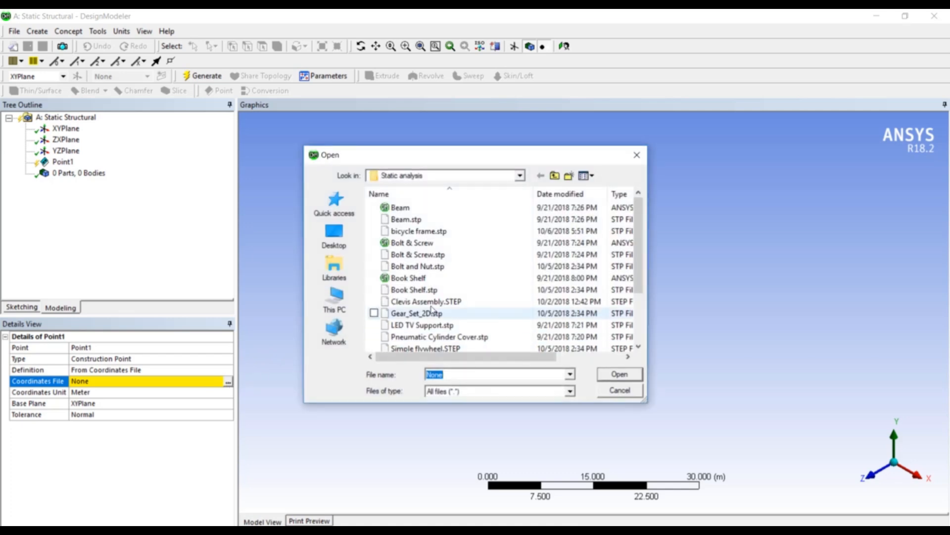
scroll(450, 288, down, 2)
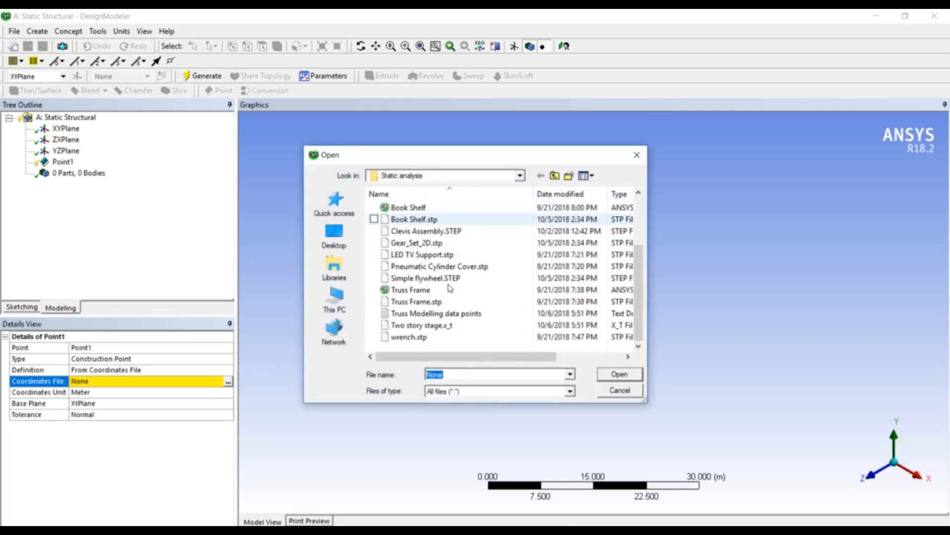
click(451, 313)
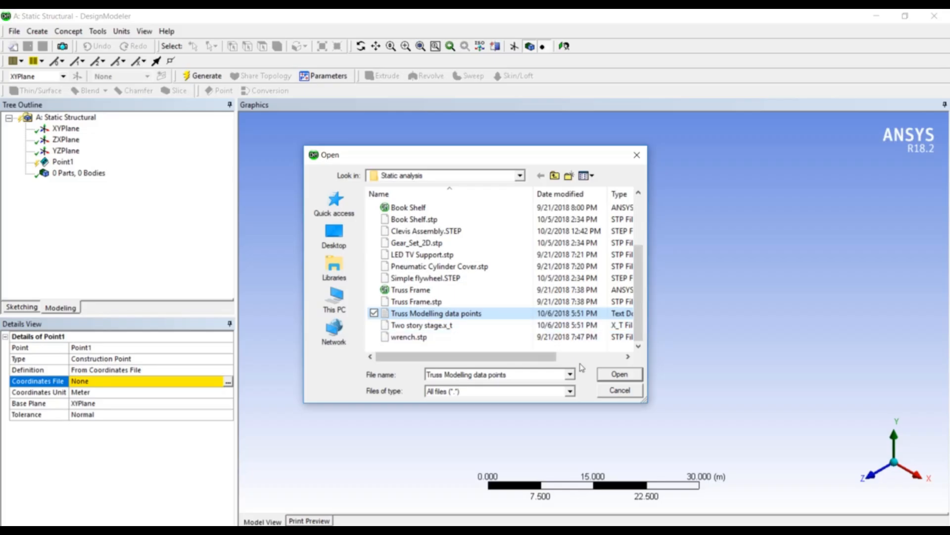
click(607, 375)
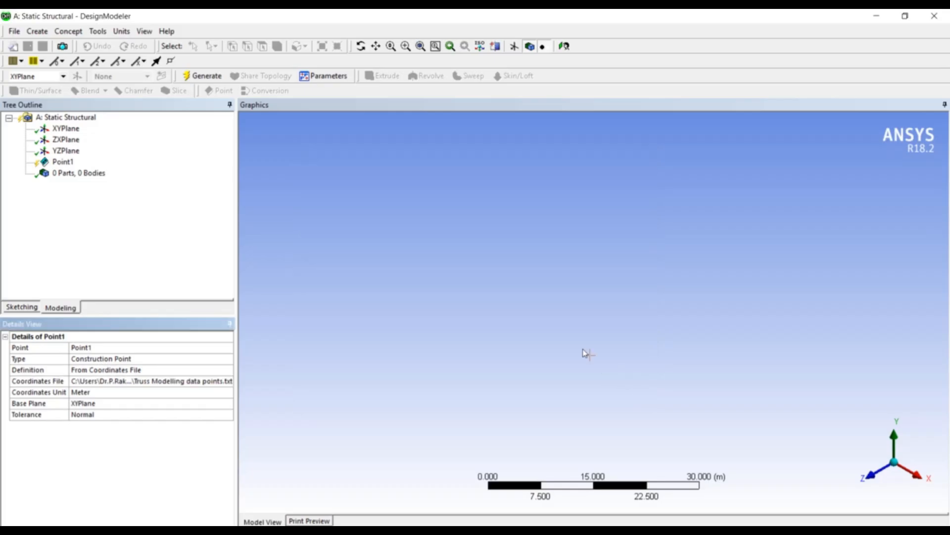
right_click(67, 162)
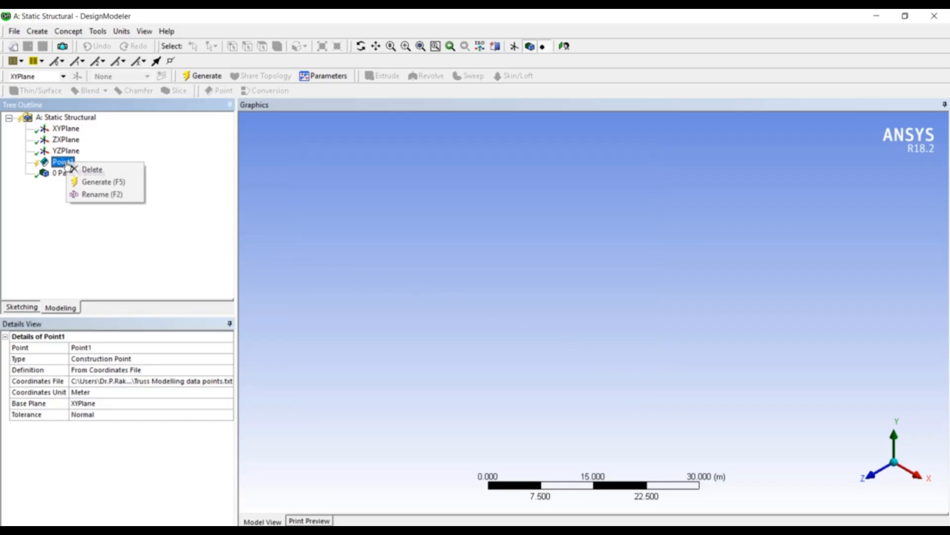
click(82, 182)
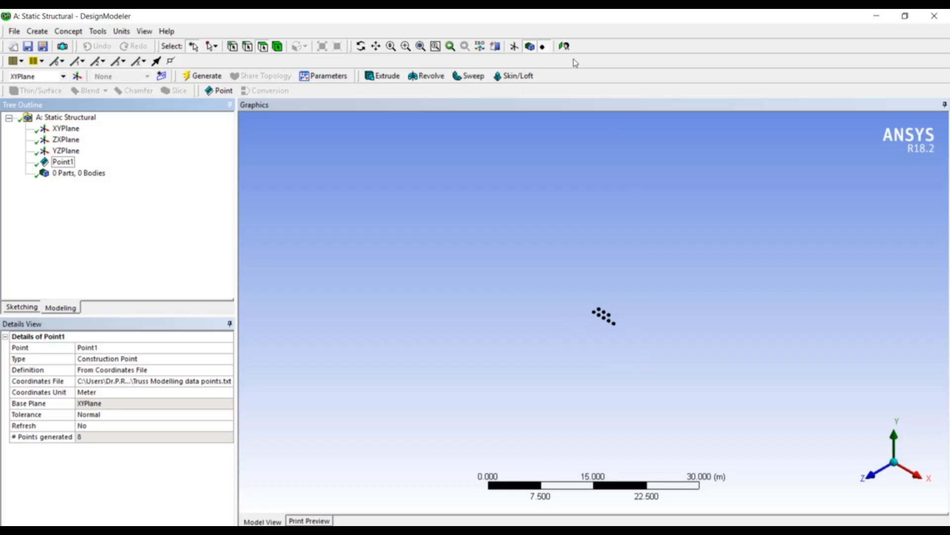
- Start Lines From Points and connect the five lower points from left to right as the truss's bottom chord
click(564, 46)
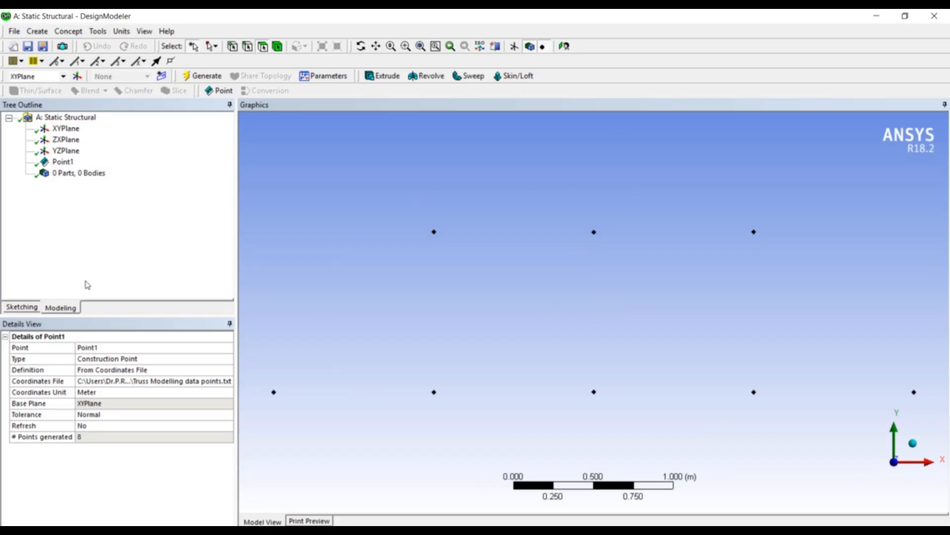
click(69, 32)
click(79, 47)
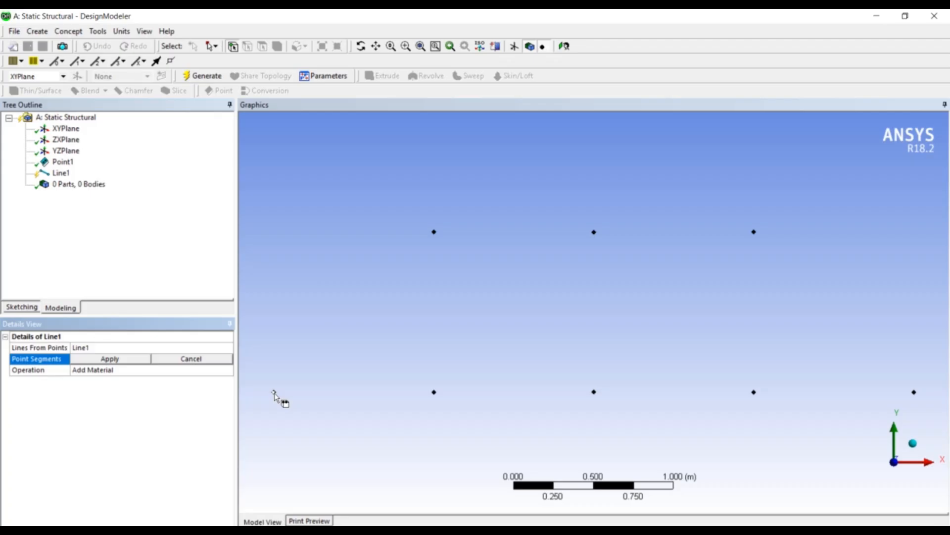
click(273, 393)
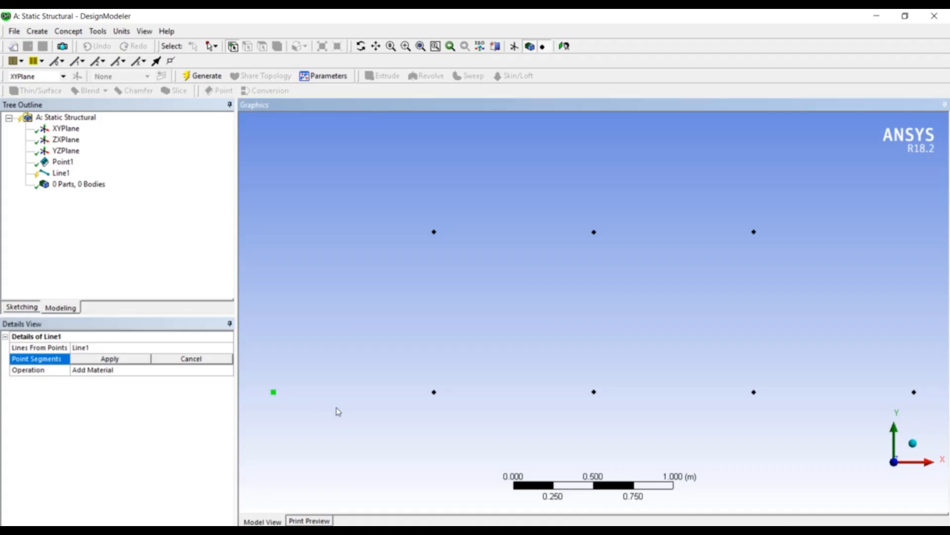
ctrl+click(435, 392)
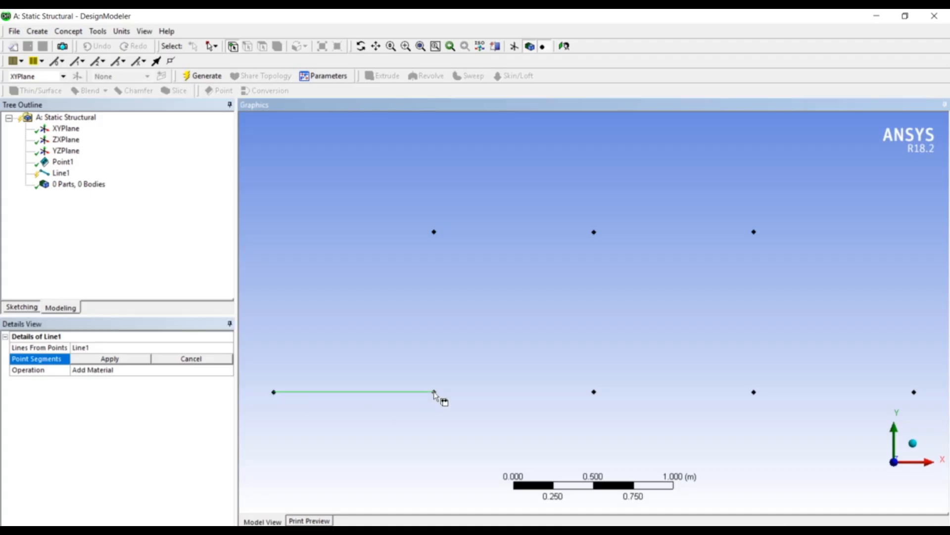
ctrl+click(595, 392)
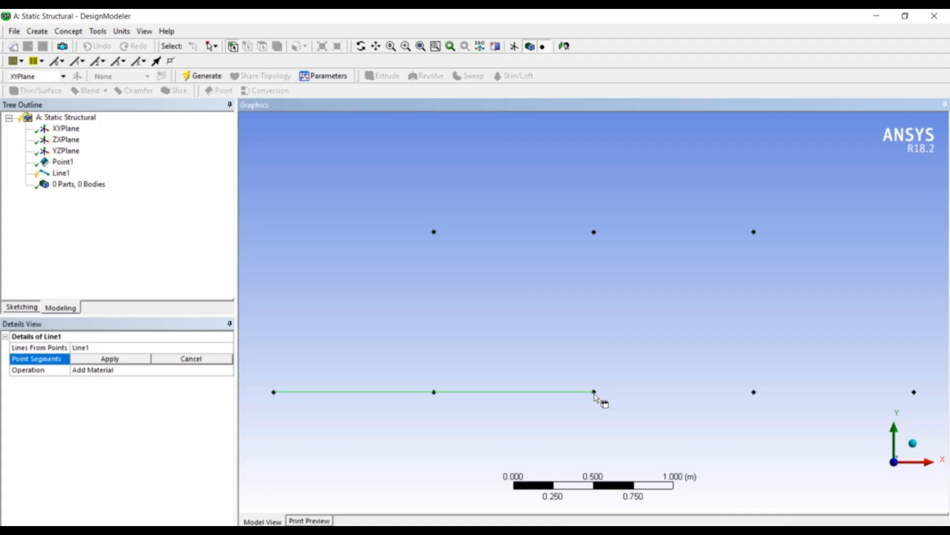
ctrl+click(754, 392)
ctrl+click(914, 392)
- Add the four diagonals zigzagging from the left support through upper-left, bottom-centre and upper-right points to the right support
ctrl+click(273, 392)
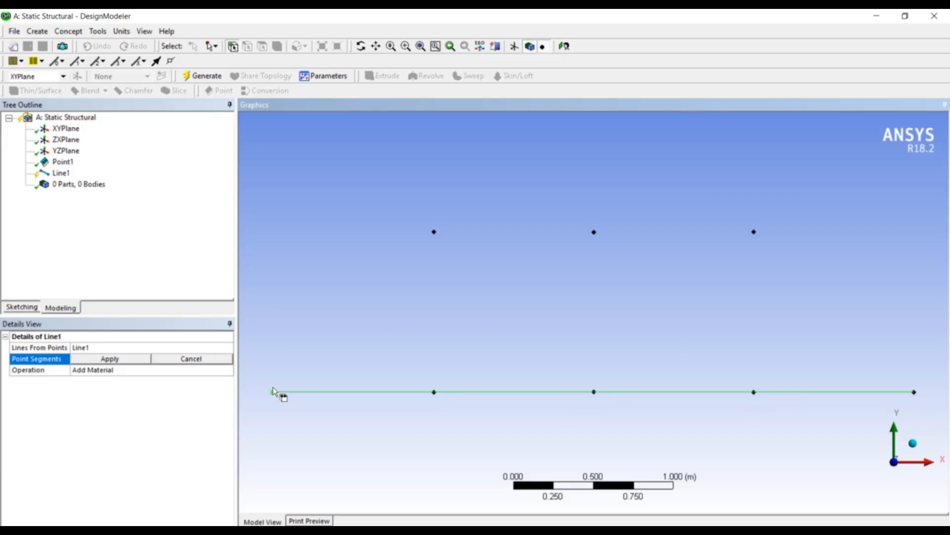
ctrl+click(434, 232)
ctrl+click(594, 392)
ctrl+click(753, 232)
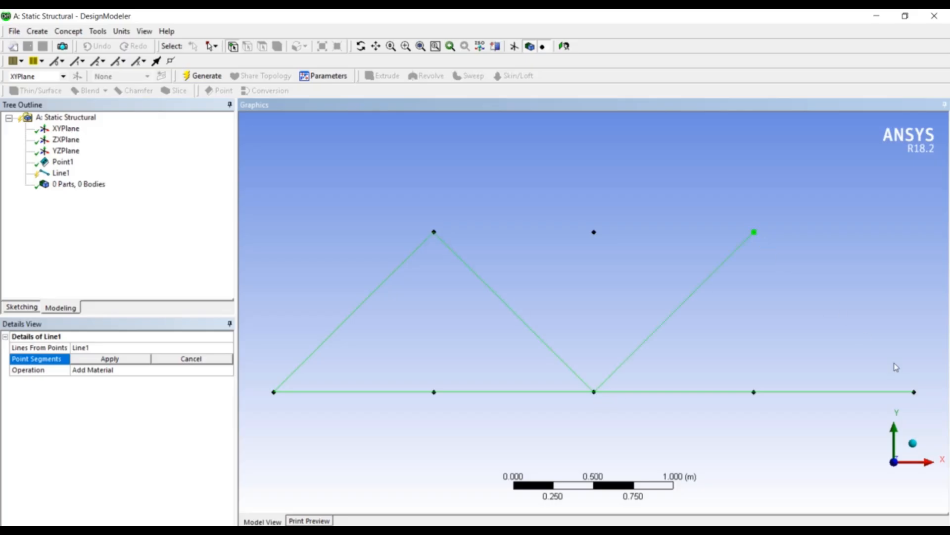
ctrl+click(914, 392)
- Add the left vertical member and the top chord segment from the upper-left to the upper-centre point
click(435, 232)
ctrl+click(434, 392)
click(434, 231)
click(594, 232)
click(755, 233)
click(612, 255)
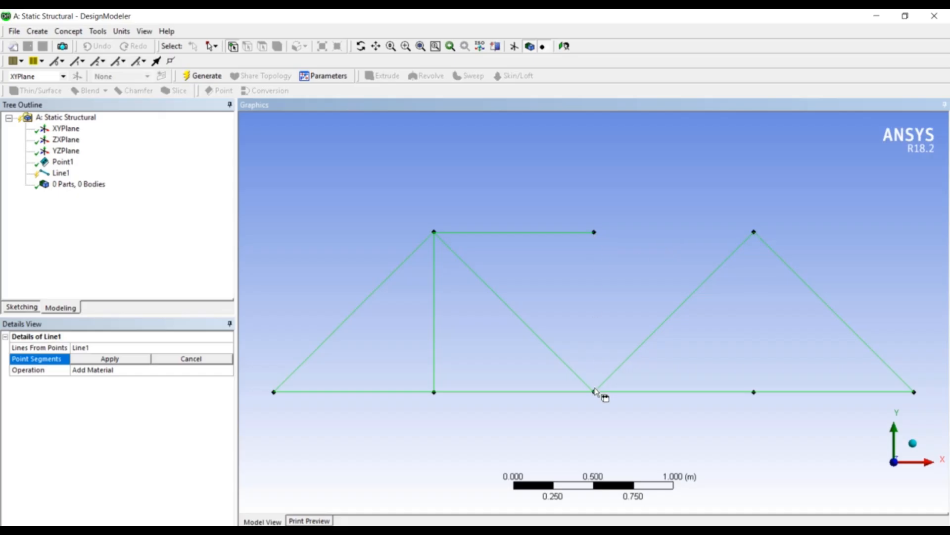
- Add the centre vertical, the second top chord segment and the right vertical, and generate the line body
click(594, 391)
click(594, 232)
click(594, 232)
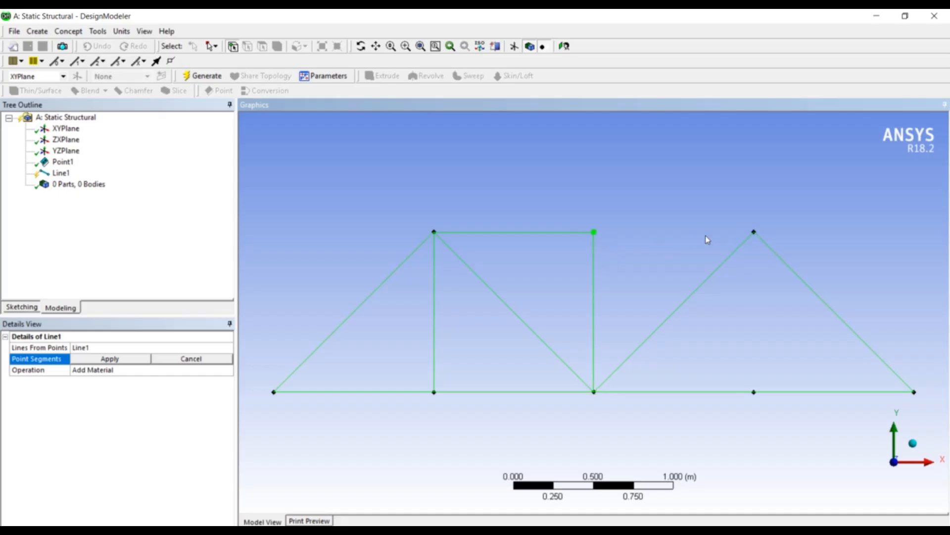
click(753, 232)
click(754, 392)
right_click(62, 174)
click(67, 190)
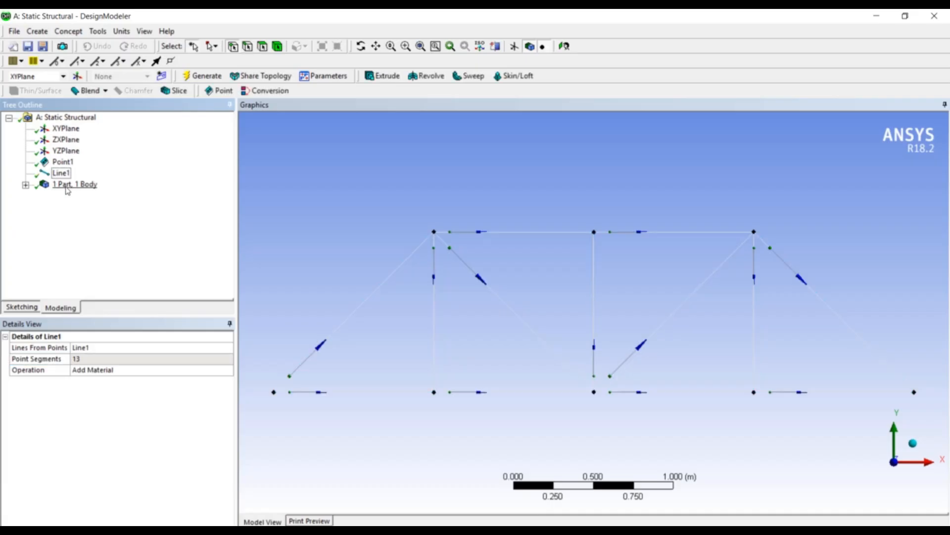
middle_drag(450, 272, 473, 251)
middle_drag(384, 329, 340, 335)
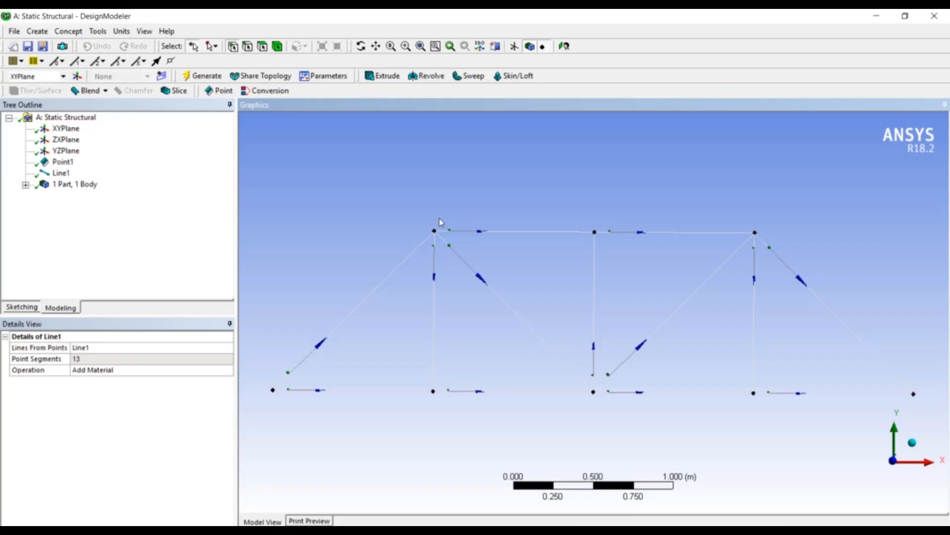
middle_drag(403, 220, 400, 227)
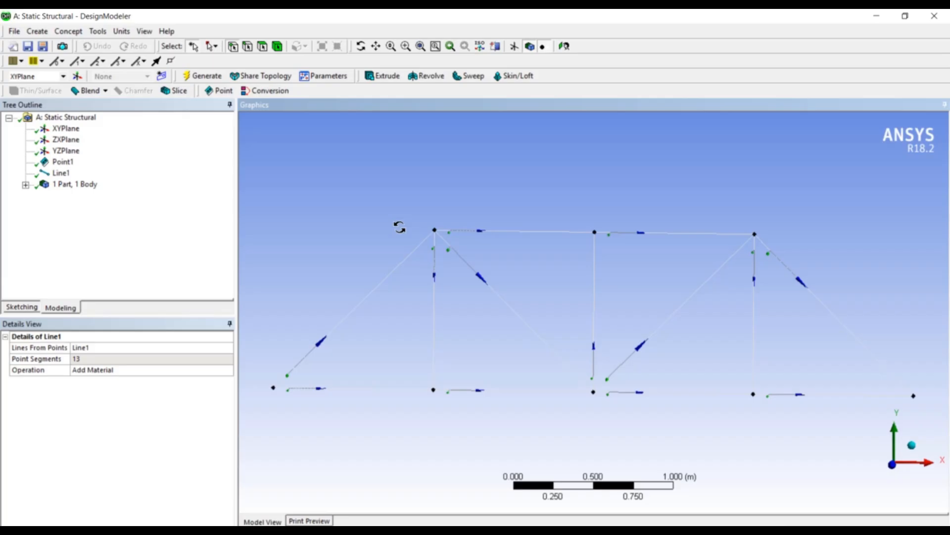
- Create a rectangular cross section with B and H both set to 0.06 m
click(69, 32)
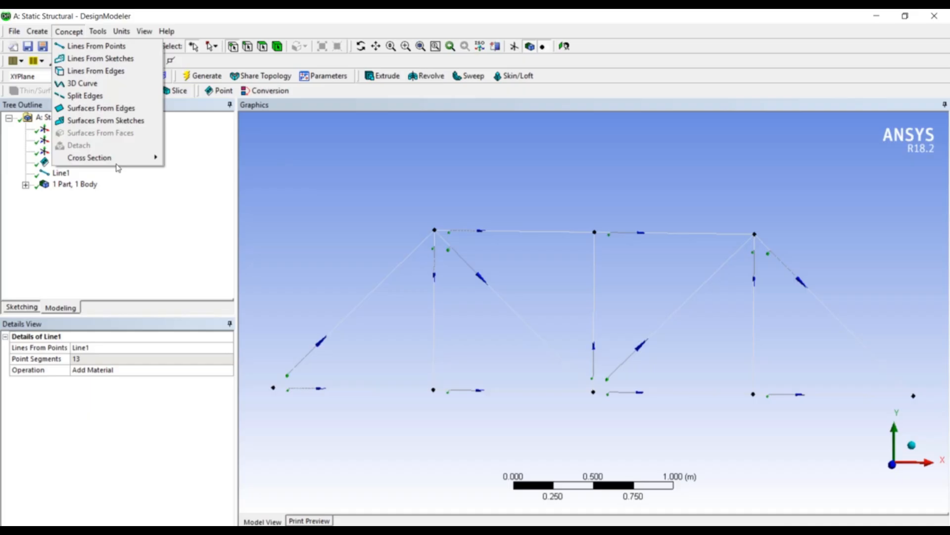
mouse_move(118, 167)
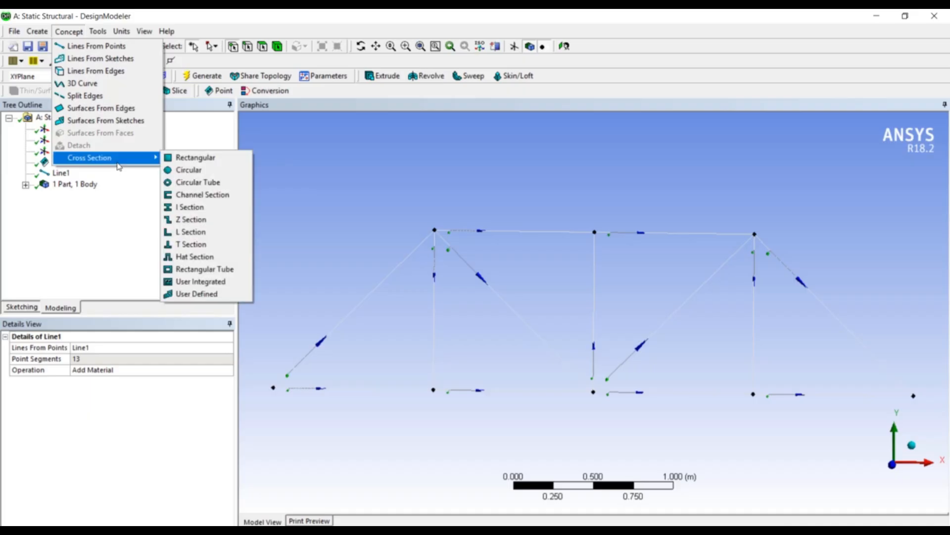
click(175, 158)
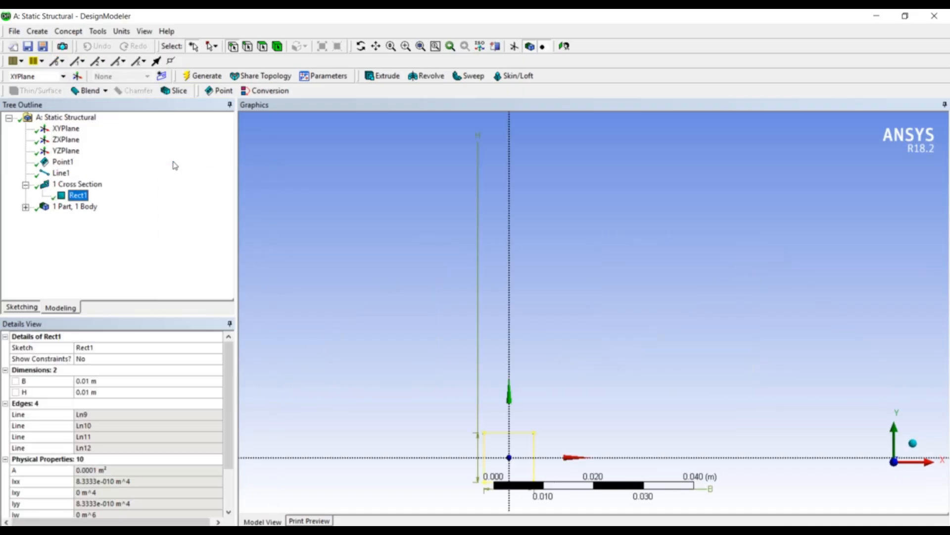
drag(228, 384, 228, 392)
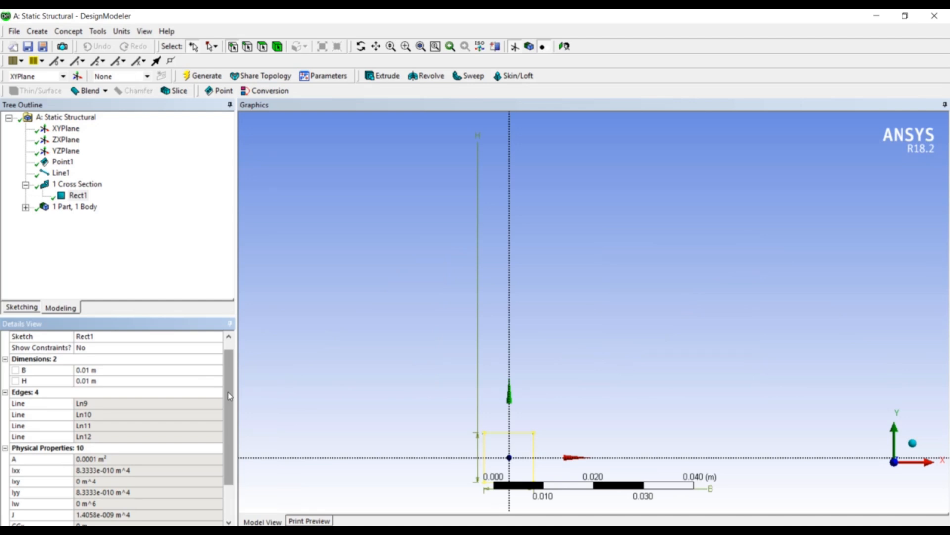
click(90, 372)
text(0.06)
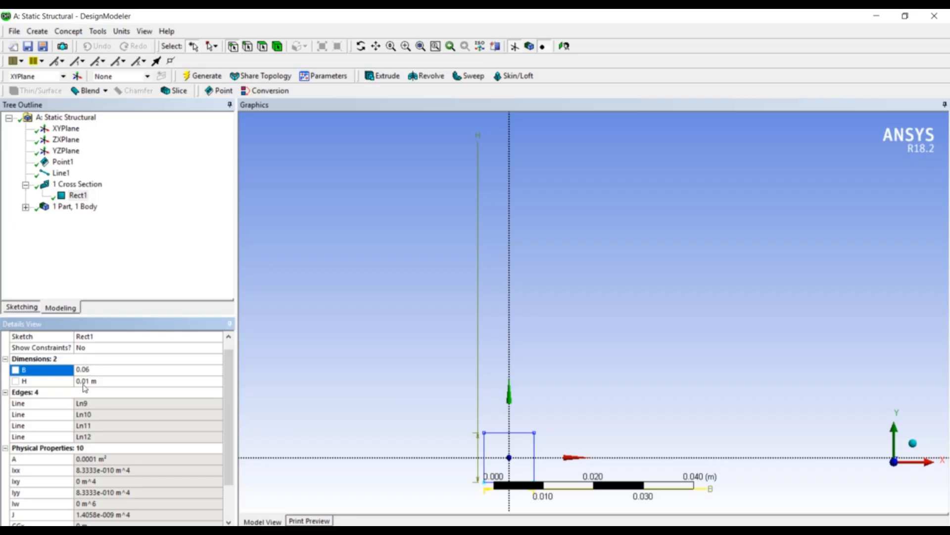
key(Return)
click(83, 392)
text(0.06)
key(Return)
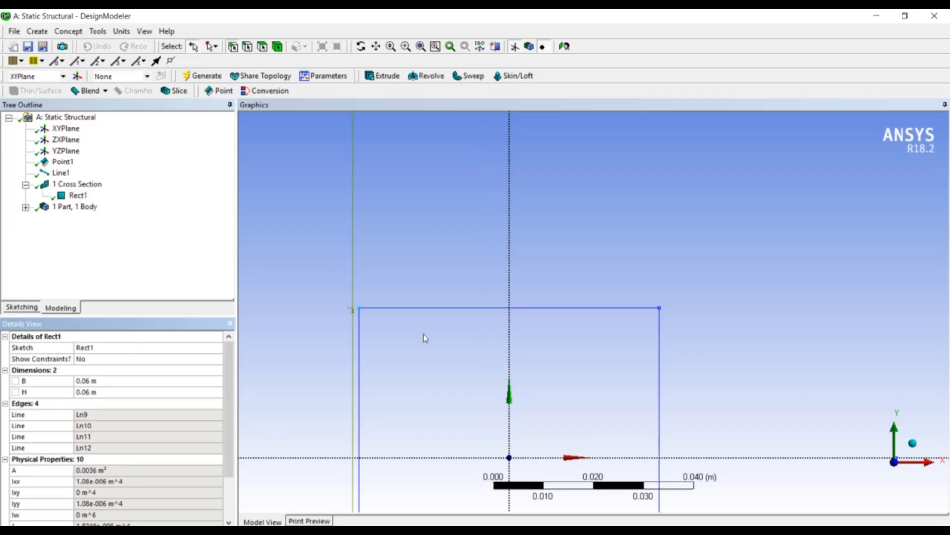
scroll(430, 340, up, 2)
scroll(430, 339, down, 5)
scroll(430, 339, down, 1)
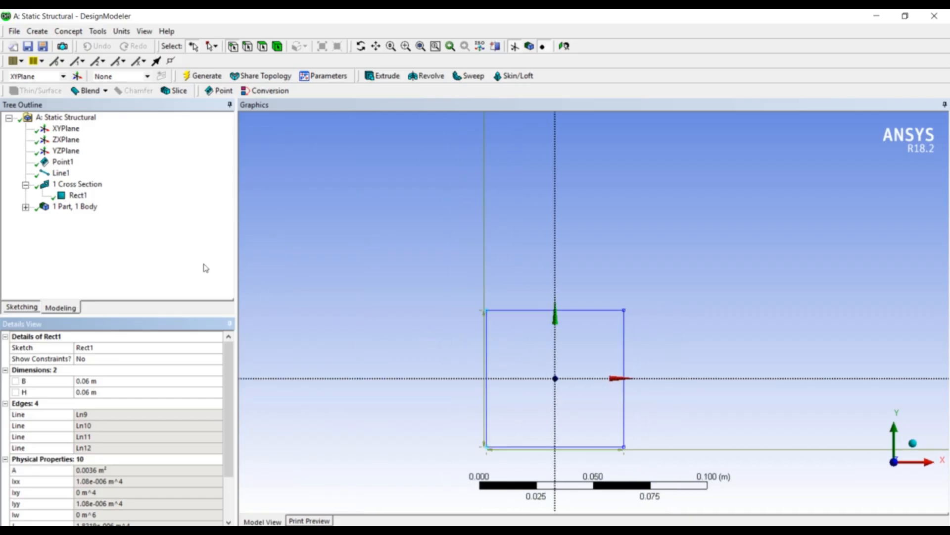
- Assign the Rect1 cross section to the truss's line body
click(26, 207)
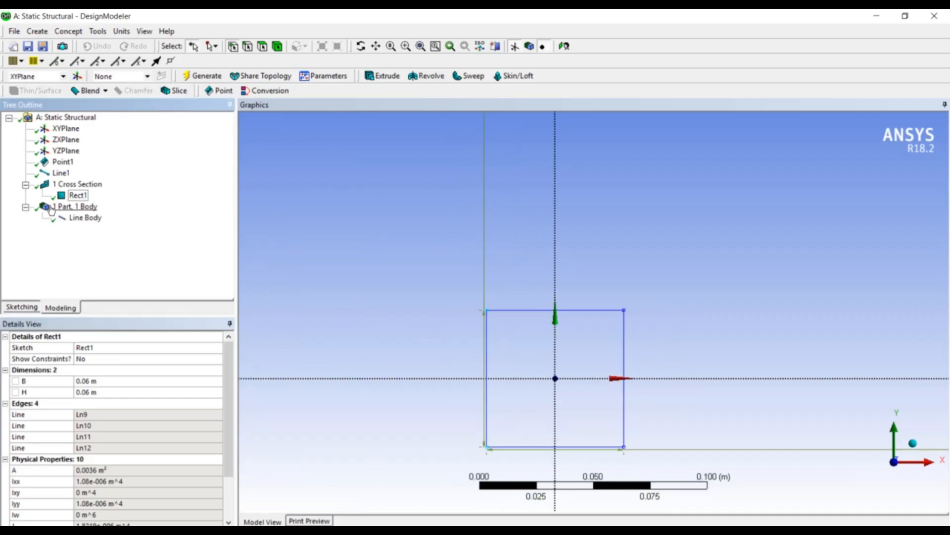
click(67, 224)
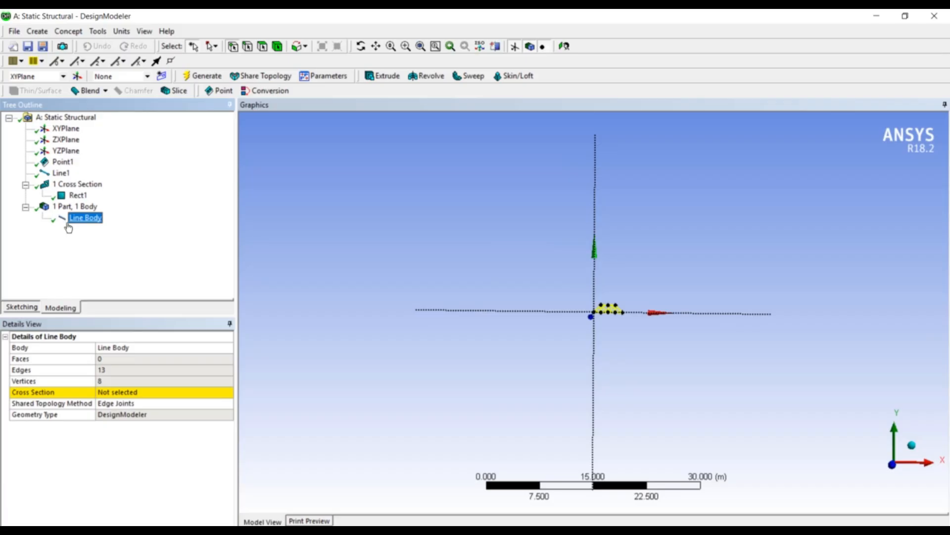
click(123, 394)
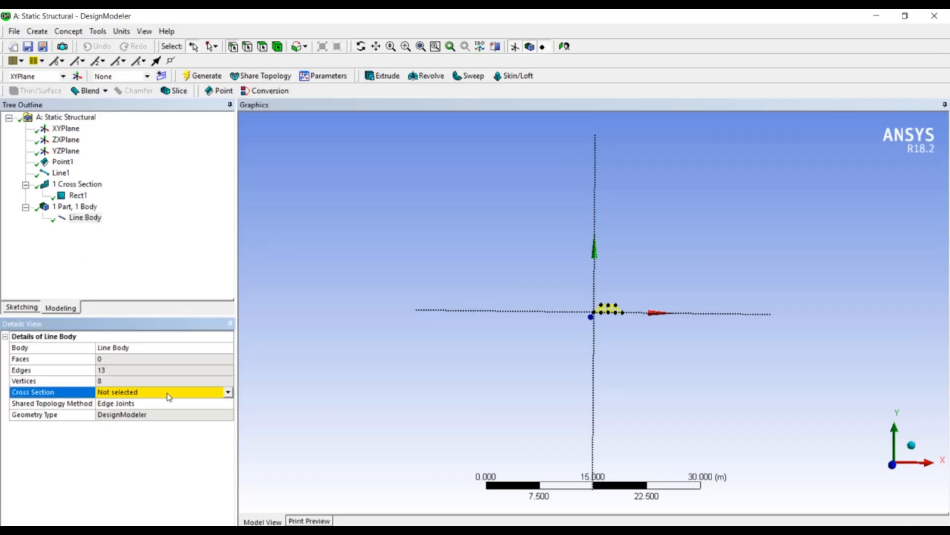
click(227, 392)
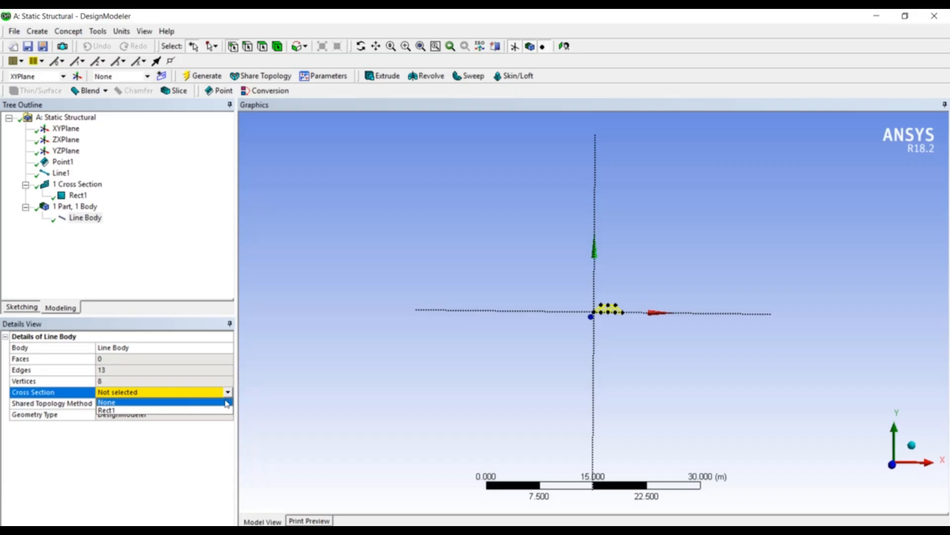
click(223, 411)
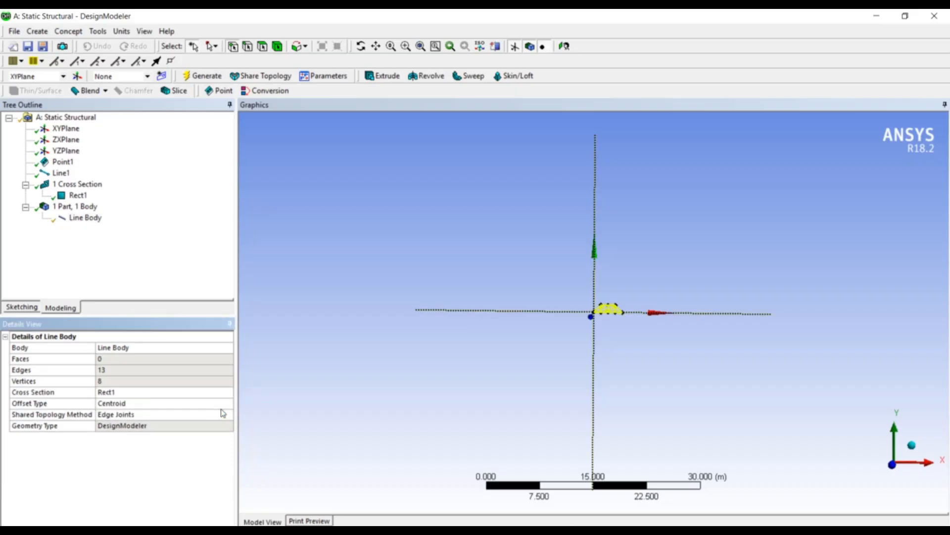
- Show the truss members as cross section solids to inspect their thickness
scroll(598, 321, up, 6)
scroll(597, 321, up, 3)
scroll(597, 321, down, 2)
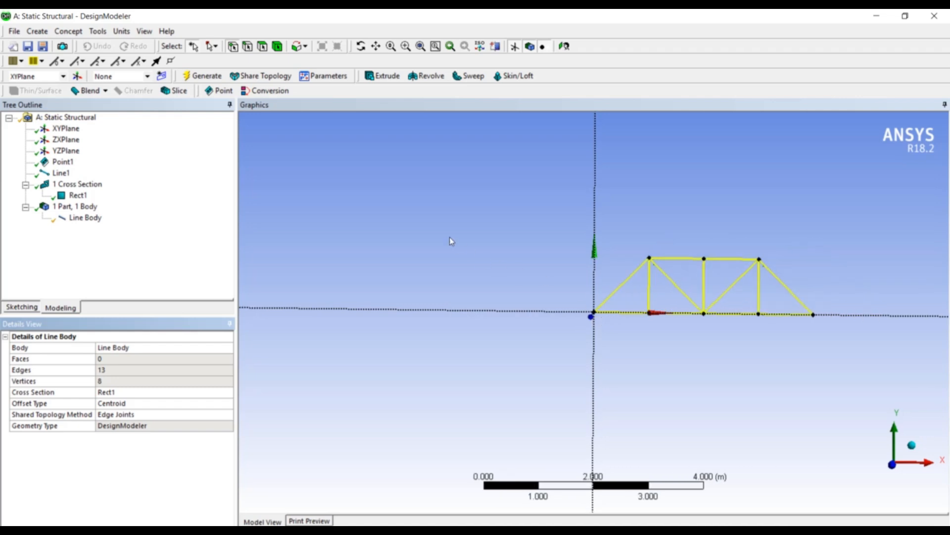
click(376, 221)
click(144, 32)
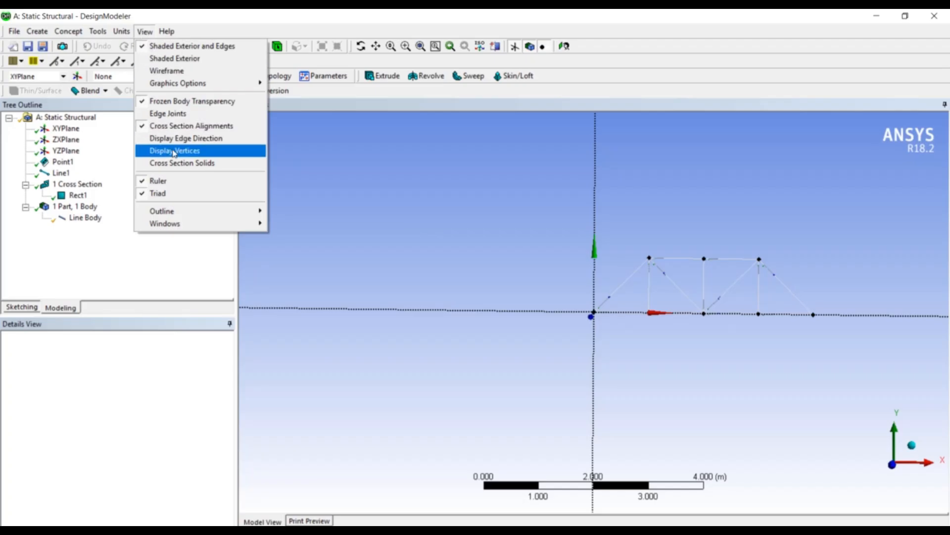
click(178, 165)
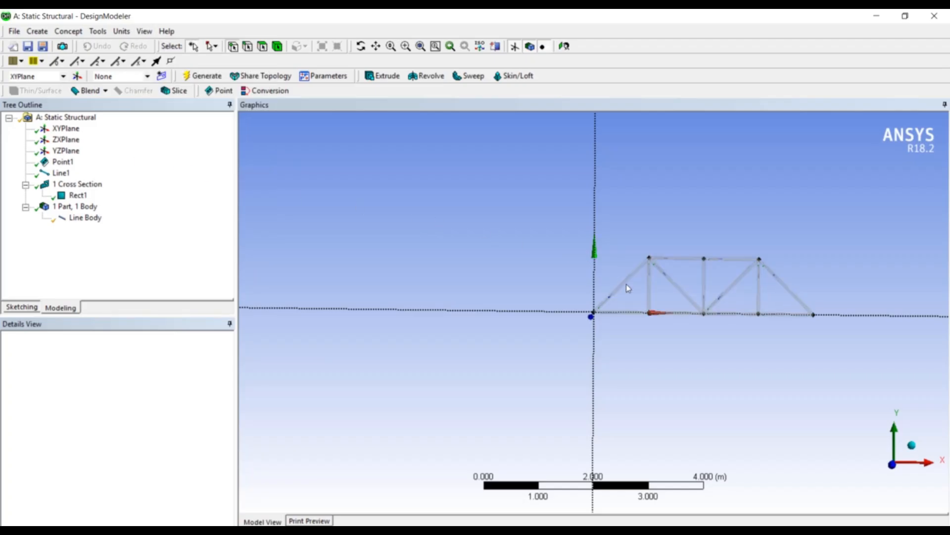
scroll(674, 287, up, 2)
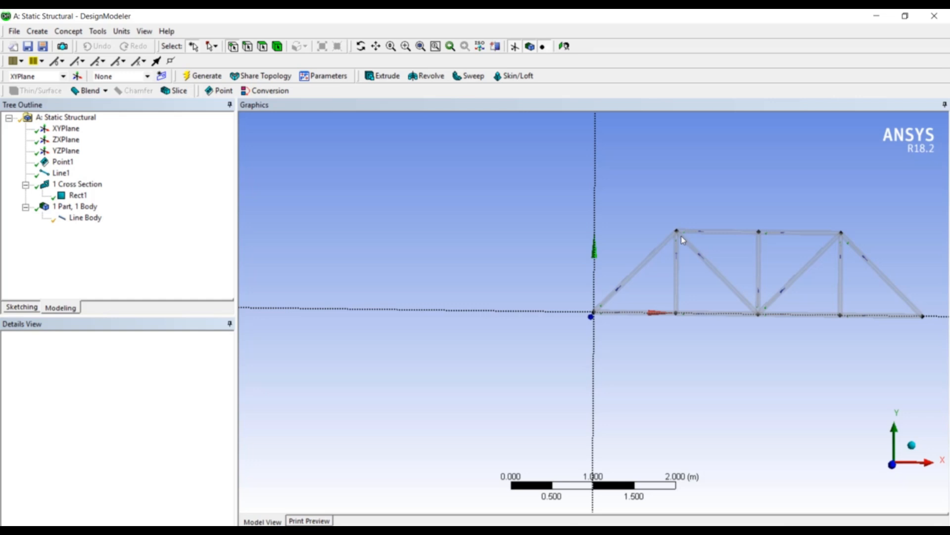
- Close the geometry editor, open the analysis model in Mechanical and assign Douglas fir as the line body's material
click(935, 16)
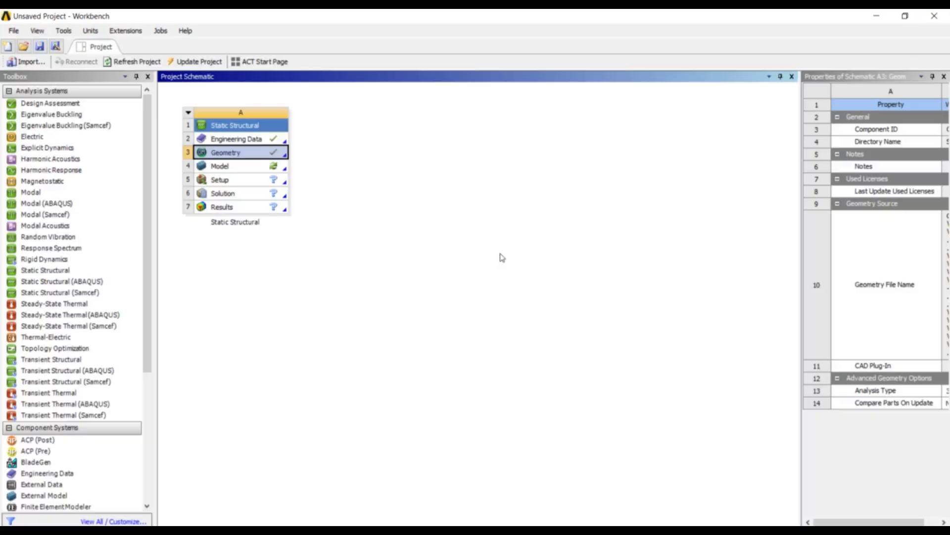
double_click(282, 167)
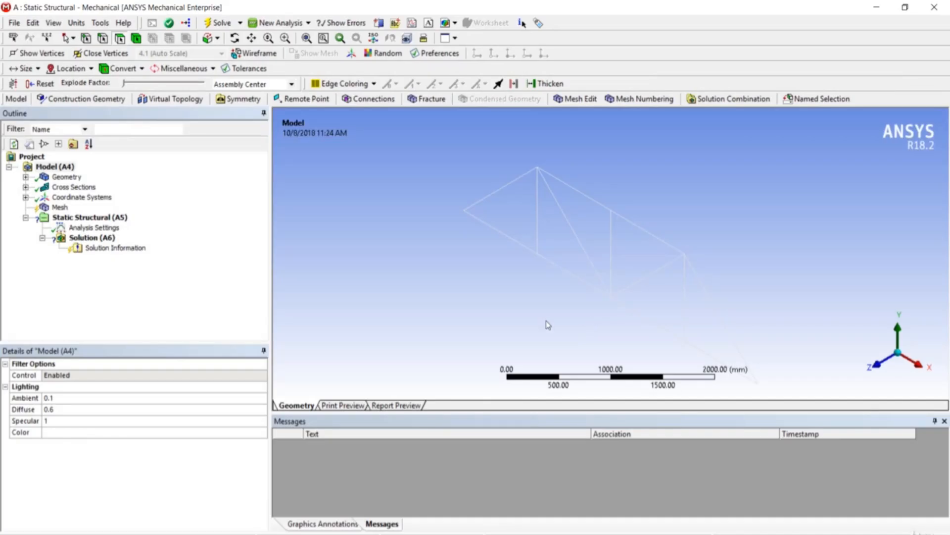
click(64, 177)
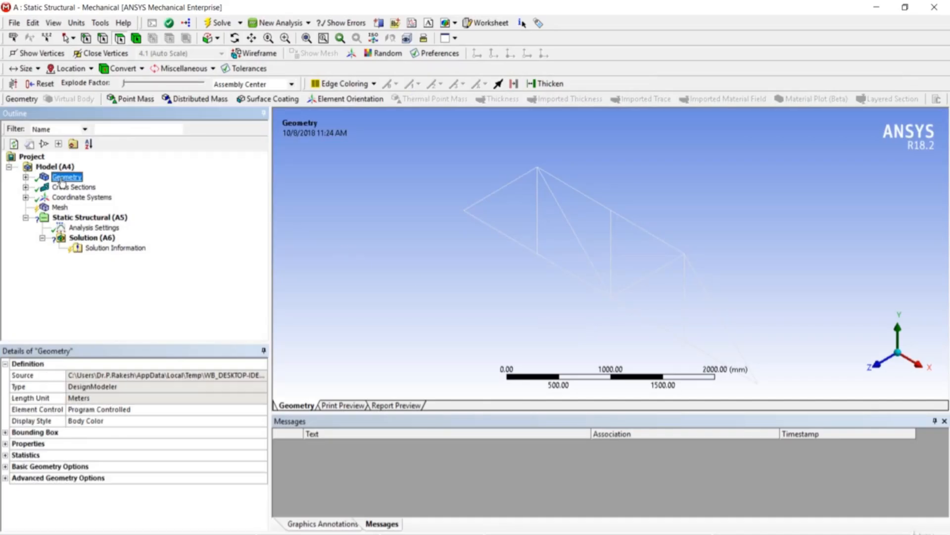
click(25, 176)
click(62, 190)
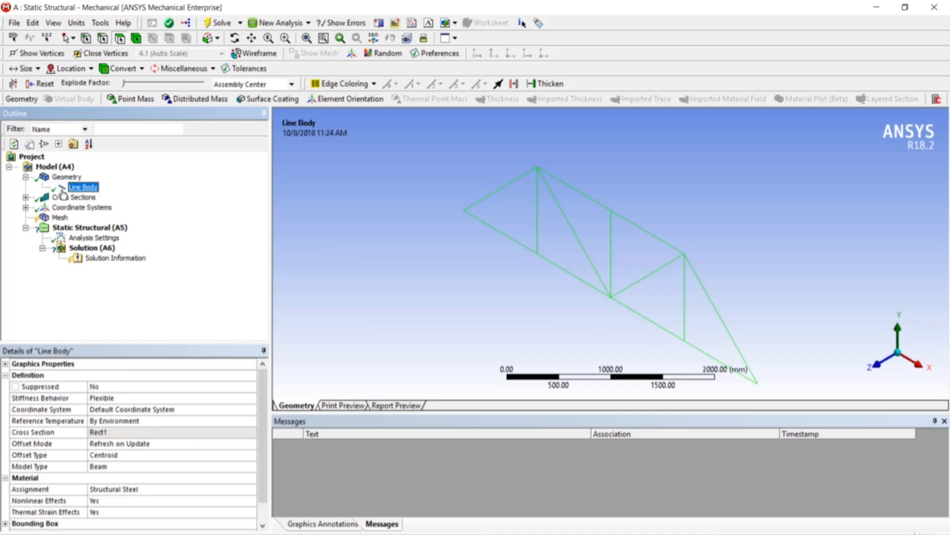
drag(259, 396, 257, 422)
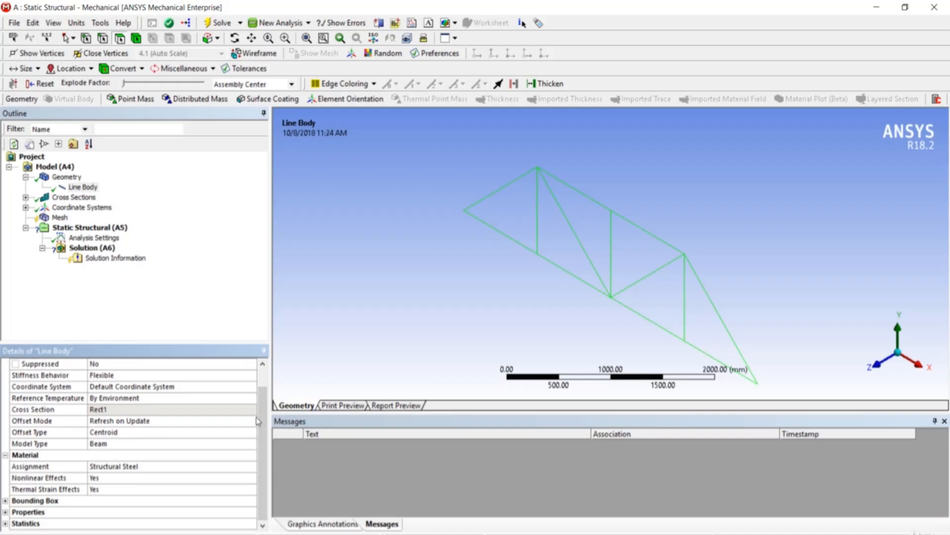
click(253, 467)
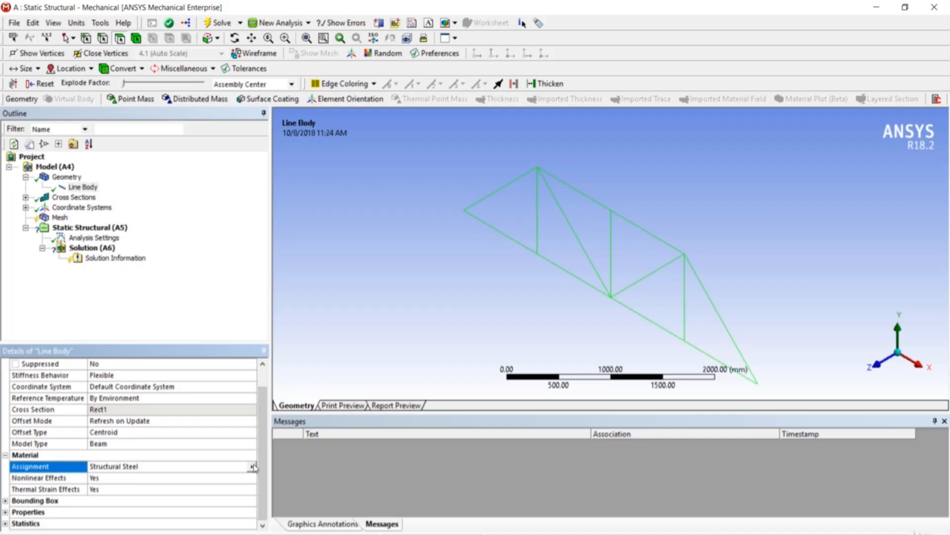
click(252, 466)
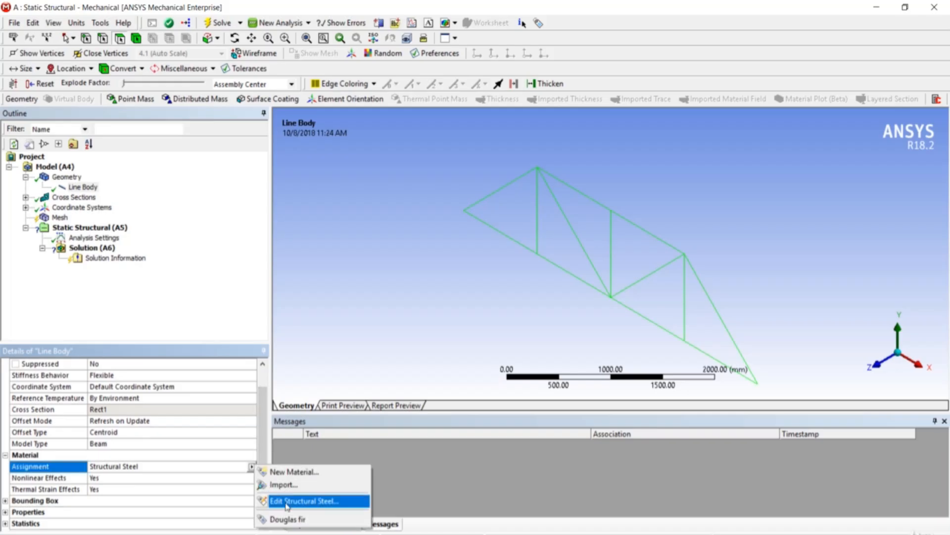
click(287, 519)
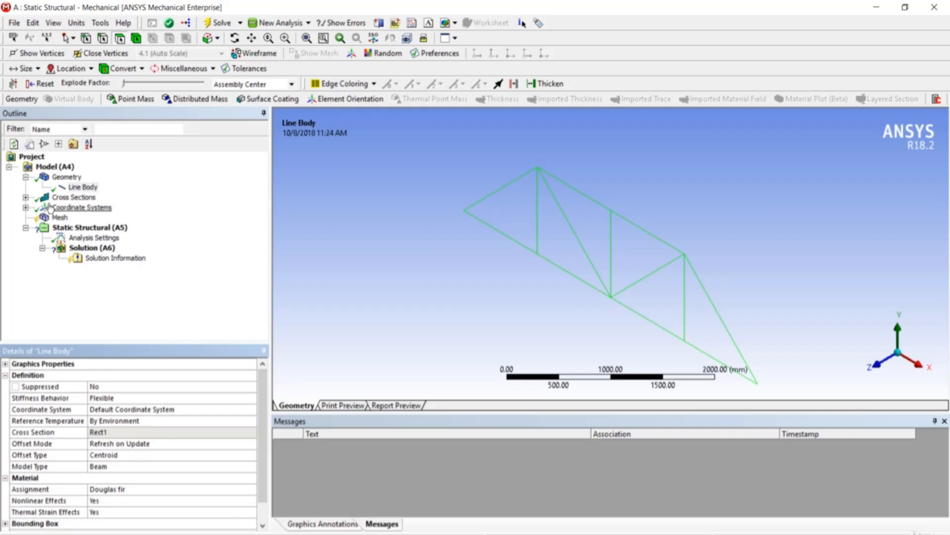
- Review the Rect1 cross section's properties and generate the truss mesh with the default settings
click(26, 197)
click(66, 210)
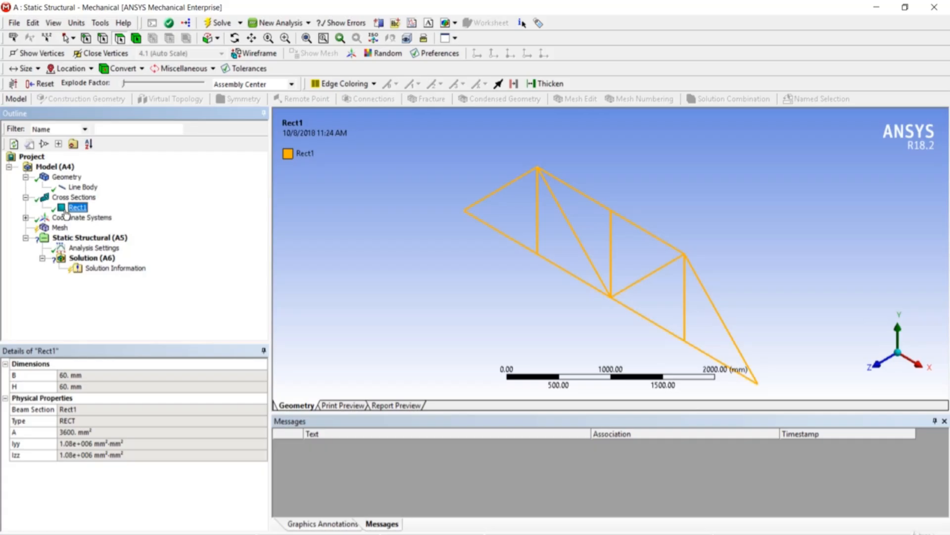
click(60, 228)
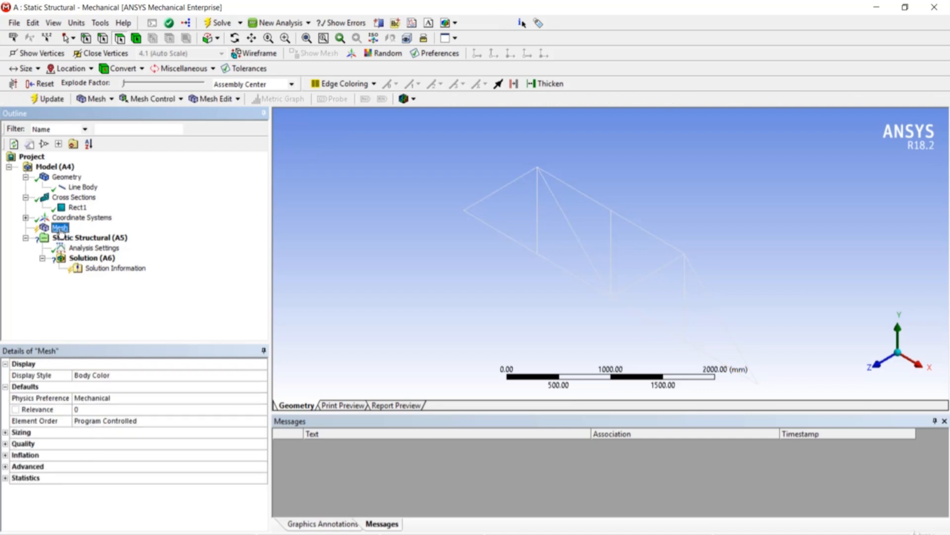
right_click(59, 232)
click(79, 272)
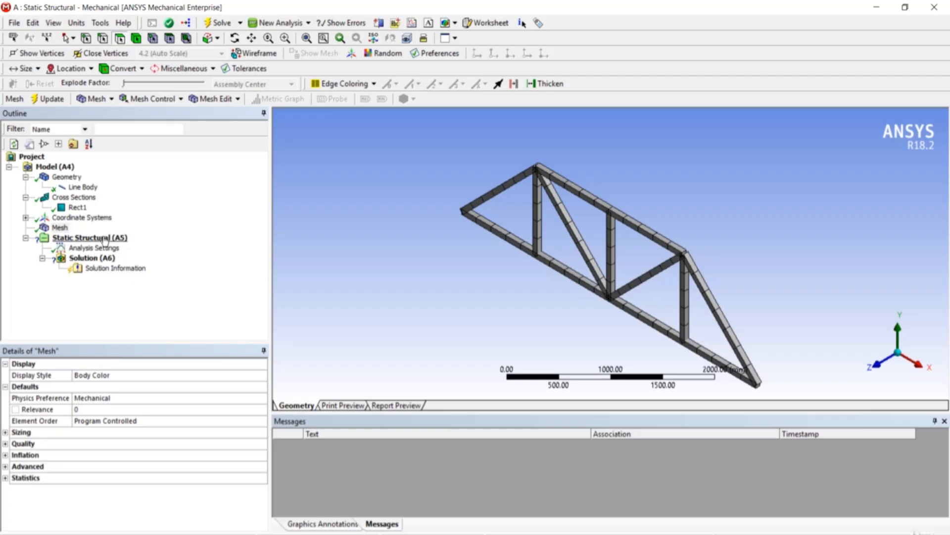
- Add a fixed support to the two outer end vertices of the truss's bottom chord
click(90, 238)
right_click(104, 237)
mouse_move(128, 245)
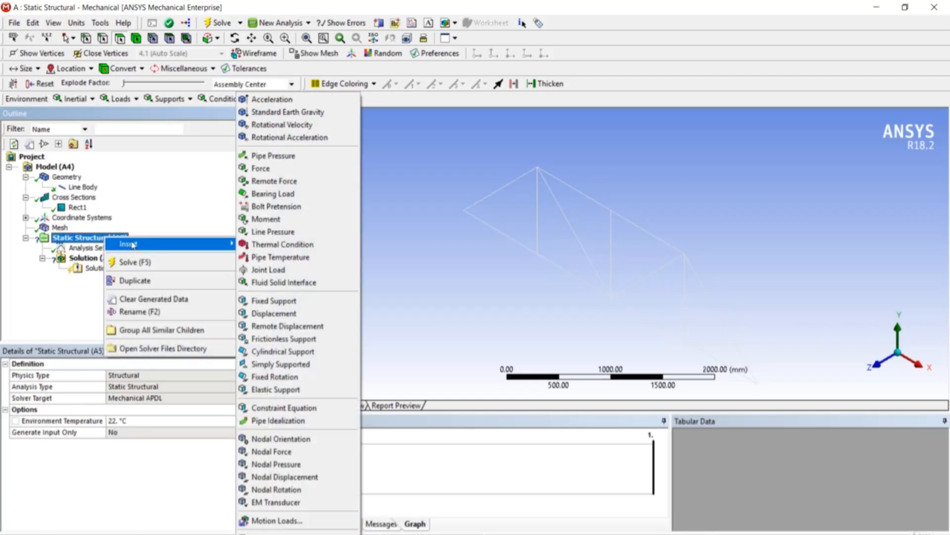
click(285, 302)
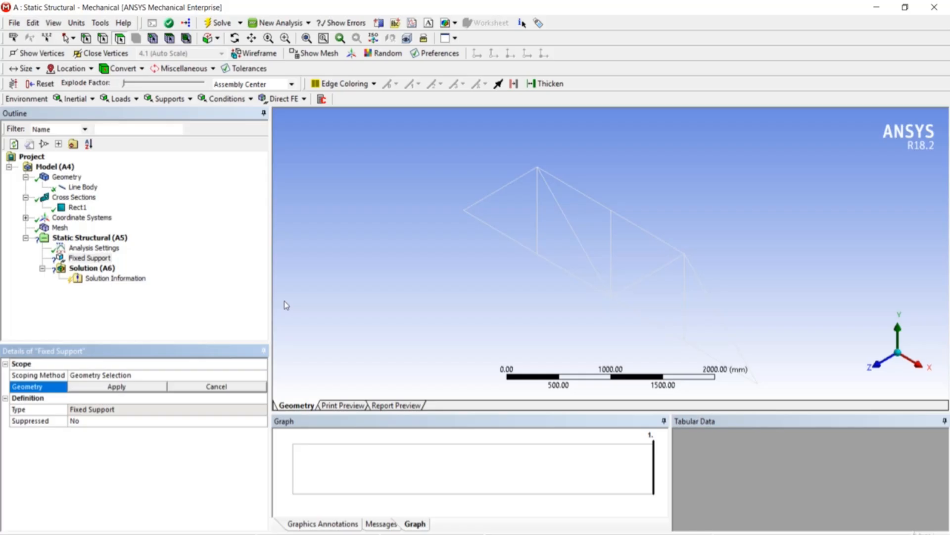
click(86, 40)
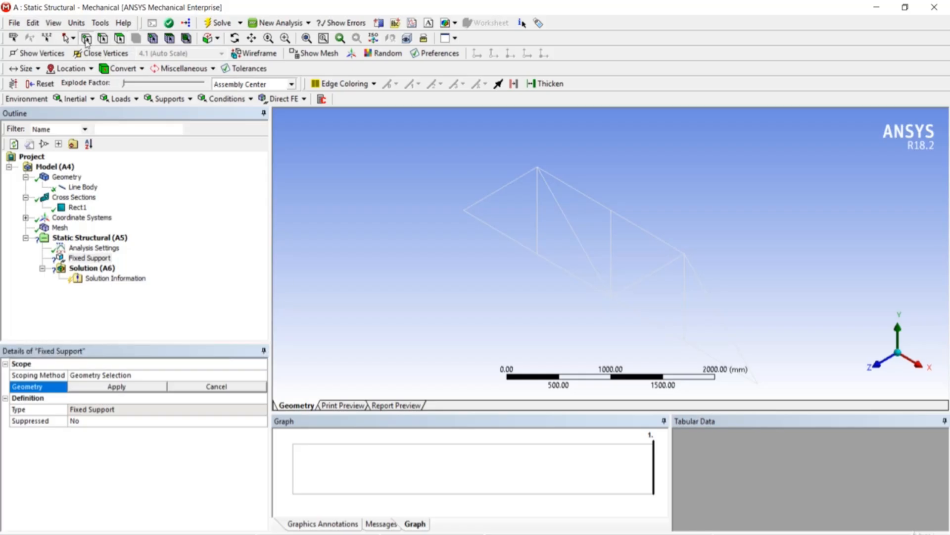
click(463, 214)
ctrl+click(756, 390)
click(159, 388)
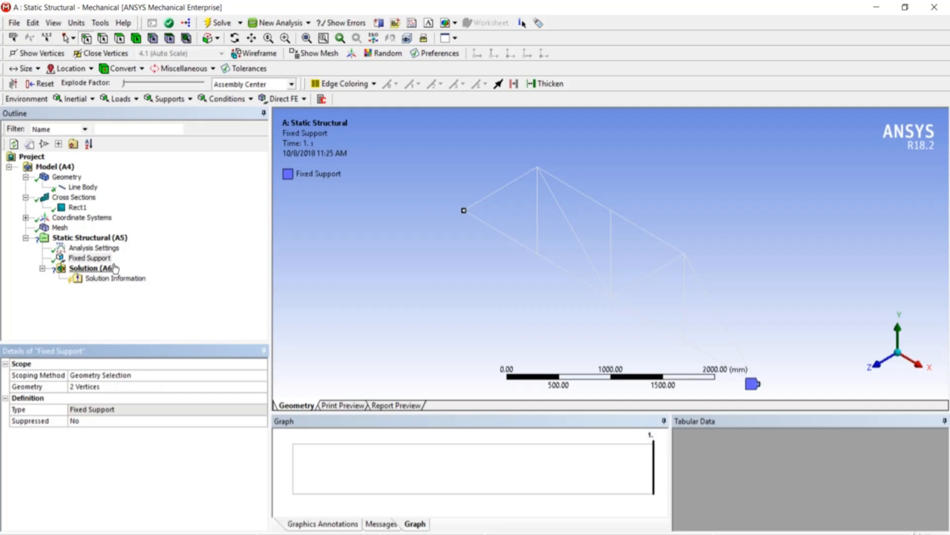
- Insert a force on the bottom chord vertex directly below the upper-left joint
click(110, 238)
right_click(110, 238)
mouse_move(131, 243)
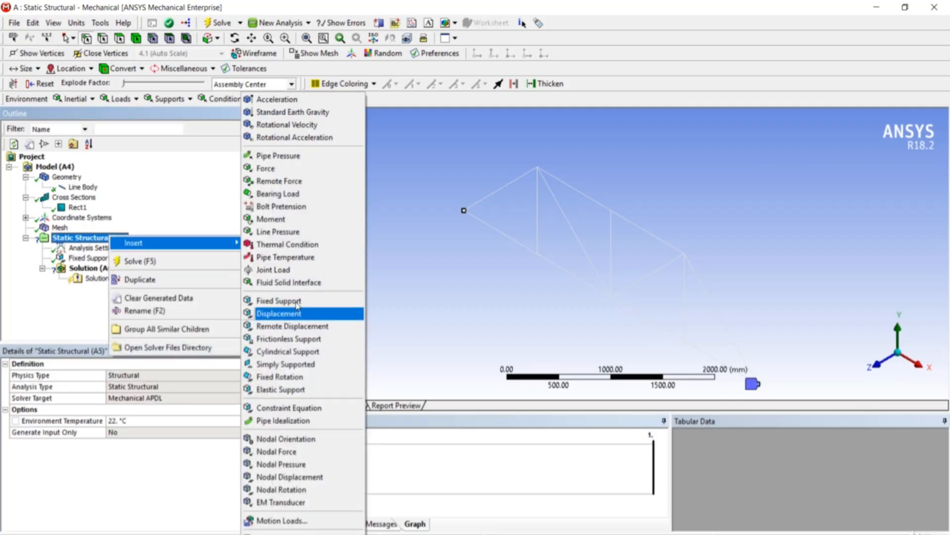
click(298, 173)
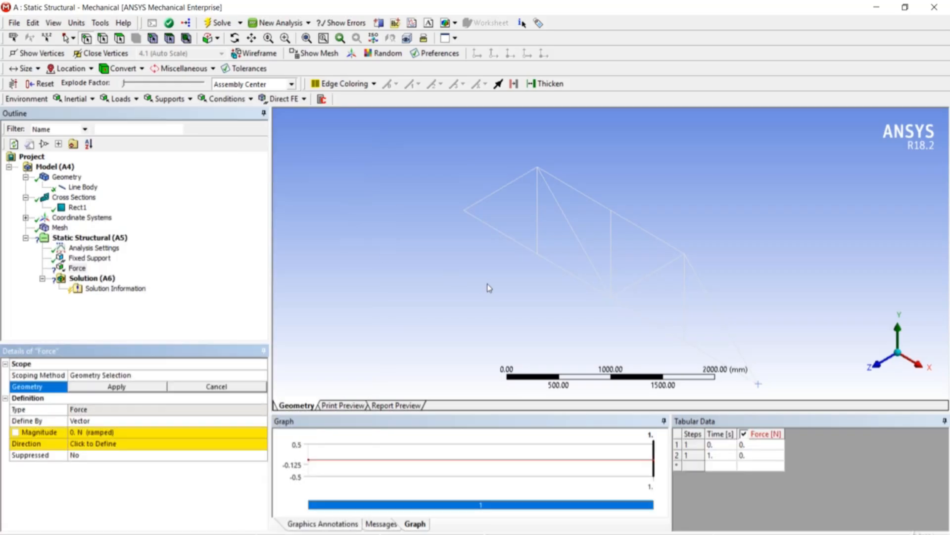
click(536, 261)
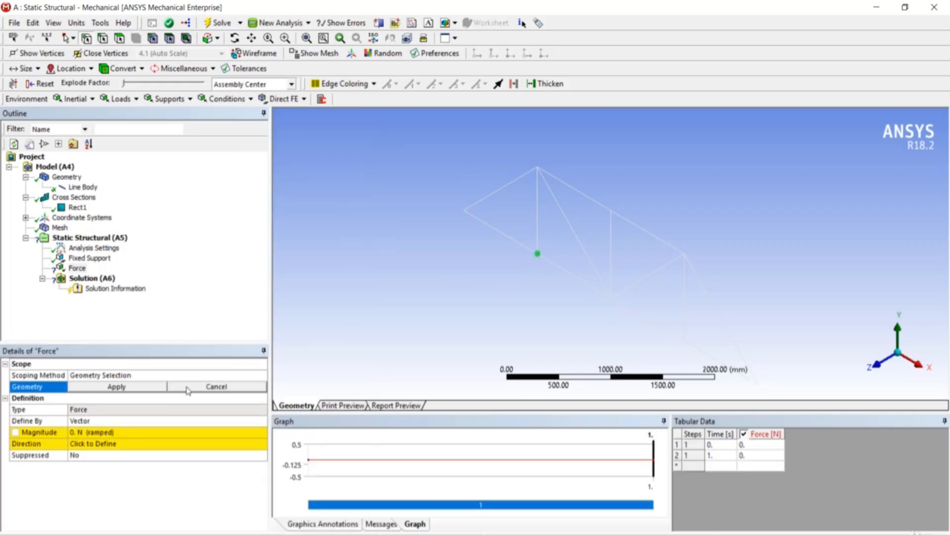
click(156, 391)
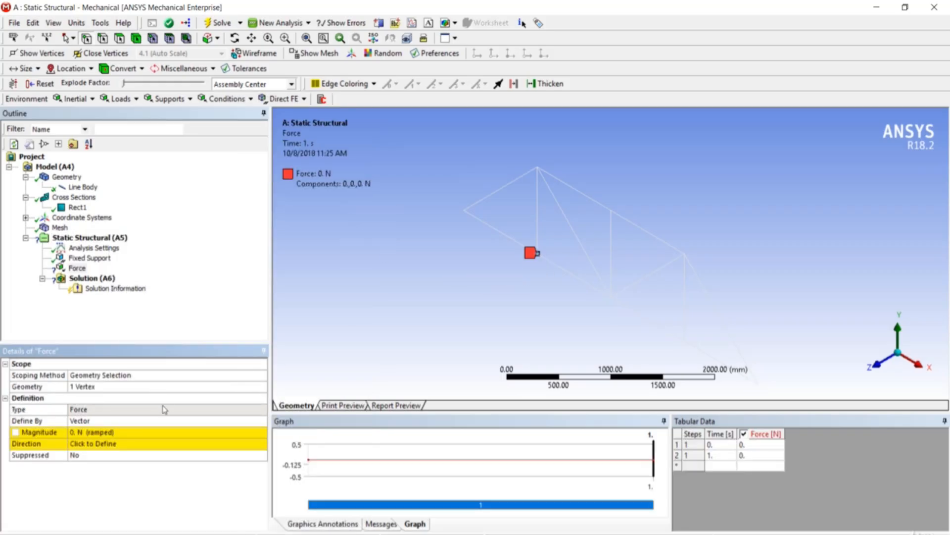
- Define the force by components and set its Y component to -30000 N
click(184, 420)
click(262, 420)
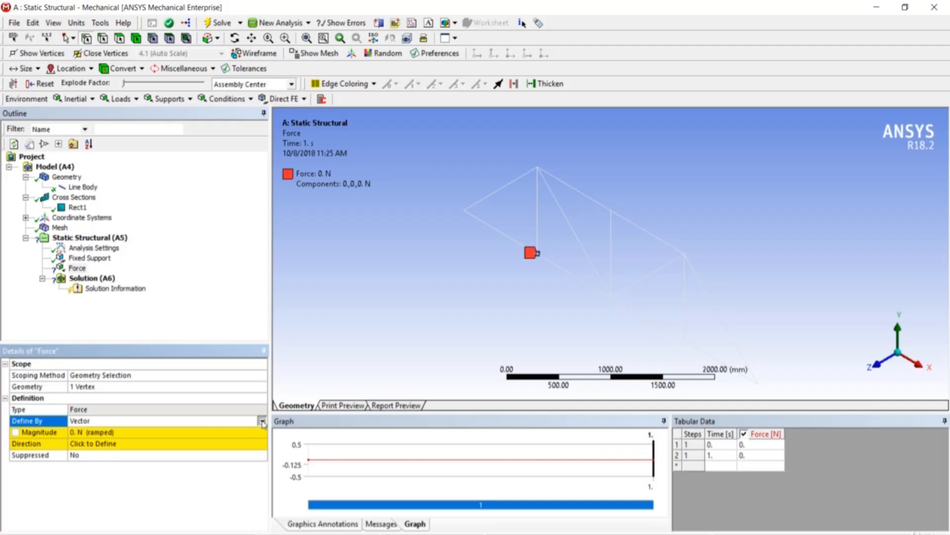
click(258, 434)
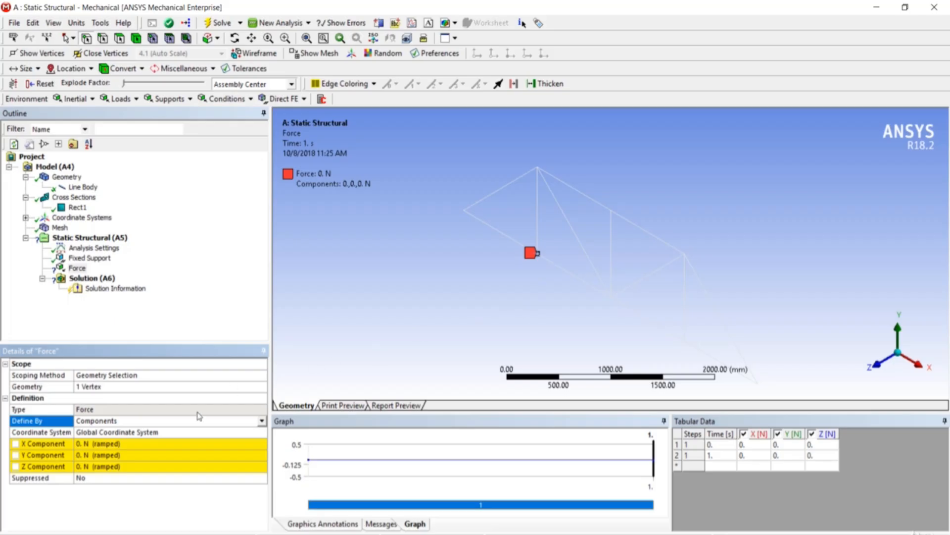
click(165, 455)
text(-)
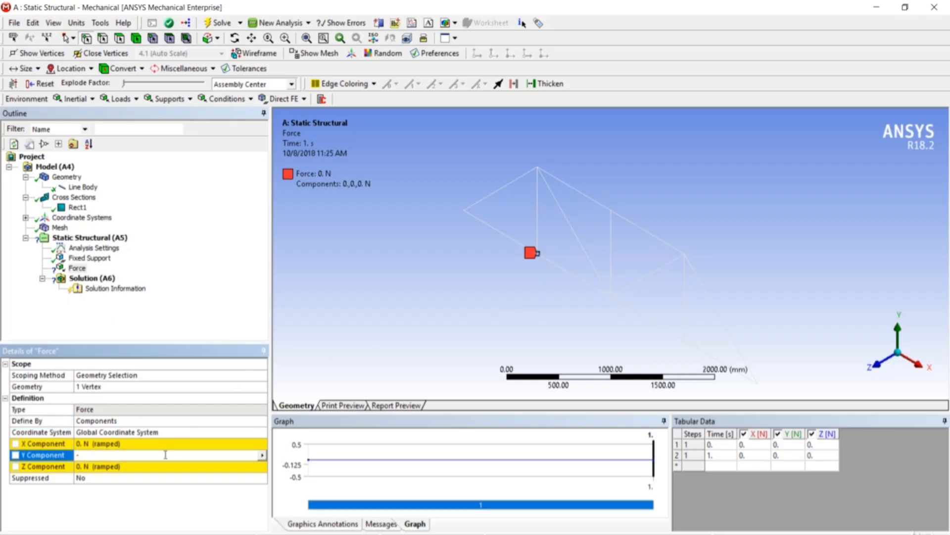
text(0)
text(000)
key(Return)
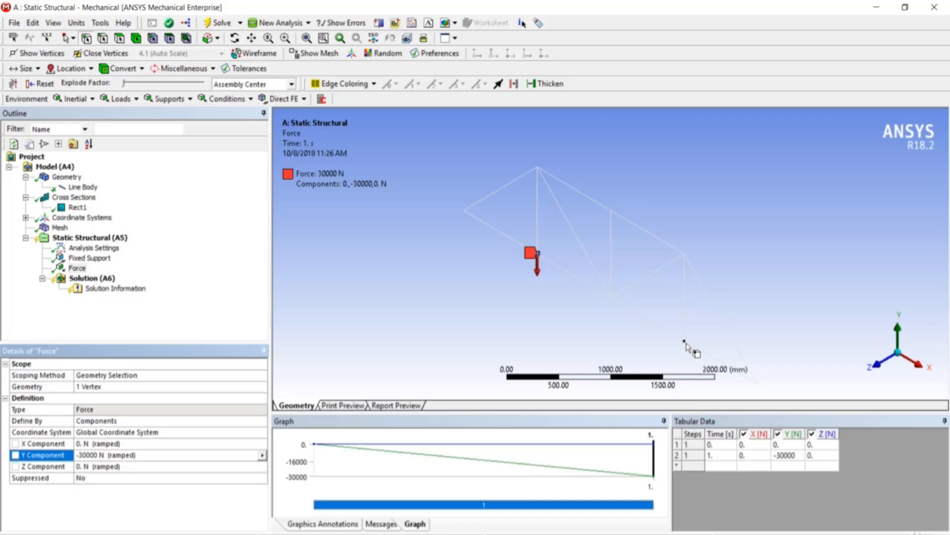
- Copy the force and paste it twice into the Static Structural analysis
right_click(78, 269)
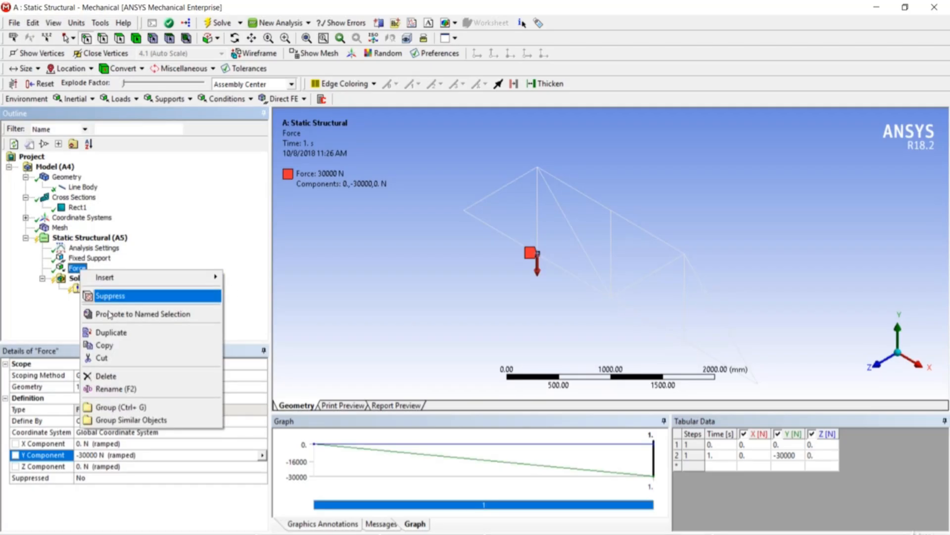
click(104, 345)
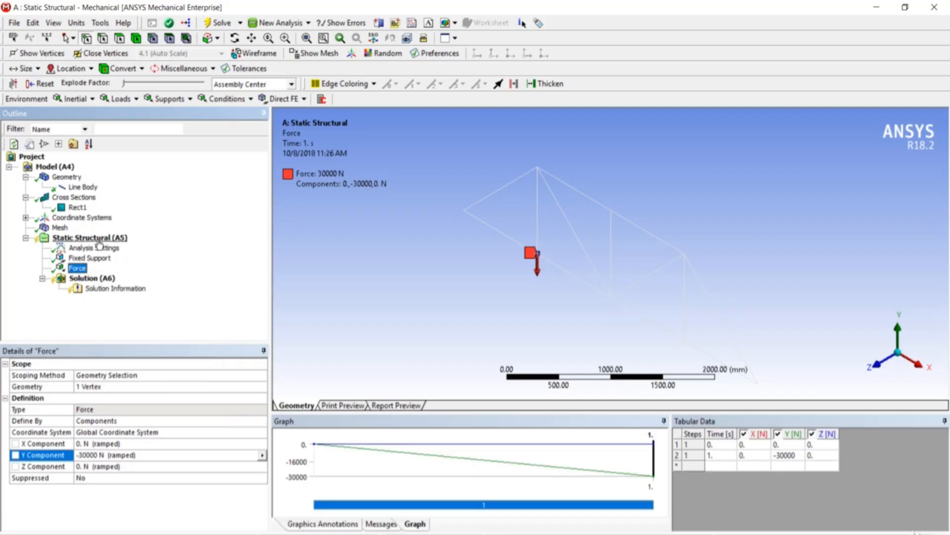
right_click(99, 244)
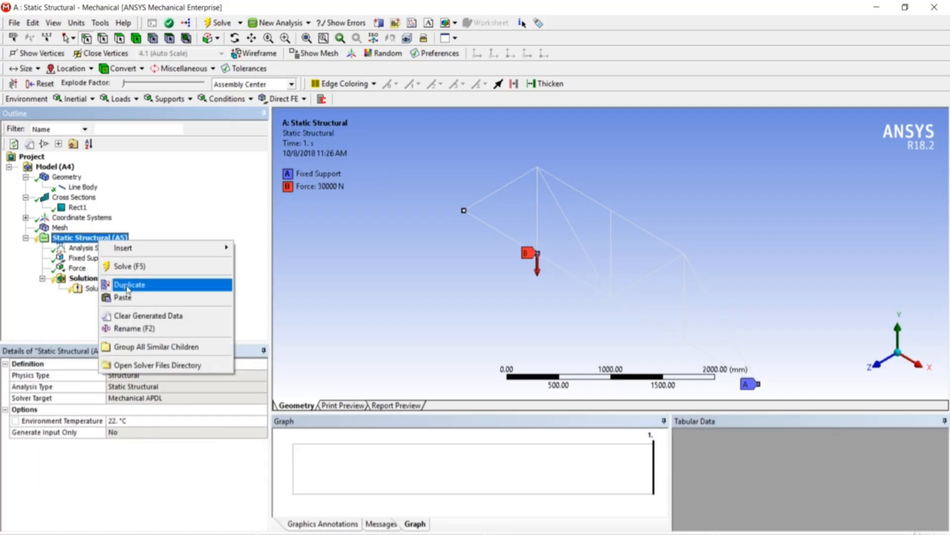
click(124, 297)
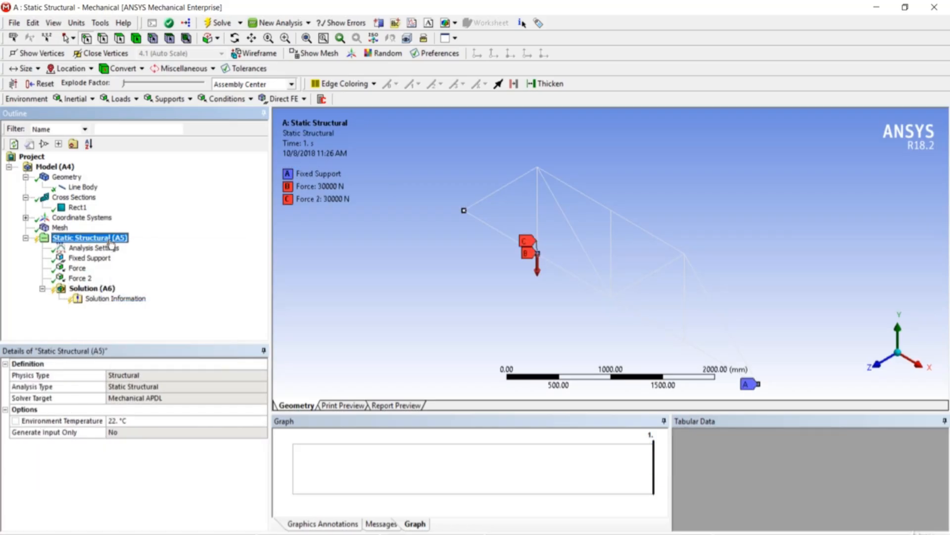
right_click(110, 243)
click(121, 295)
- Reassign Force 2 to the middle vertex of the truss's bottom chord
click(88, 279)
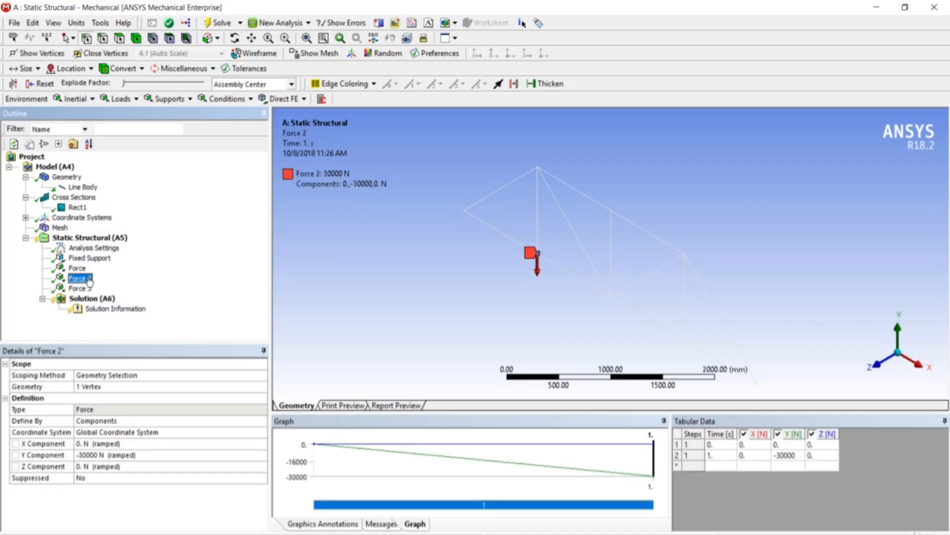
click(93, 388)
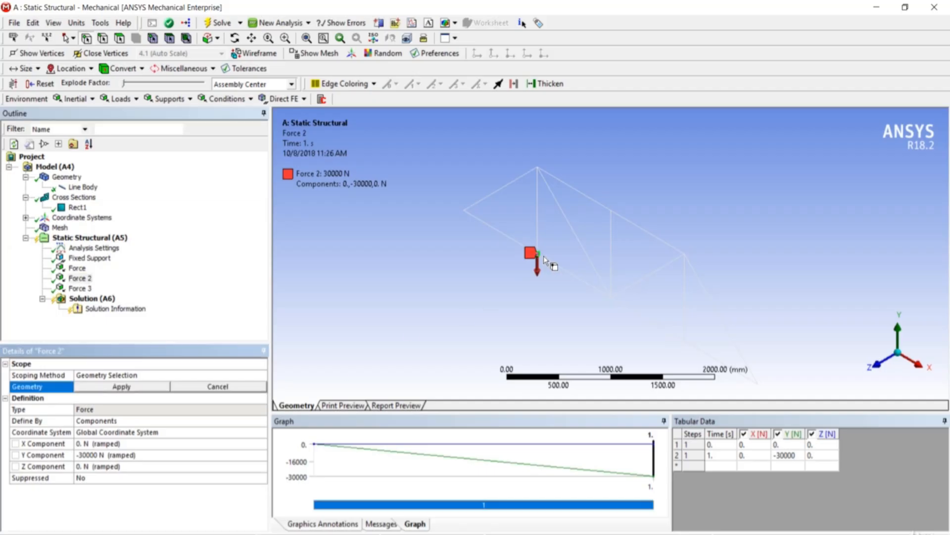
click(610, 304)
click(156, 388)
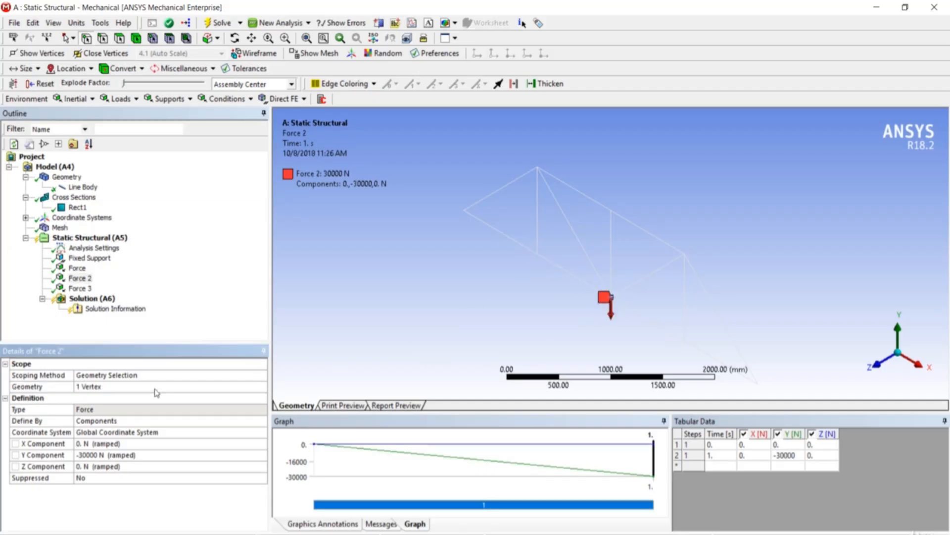
- Reassign Force 3 to the bottom chord vertex directly below the upper-right joint
click(88, 292)
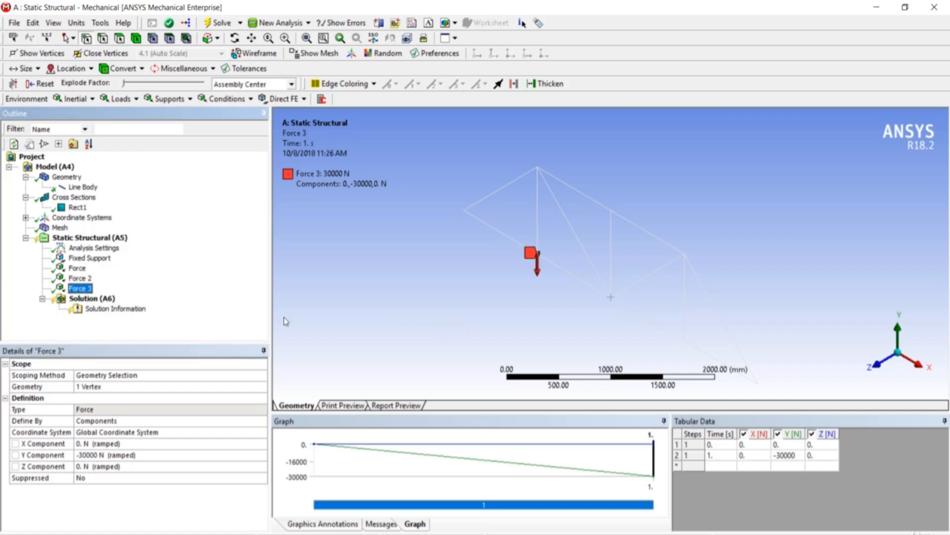
click(91, 391)
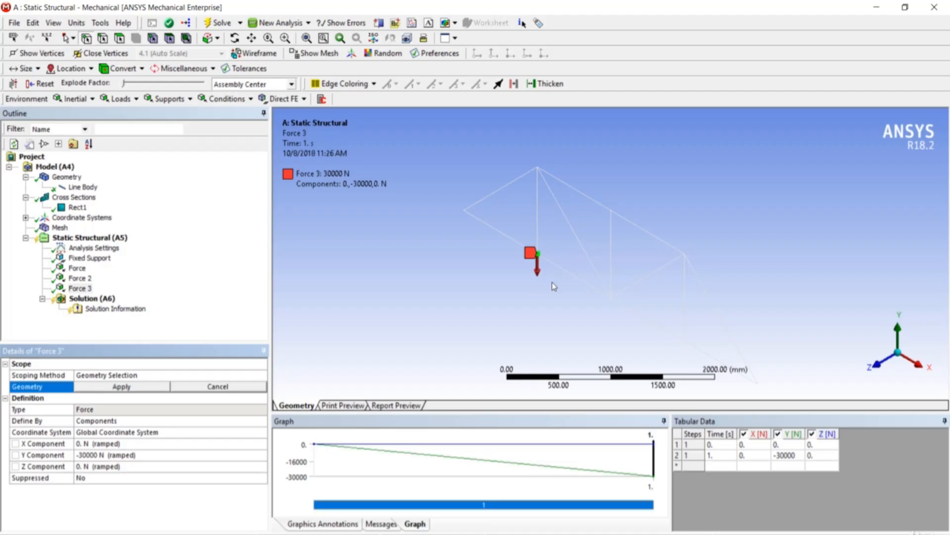
click(686, 346)
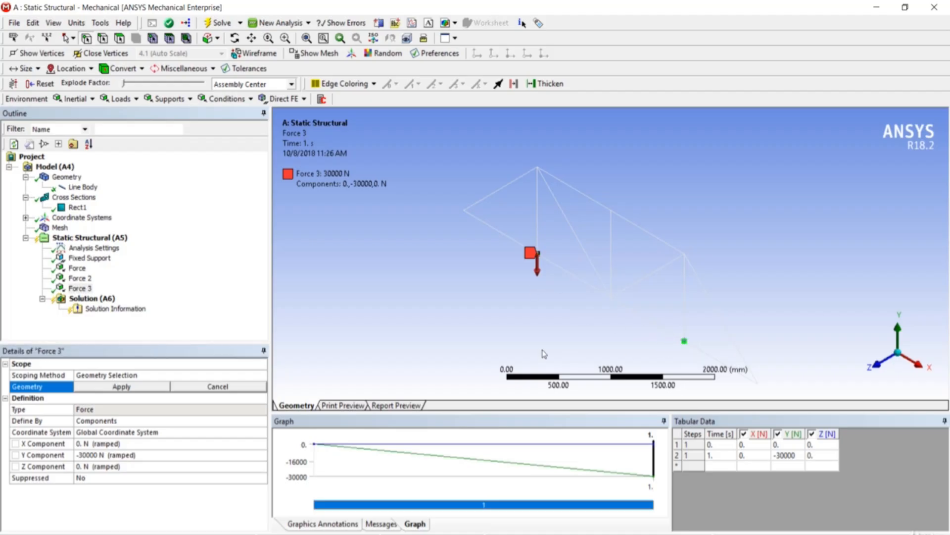
click(151, 390)
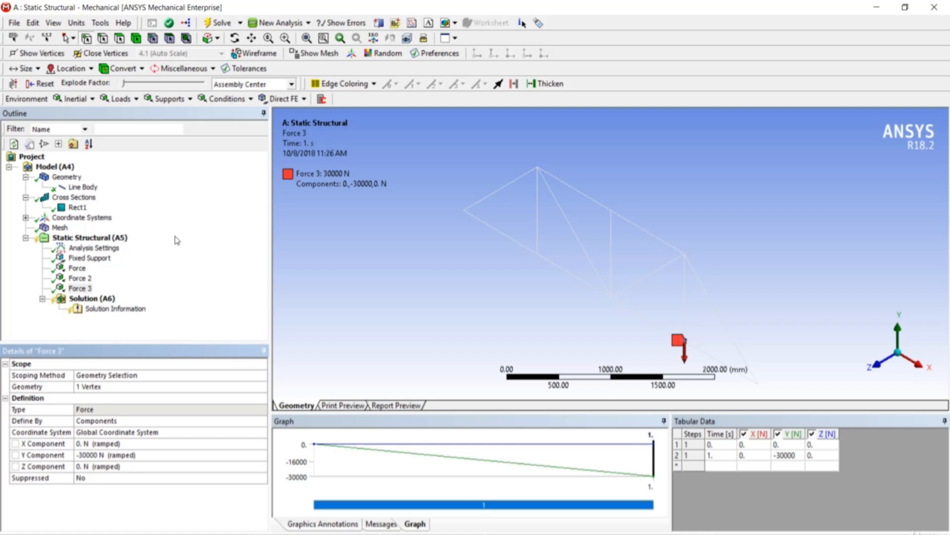
- Solve the static structural analysis and insert total and directional deformation results into the solution
right_click(114, 240)
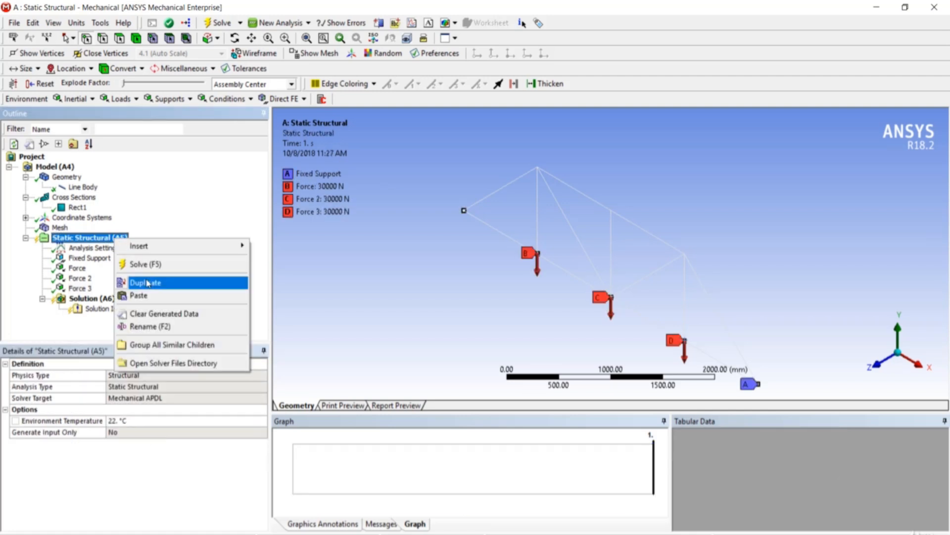
click(147, 264)
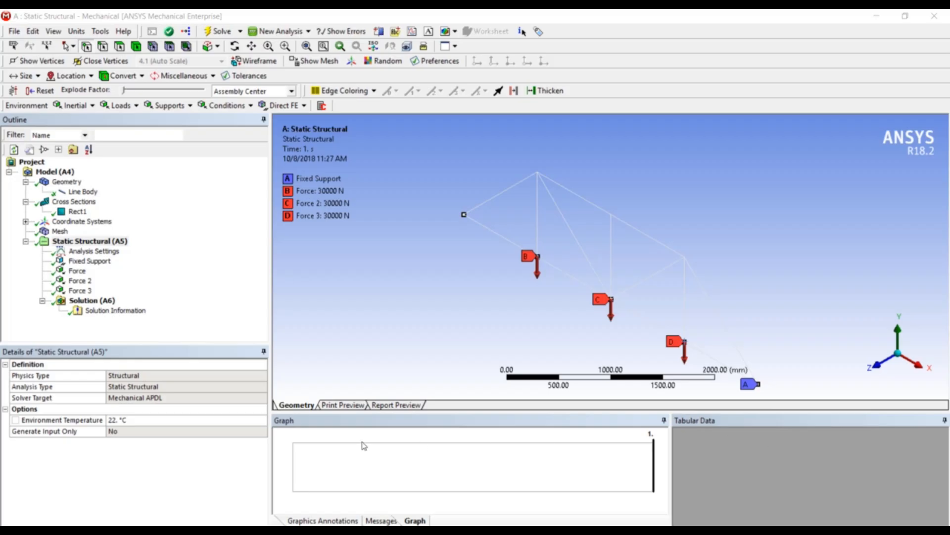
right_click(90, 305)
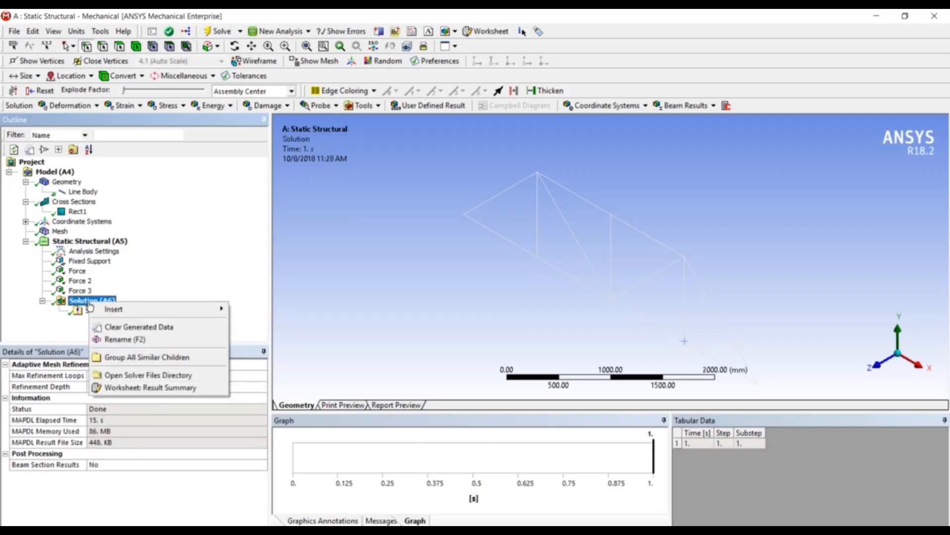
mouse_move(157, 313)
mouse_move(270, 318)
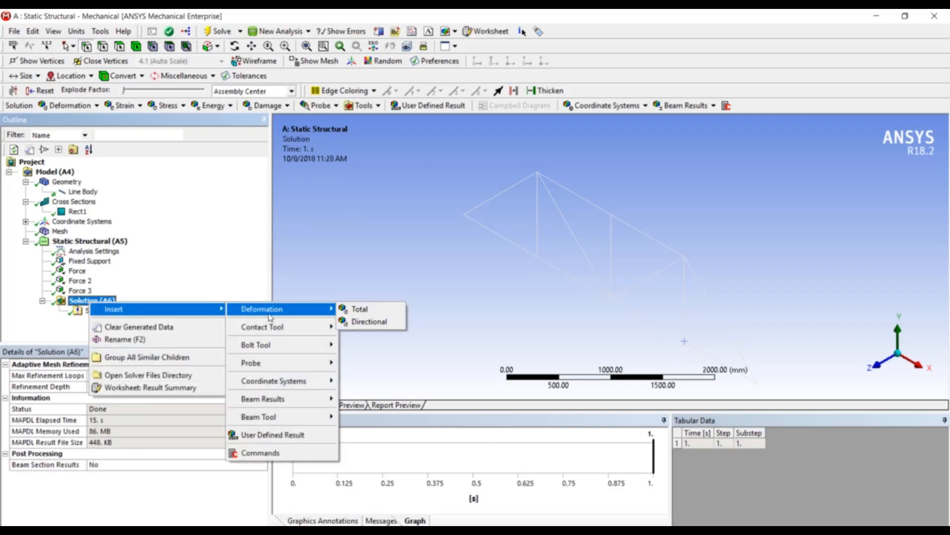
click(357, 310)
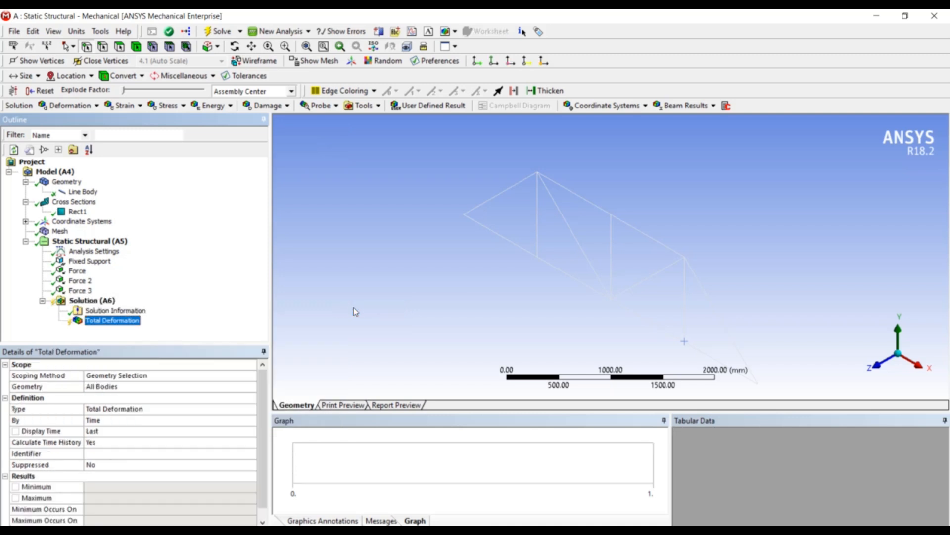
right_click(94, 301)
mouse_move(132, 306)
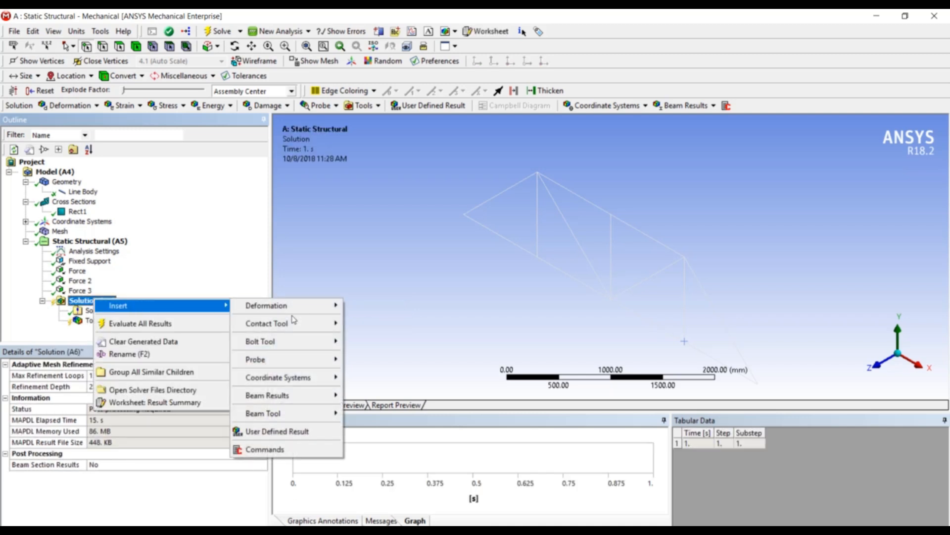
mouse_move(307, 306)
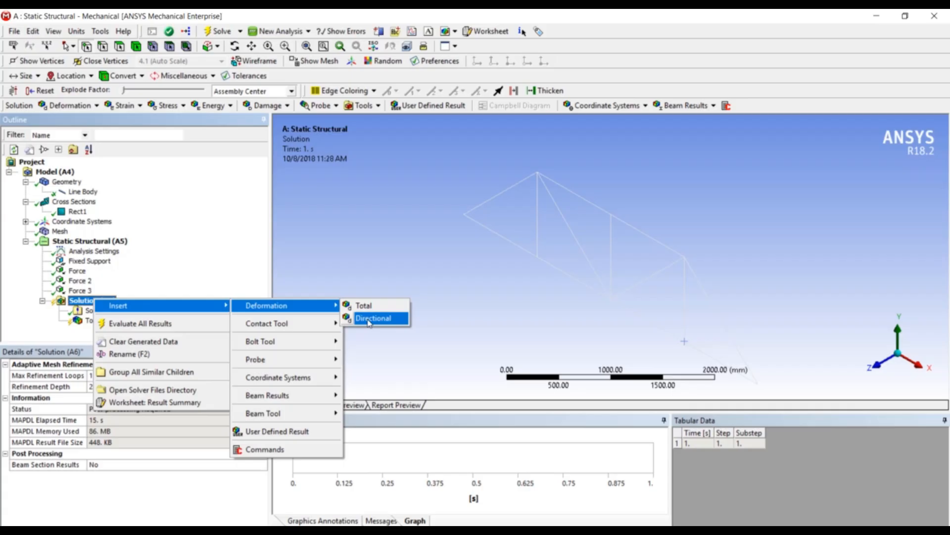
click(369, 320)
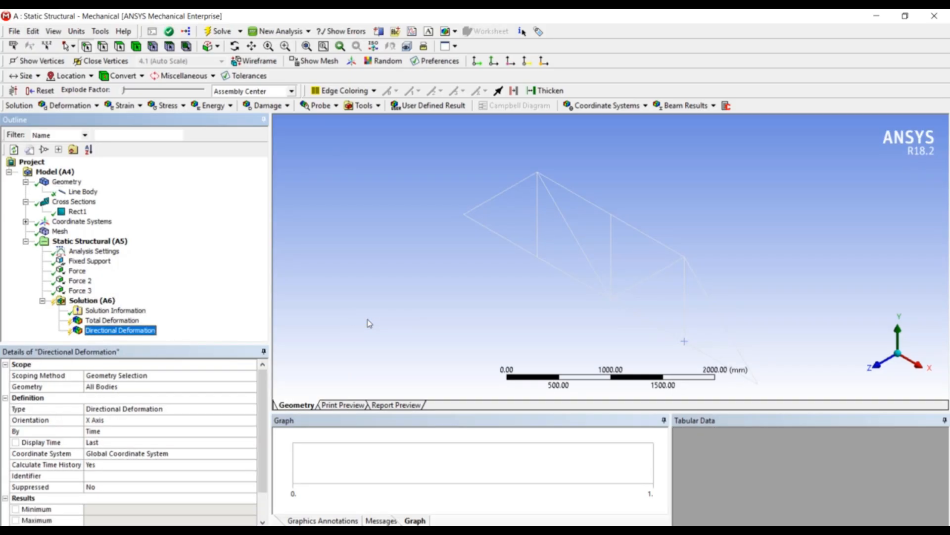
- Evaluate all results and inspect the total deformation plot of the truss
right_click(105, 300)
click(130, 323)
click(130, 322)
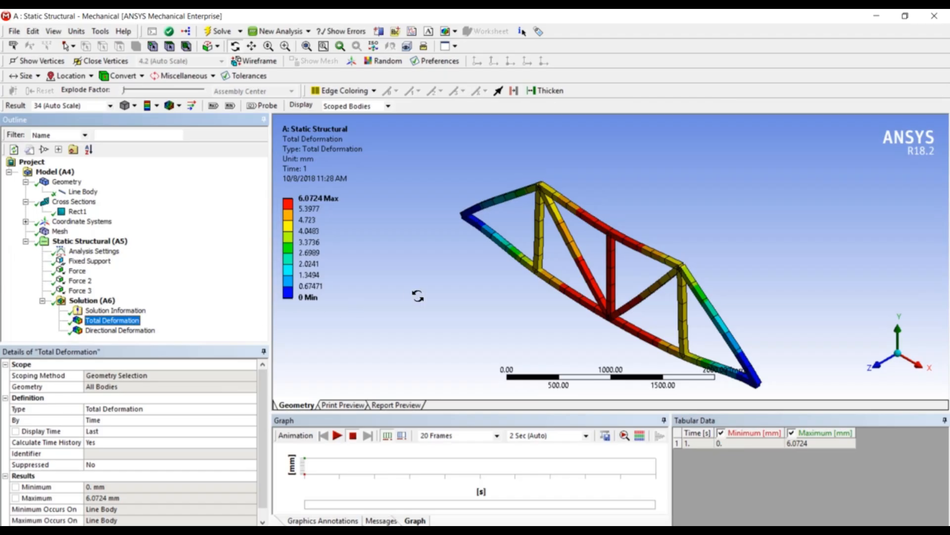
middle_drag(461, 291, 465, 271)
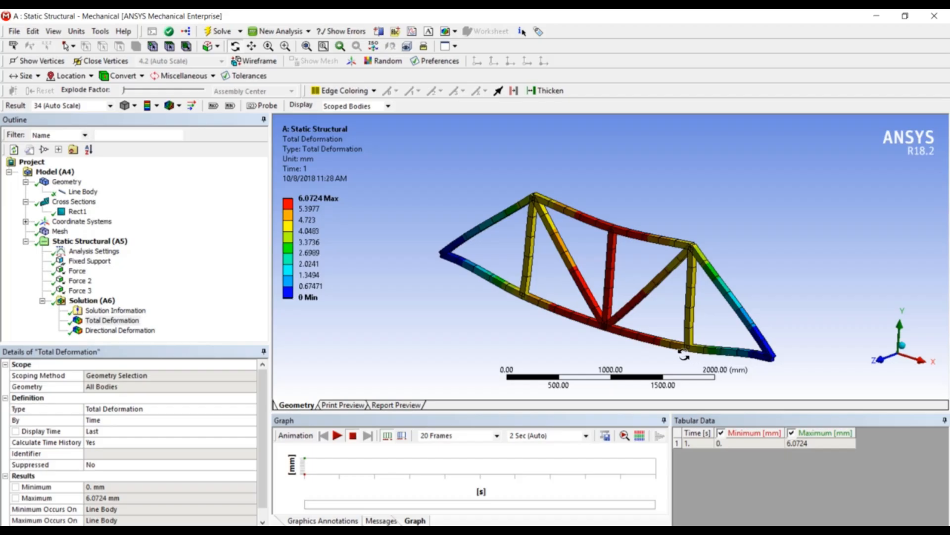
- Set the directional deformation's orientation to Y Axis and re-evaluate the results to display its plot
click(152, 335)
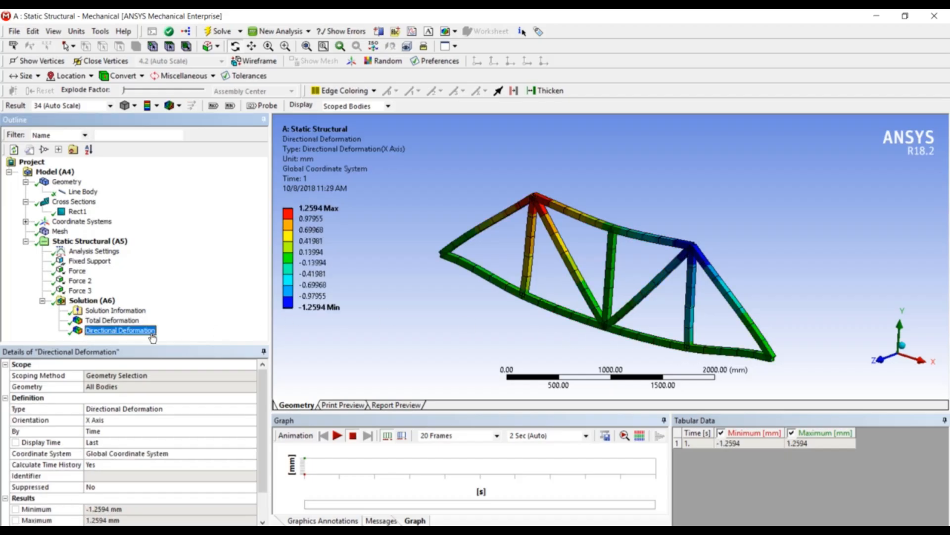
click(183, 422)
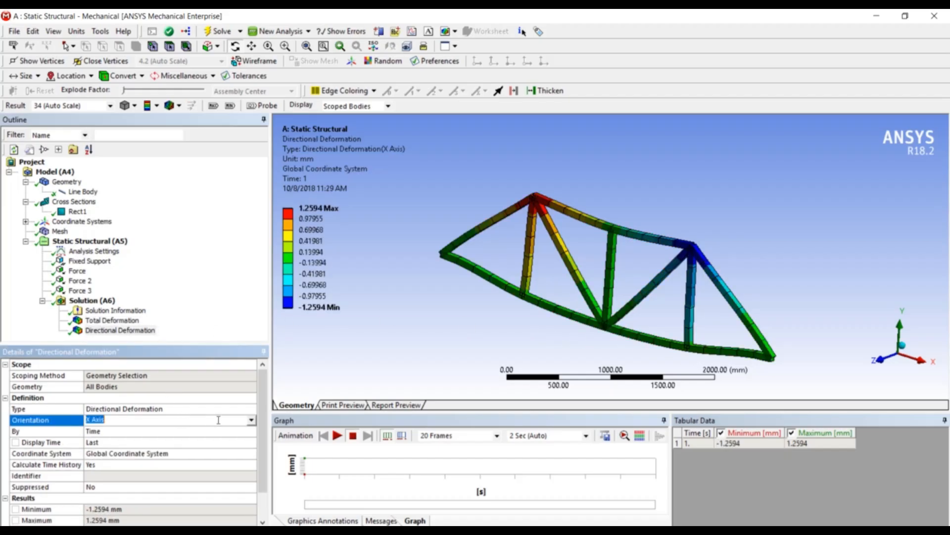
click(252, 419)
click(243, 437)
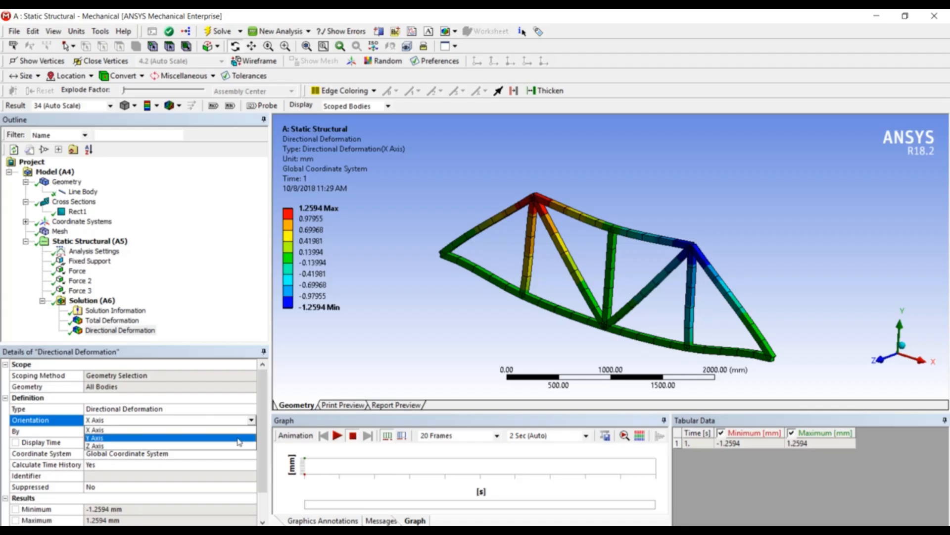
right_click(101, 300)
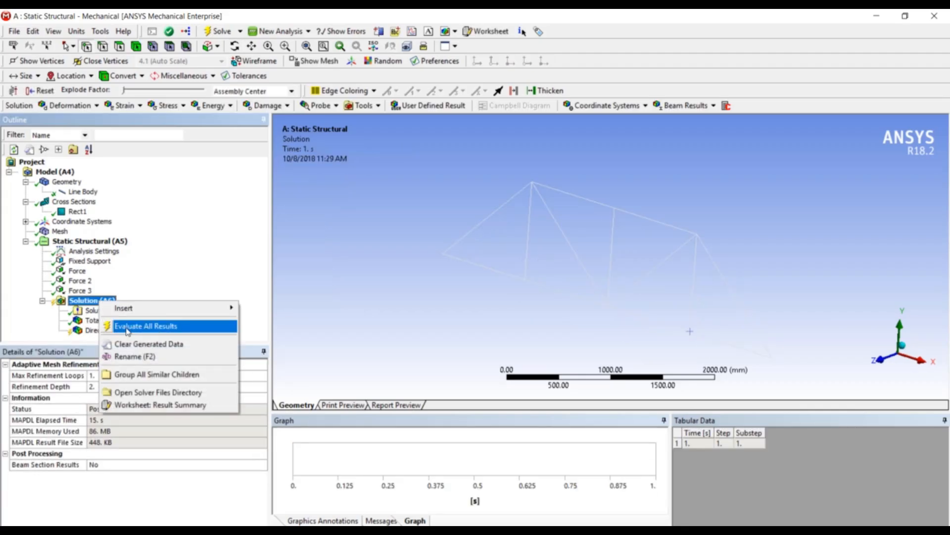
click(133, 326)
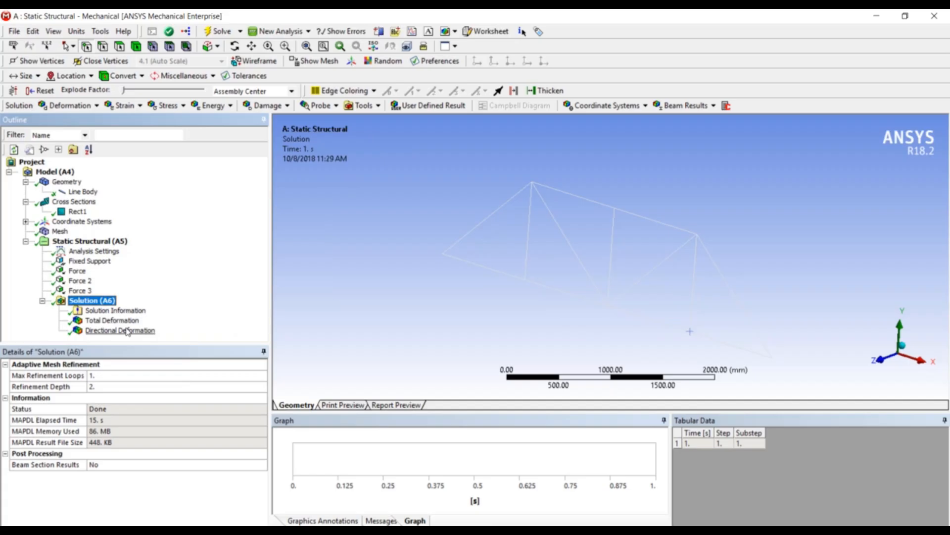
click(127, 331)
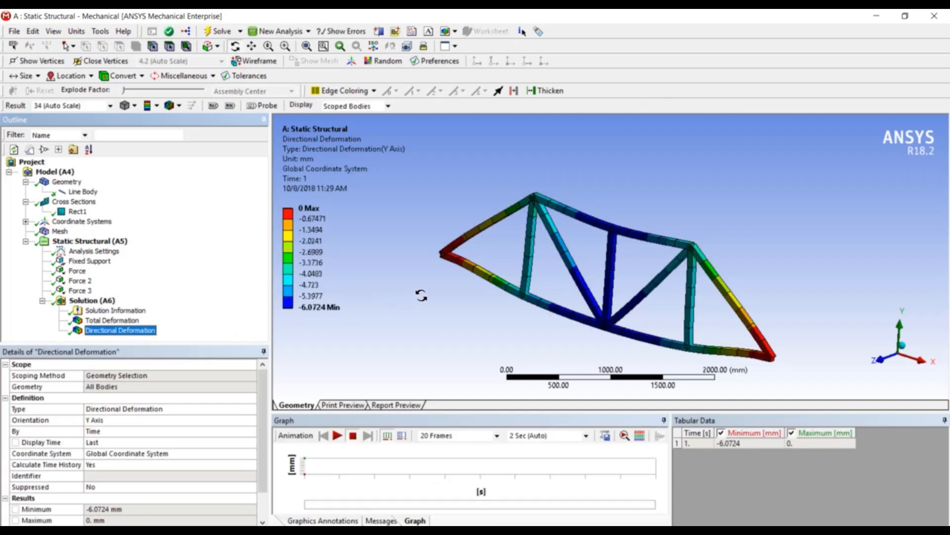
drag(422, 300, 422, 295)
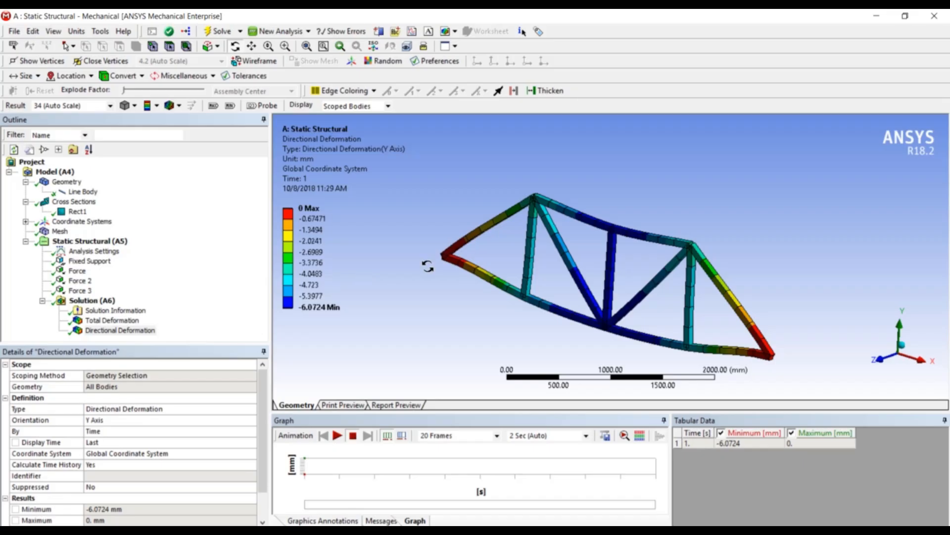
- Check which stress results are available for the solution
click(105, 301)
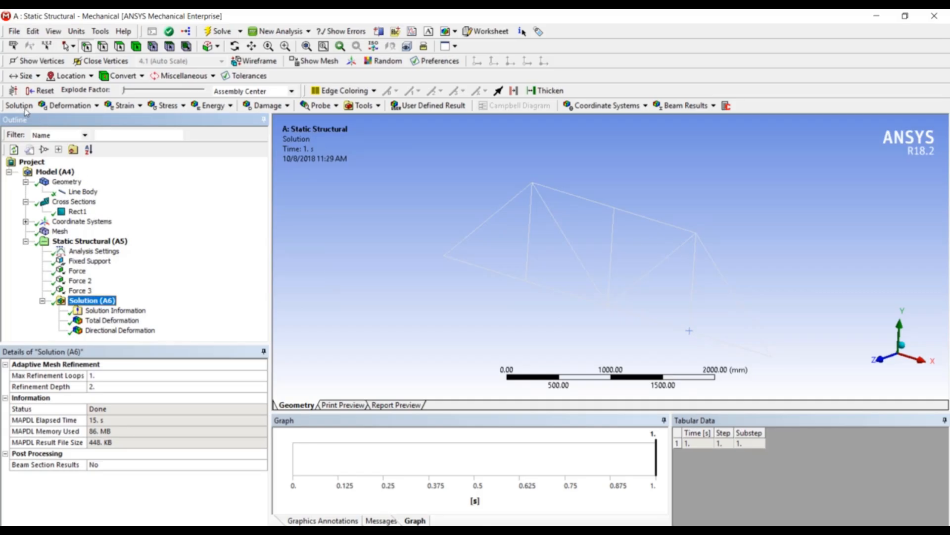
click(161, 107)
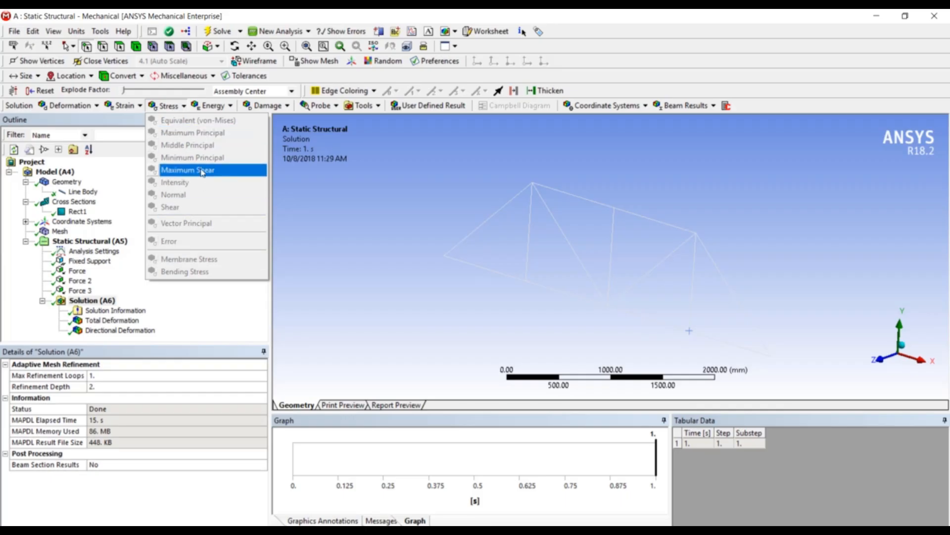
click(144, 300)
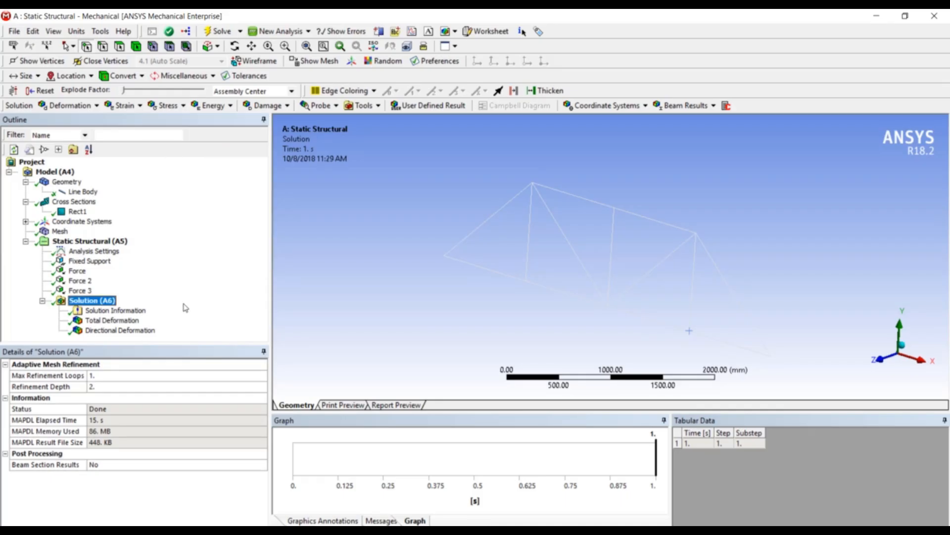
- Insert a Beam Tool into the solution for all line bodies and evaluate all results
right_click(115, 304)
mouse_move(135, 308)
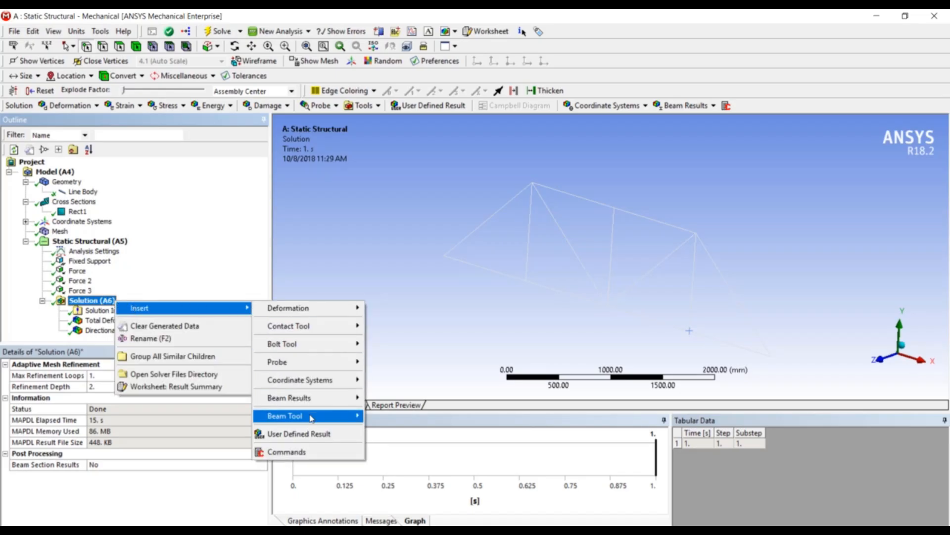
mouse_move(312, 419)
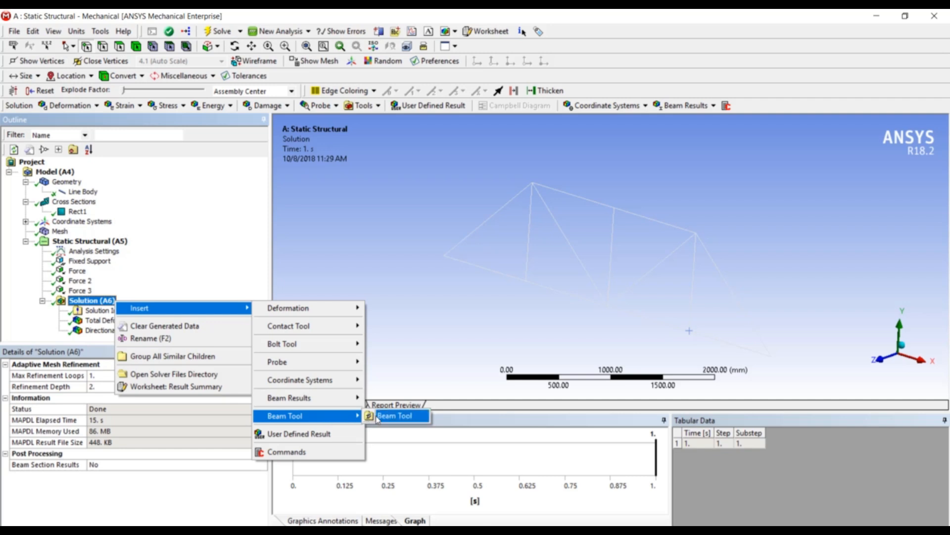
click(395, 416)
right_click(101, 292)
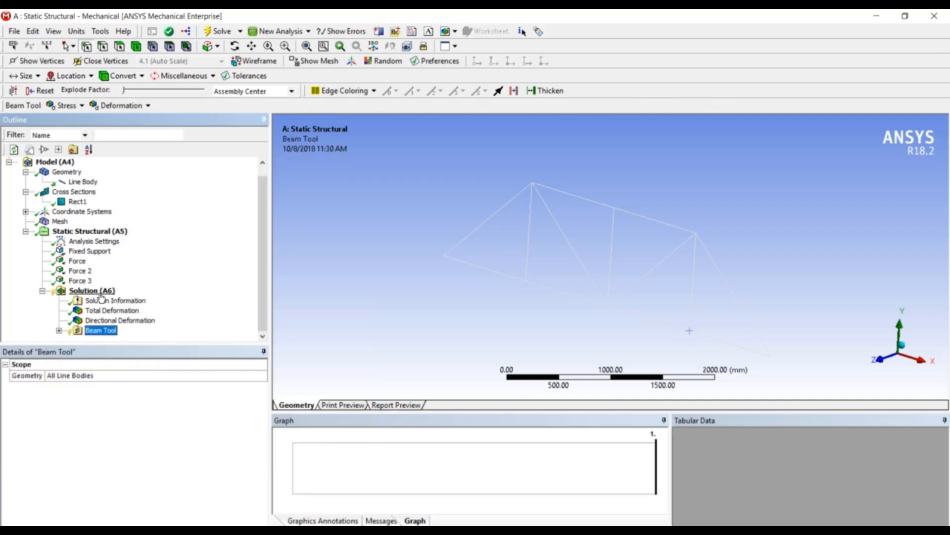
click(121, 318)
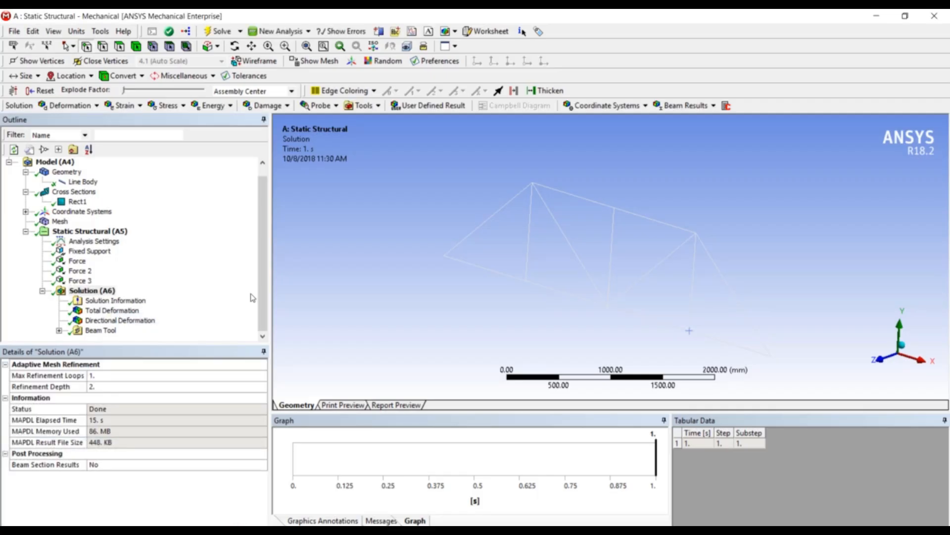
- Inspect the Beam Tool's Direct Stress, Minimum Combined Stress and Maximum Combined Stress plots
click(58, 330)
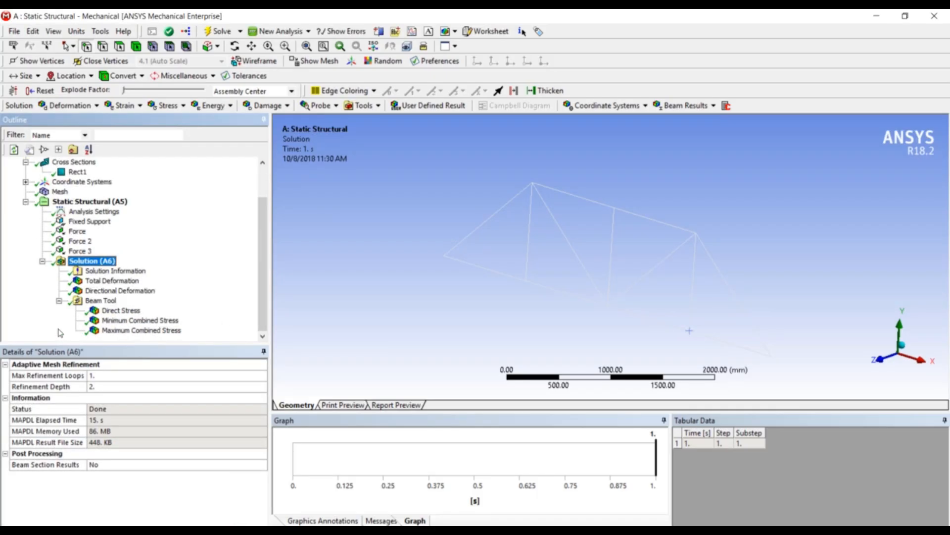
click(122, 311)
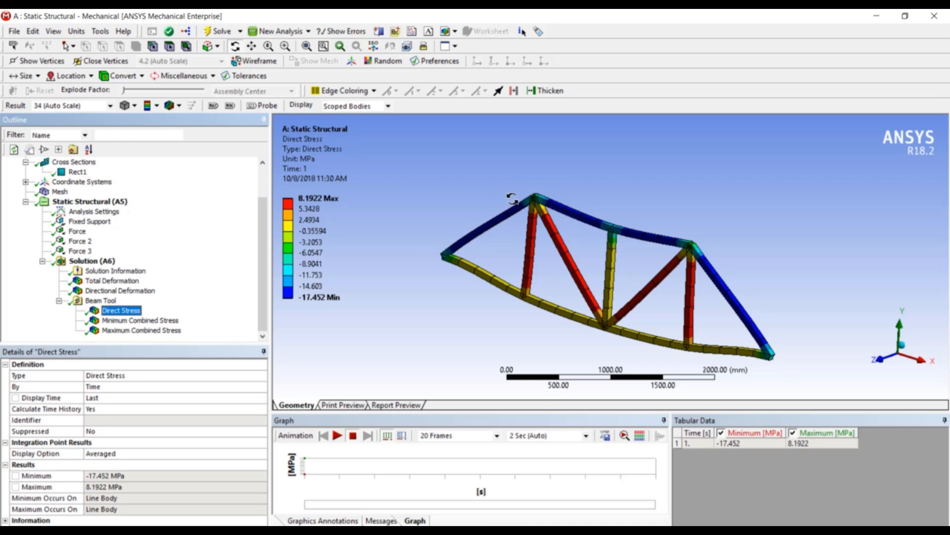
click(156, 321)
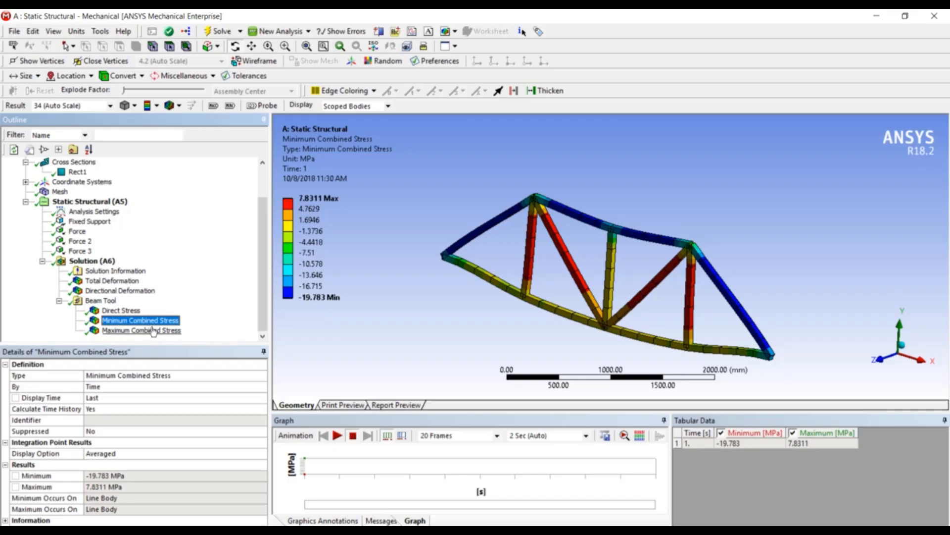
click(154, 331)
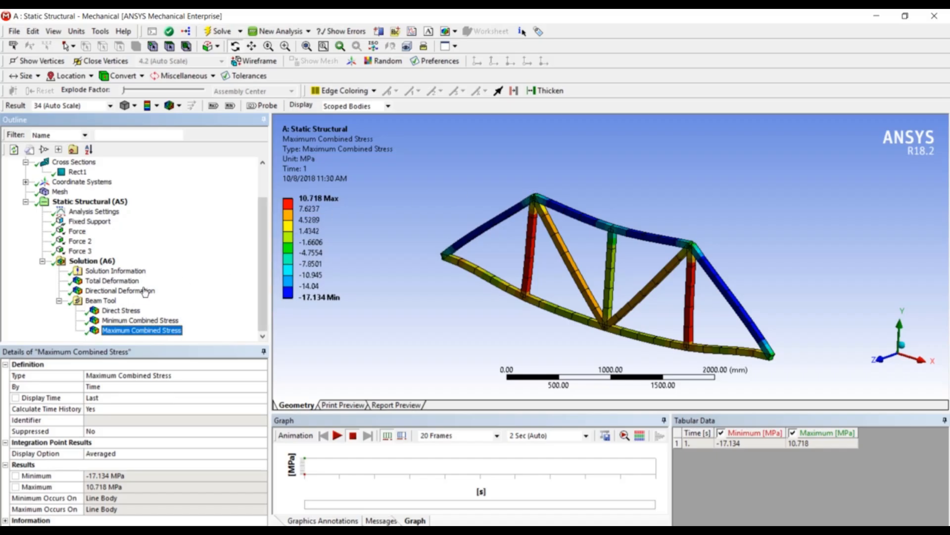
- Add a Minimum Bending Stress result to the Beam Tool and evaluate all results to display its plot
right_click(105, 304)
mouse_move(129, 313)
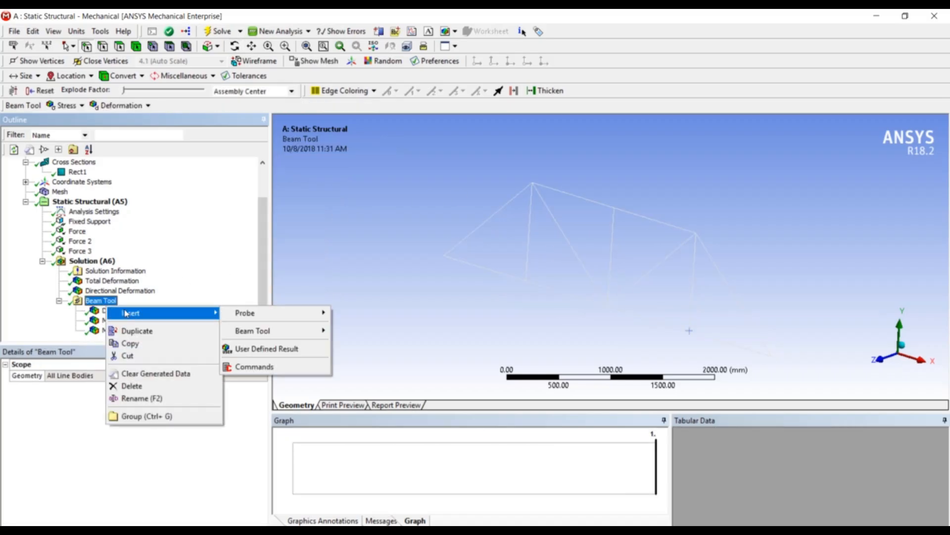
mouse_move(279, 338)
mouse_move(357, 332)
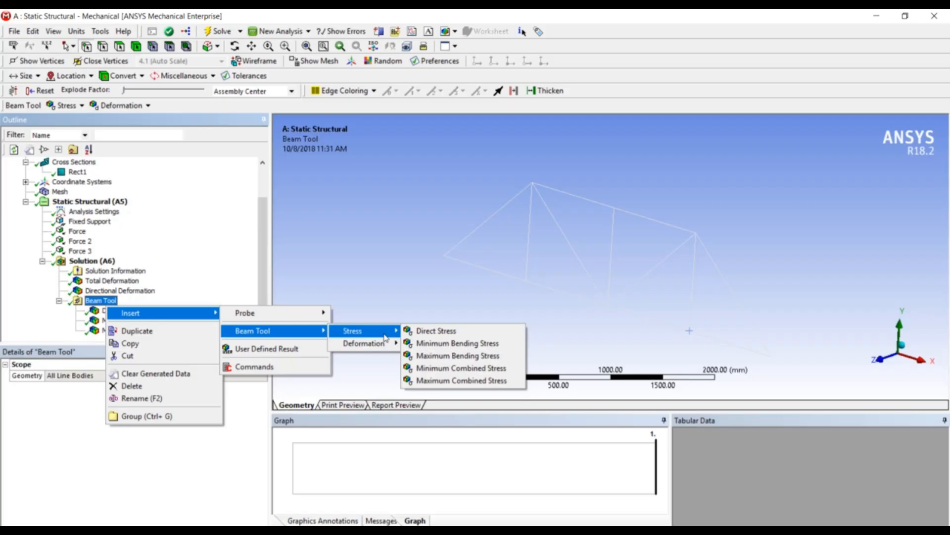
click(464, 343)
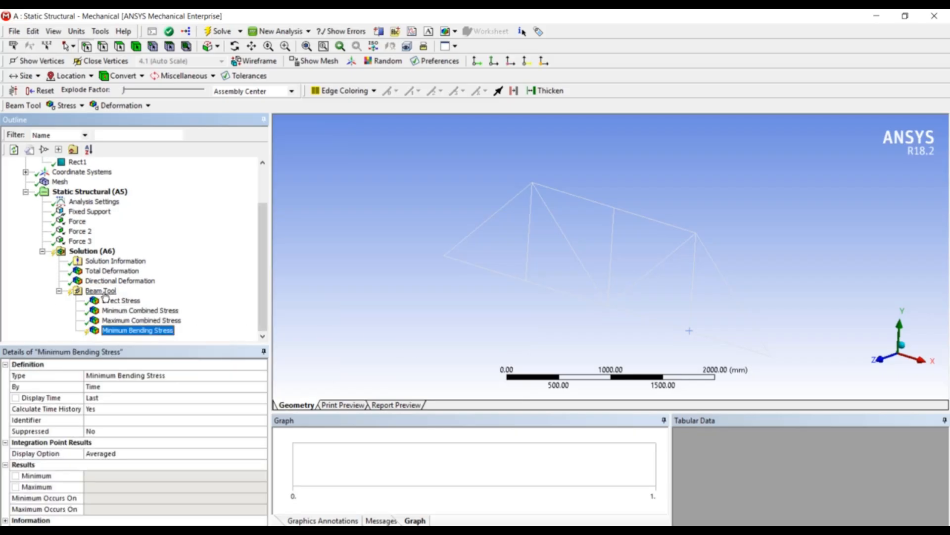
right_click(126, 332)
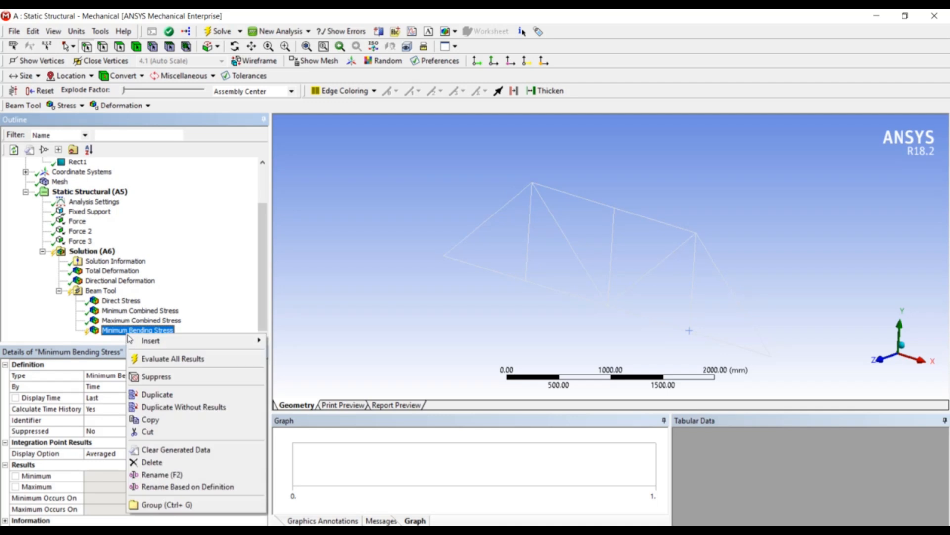
click(145, 359)
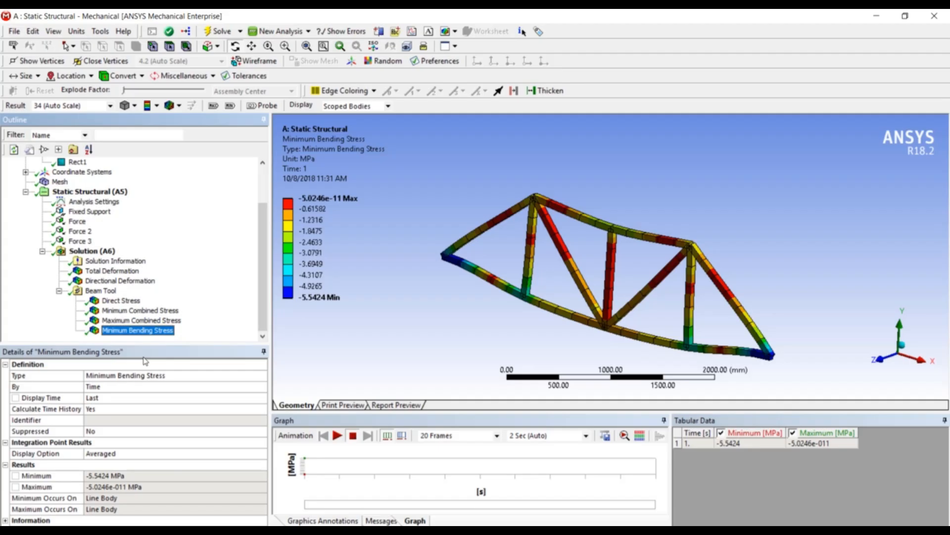
- Review the Minimum Combined Stress plot and the Direct Stress plot of the truss again
click(119, 311)
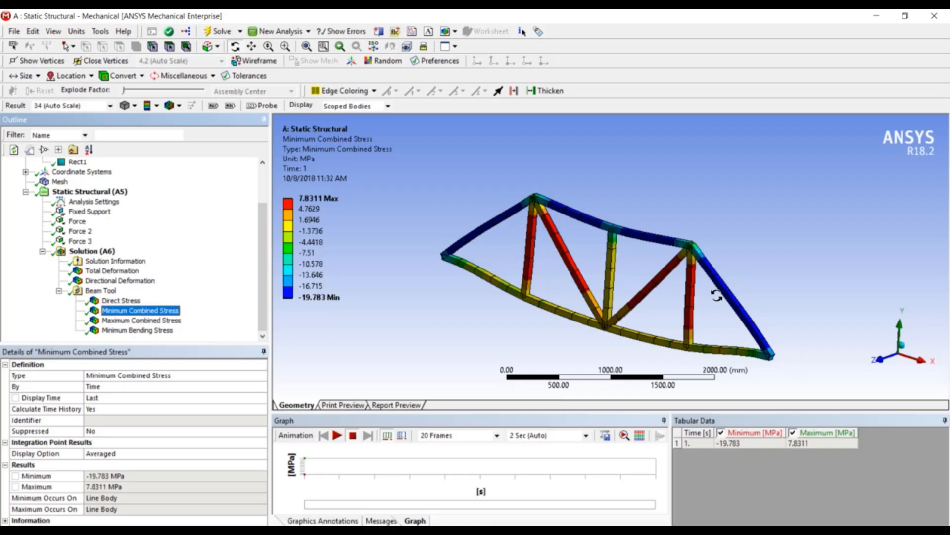
key(Left)
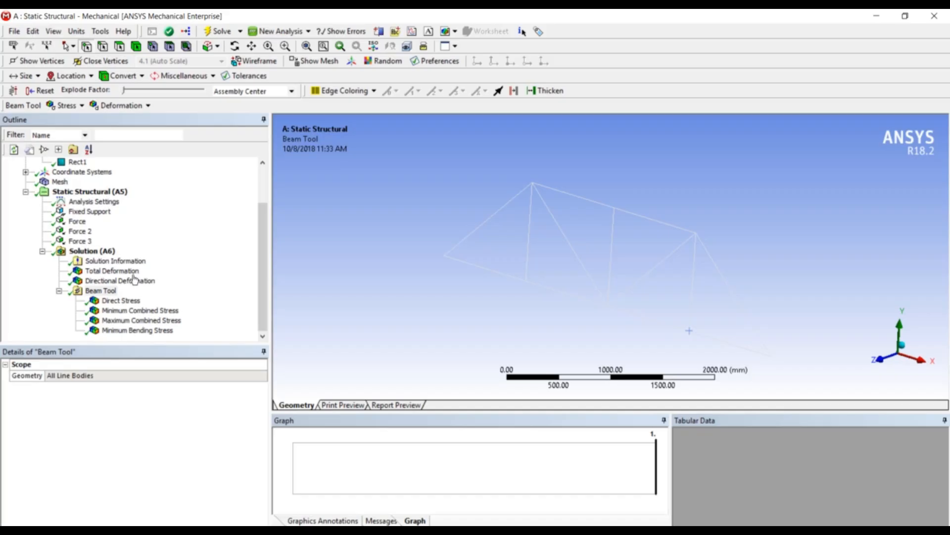
click(116, 294)
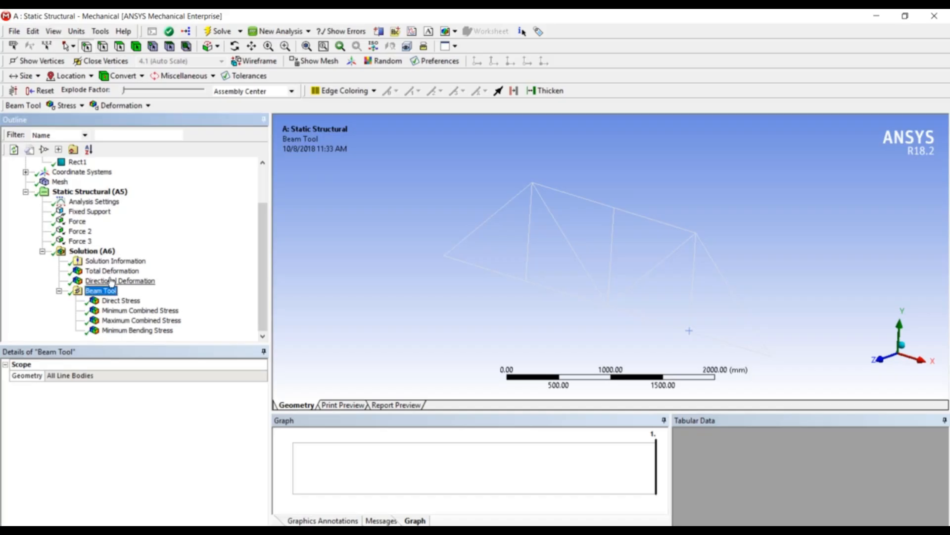
click(127, 302)
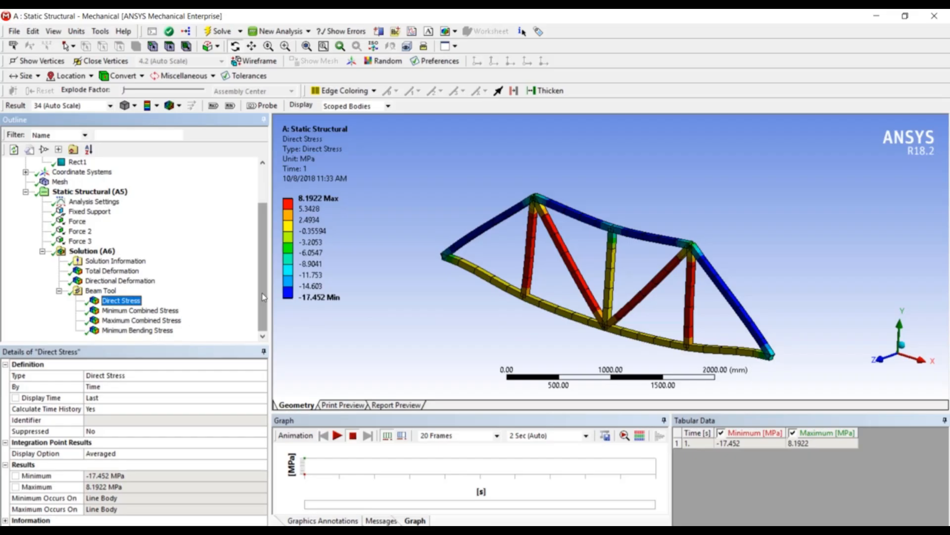
- Create a force reaction probe in the solution directly from the fixed support, and delete that probe
scroll(263, 297, up, 1)
click(90, 222)
drag(91, 222, 94, 266)
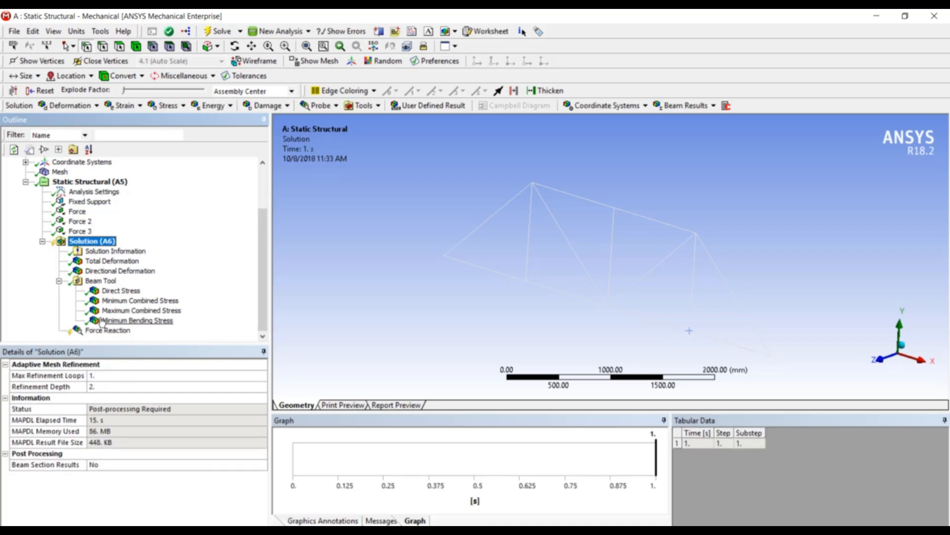
click(101, 331)
key(Delete)
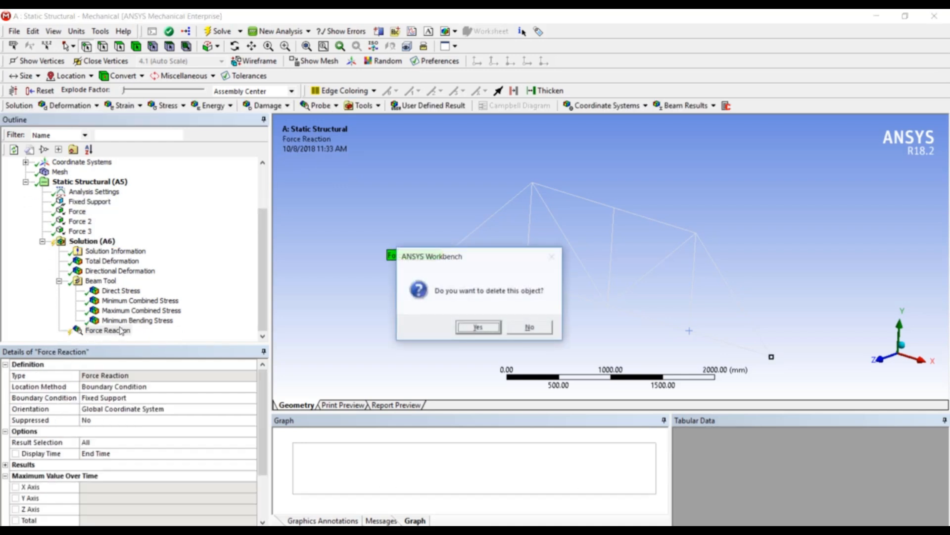
click(470, 329)
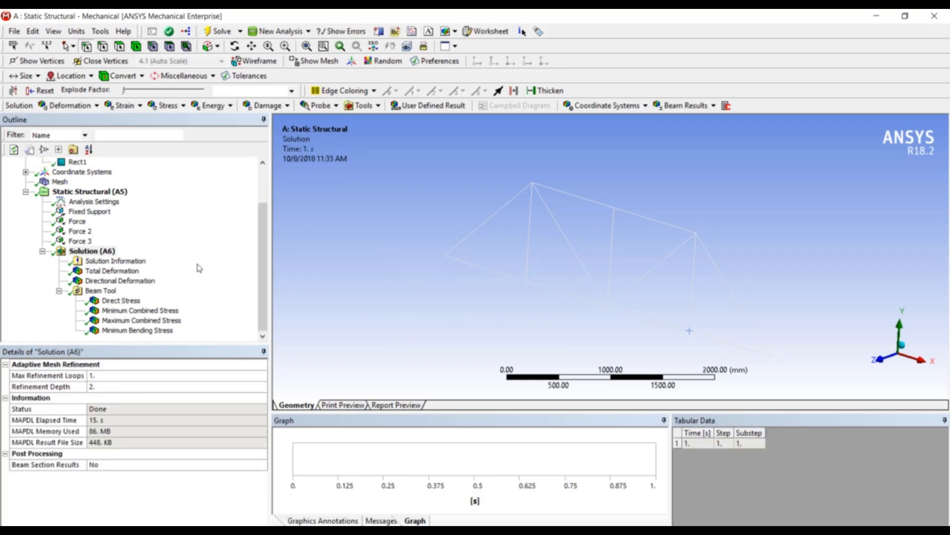
- Insert a Force Reaction probe into the solution and set its boundary condition to Fixed Support
right_click(101, 252)
mouse_move(141, 262)
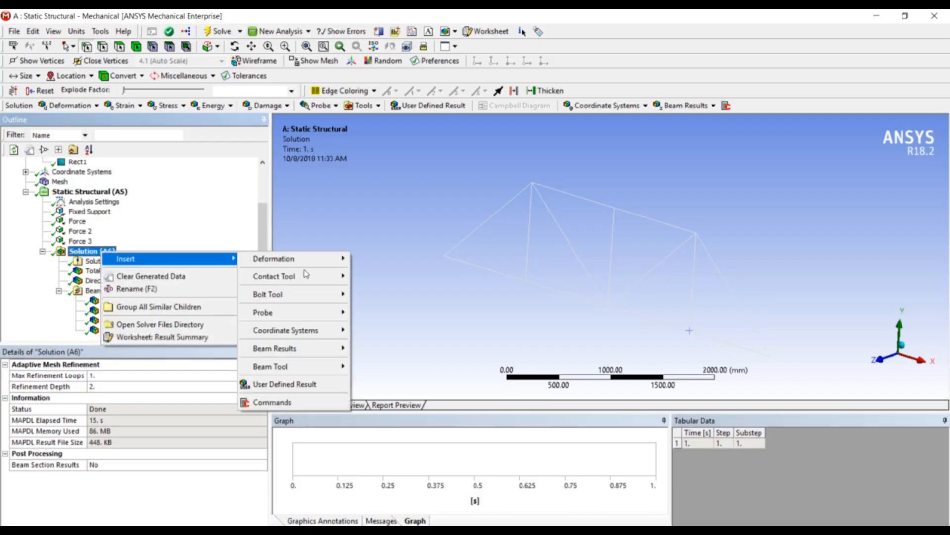
mouse_move(320, 314)
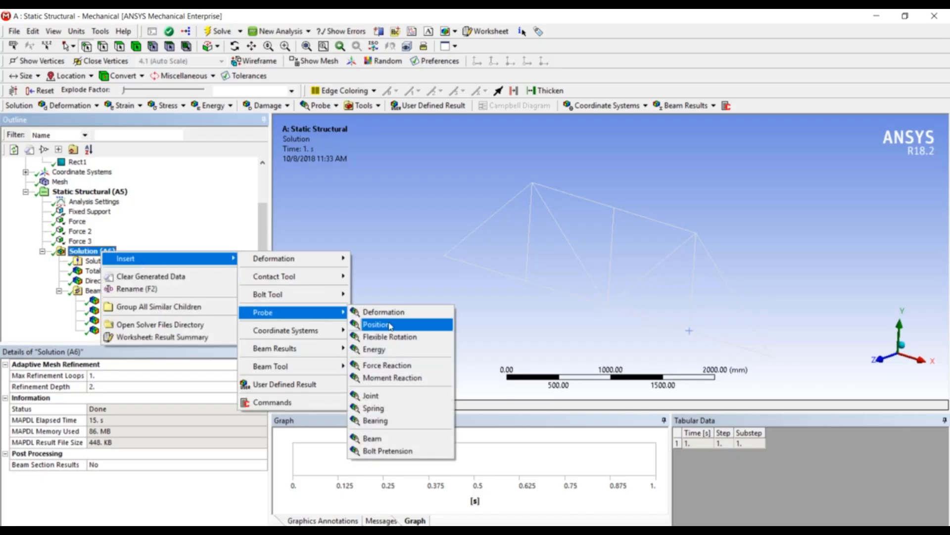
click(401, 367)
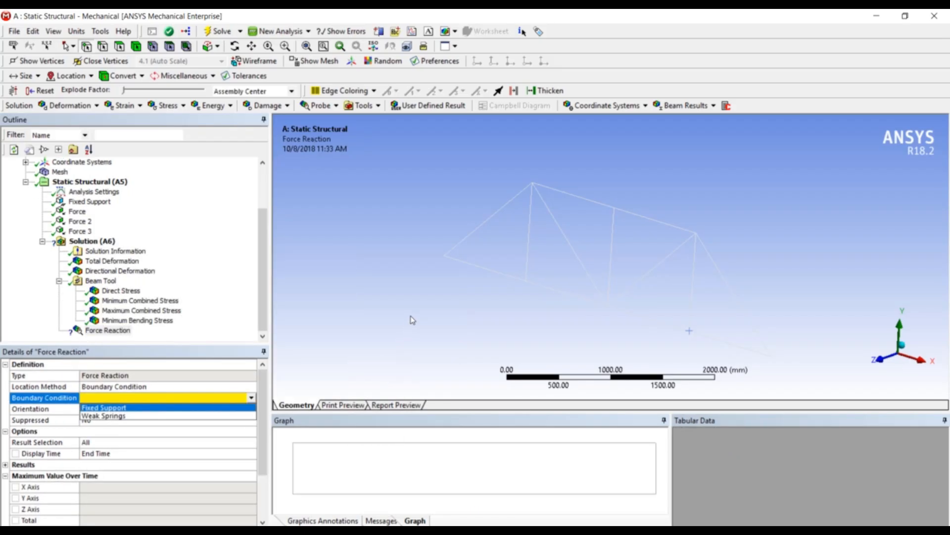
click(247, 412)
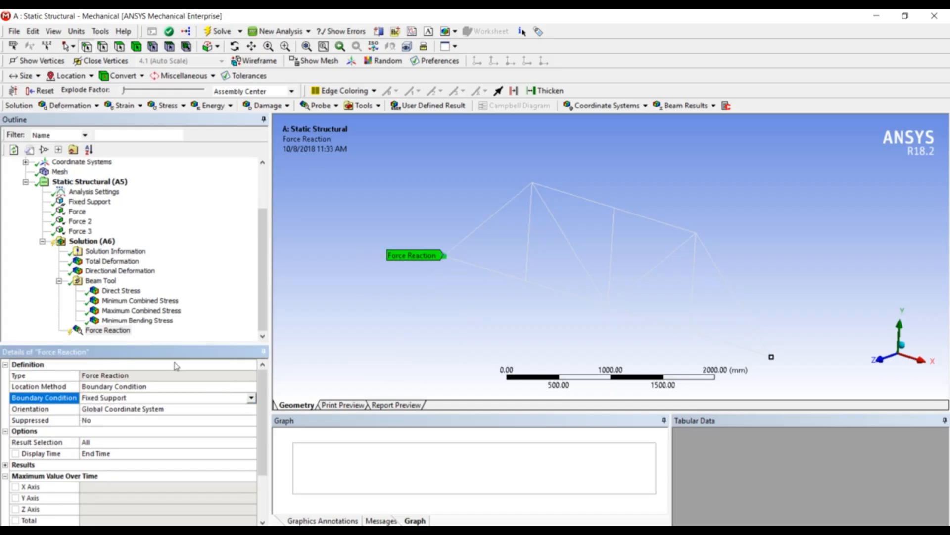
- Evaluate all results and review the Force Reaction probe's maximum and minimum values over time
right_click(119, 331)
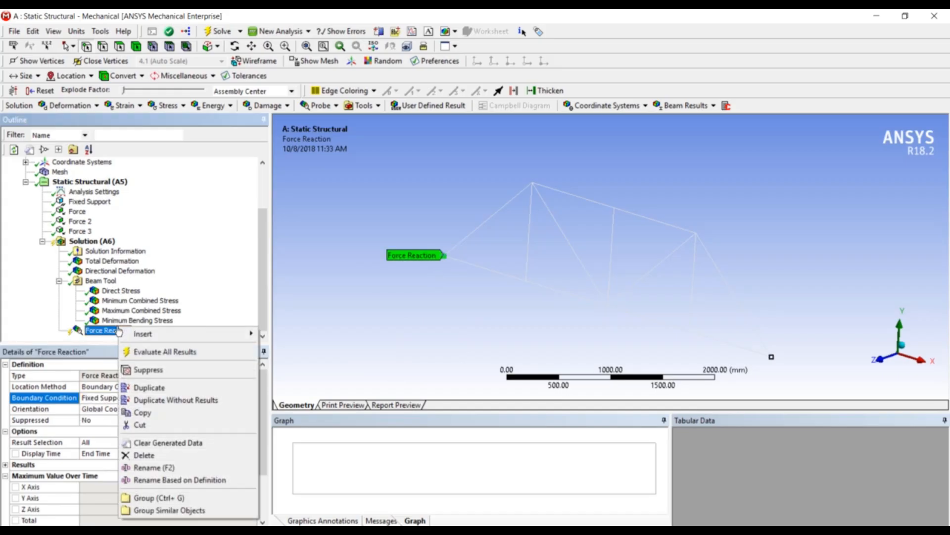
click(143, 352)
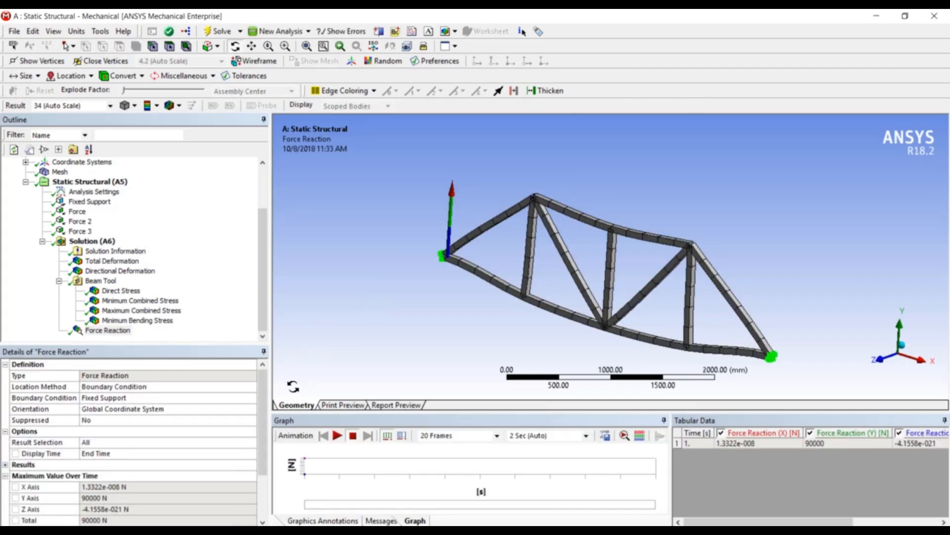
scroll(99, 440, down, 2)
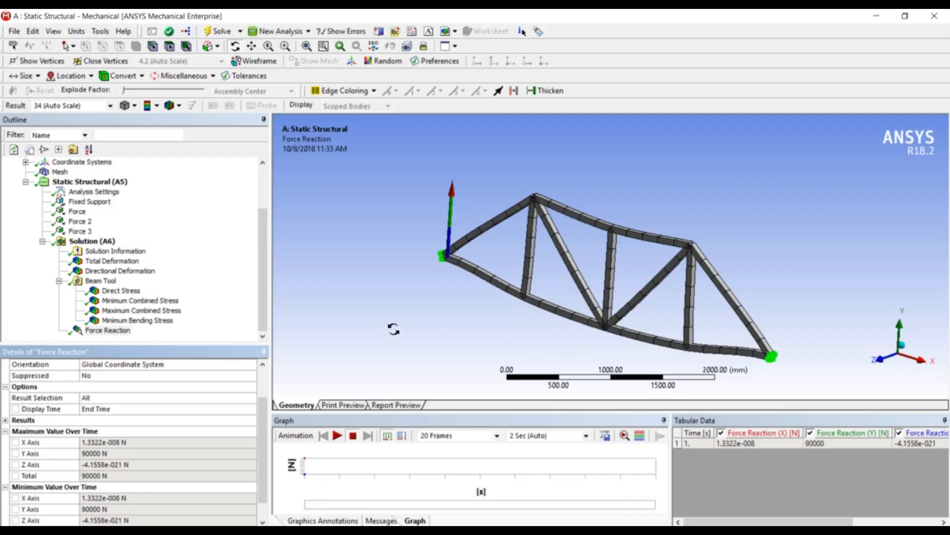
click(262, 308)
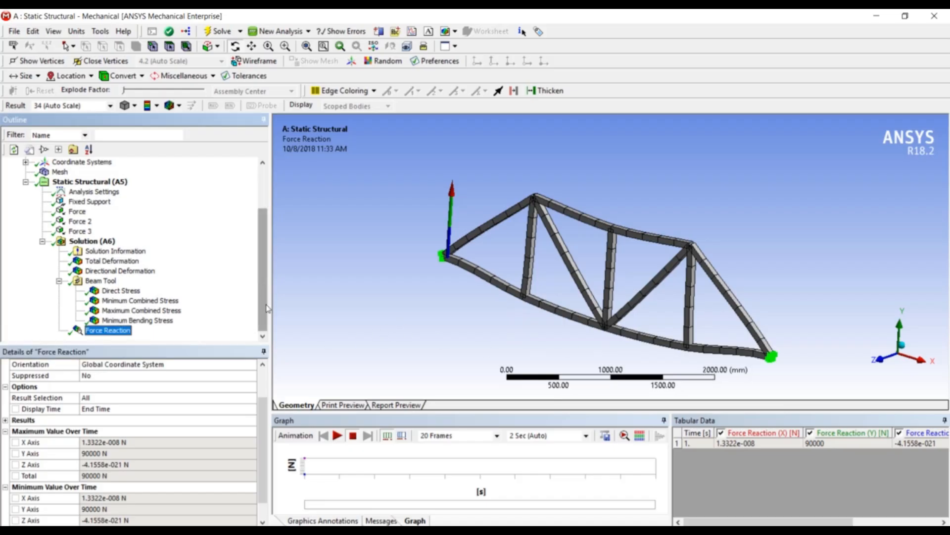
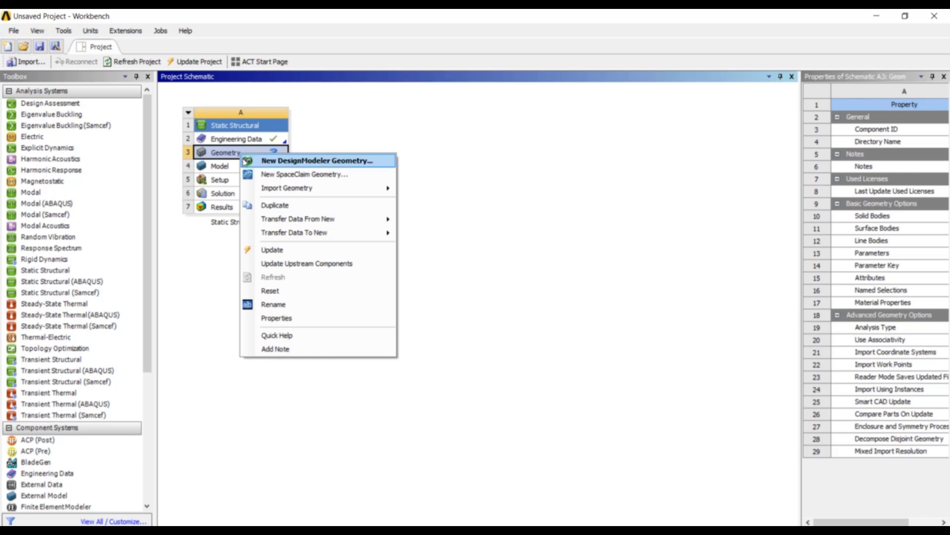
- In Workbench, show the properties of the Static Structural system's Geometry cell and enable Line Bodies
click(299, 321)
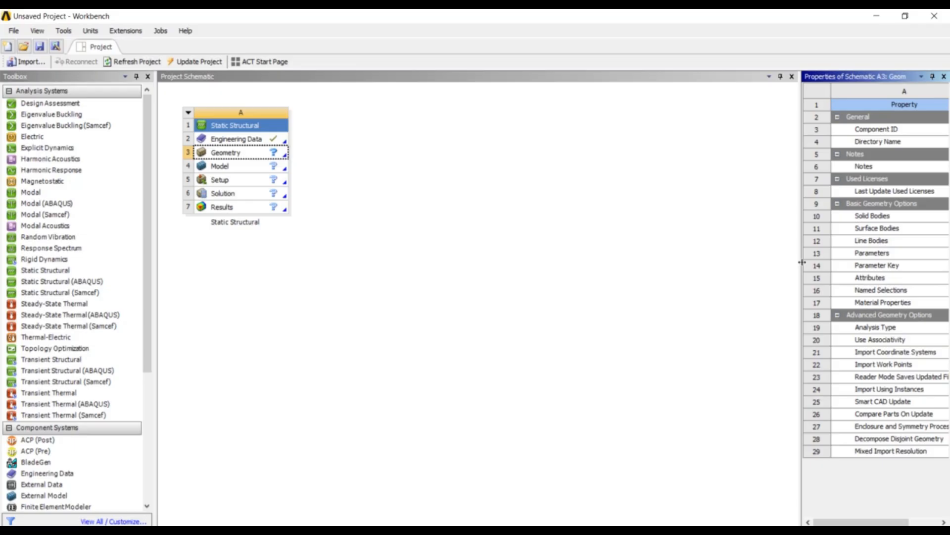
drag(801, 263, 507, 256)
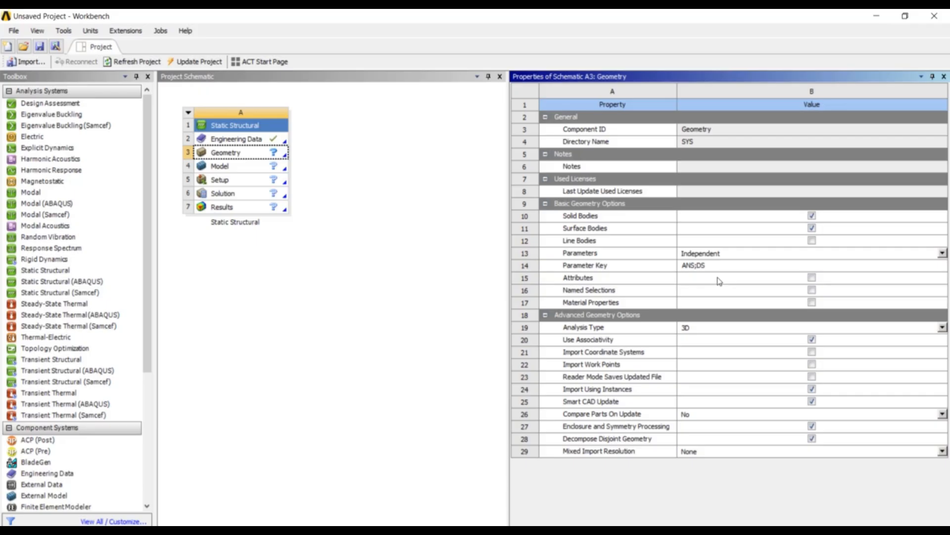
click(812, 240)
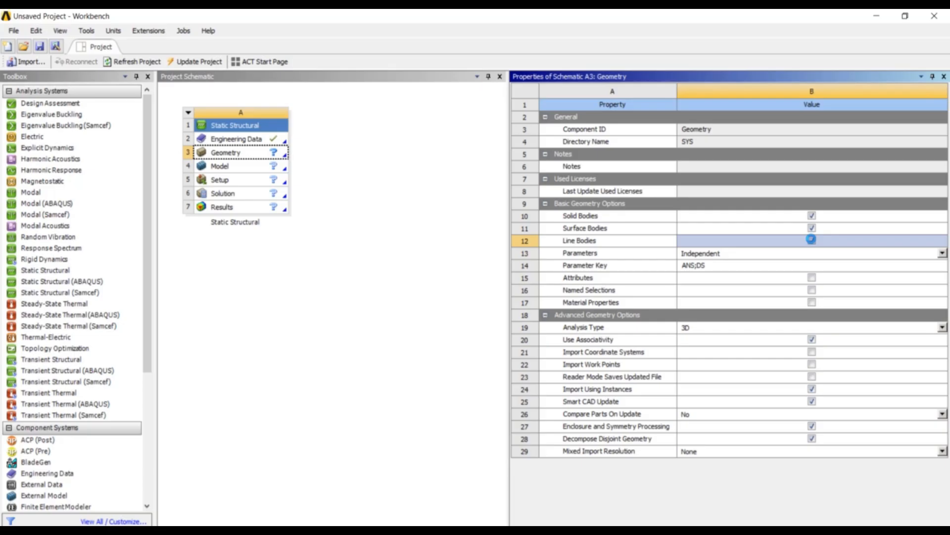
click(811, 241)
click(277, 323)
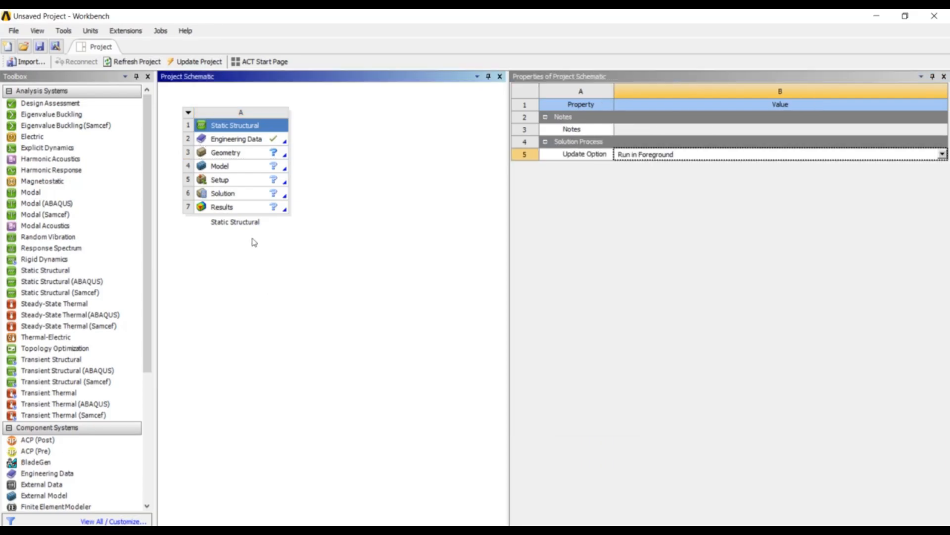
- Import the Truss Frame.stp file from the Static analysis folder into the Static Structural system's Geometry cell
click(249, 154)
right_click(249, 154)
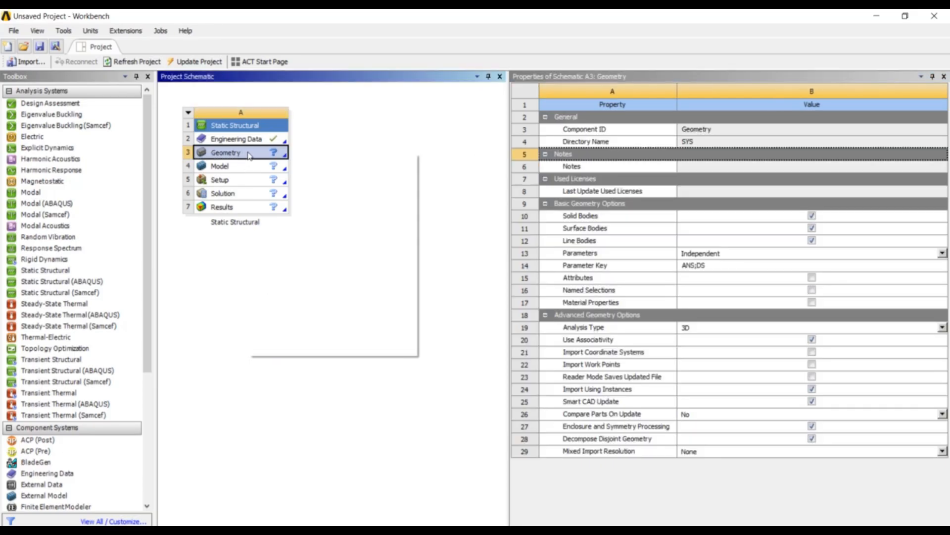
mouse_move(286, 193)
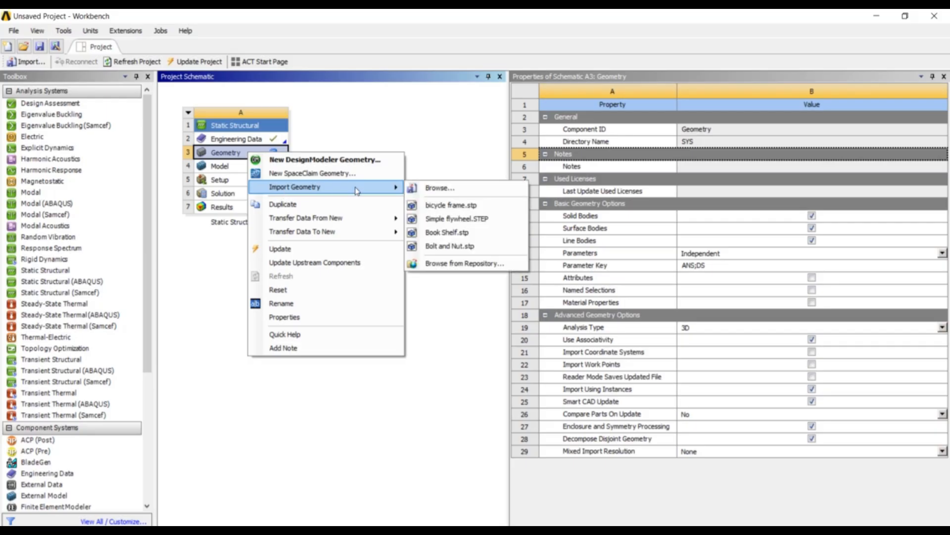
click(415, 189)
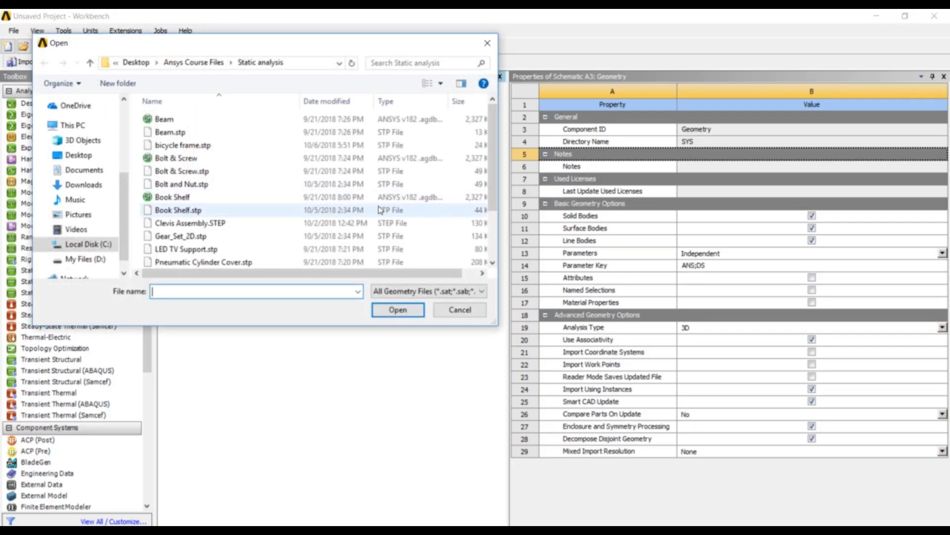
scroll(379, 209, down, 2)
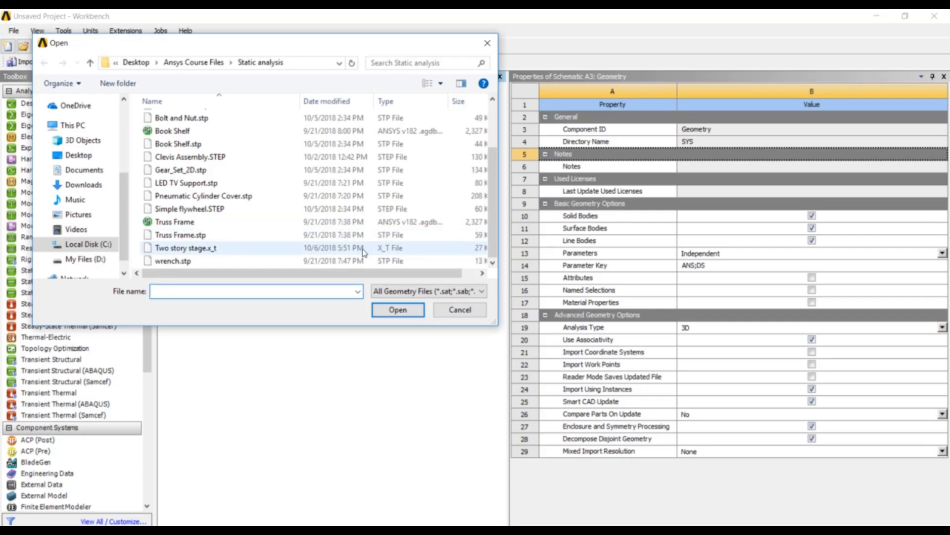
click(188, 235)
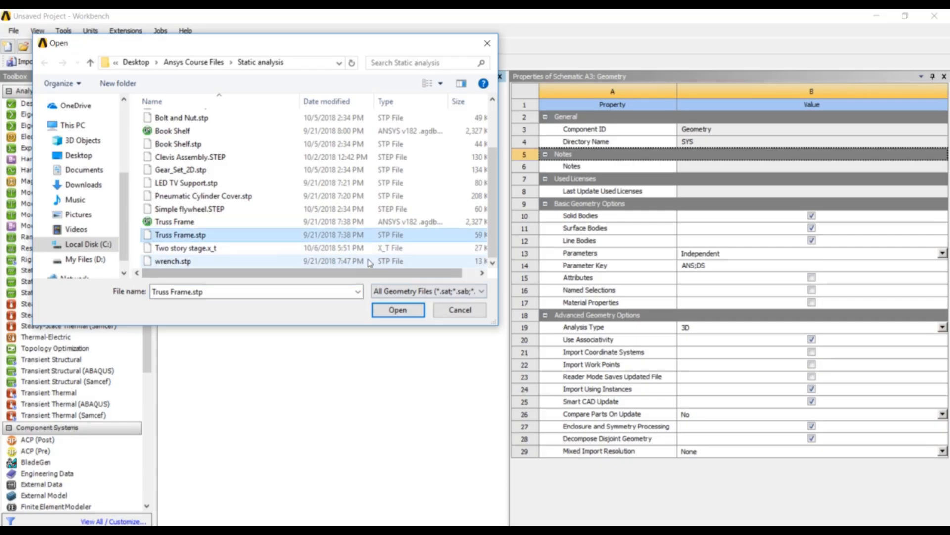
click(389, 310)
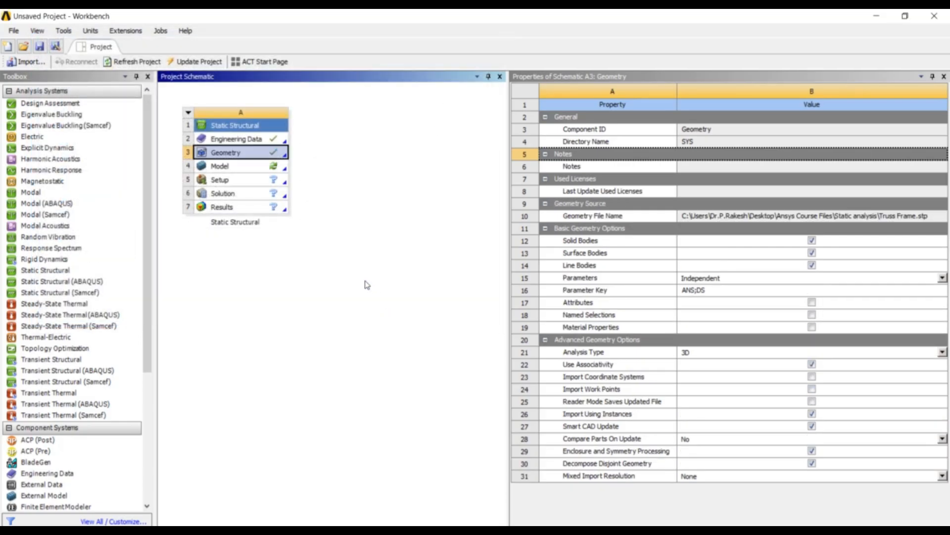
- Open the model in Mechanical, examine the cross-section details of line bodies 1 through 26, and close Mechanical
double_click(273, 168)
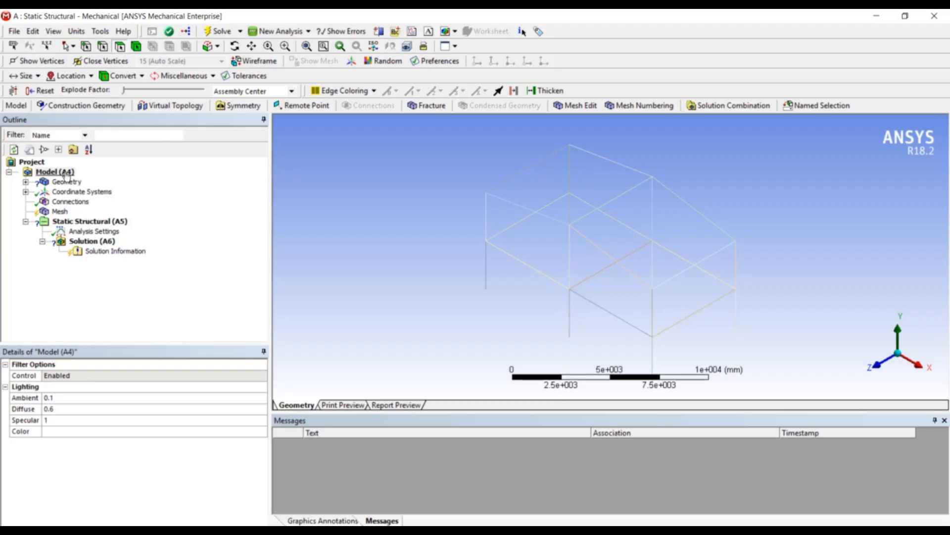
click(26, 182)
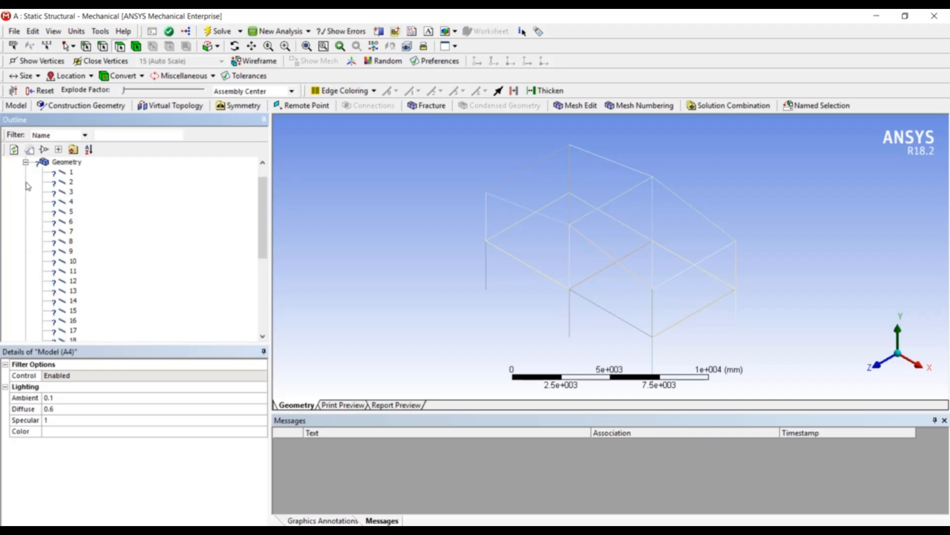
scroll(117, 201, down, 5)
scroll(118, 201, up, 4)
scroll(119, 200, up, 1)
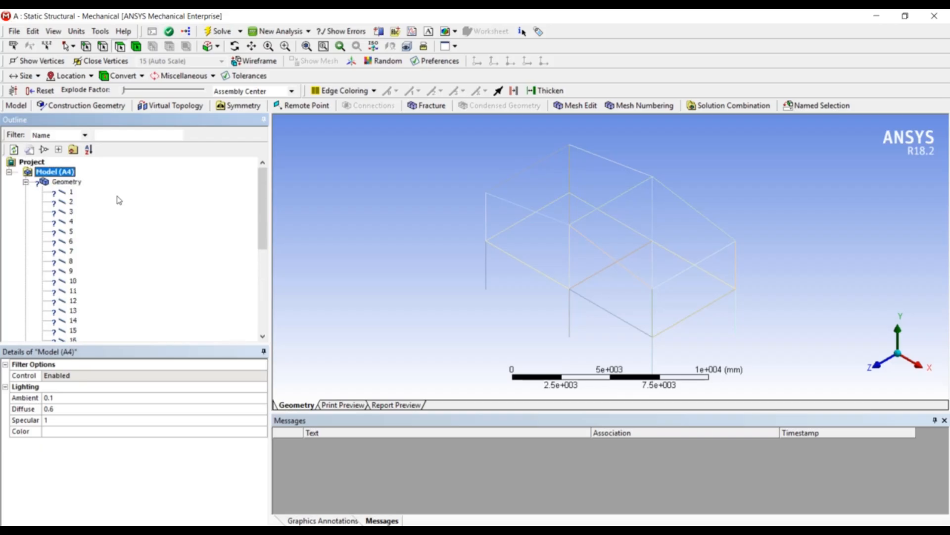
click(72, 193)
scroll(80, 232, down, 5)
scroll(81, 240, down, 1)
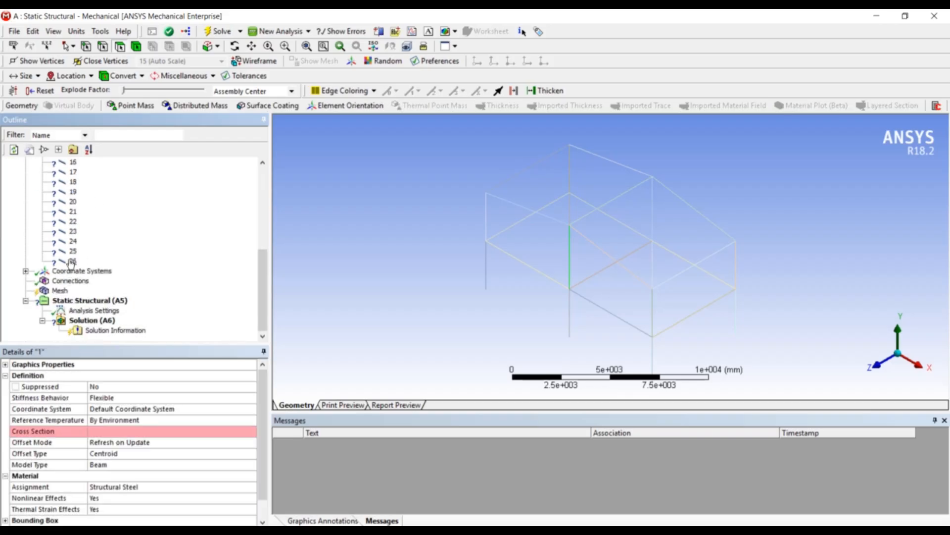
shift+click(72, 260)
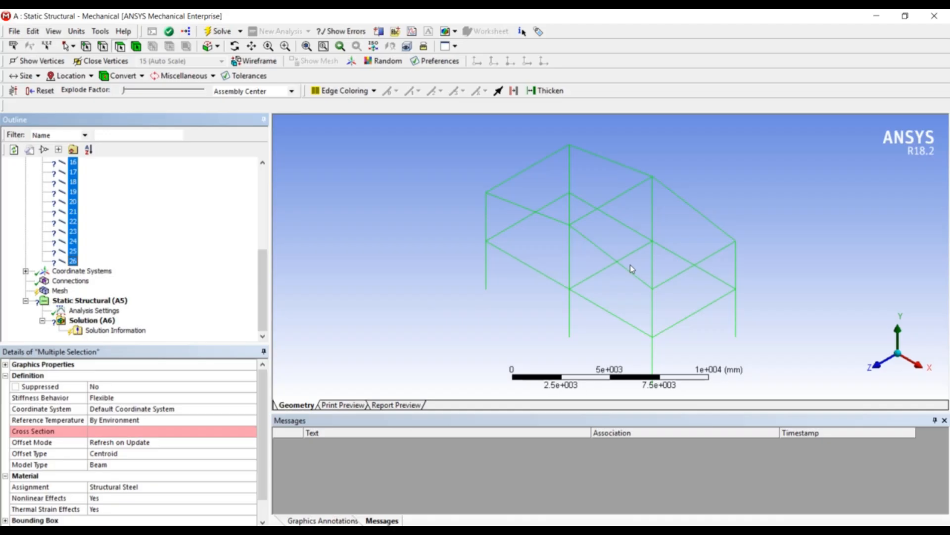
click(943, 17)
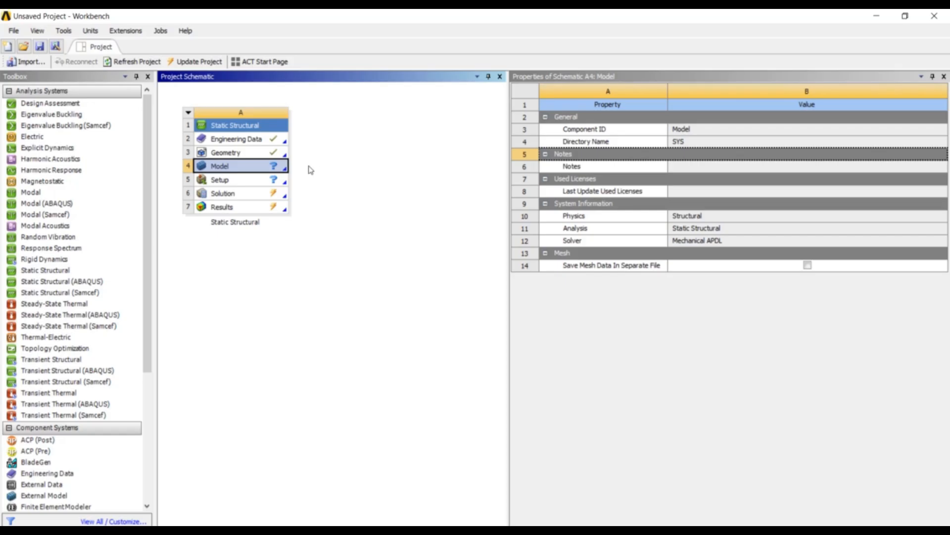
- Open the system's geometry in DesignModeler and generate the Import1 feature to build the truss frame line bodies
click(282, 155)
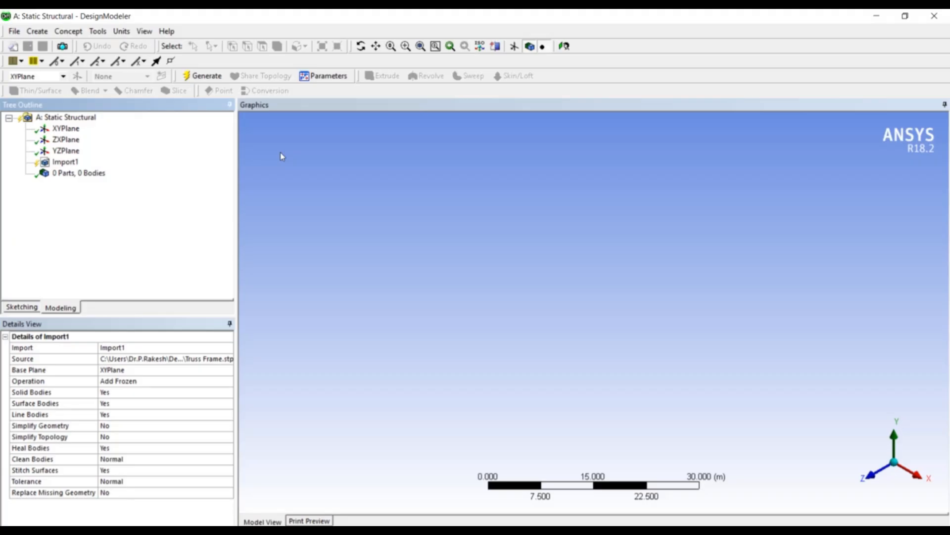
click(64, 162)
right_click(68, 164)
click(82, 182)
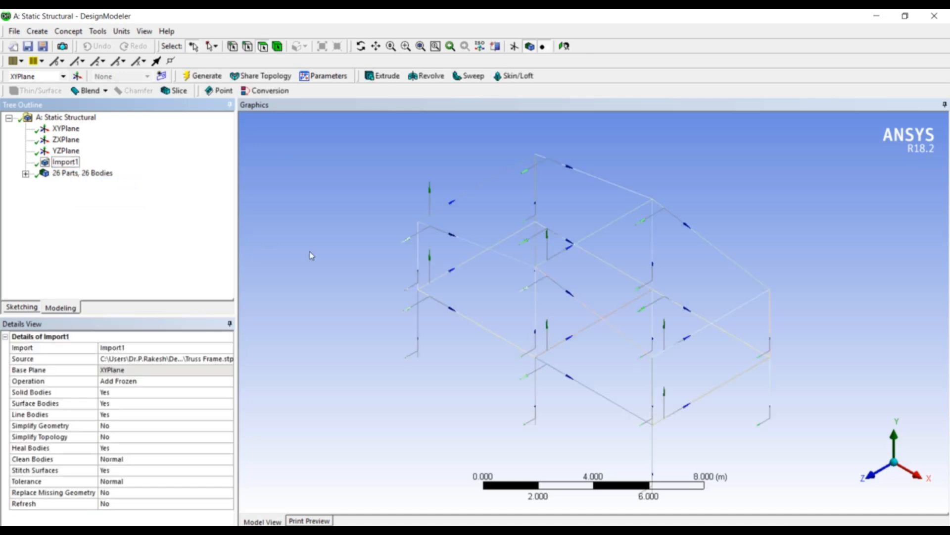
middle_drag(518, 389, 533, 379)
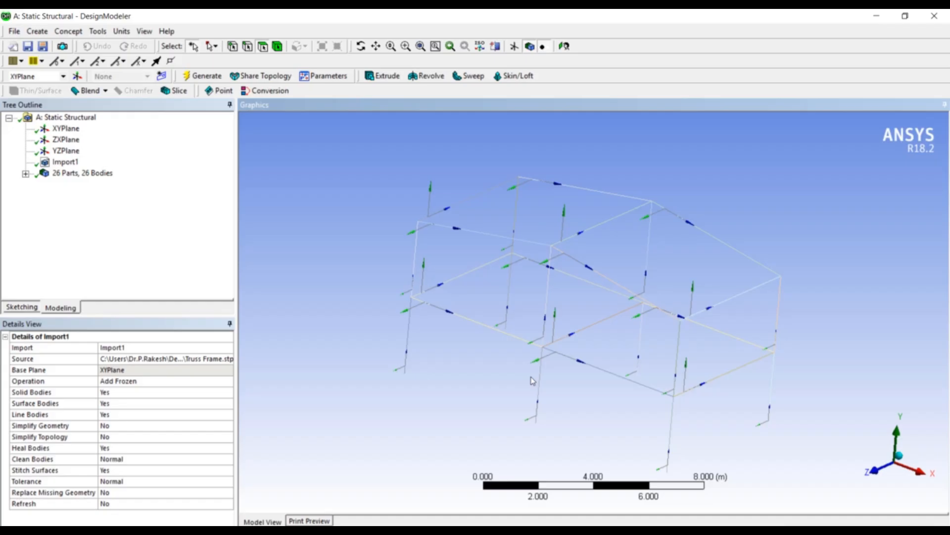
- Add an I Section cross section to the truss frame model
click(68, 31)
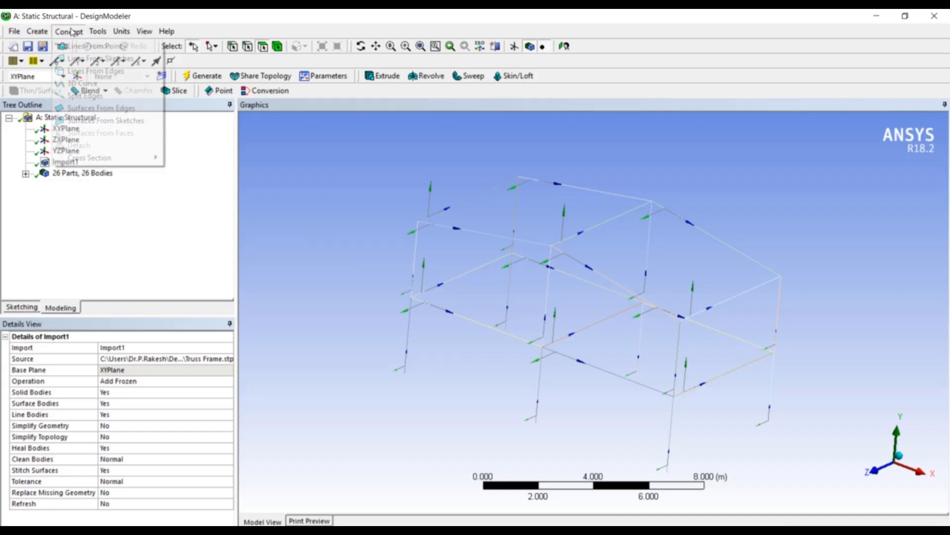
mouse_move(95, 159)
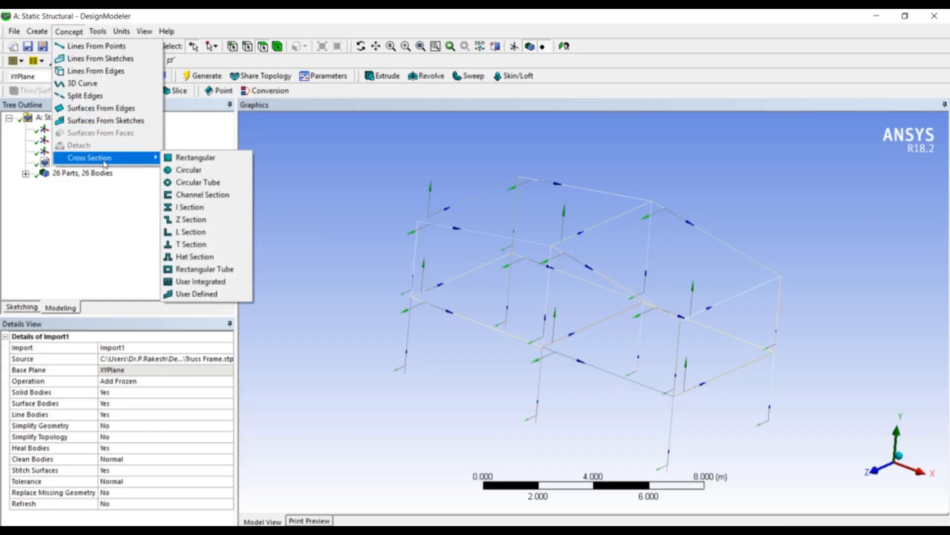
click(215, 213)
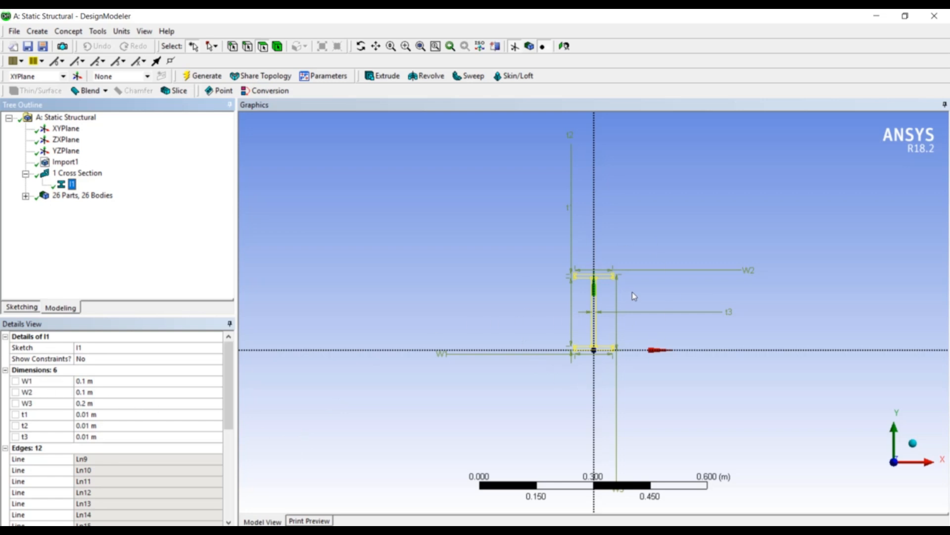
scroll(615, 367, up, 3)
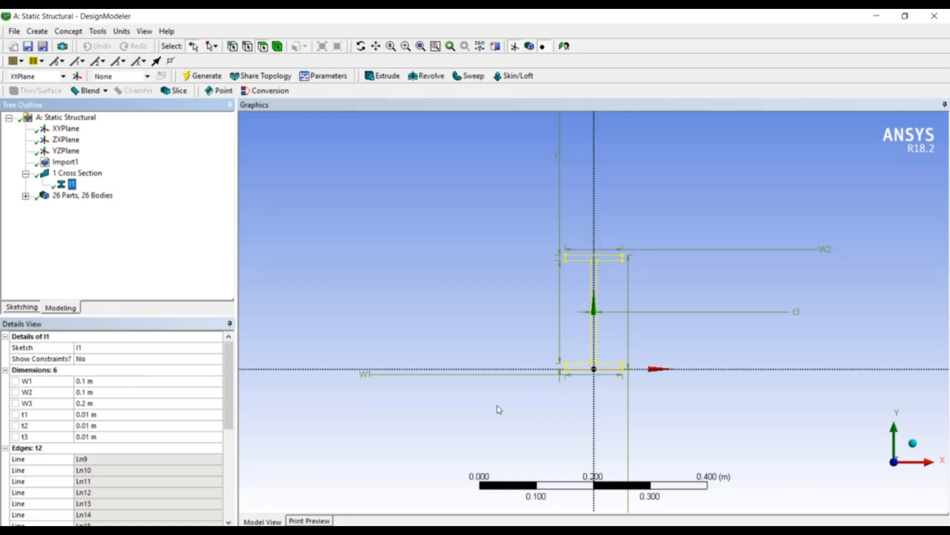
- Set the I-section's widths W1 and W2 to 0.1715 m and its height W3 to 0.3556 m
click(154, 384)
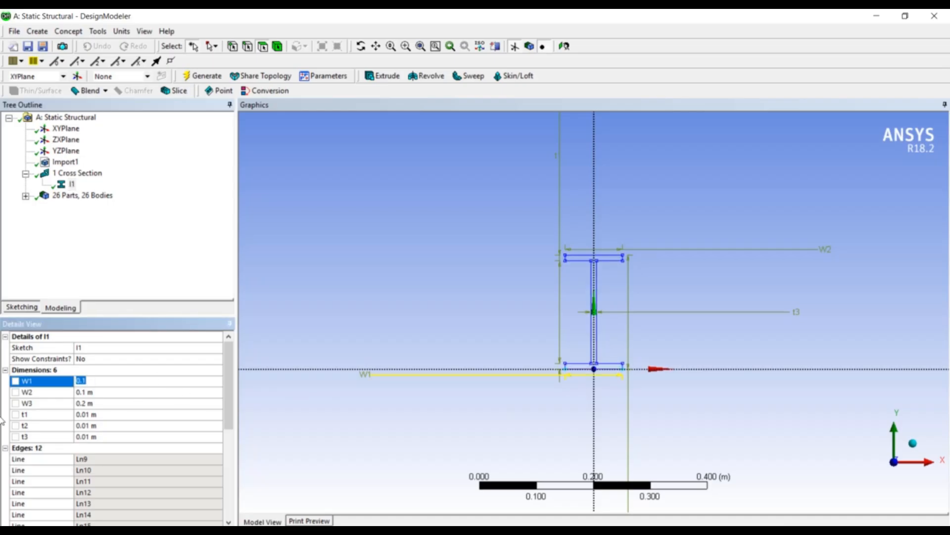
text(0.1715)
click(141, 396)
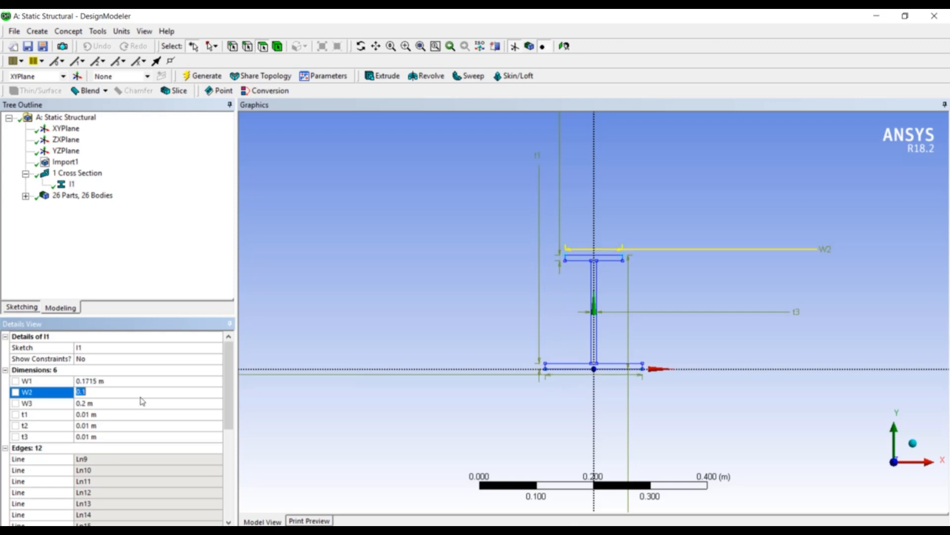
text(0.1715)
click(140, 408)
text(0.)
text(56)
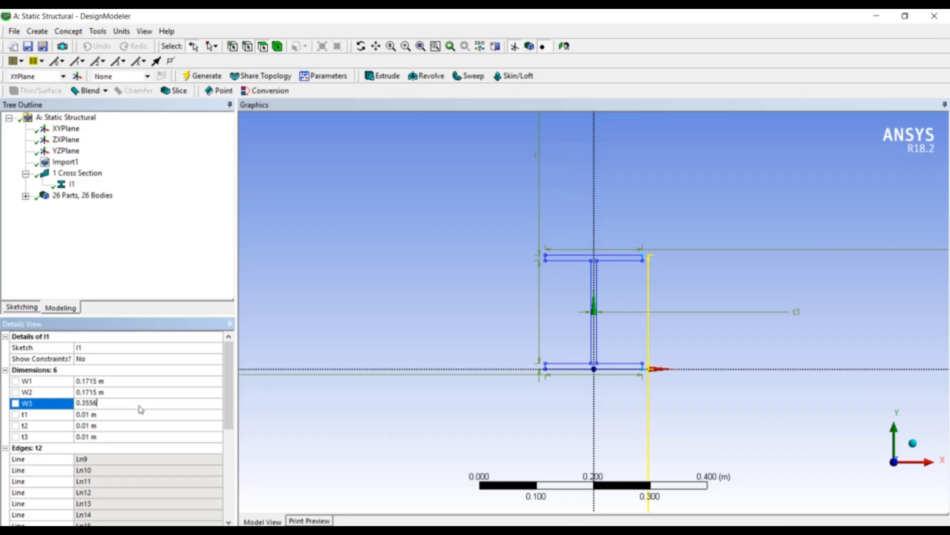
- Set the I-section's thicknesses t1 and t2 to 0.0073 m and t3 to 0.0115 m
click(152, 415)
text(0.0073)
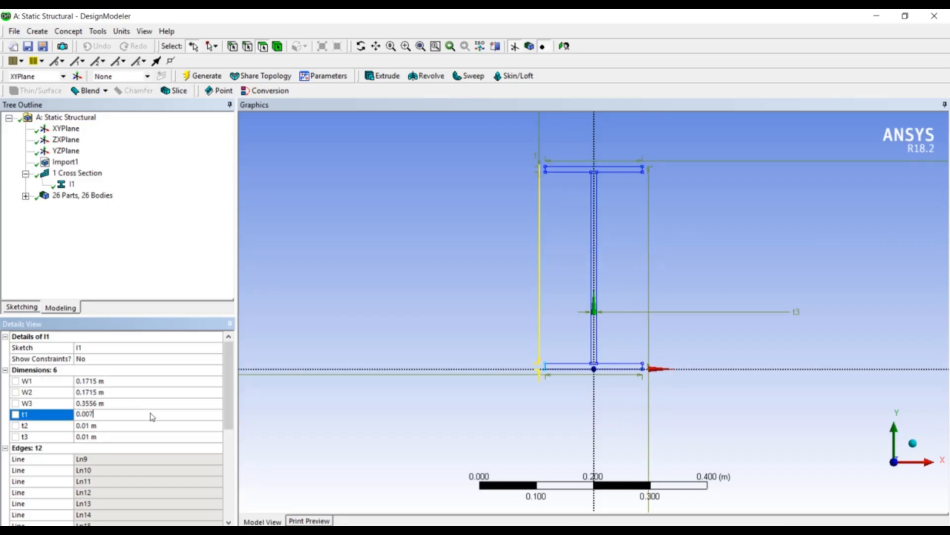
click(147, 428)
text(0.00)
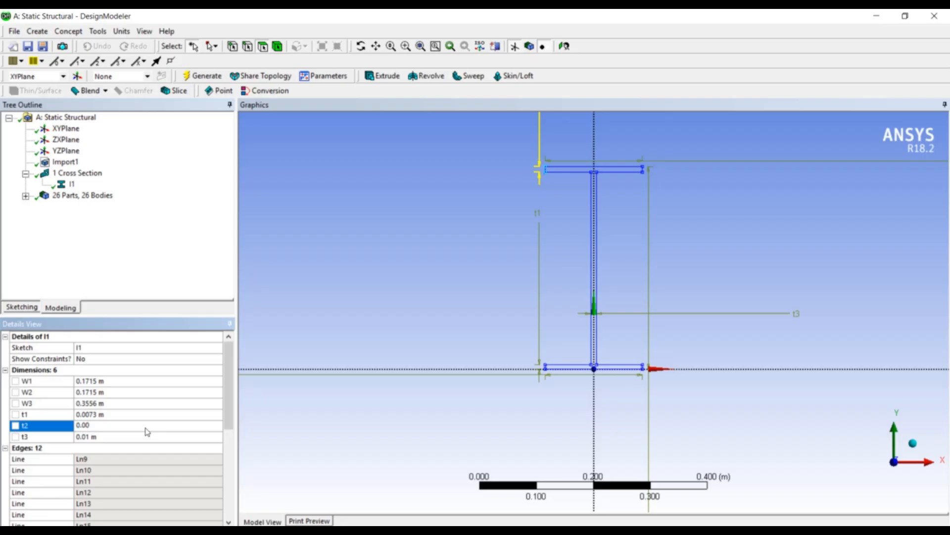
text(73)
click(140, 440)
text(0.0)
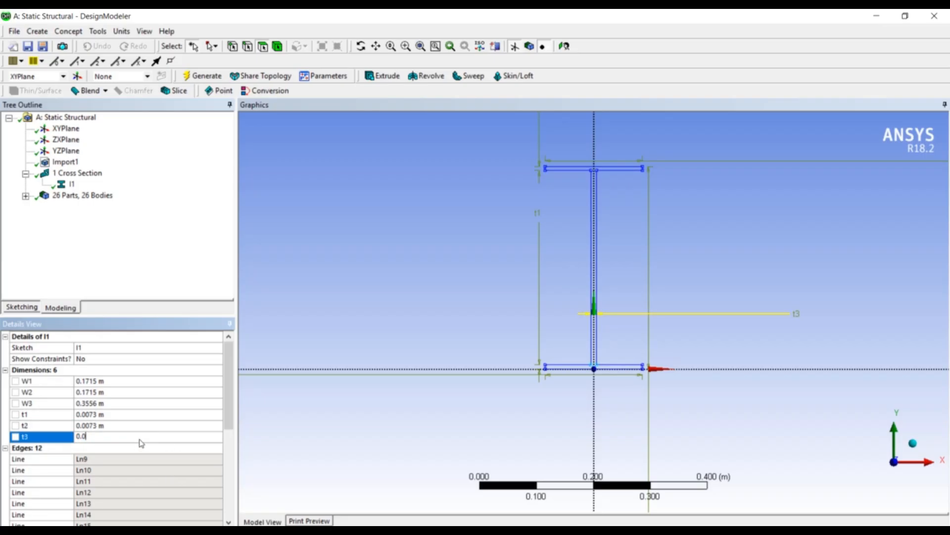
text(115)
key(Return)
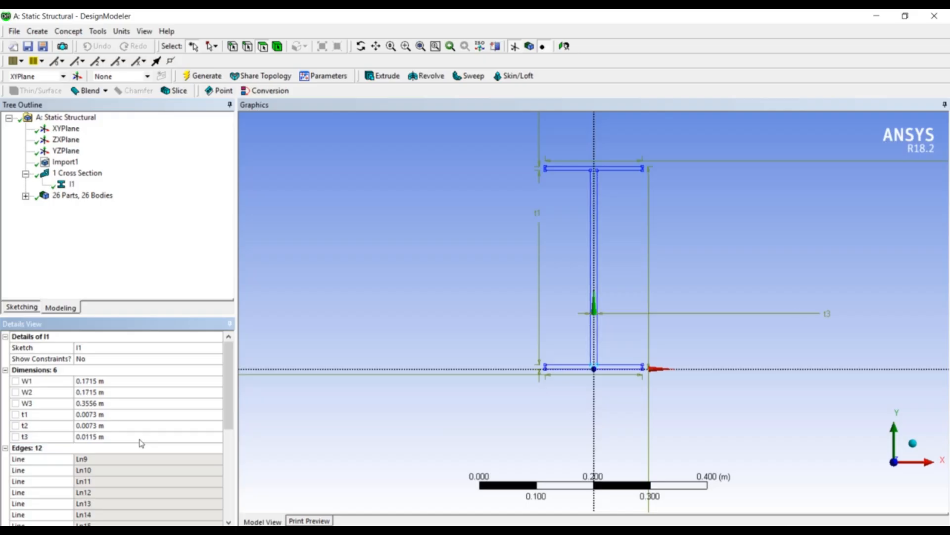
- Try to combine line bodies 1 through 26 into one new part
click(24, 196)
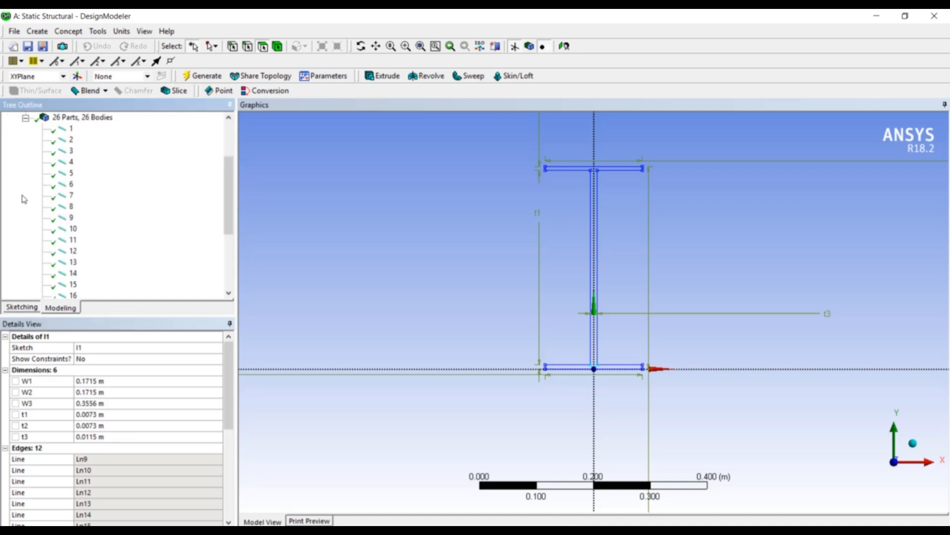
scroll(124, 205, down, 1)
scroll(128, 203, up, 3)
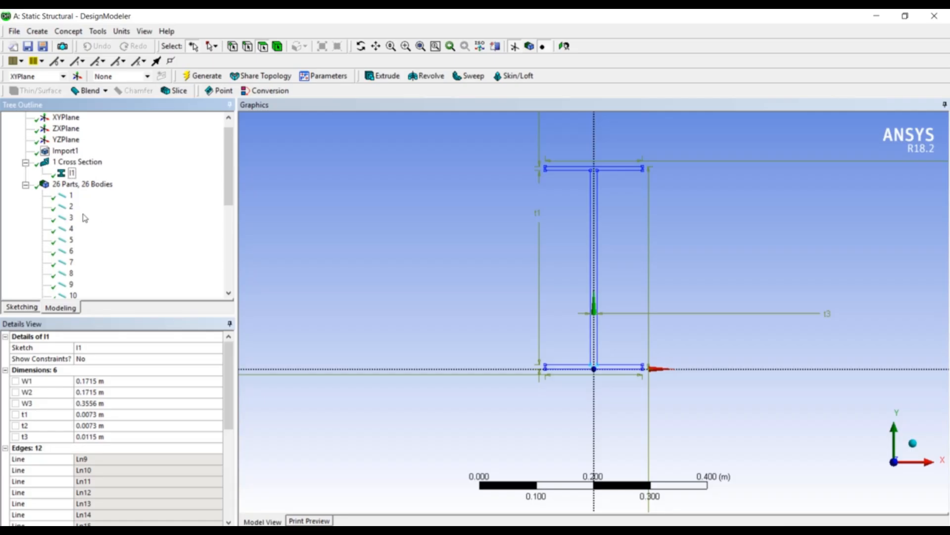
click(71, 195)
scroll(107, 237, down, 1)
scroll(112, 265, down, 5)
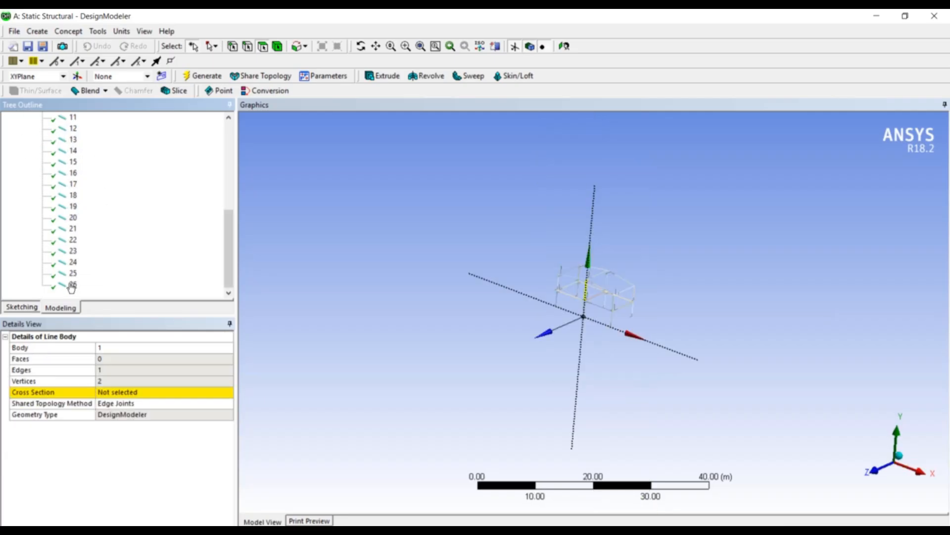
shift+click(70, 286)
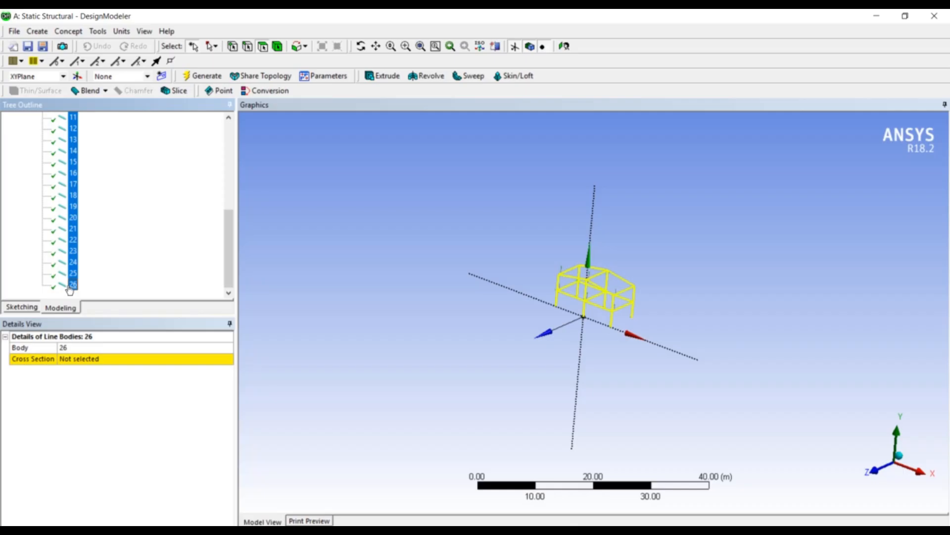
right_click(69, 287)
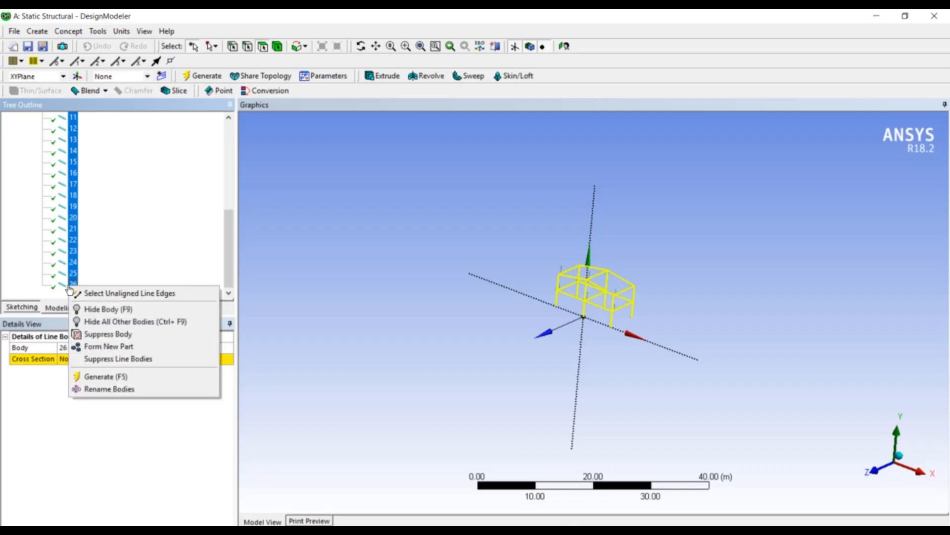
click(132, 347)
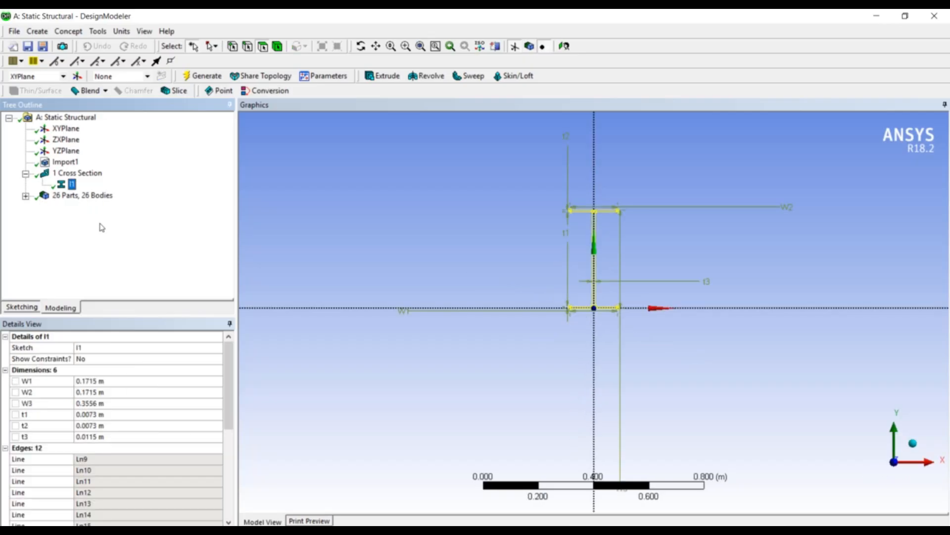
- Assign the I1 cross section to all 26 line bodies of the truss frame
click(25, 196)
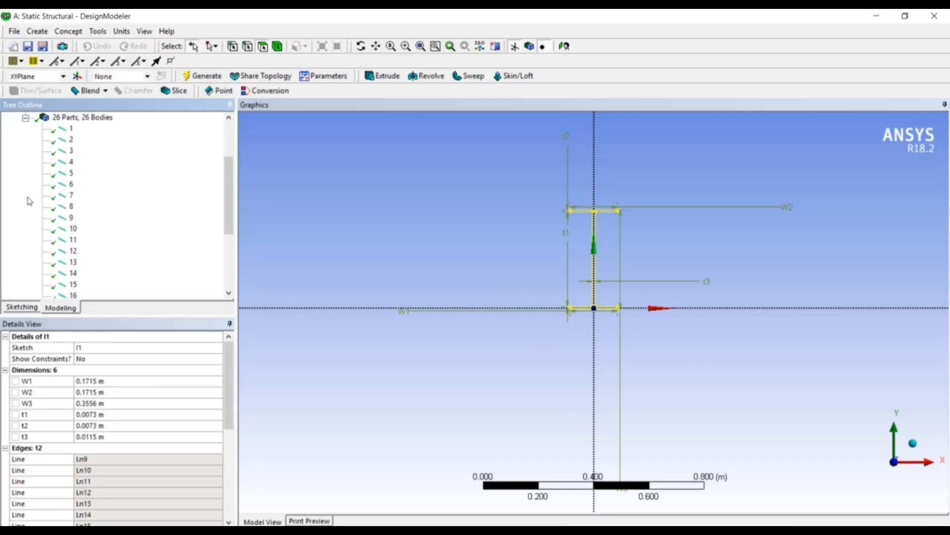
click(70, 129)
scroll(91, 182, down, 4)
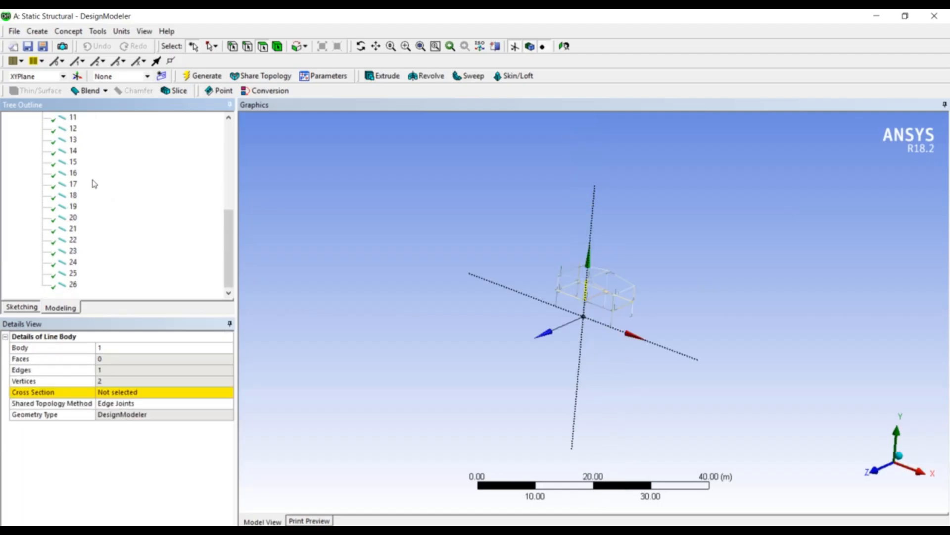
shift+click(75, 285)
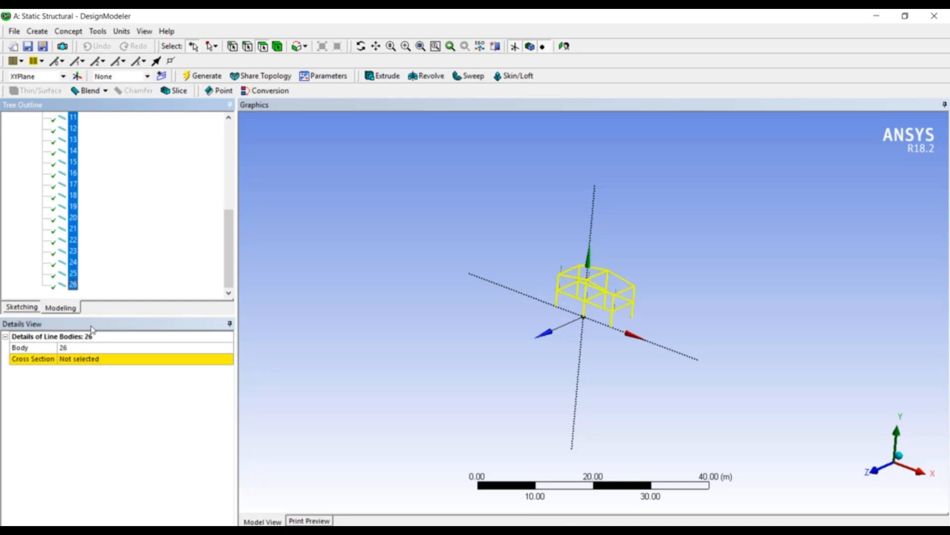
click(119, 360)
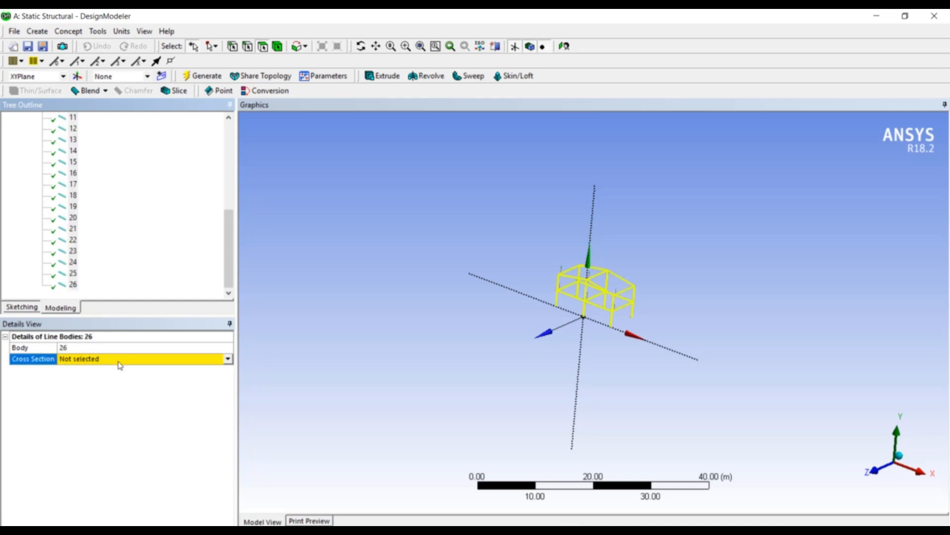
click(227, 359)
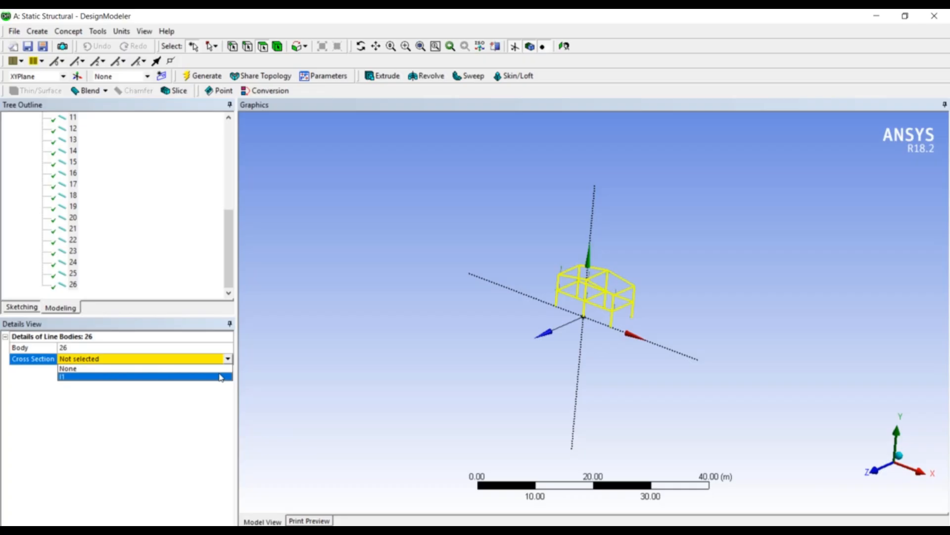
click(221, 376)
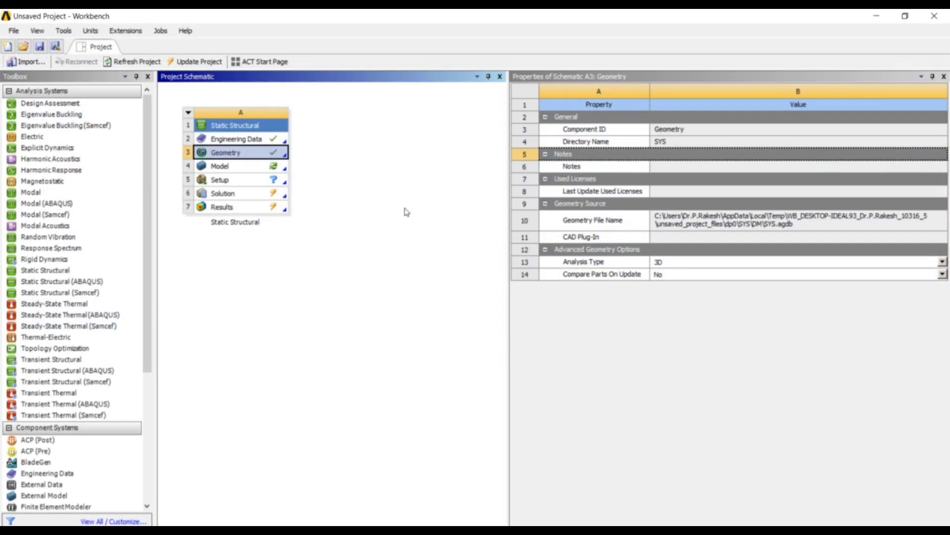
- Switch to Workbench and open the Static Structural system's Model in Mechanical, reading the upstream data
double_click(279, 168)
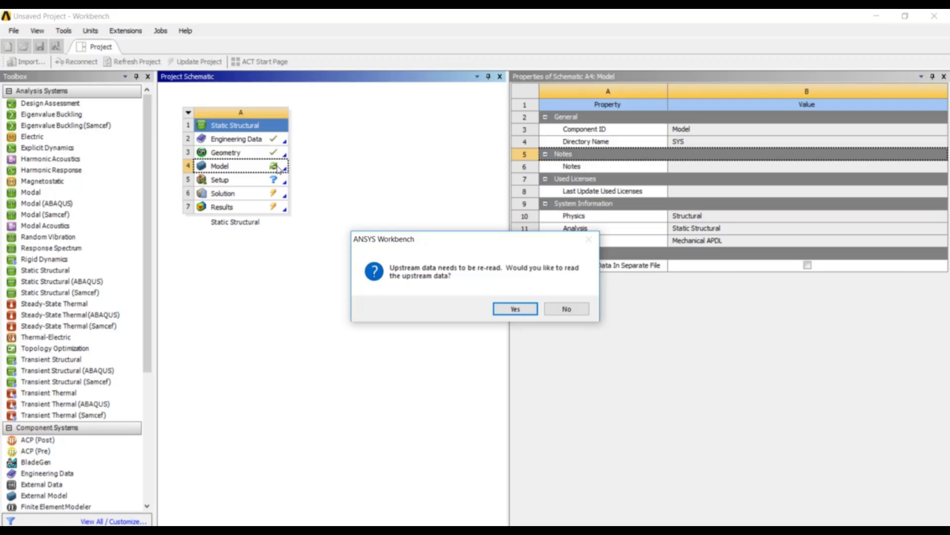
click(509, 309)
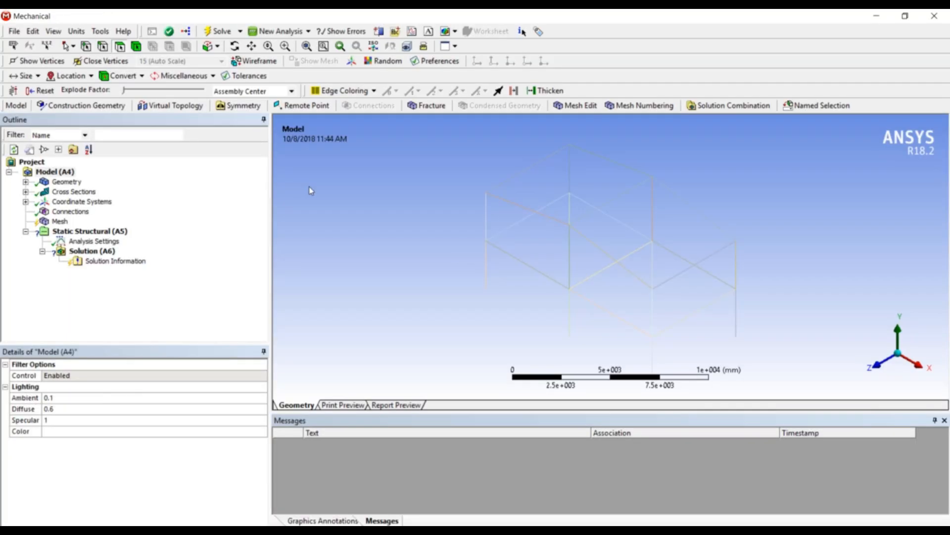
middle_drag(367, 201, 372, 186)
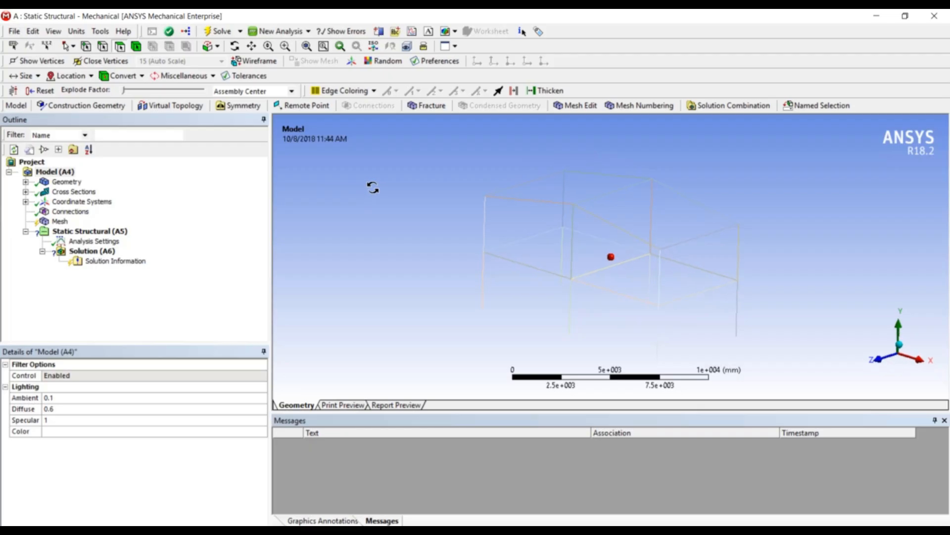
- Display the I1 cross section's details and generate the frame's mesh with the default settings
click(26, 202)
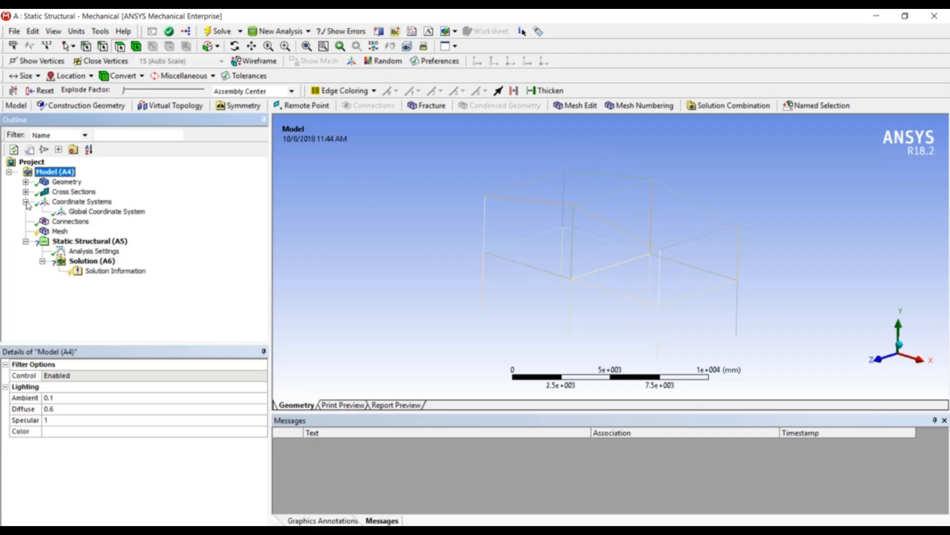
click(26, 191)
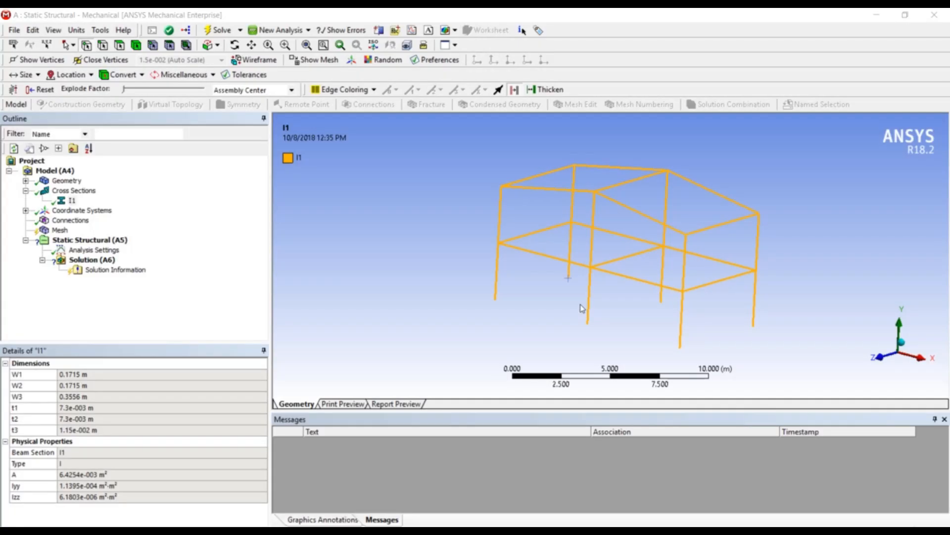
click(92, 194)
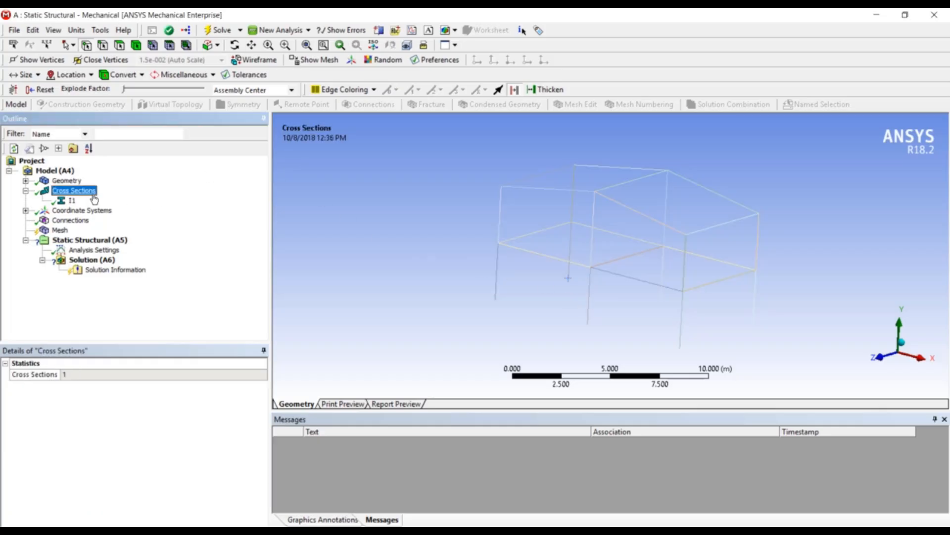
click(73, 200)
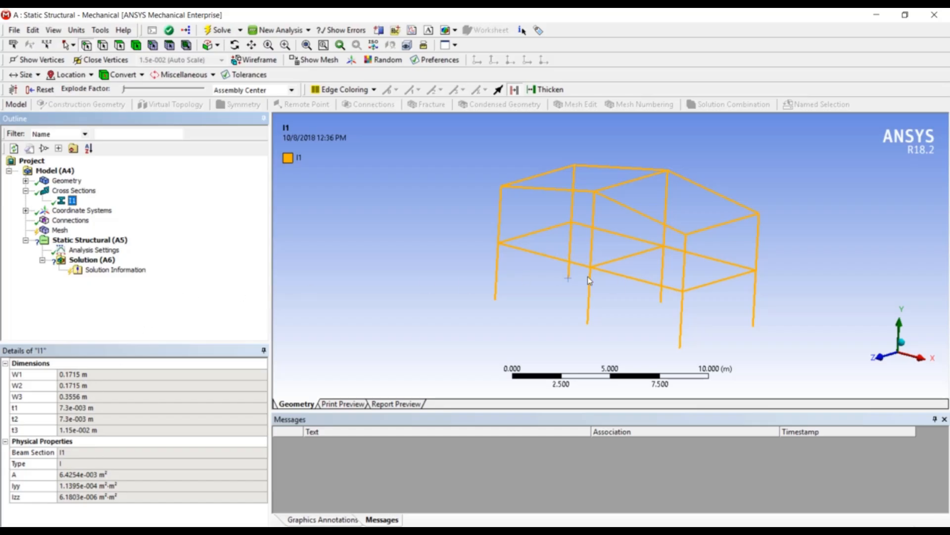
right_click(61, 231)
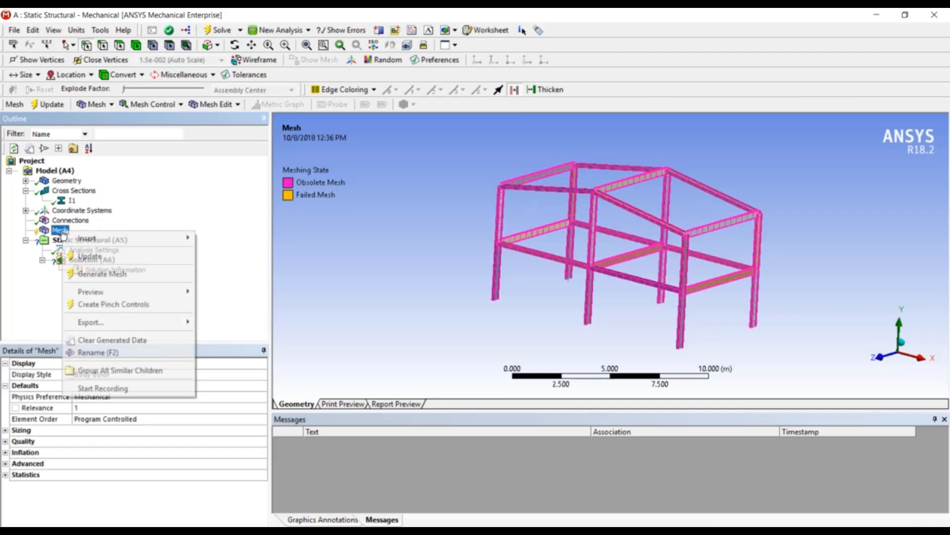
click(113, 273)
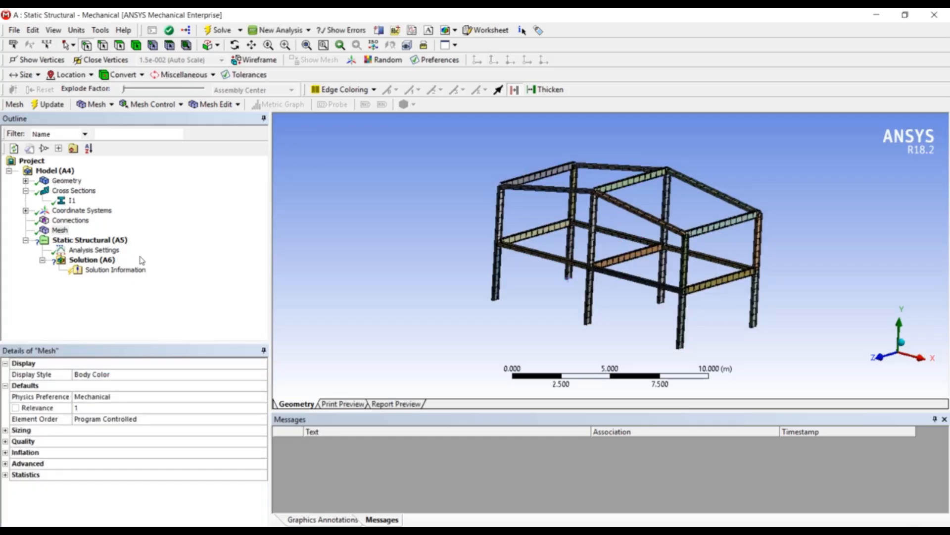
- Add a Fixed Support to the static structural analysis on the six bottom end vertices of the columns
right_click(112, 245)
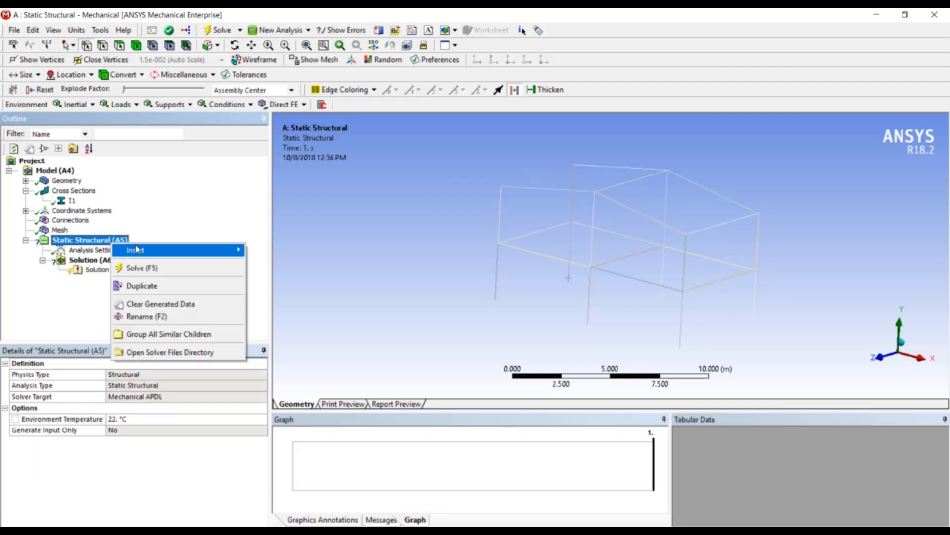
mouse_move(144, 249)
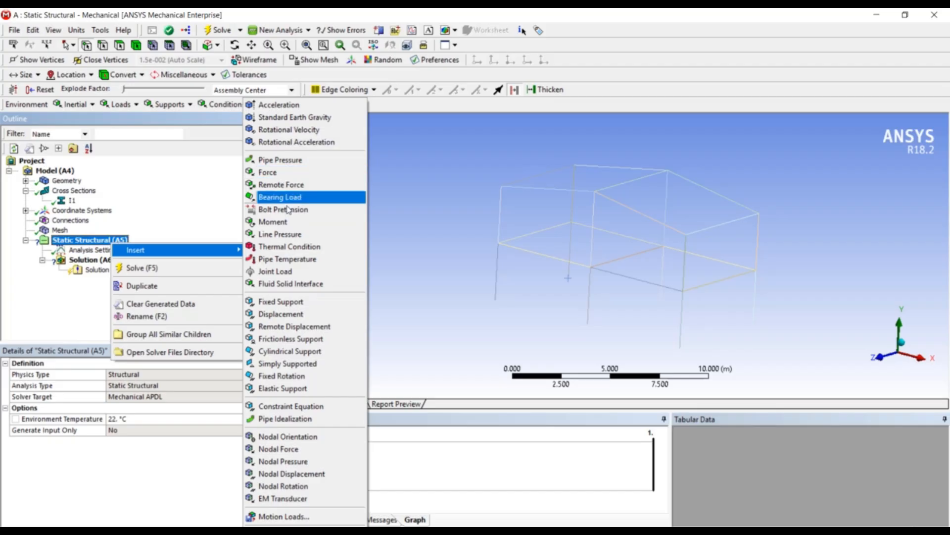
click(297, 305)
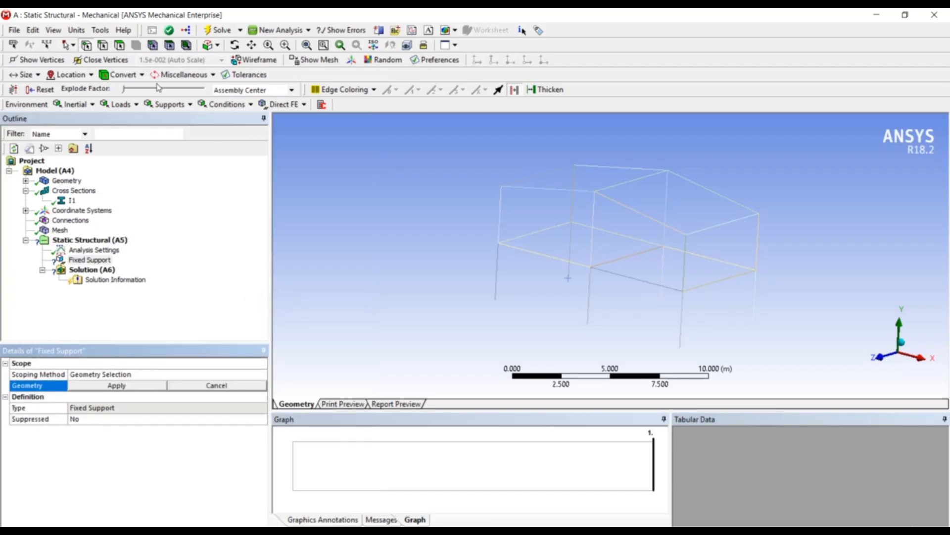
click(495, 300)
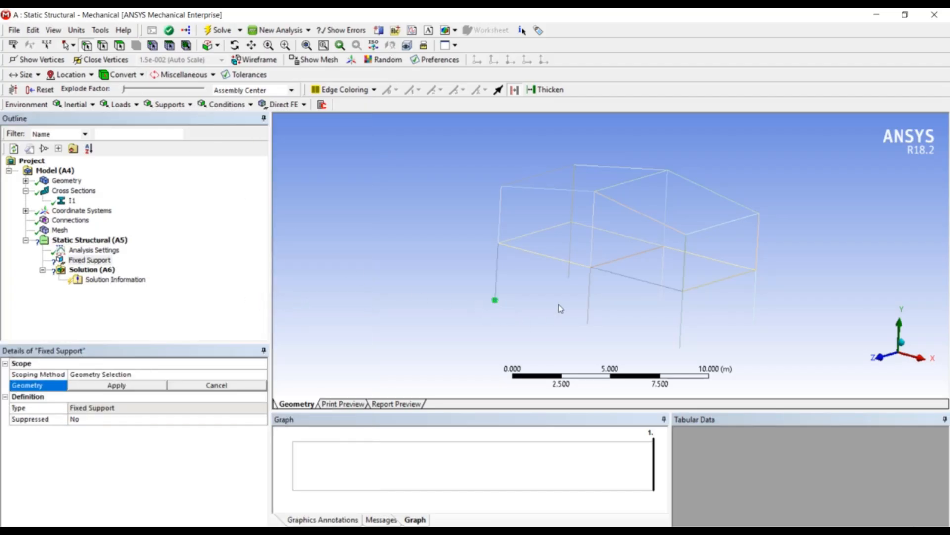
ctrl+click(568, 279)
ctrl+click(588, 324)
ctrl+click(661, 302)
ctrl+click(680, 348)
ctrl+click(753, 327)
click(146, 388)
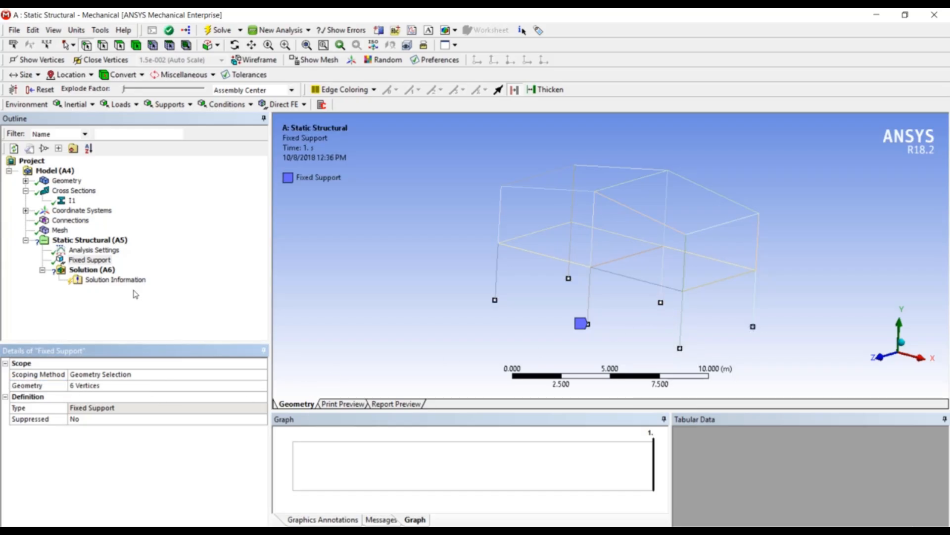
- Add a Line Pressure load on the mid-height front beam between the leftmost and middle front columns
click(102, 243)
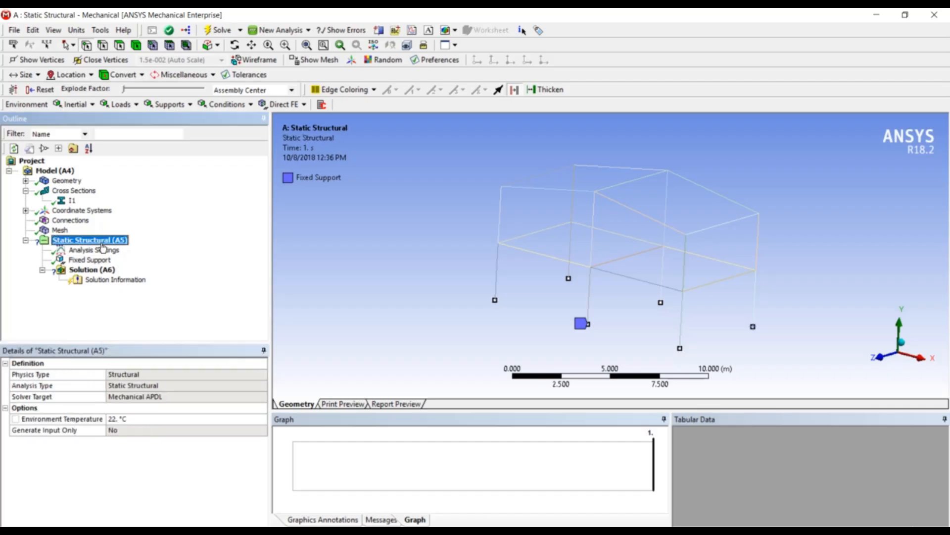
right_click(103, 243)
mouse_move(137, 253)
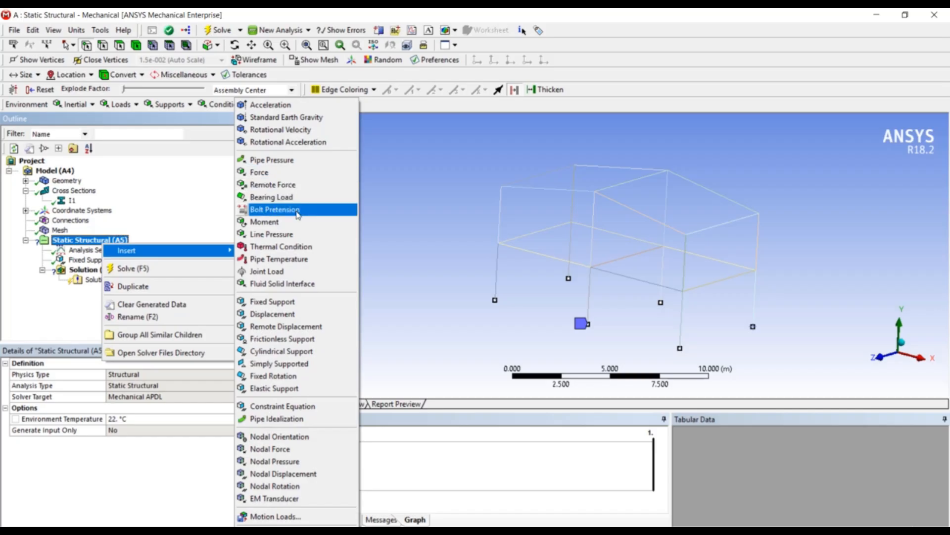
click(296, 235)
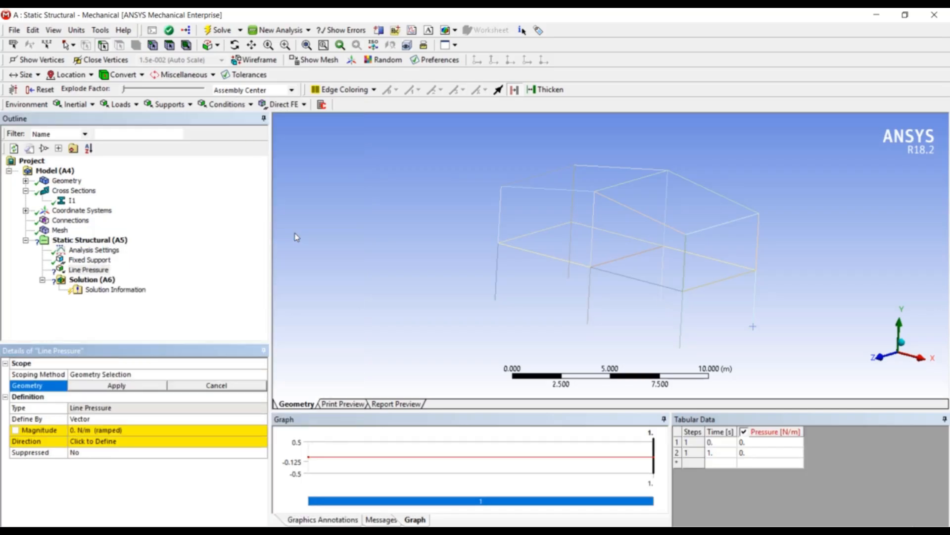
click(555, 263)
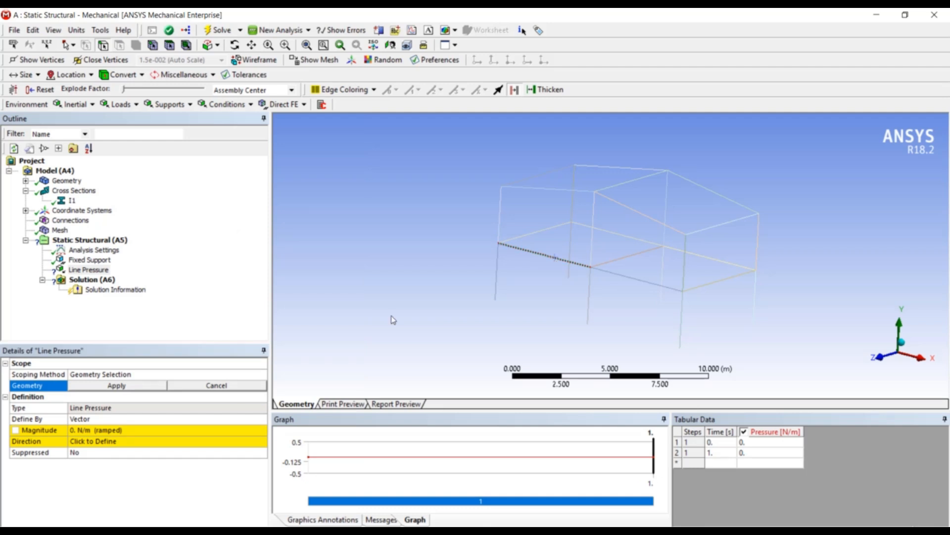
click(114, 386)
- Define the line pressure by components and set its Y component to -50e3 N/m
click(108, 420)
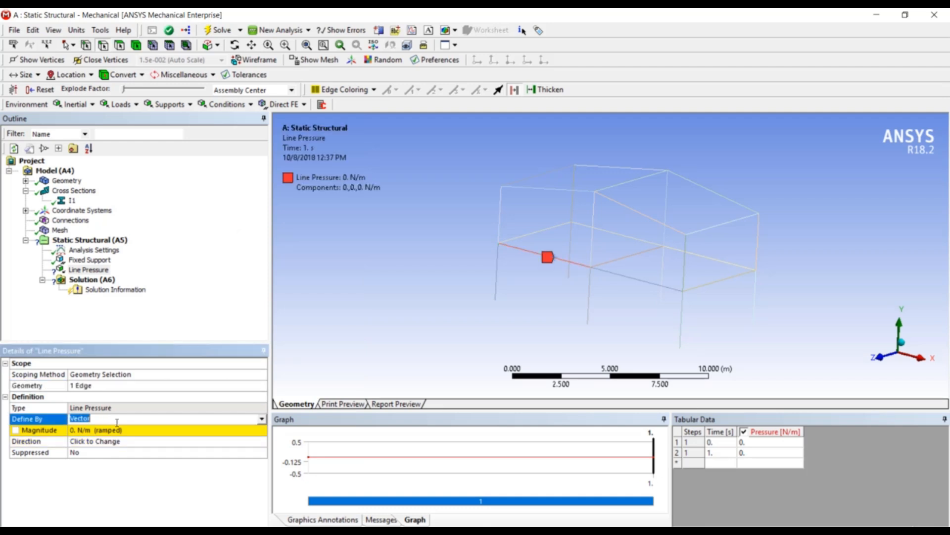
click(262, 419)
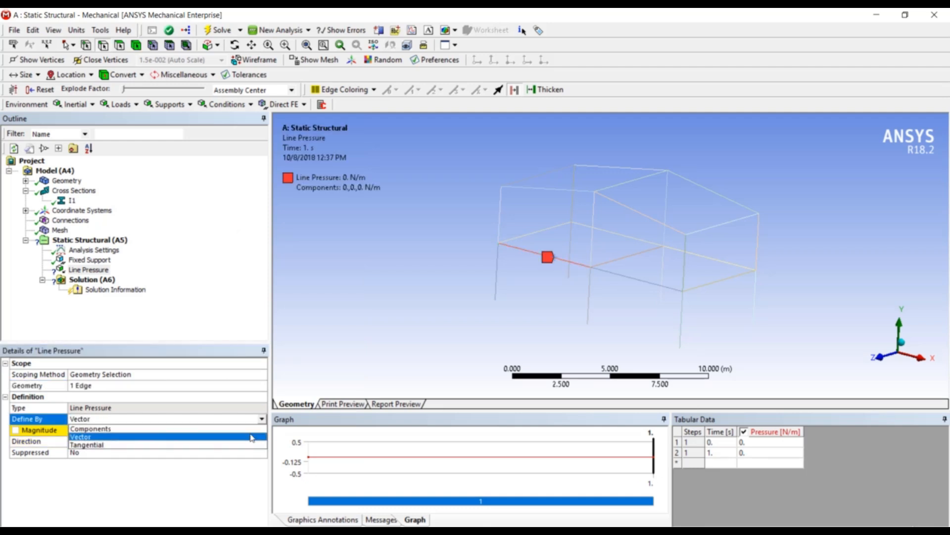
click(251, 429)
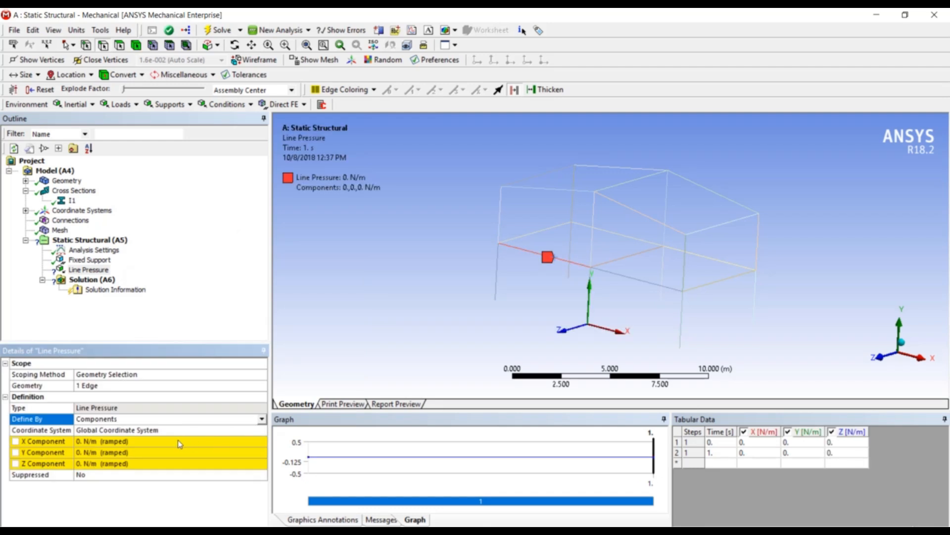
click(139, 453)
text(-)
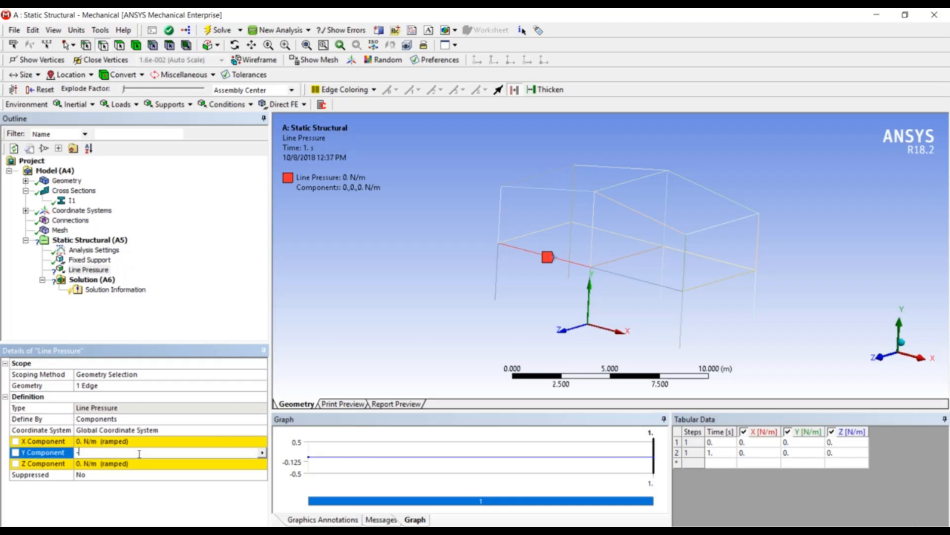
text(50e3)
key(Return)
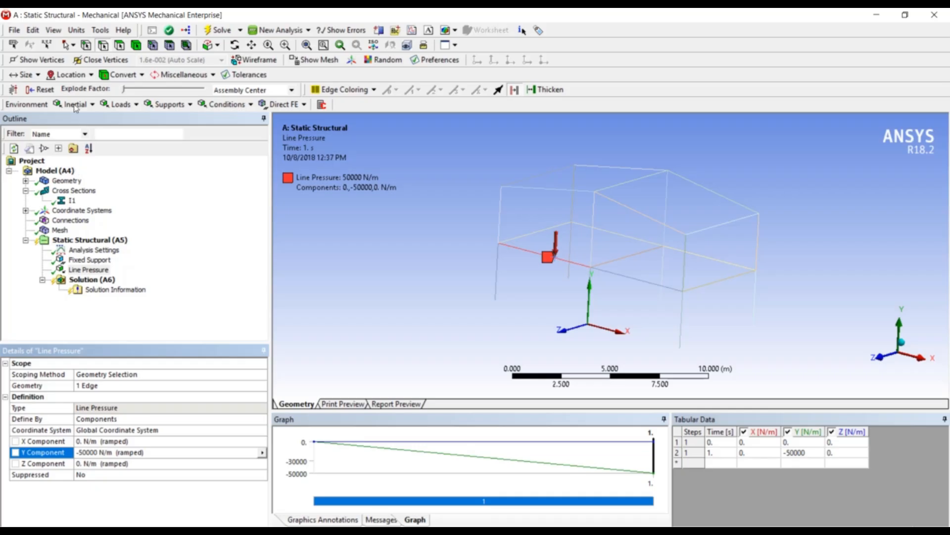
click(77, 30)
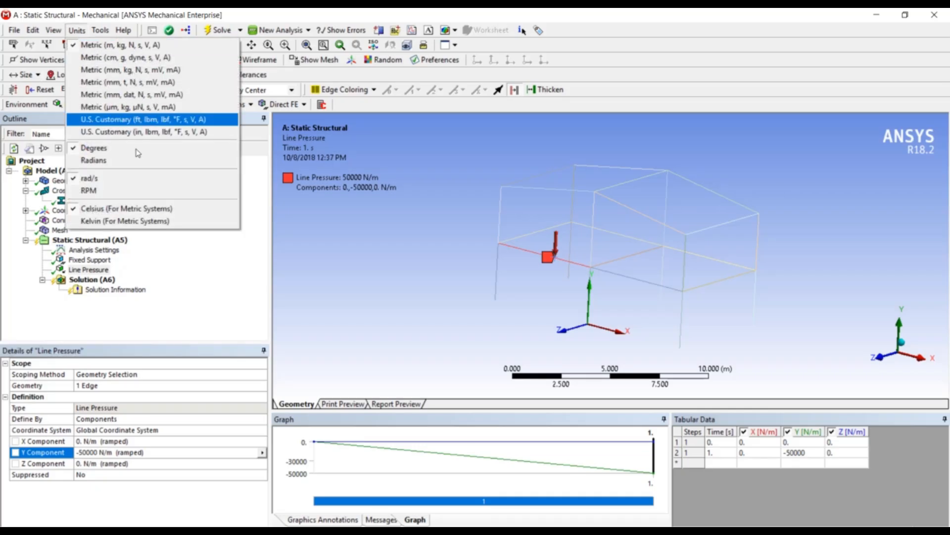
click(213, 294)
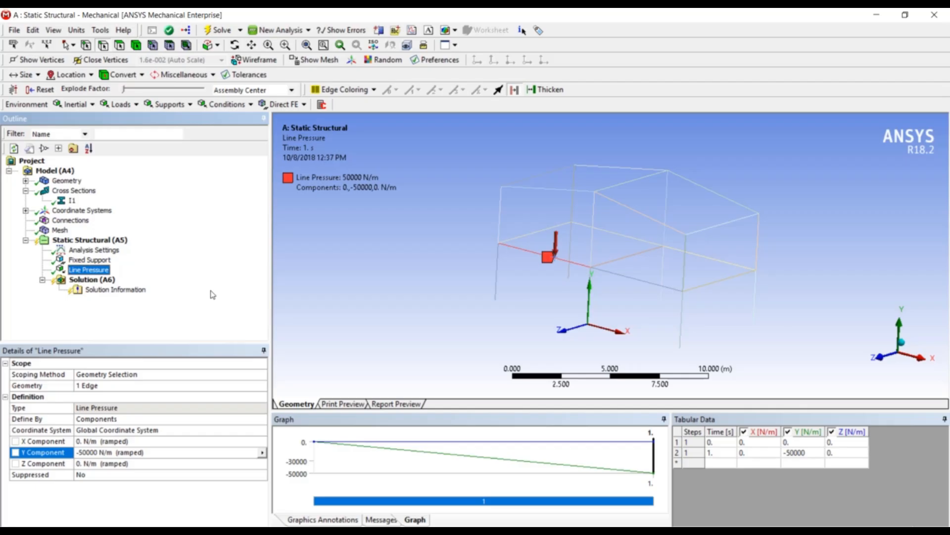
- Copy the line pressure load and paste two duplicates of it into the Static Structural environment
click(90, 272)
right_click(89, 272)
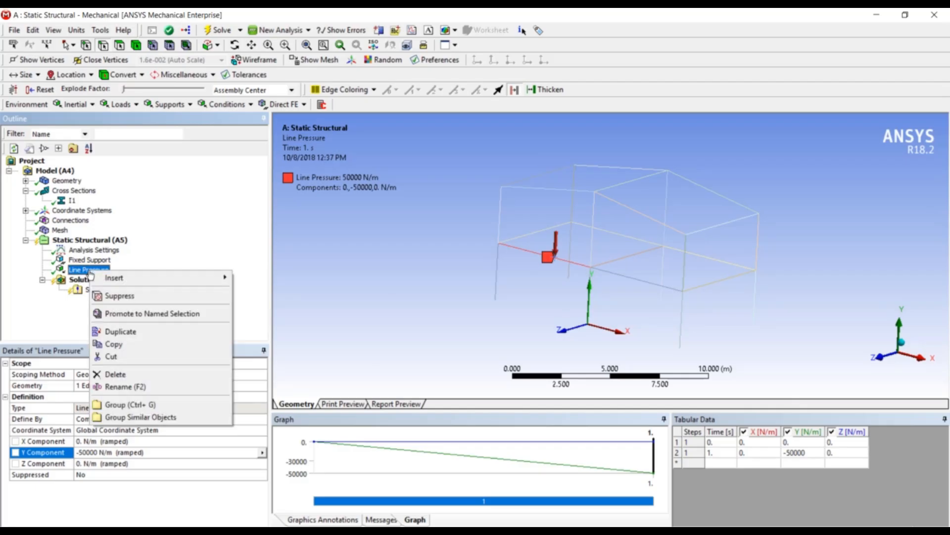
click(118, 344)
click(110, 240)
right_click(111, 240)
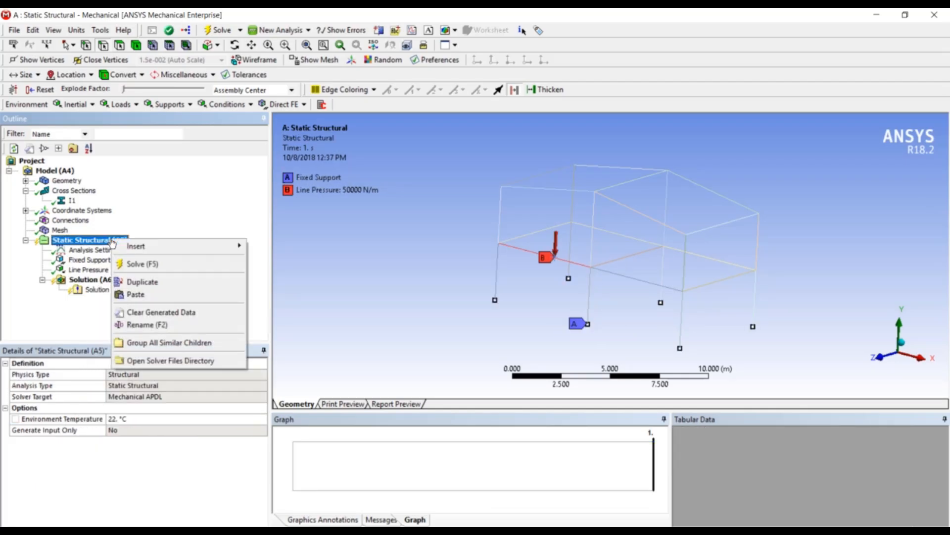
click(132, 294)
right_click(110, 241)
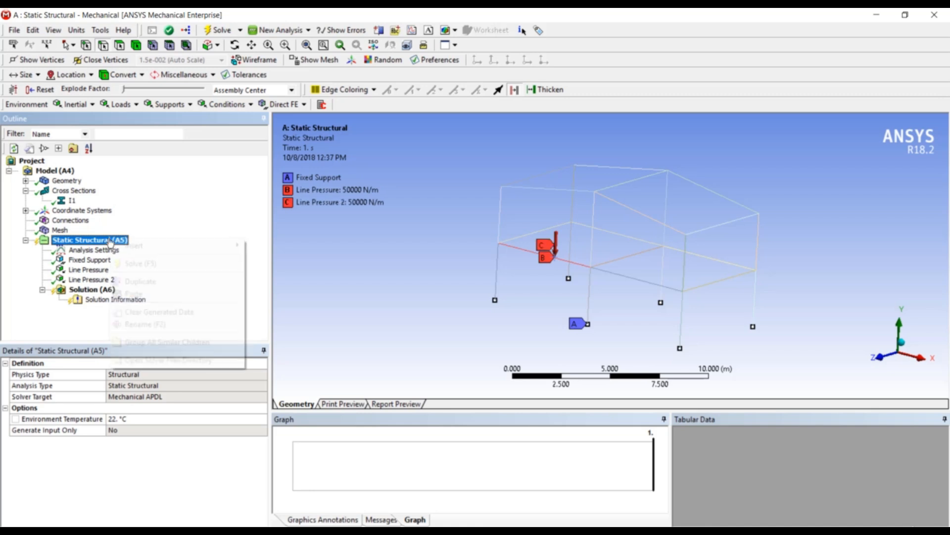
click(129, 294)
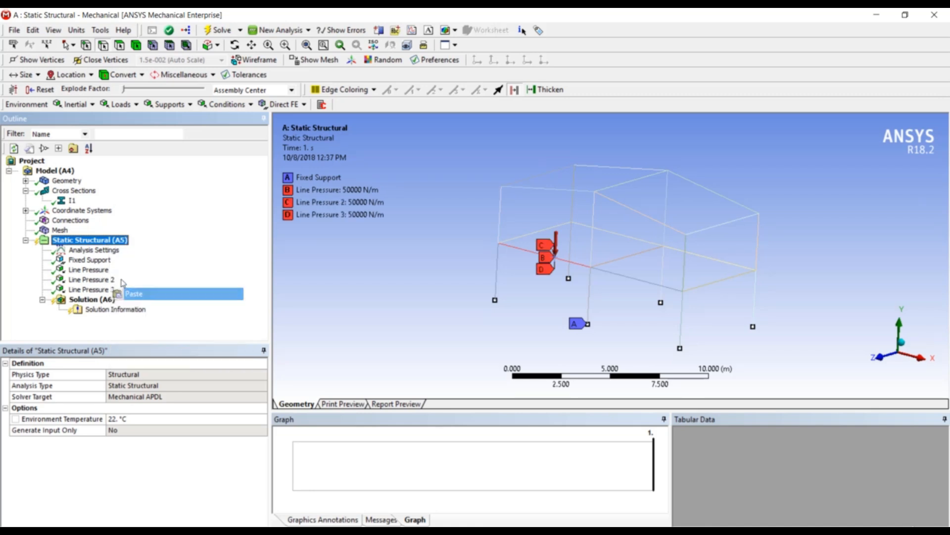
- Paste four more duplicates of the copied line pressure load into the Static Structural environment
right_click(117, 242)
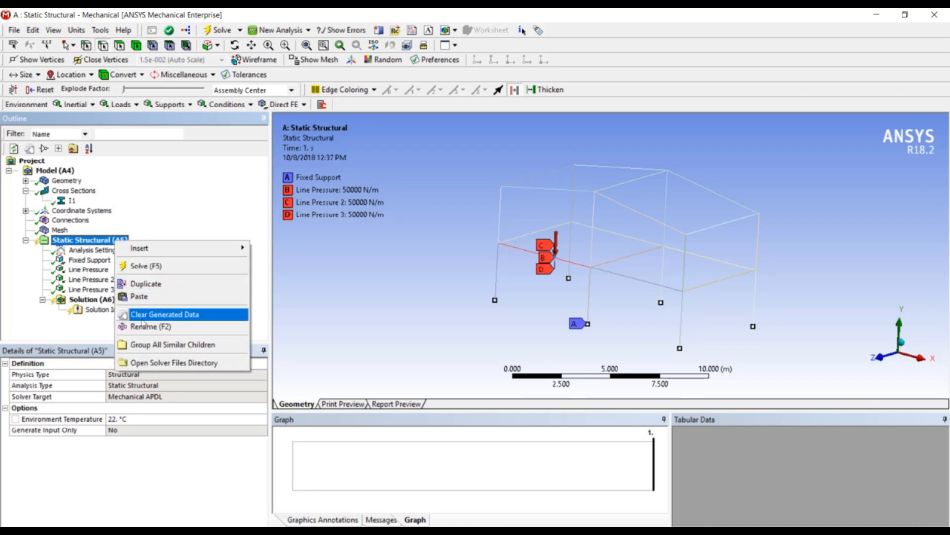
click(139, 297)
right_click(121, 239)
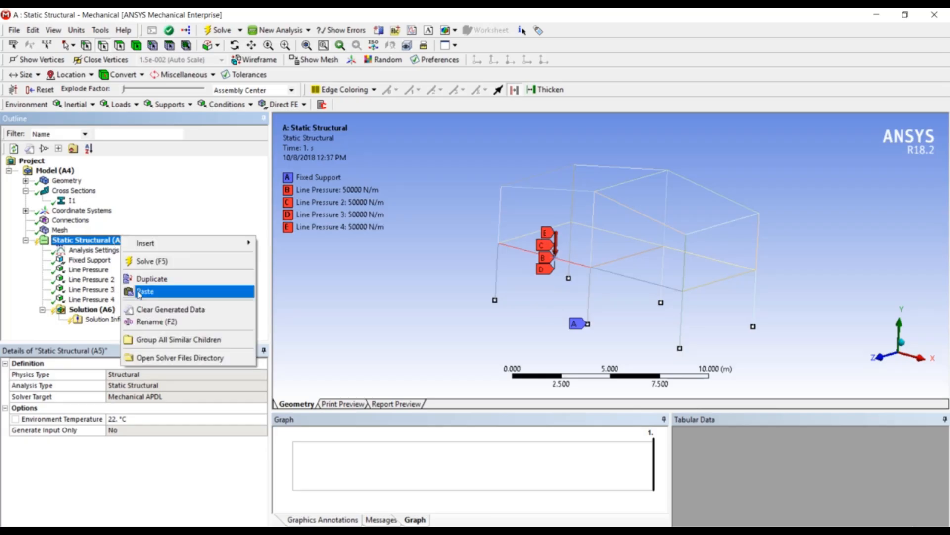
click(140, 292)
right_click(124, 240)
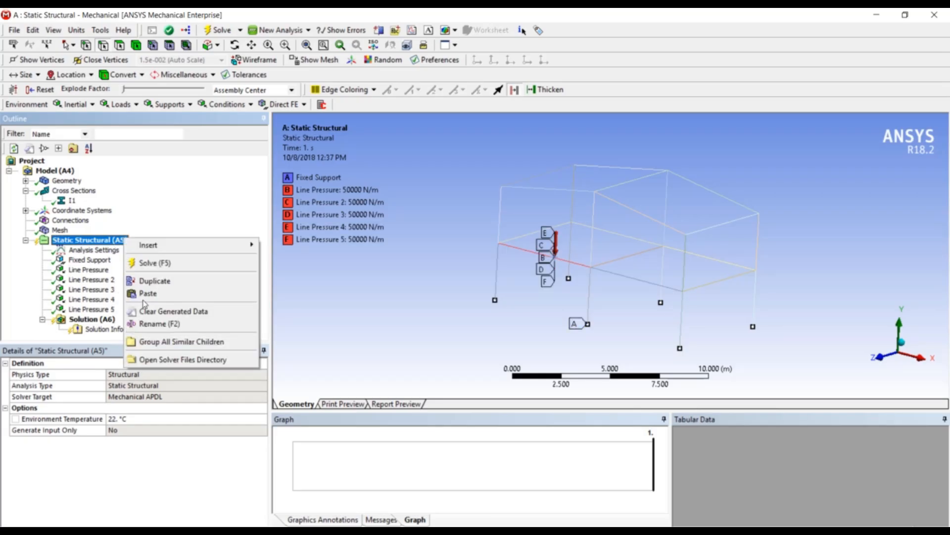
click(144, 296)
right_click(113, 230)
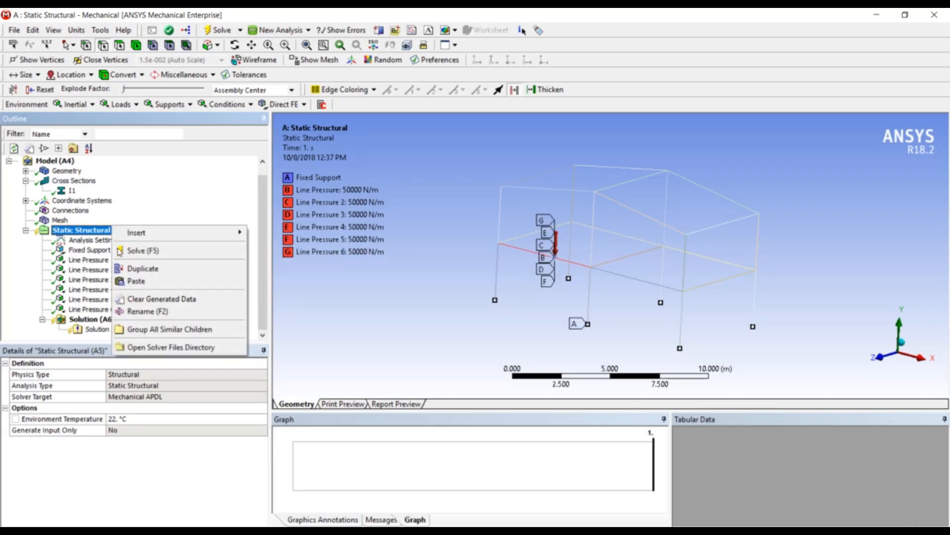
click(134, 281)
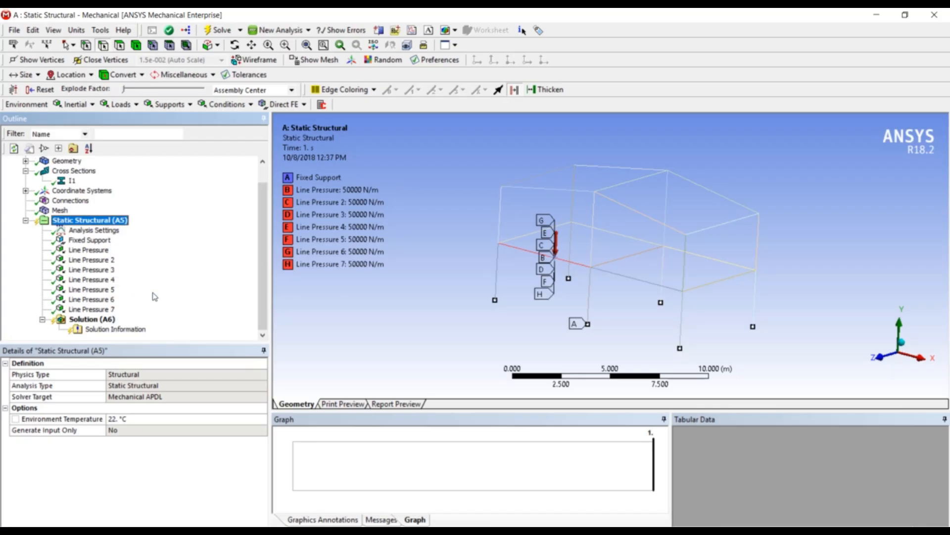
- Rescope Line Pressure 2 to the mid-height end beam joining the leftmost front and rear columns
click(113, 263)
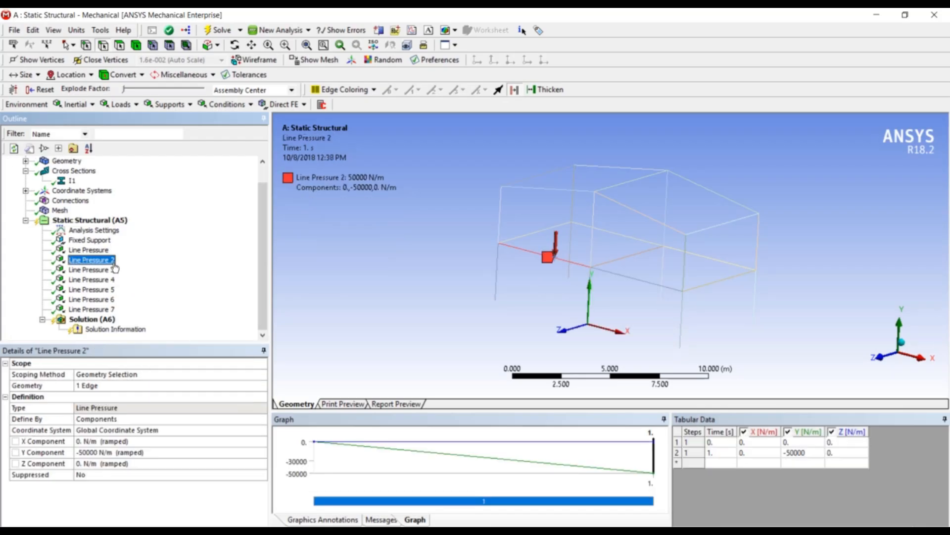
click(94, 385)
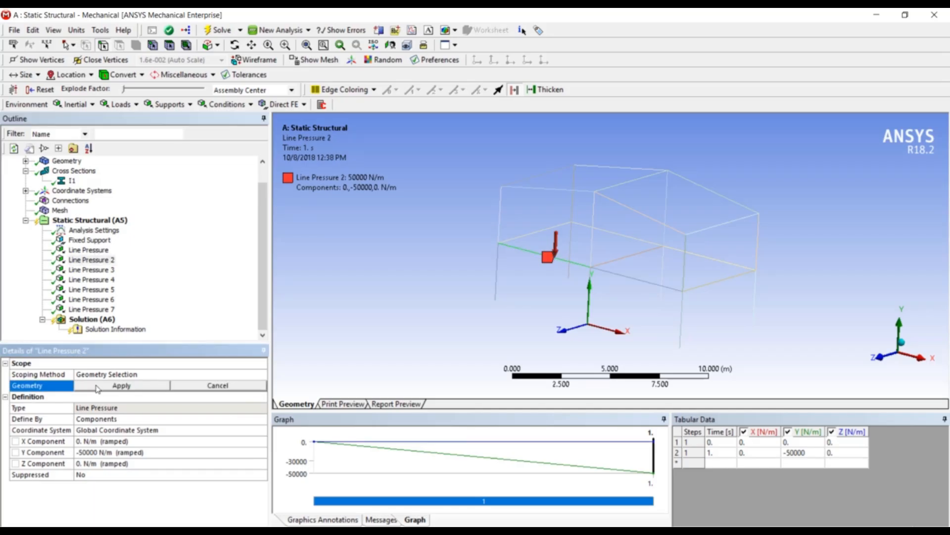
click(546, 235)
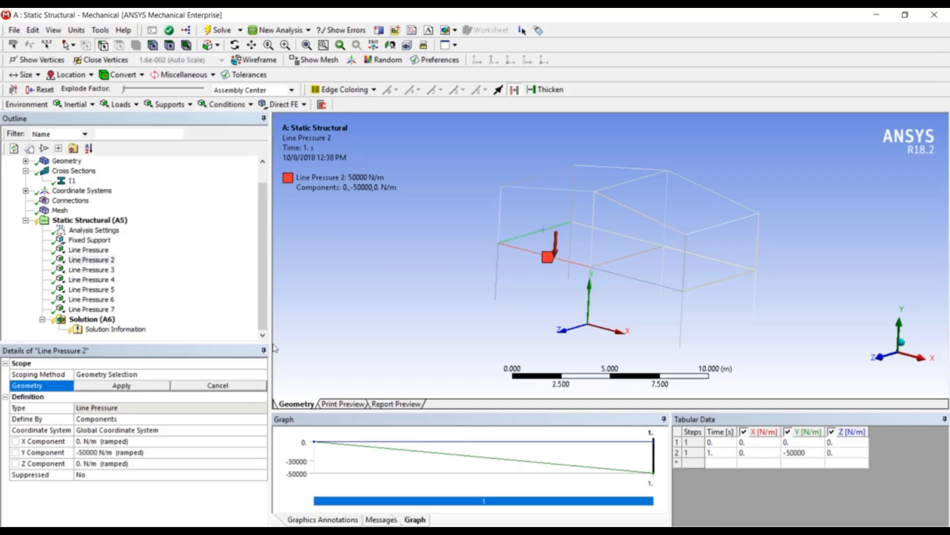
click(158, 385)
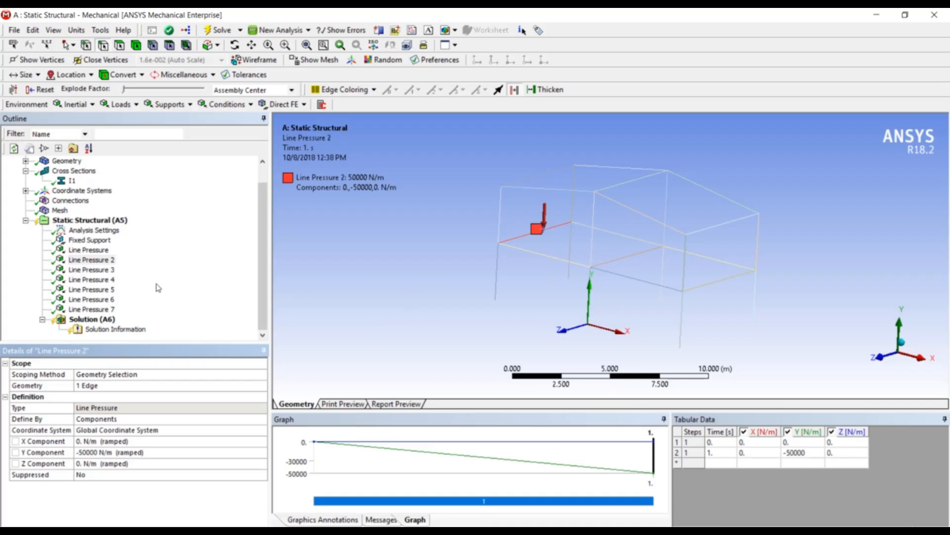
- Rescope Line Pressure 3 to the mid-height rear beam between the leftmost and middle rear columns
click(106, 272)
click(140, 384)
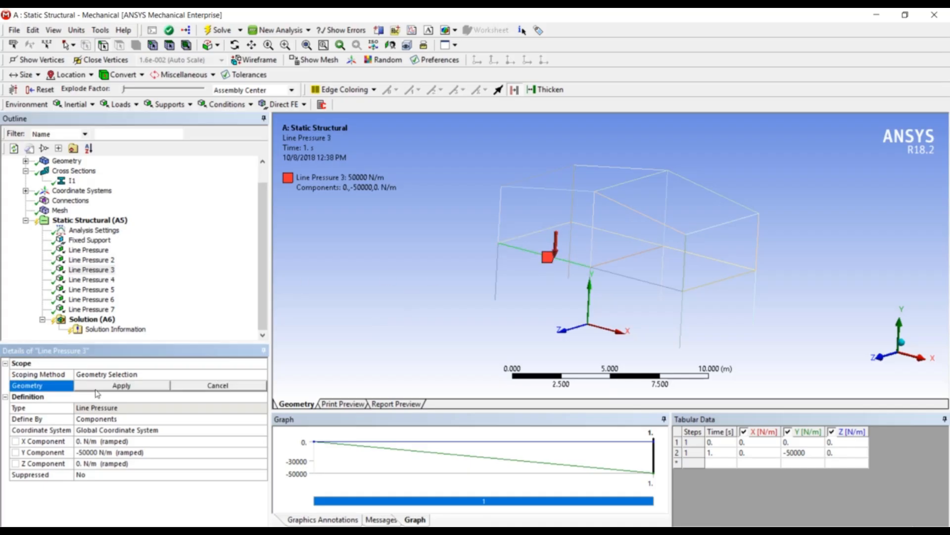
click(605, 231)
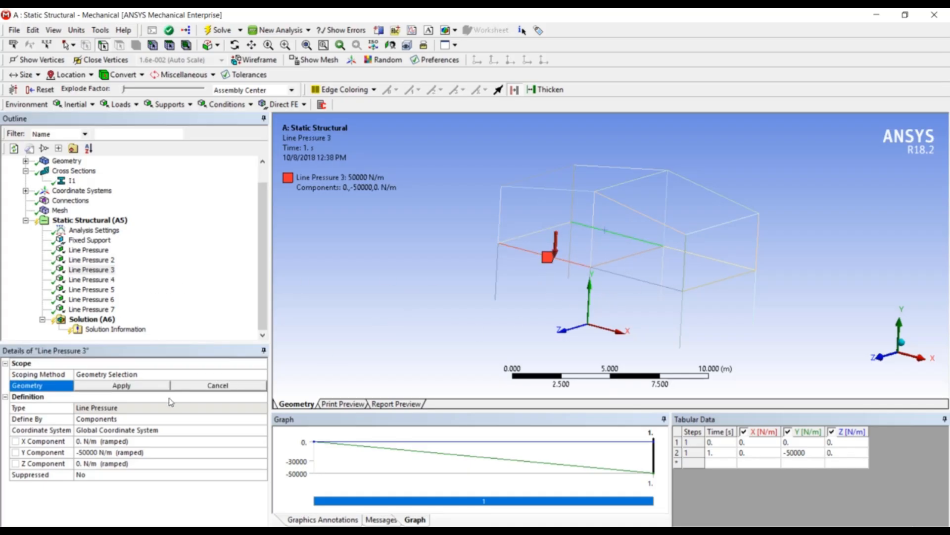
click(139, 385)
- Rescope Line Pressure 4 to the mid-height cross beam joining the middle front and rear columns
click(99, 280)
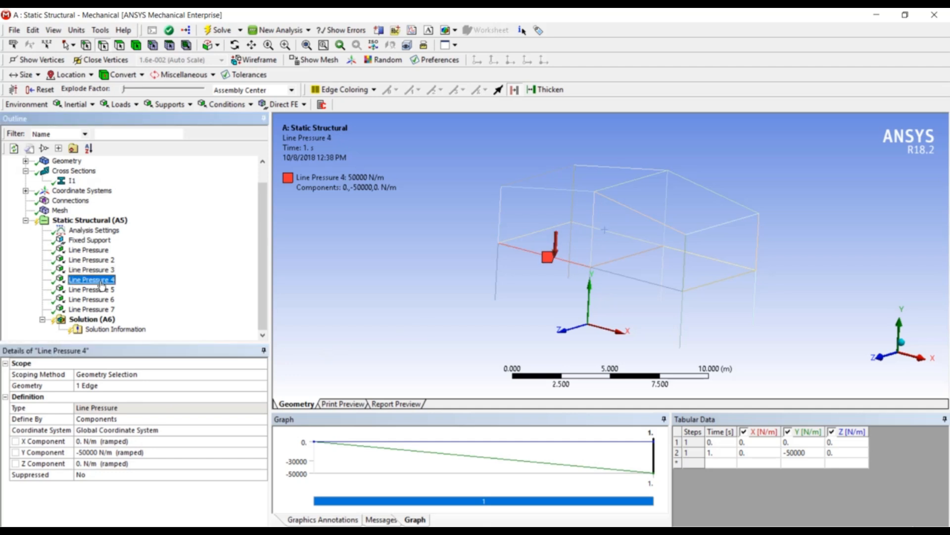
click(122, 385)
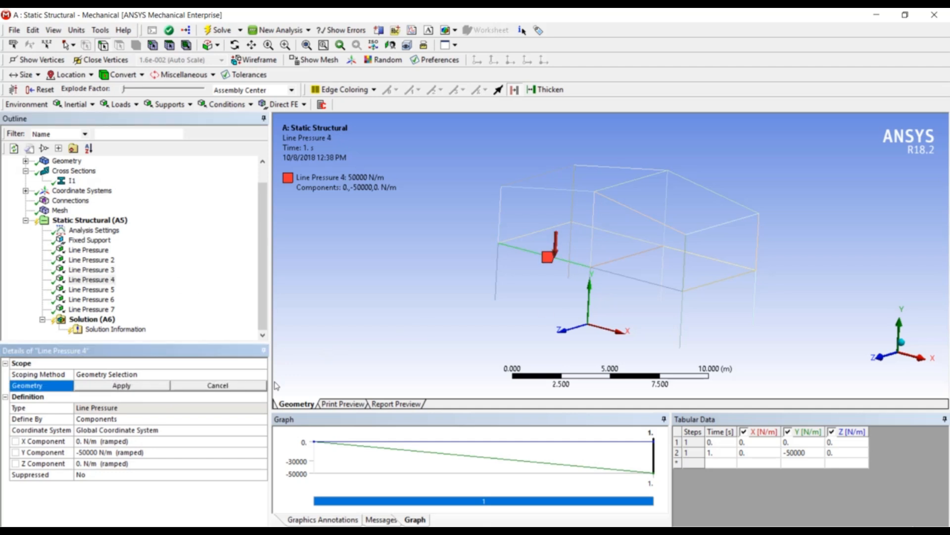
click(615, 259)
click(117, 385)
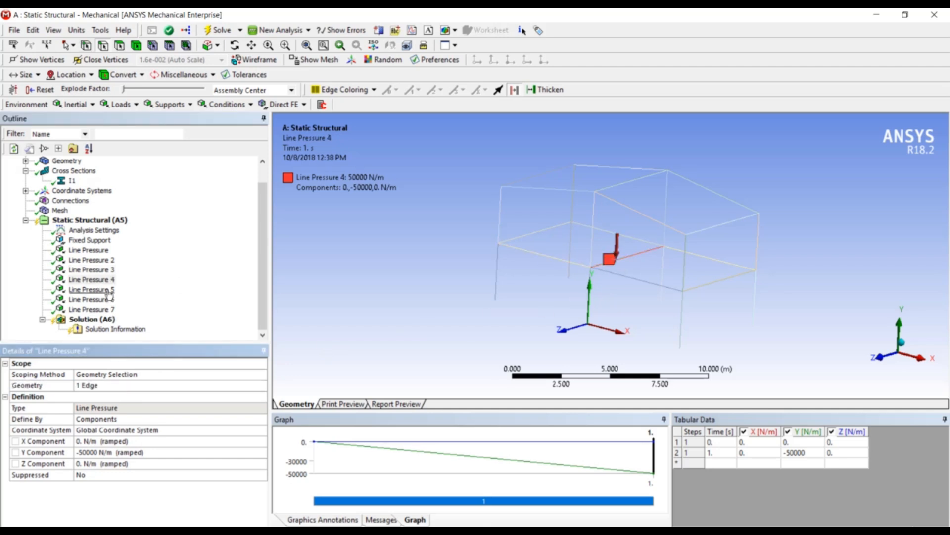
- Open the geometry selection of Line Pressure 5 to rescope the load
click(91, 290)
click(94, 386)
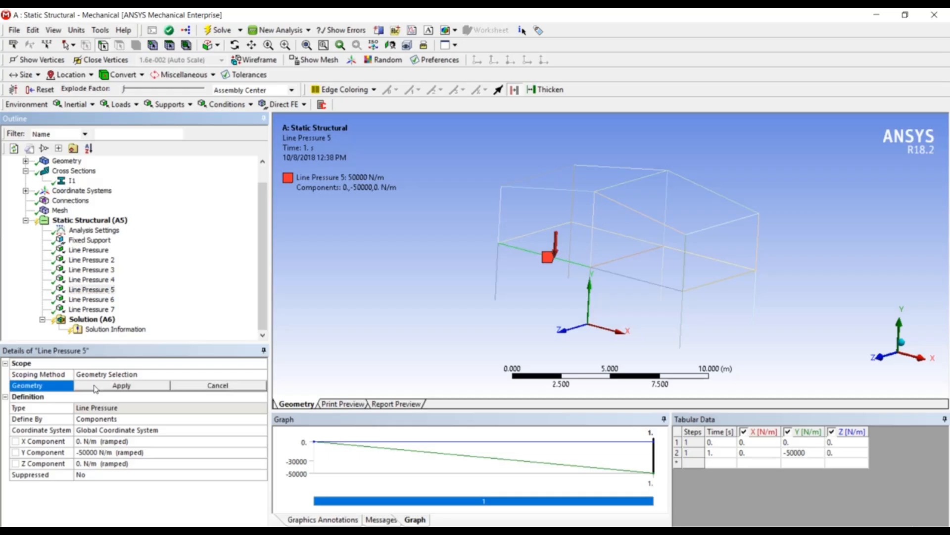
- Rescope Line Pressure 5 to the rear floor beam of the +X bay and Line Pressure 6 to that bay's front floor beam
click(701, 258)
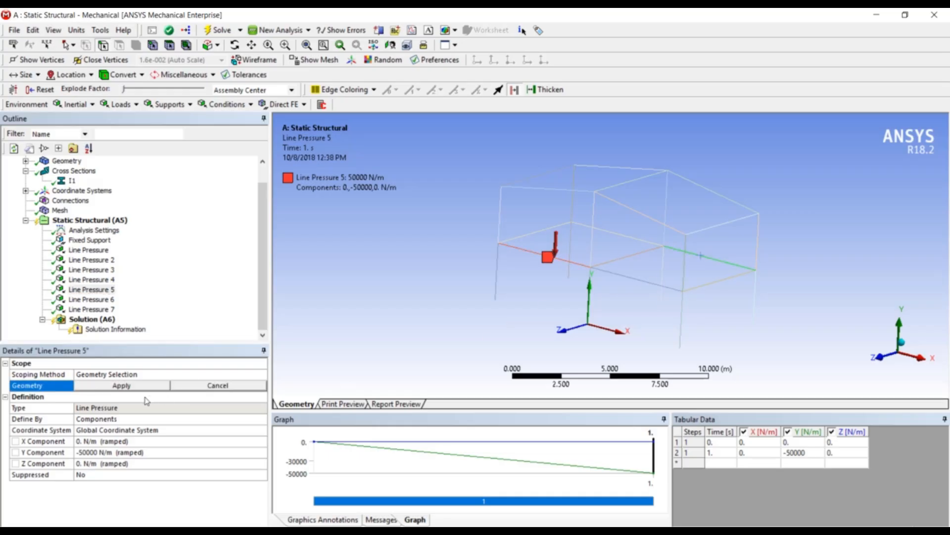
click(123, 387)
click(99, 300)
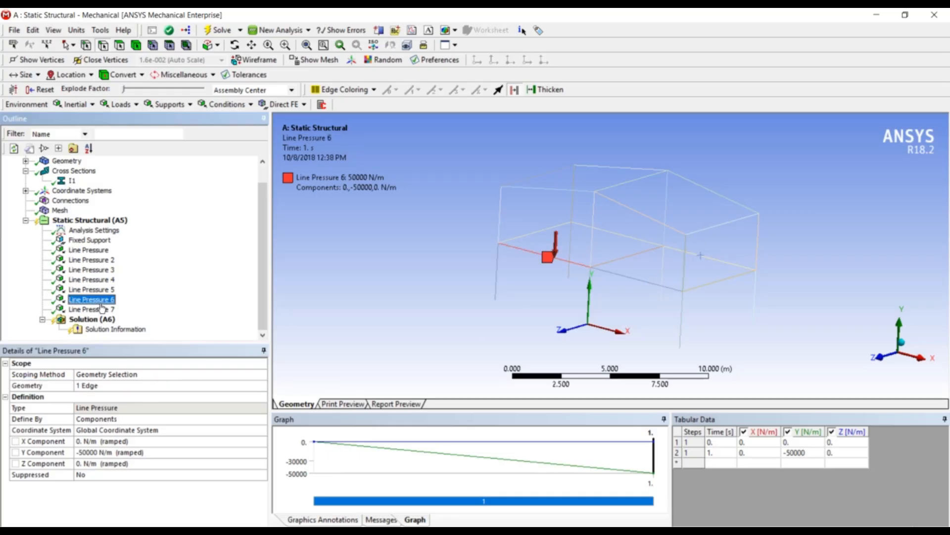
click(99, 386)
click(625, 277)
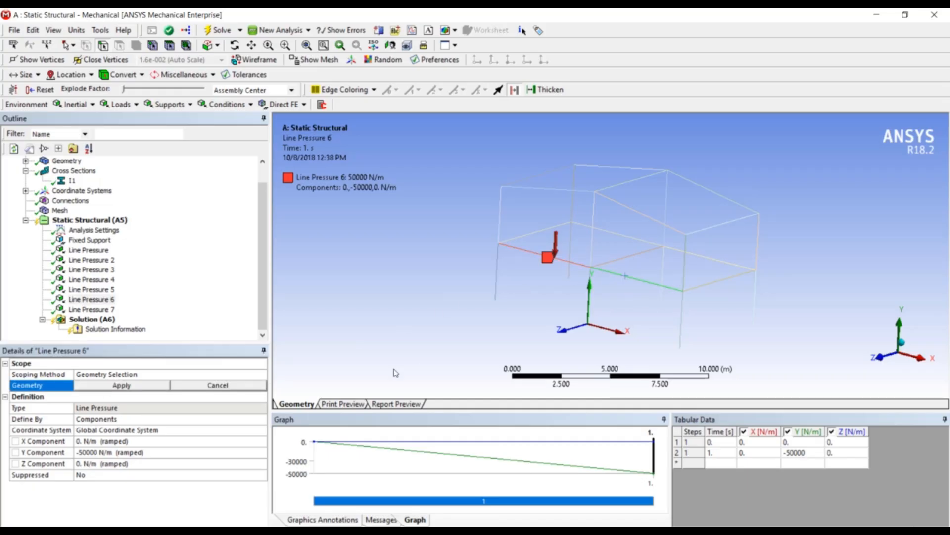
click(128, 387)
- Rescope Line Pressure 7 to the floor-level beam at the +X end, joining the front and rear beams
click(94, 309)
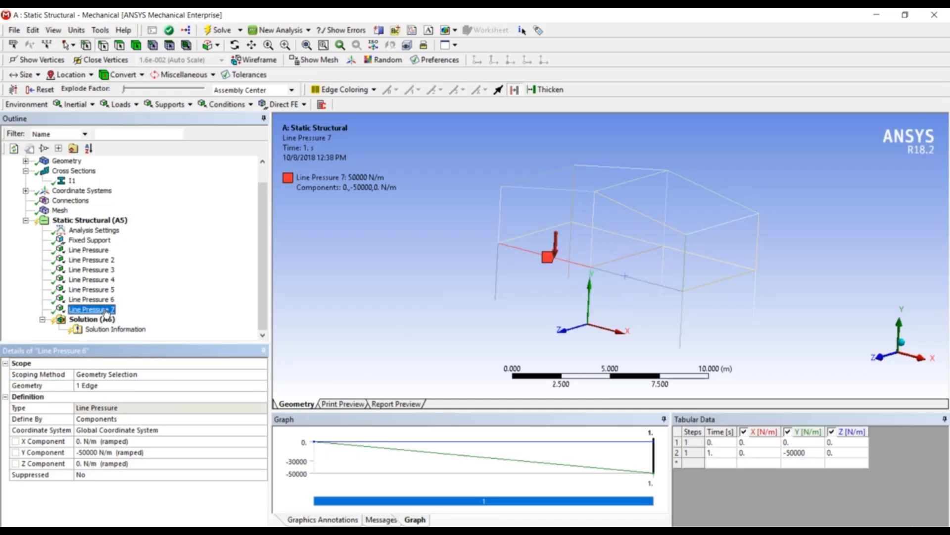
click(111, 386)
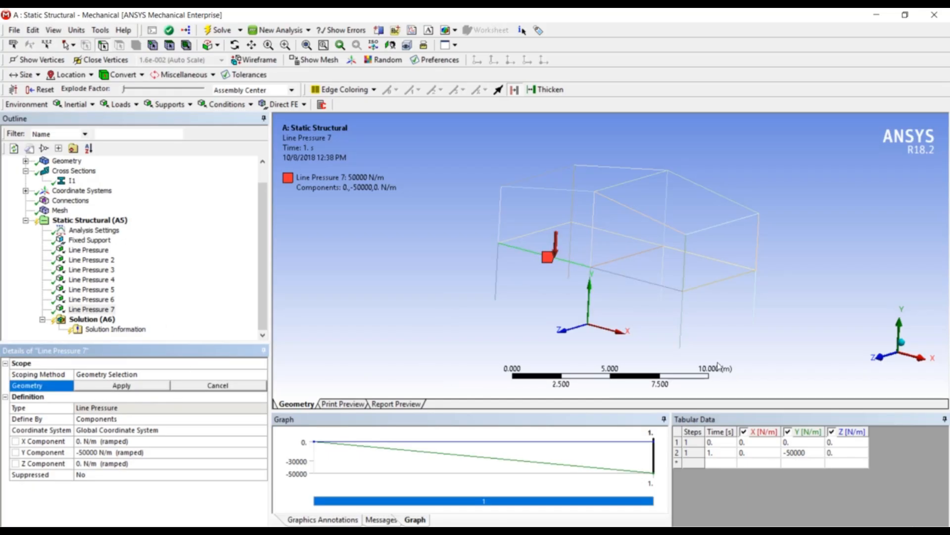
click(716, 283)
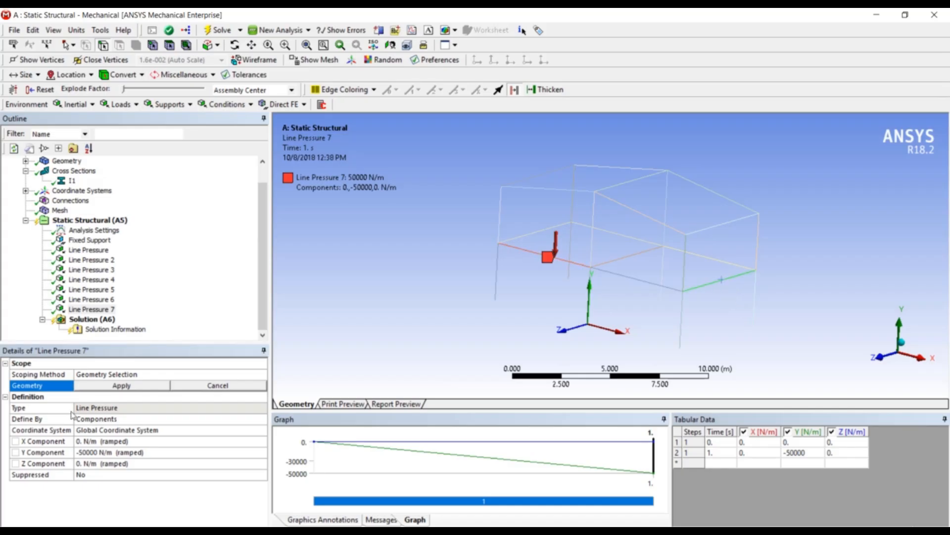
click(103, 388)
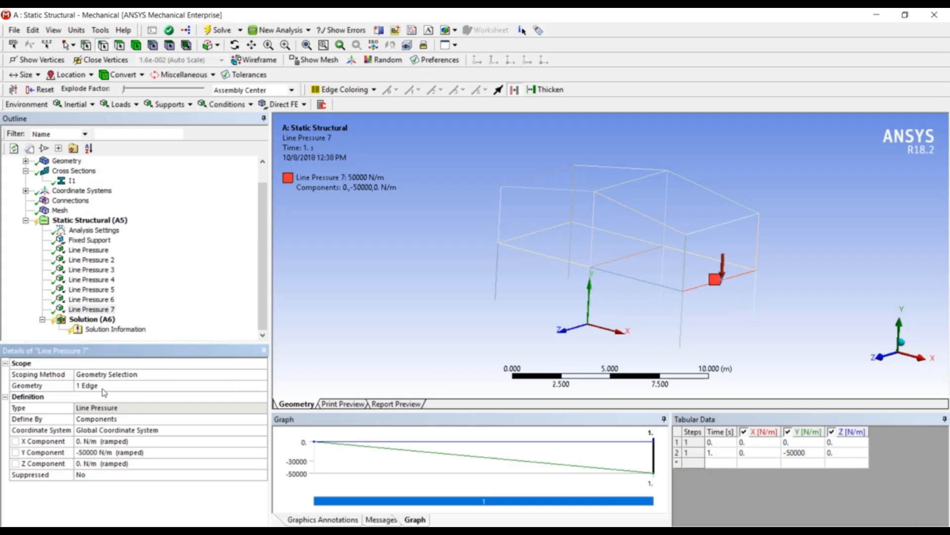
- Display Line Pressure through Line Pressure 7 together on the frame to check where the loads act
click(89, 249)
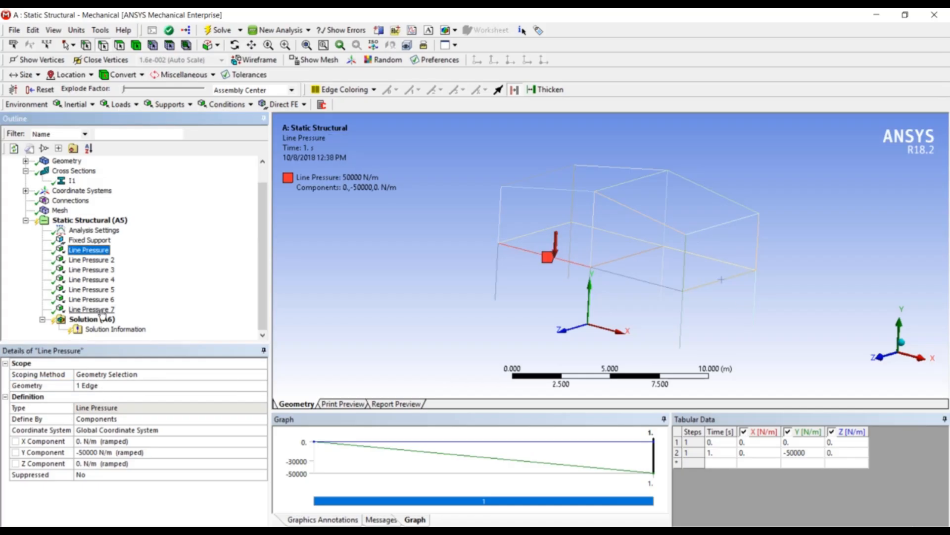
shift+click(102, 309)
middle_drag(420, 307, 411, 321)
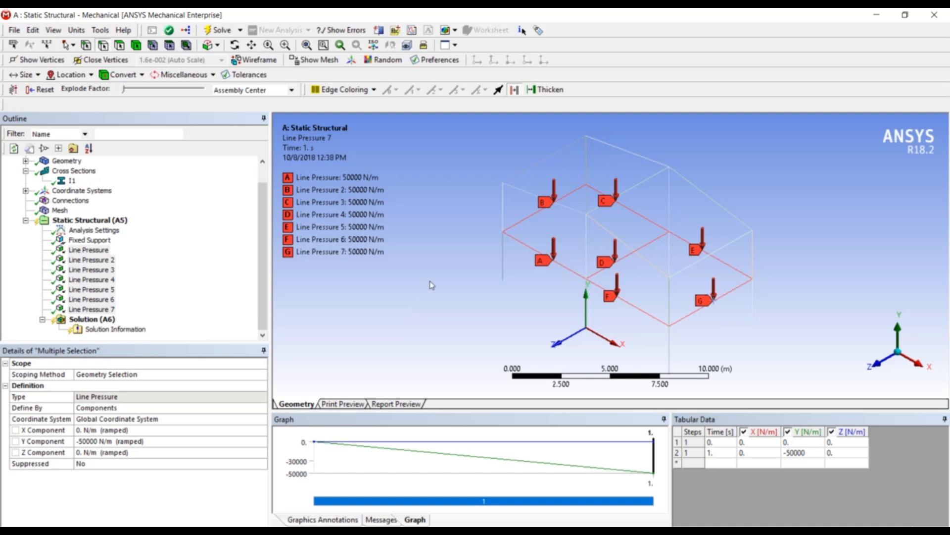
- Try to solve the static structural analysis with the seven line pressures applied
click(106, 320)
right_click(106, 319)
click(126, 339)
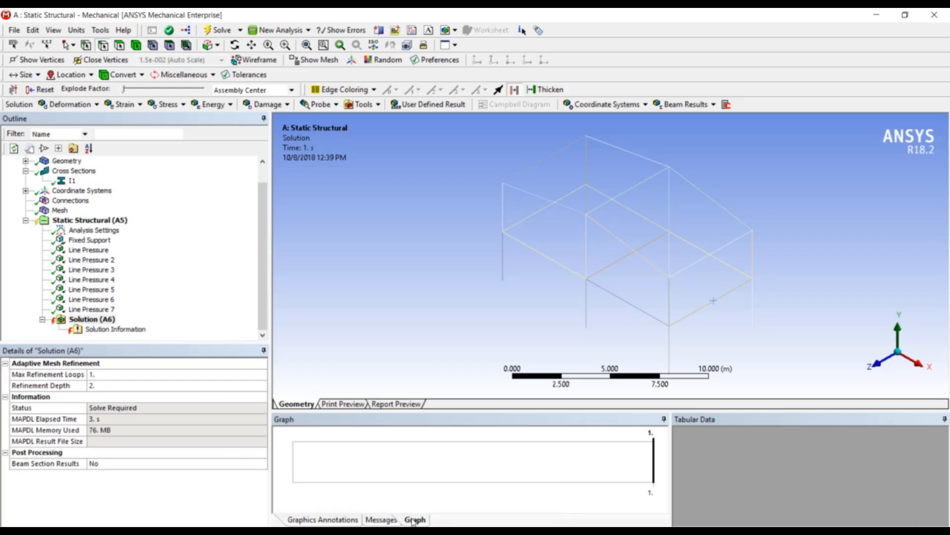
- Read the full text of the solver pivot warning among the solution messages
click(385, 519)
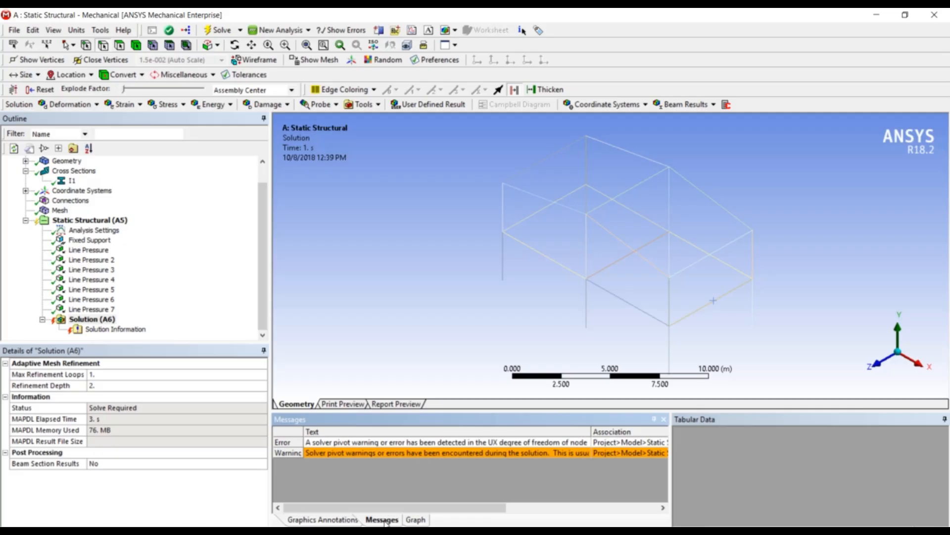
double_click(390, 454)
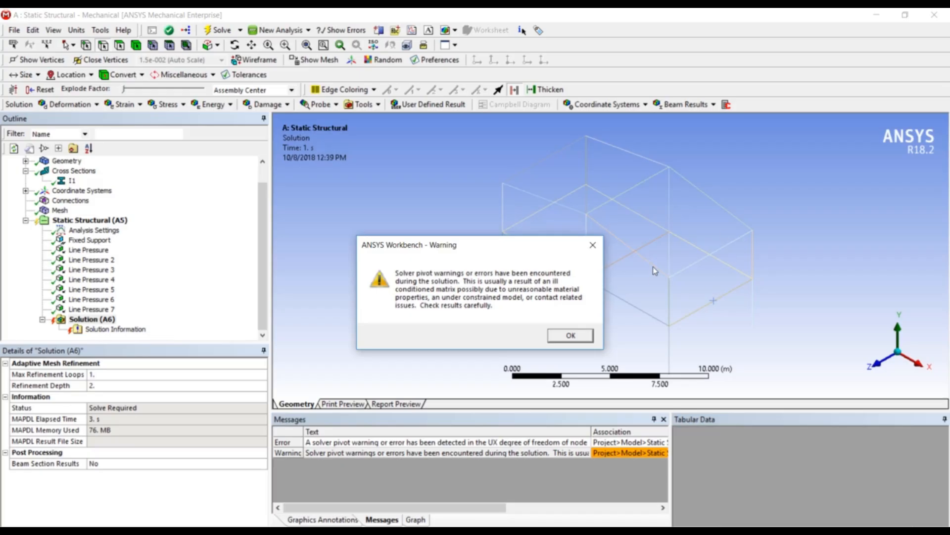
click(571, 336)
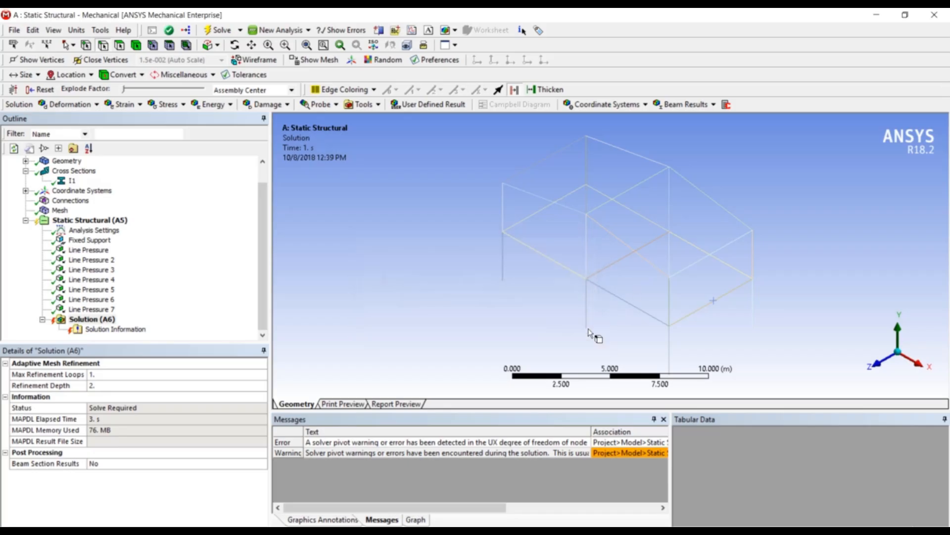
- Switch to Workbench and open the Static Structural system's geometry in DesignModeler
click(873, 16)
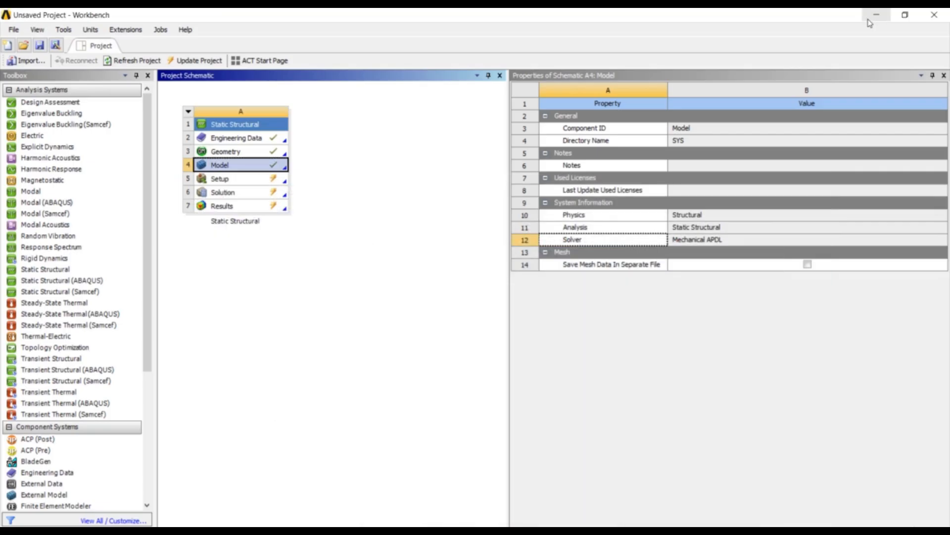
click(257, 151)
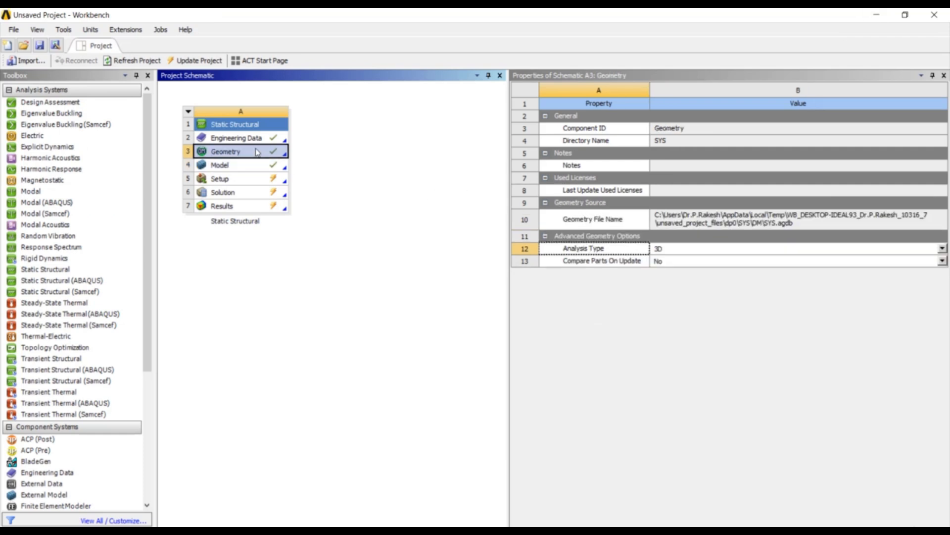
double_click(257, 152)
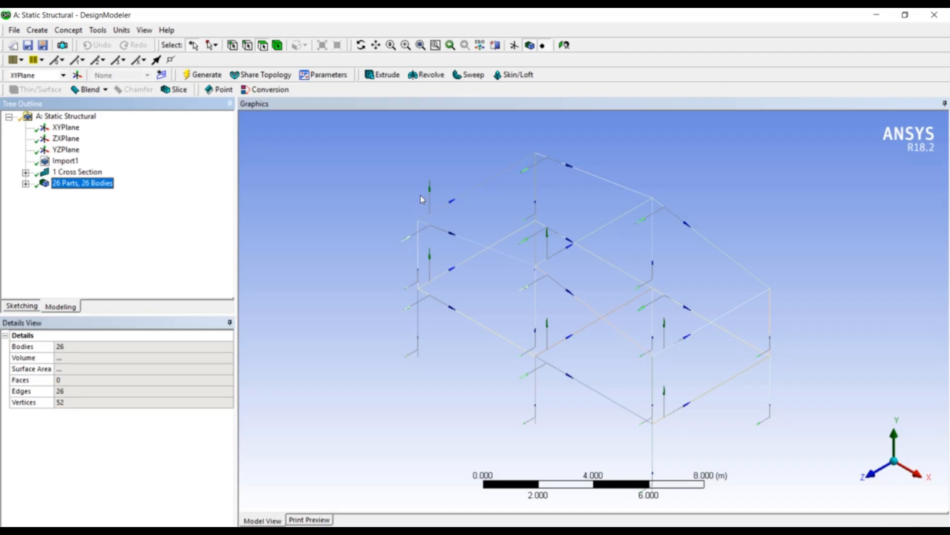
- Form a single new part from line bodies 1 through 26
click(25, 183)
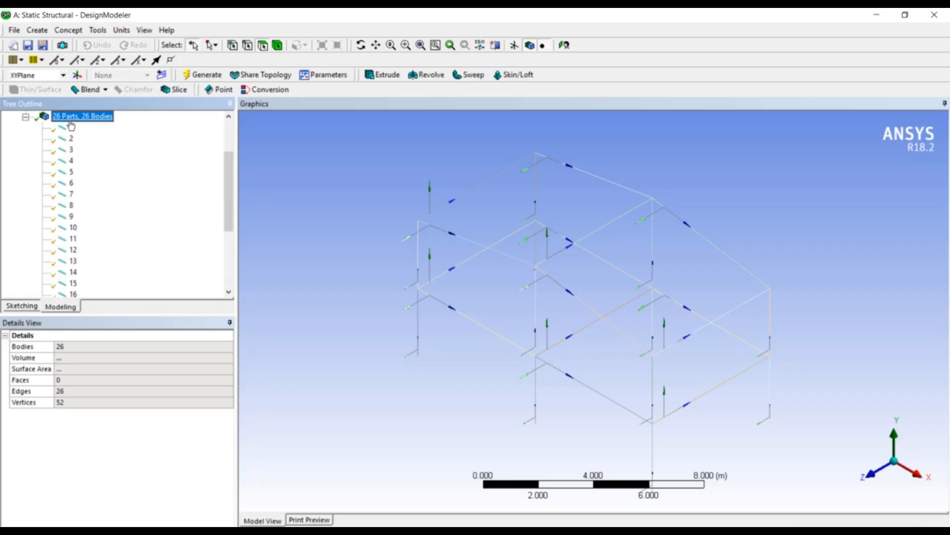
click(70, 128)
scroll(70, 127, down, 4)
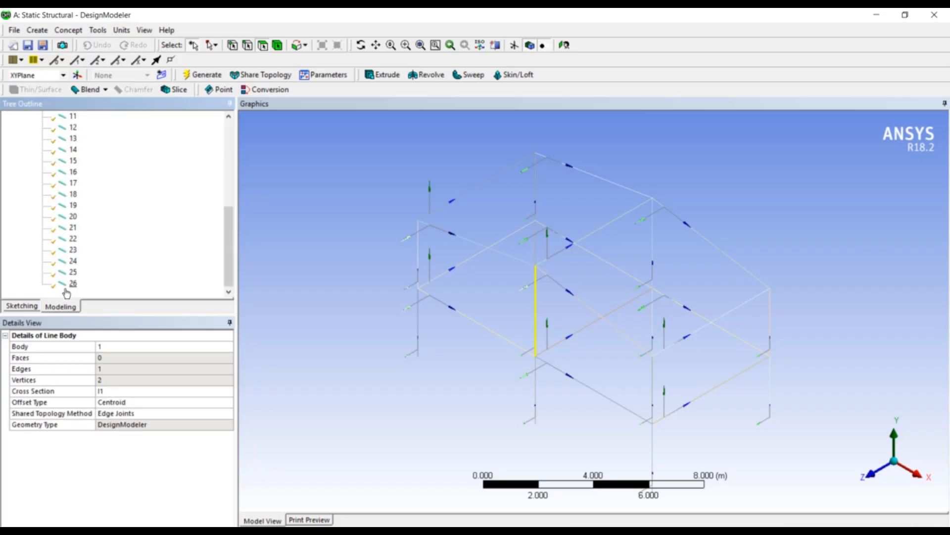
shift+click(67, 290)
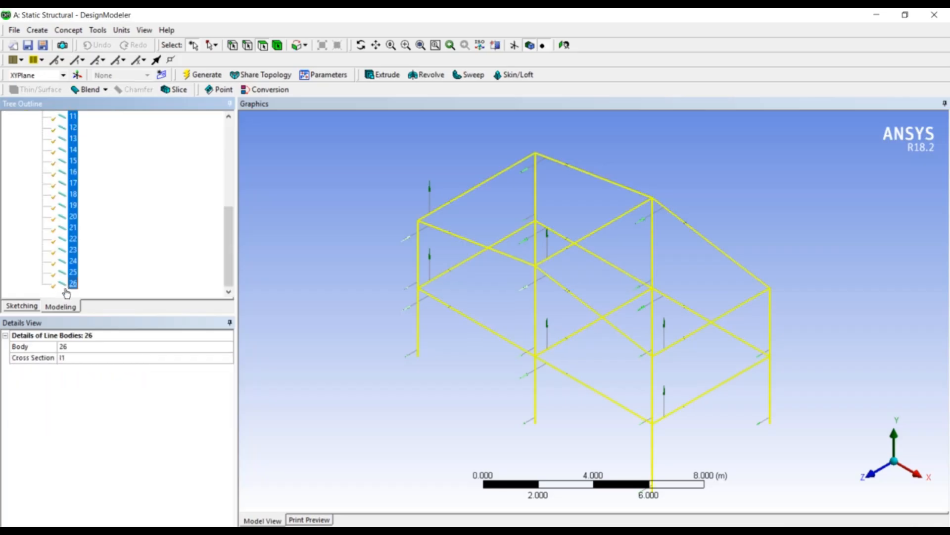
right_click(66, 290)
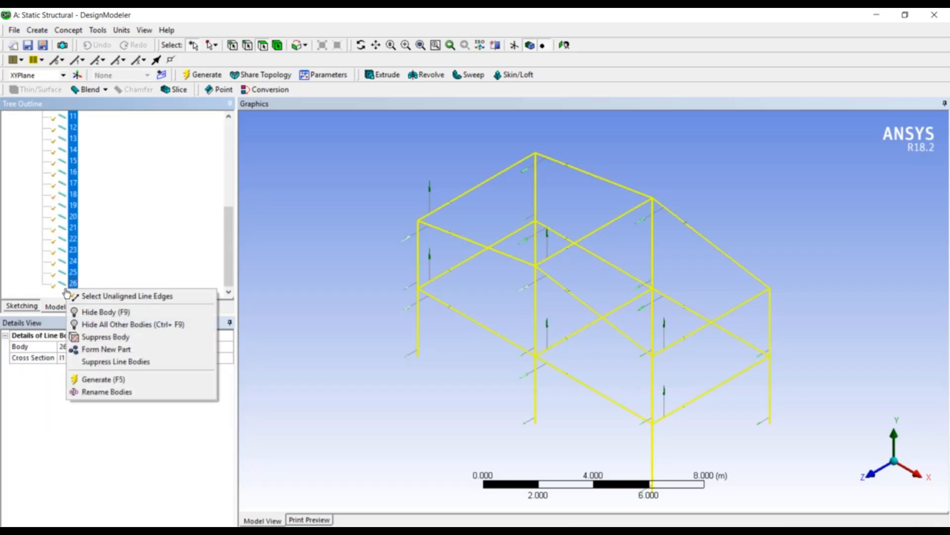
click(114, 350)
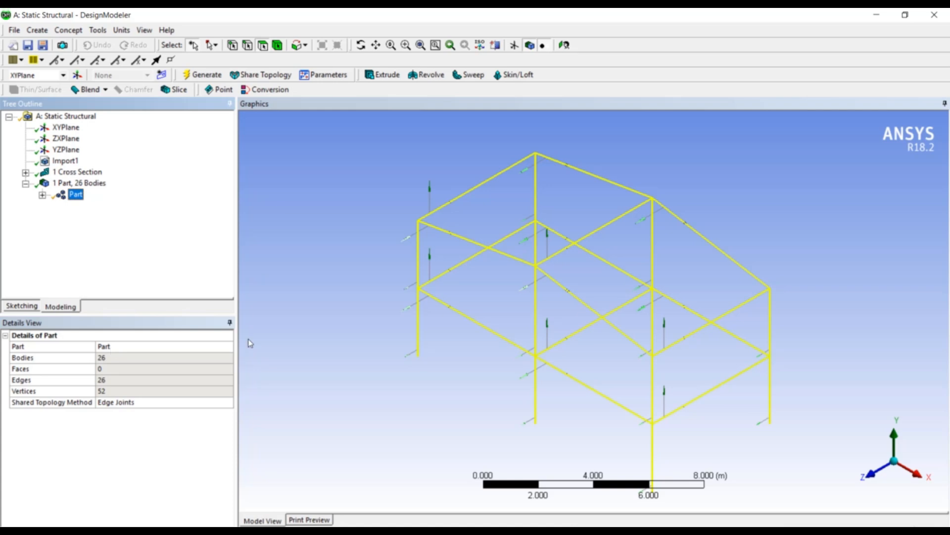
- Close DesignModeler and refresh the Model cell of the Static Structural system in Workbench
click(927, 20)
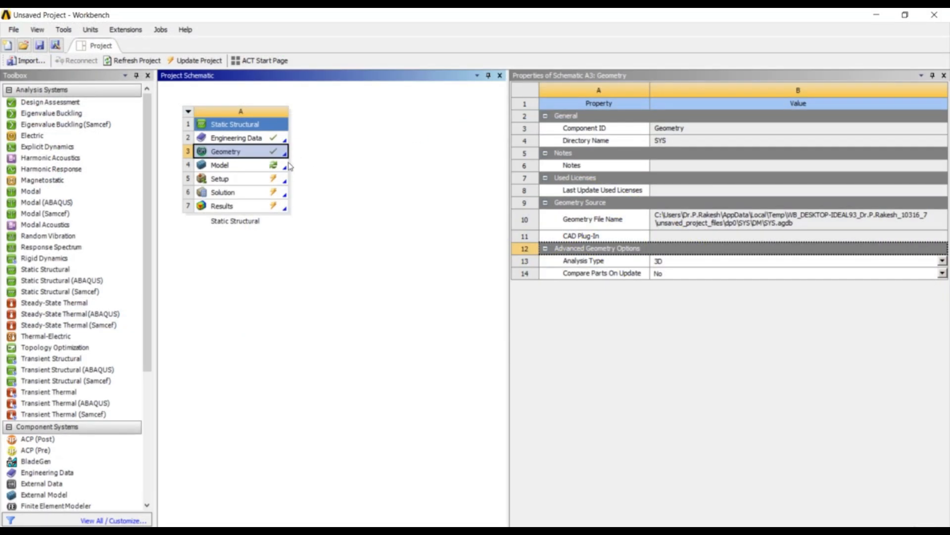
right_click(275, 166)
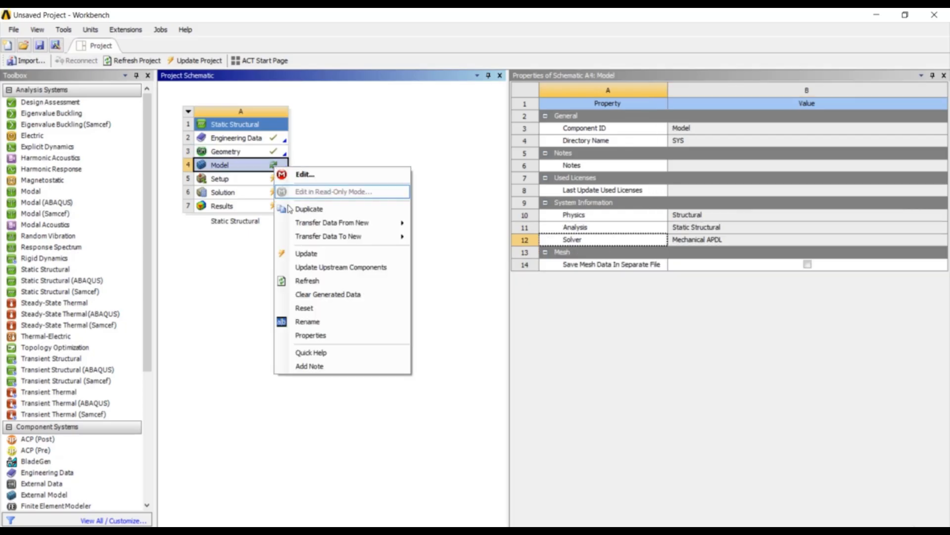
click(307, 281)
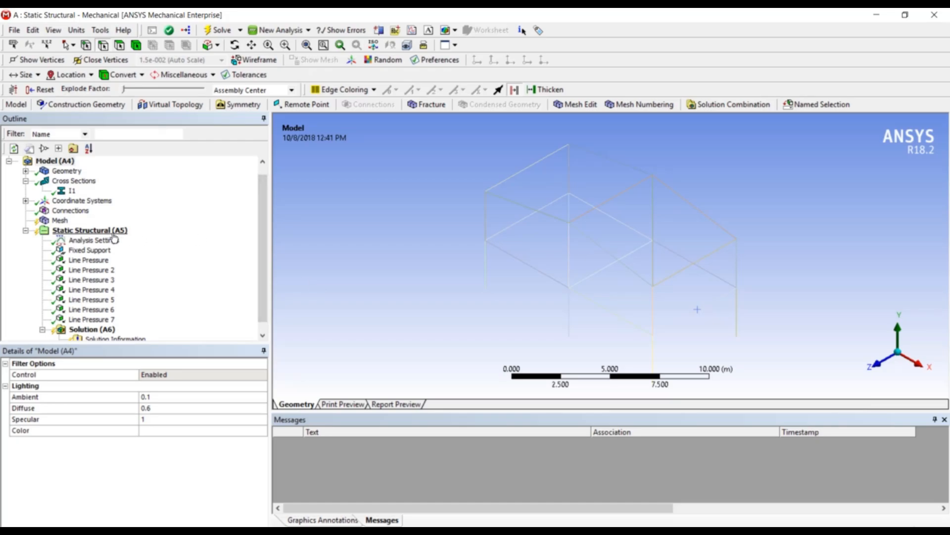
- Solve the Static Structural analysis in Mechanical with the updated geometry
click(89, 230)
right_click(114, 231)
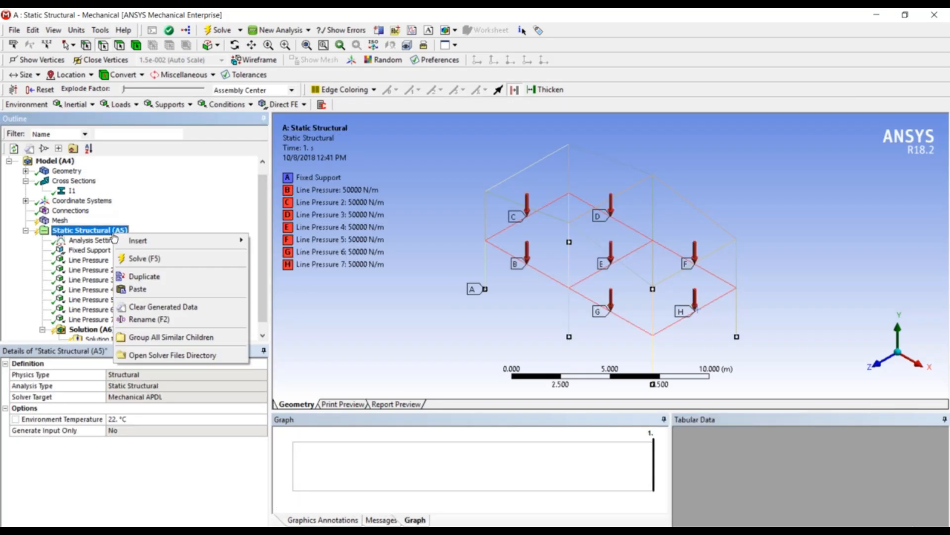
click(131, 258)
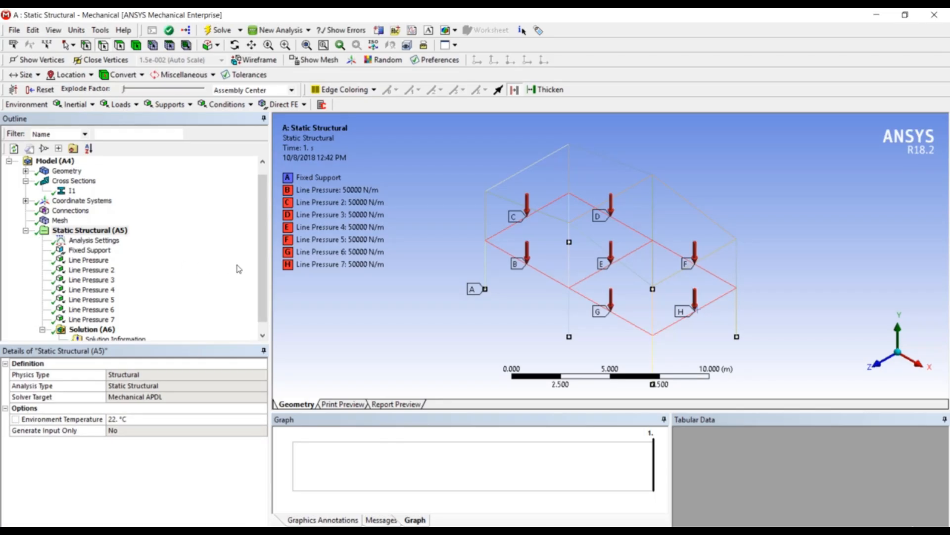
- Add a Total Deformation result for all bodies to the solution and evaluate all results
drag(264, 275, 256, 309)
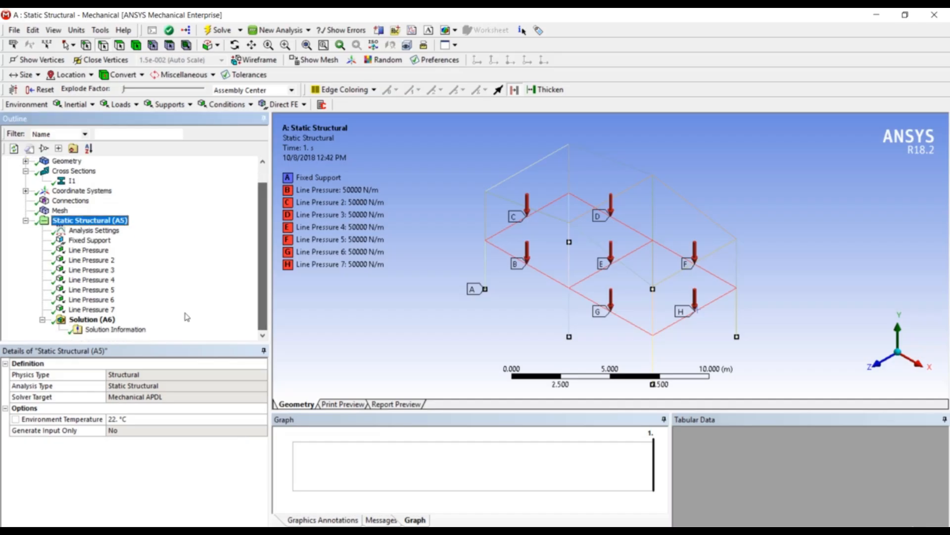
click(110, 321)
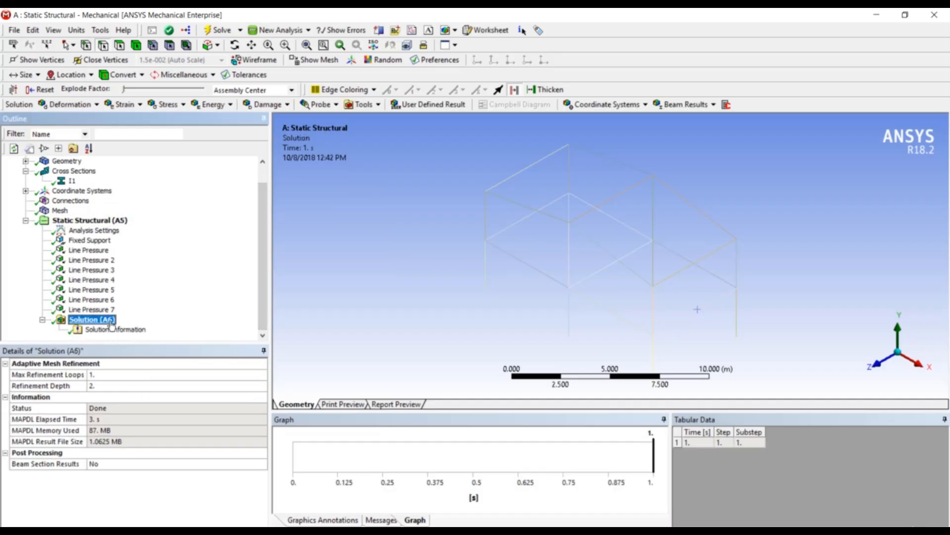
right_click(110, 324)
mouse_move(134, 329)
mouse_move(303, 335)
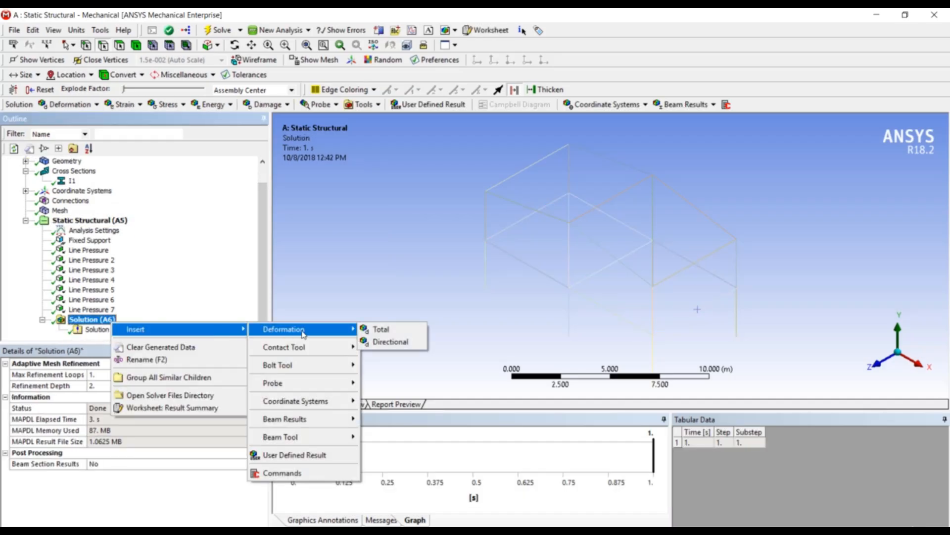
click(381, 330)
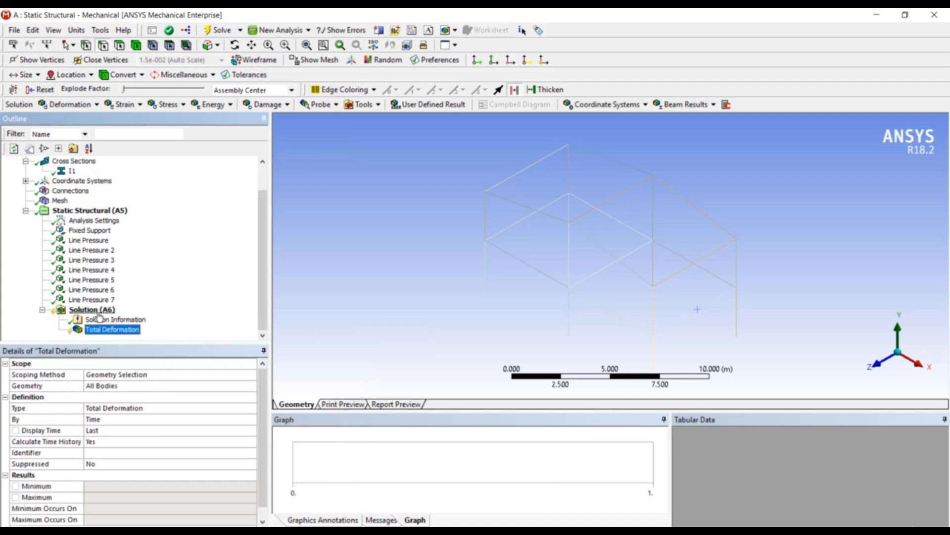
right_click(106, 332)
click(136, 355)
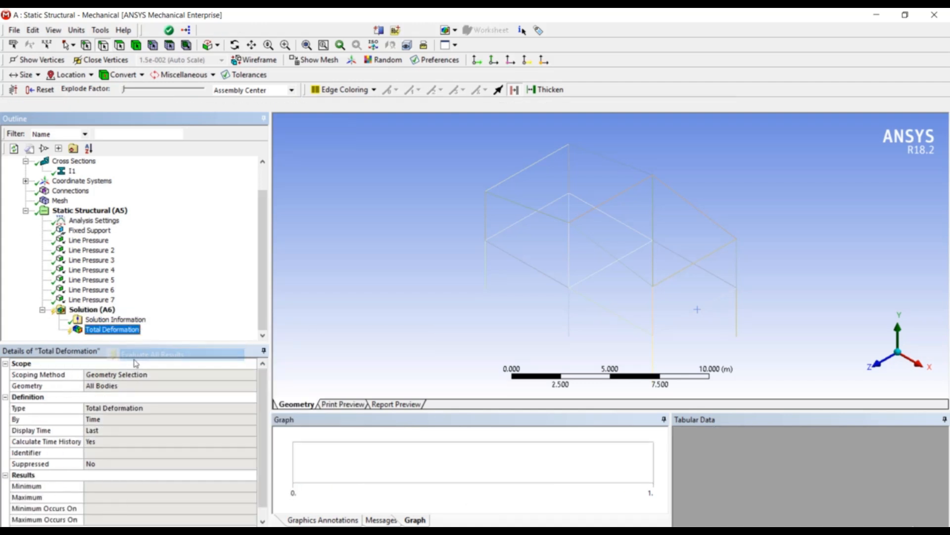
- Add an Axial Force beam result for all line bodies to the solution
right_click(107, 311)
mouse_move(127, 314)
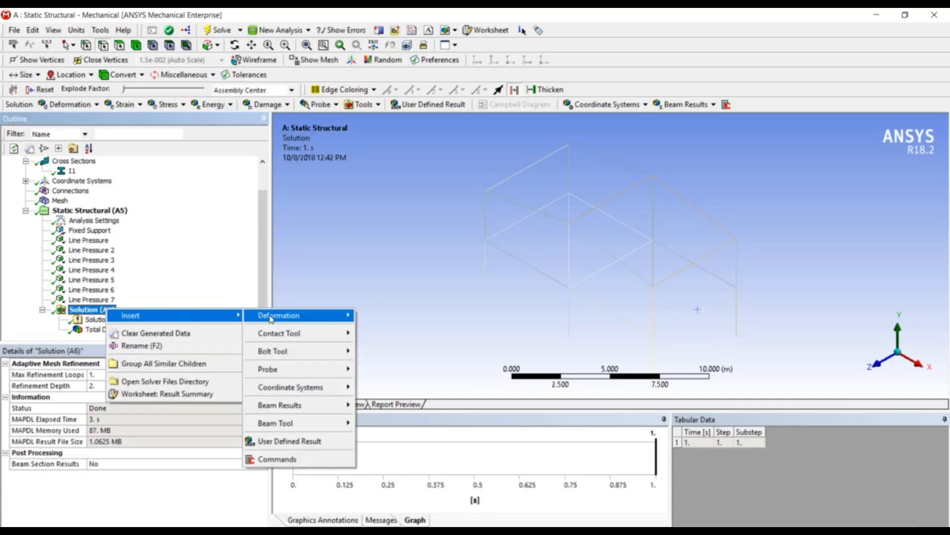
mouse_move(304, 321)
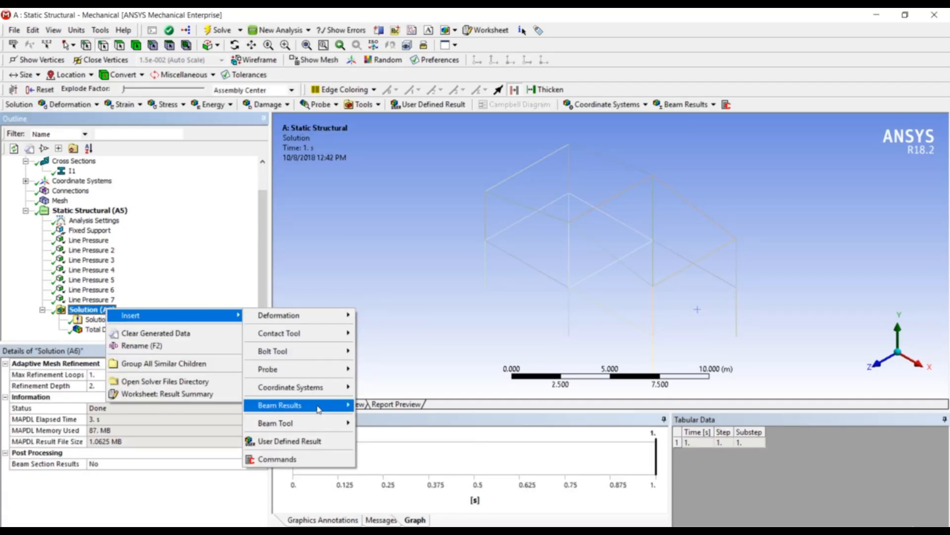
mouse_move(318, 409)
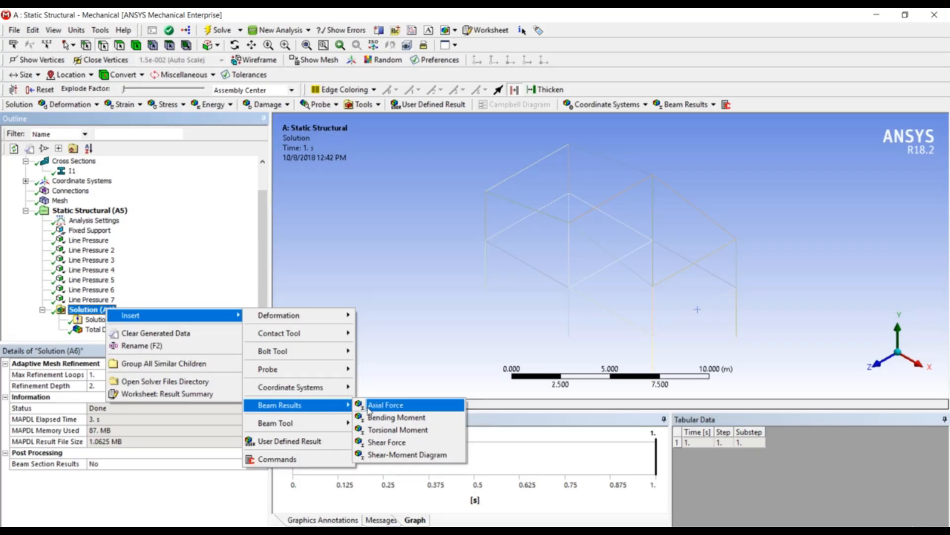
click(385, 405)
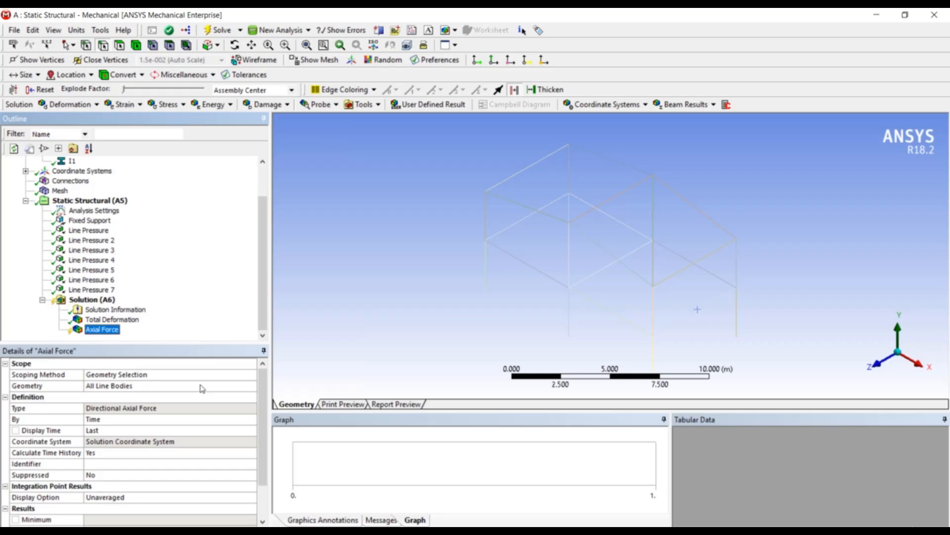
- Scope the Axial Force result to the front-left beam edge at the frame's intermediate level and evaluate all results
click(128, 386)
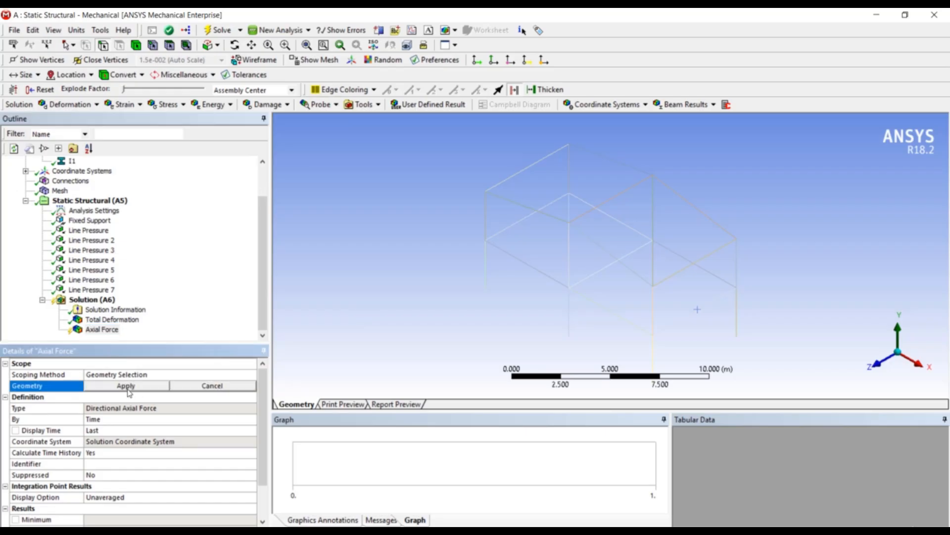
click(514, 256)
click(149, 386)
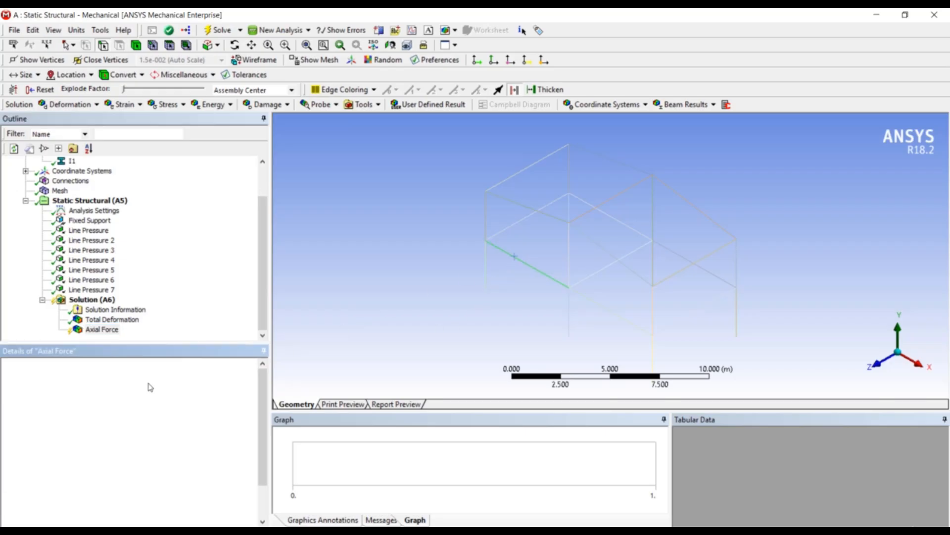
click(104, 330)
right_click(106, 335)
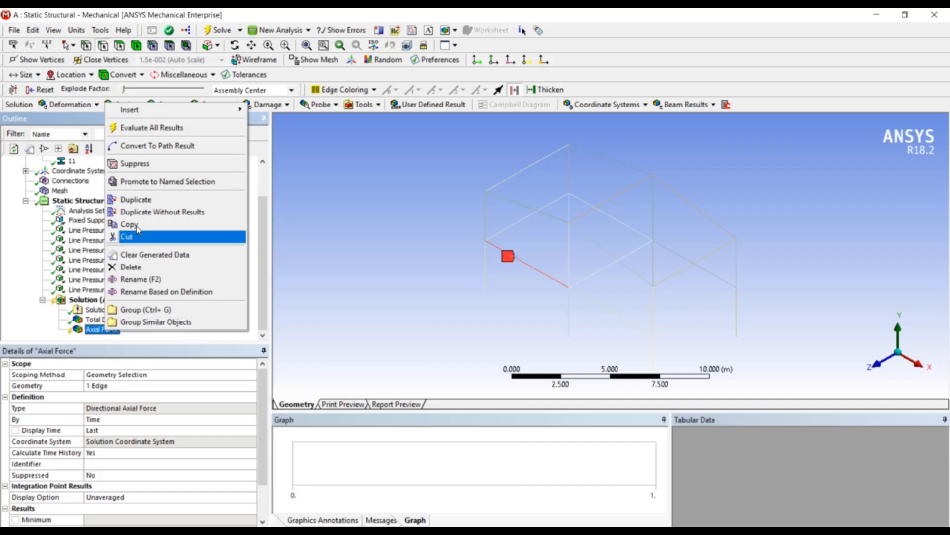
click(146, 127)
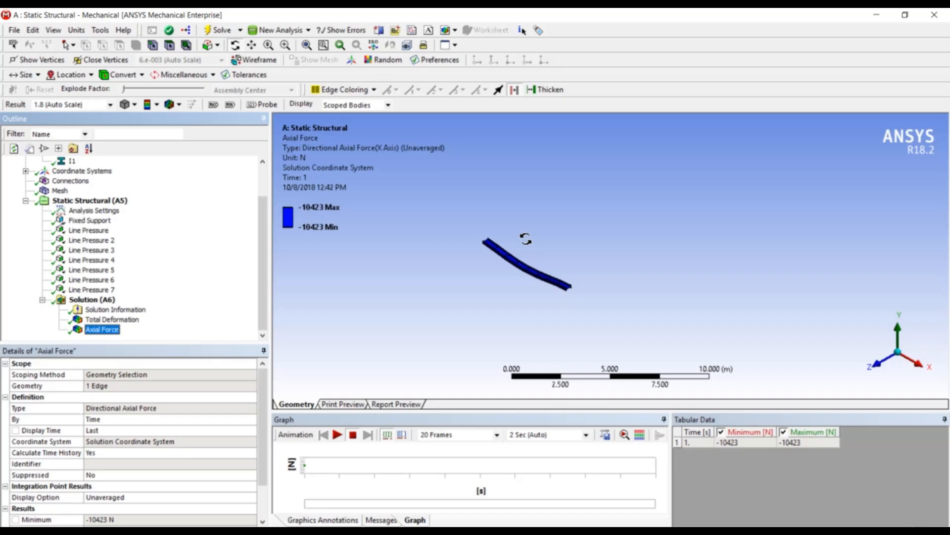
- Switch the units to a millimetre-based system and add a Bending Moment beam result to the solution
click(77, 31)
click(119, 69)
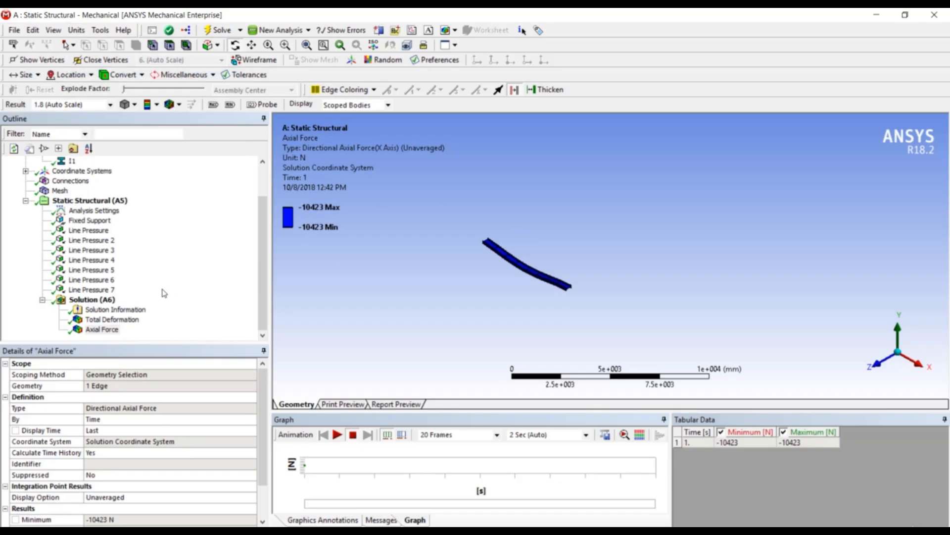
right_click(107, 300)
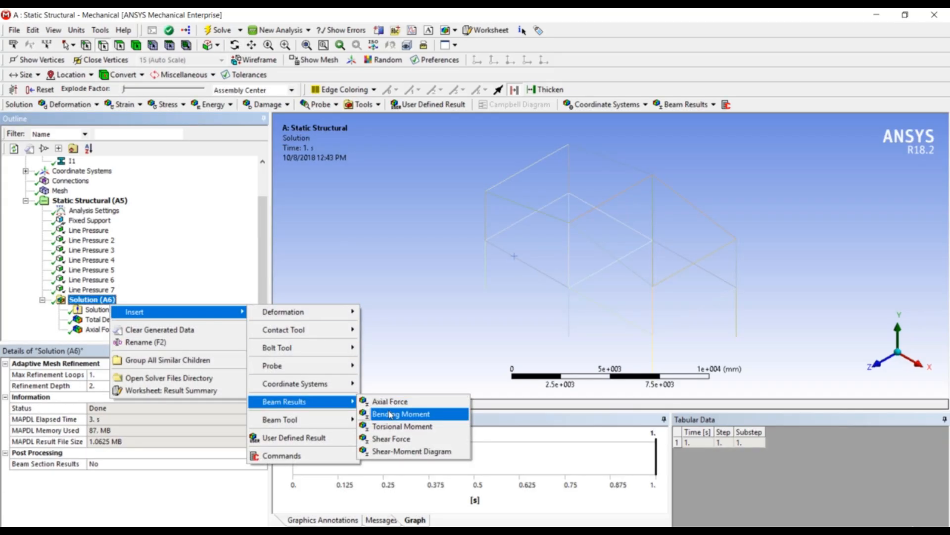
click(391, 414)
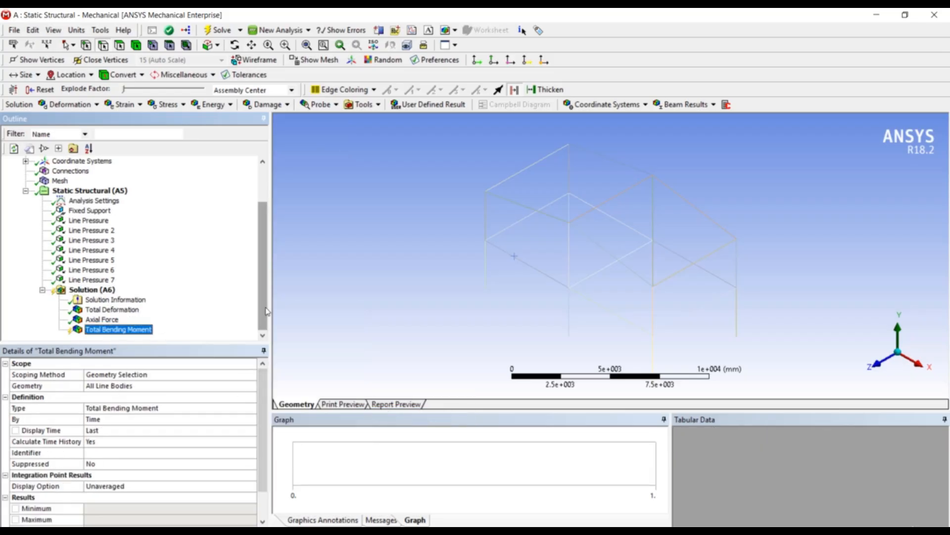
- Scope the Total Bending Moment result to the same front-left intermediate-level beam edge and evaluate all results
click(156, 386)
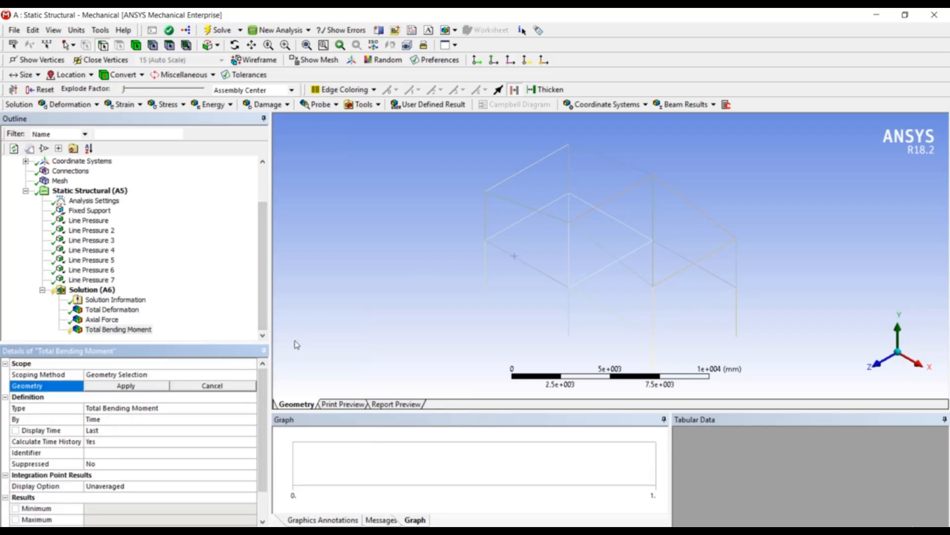
click(506, 252)
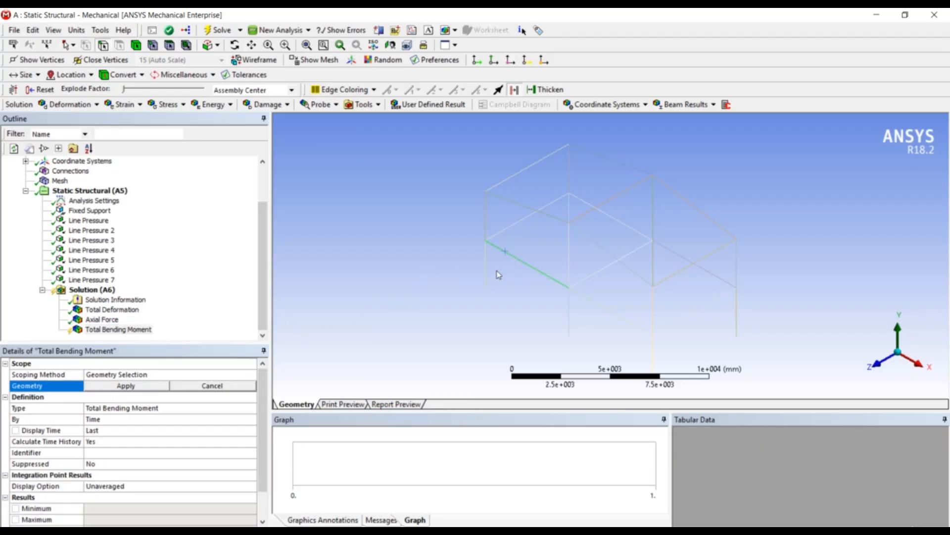
click(150, 387)
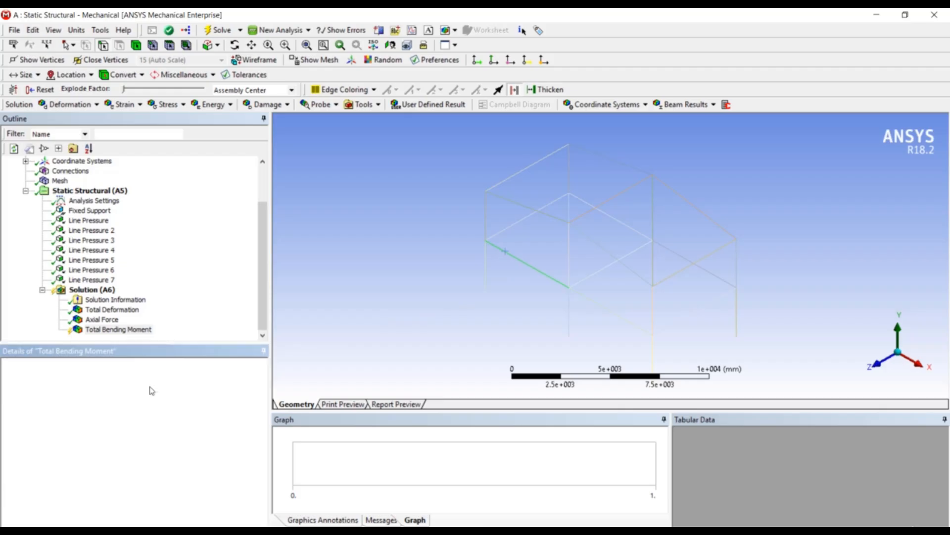
right_click(115, 332)
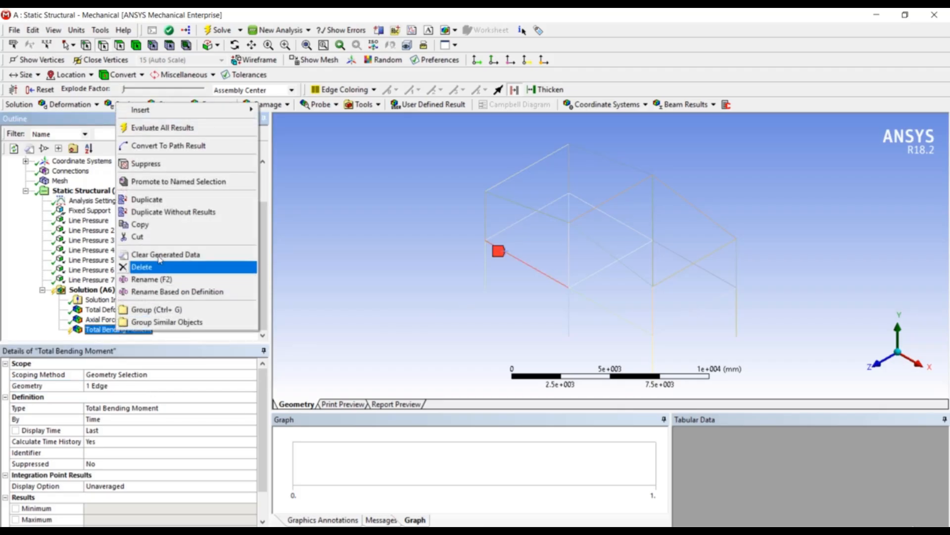
click(165, 130)
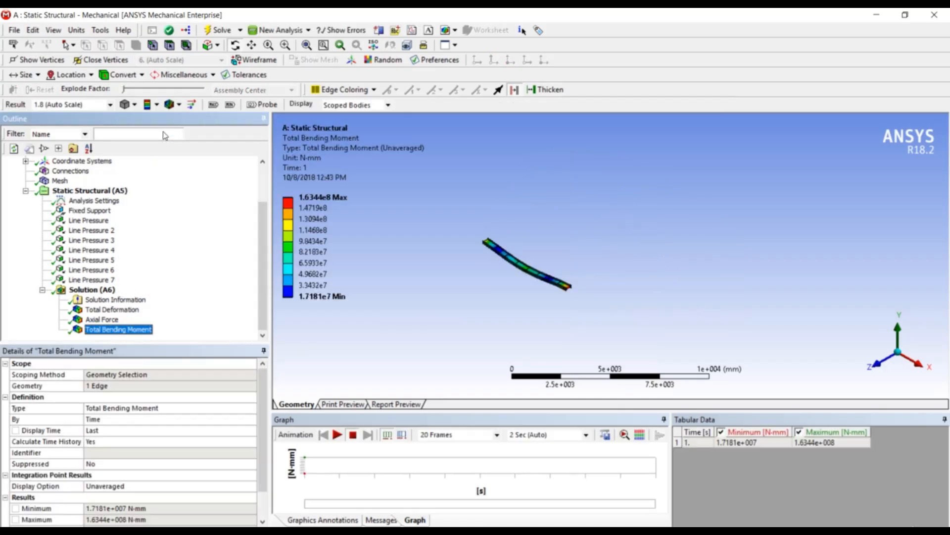
middle_drag(512, 302, 525, 278)
drag(526, 278, 520, 296)
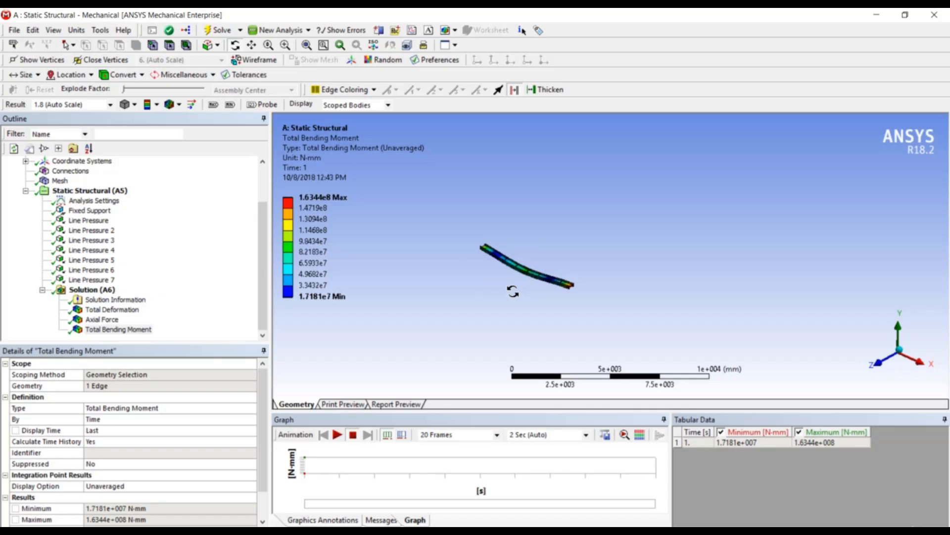
- Add a Torsional Moment beam result for all line bodies to the solution and evaluate all results
click(91, 291)
right_click(91, 296)
mouse_move(151, 299)
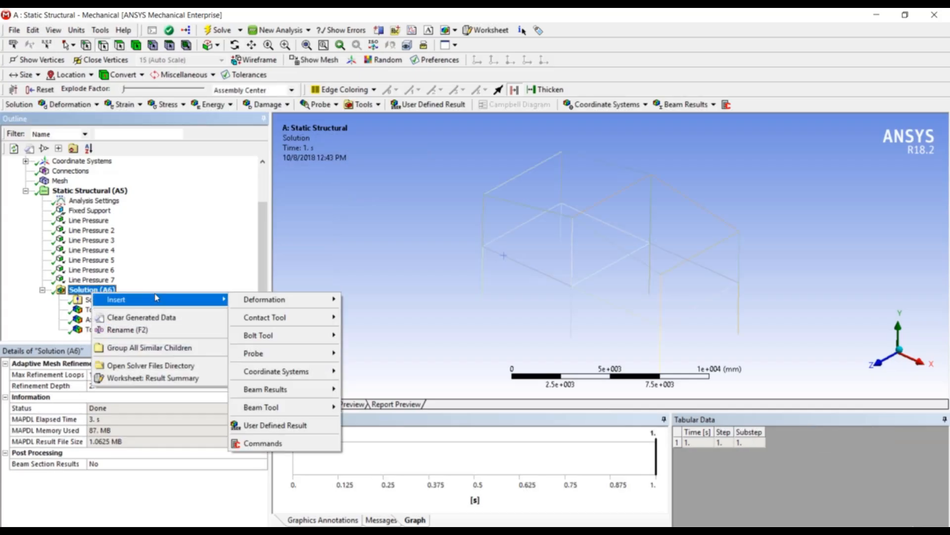
mouse_move(317, 389)
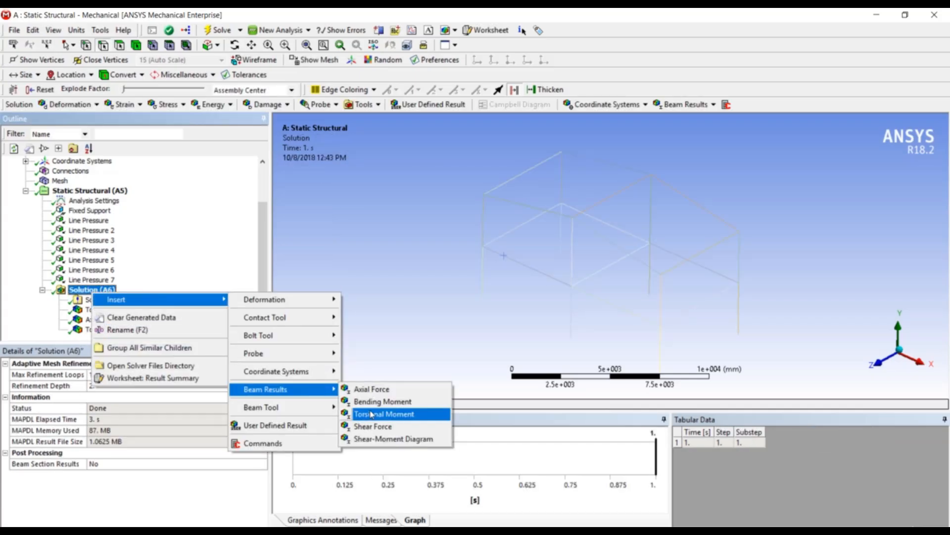
click(372, 414)
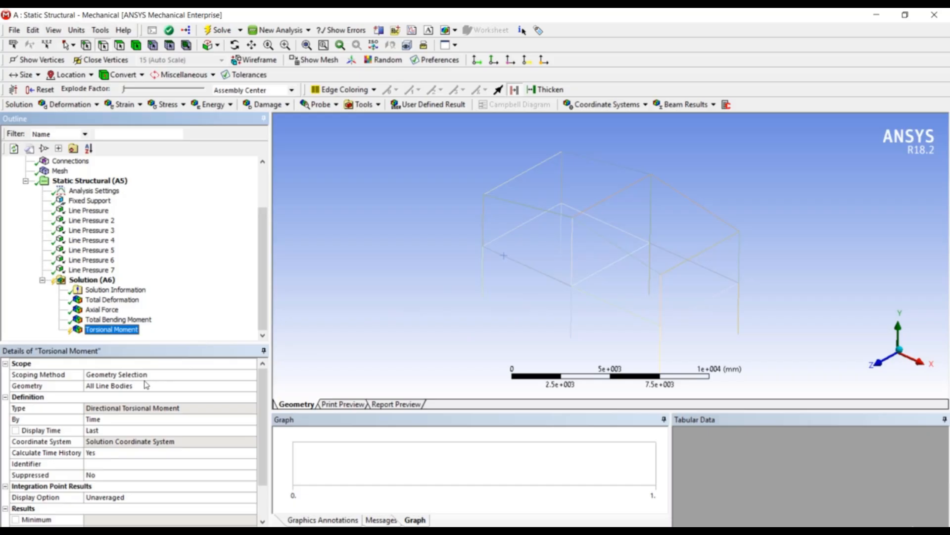
right_click(133, 337)
click(163, 357)
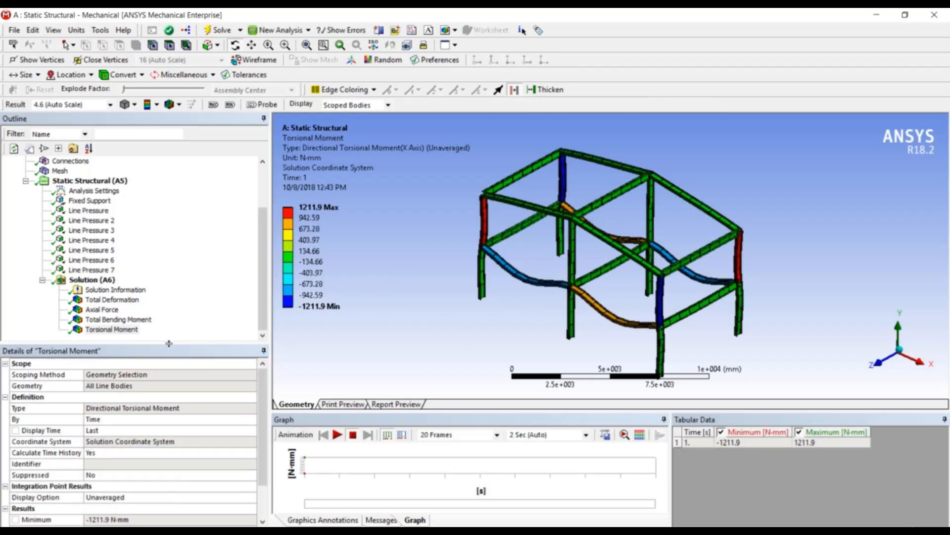
middle_drag(582, 291, 555, 308)
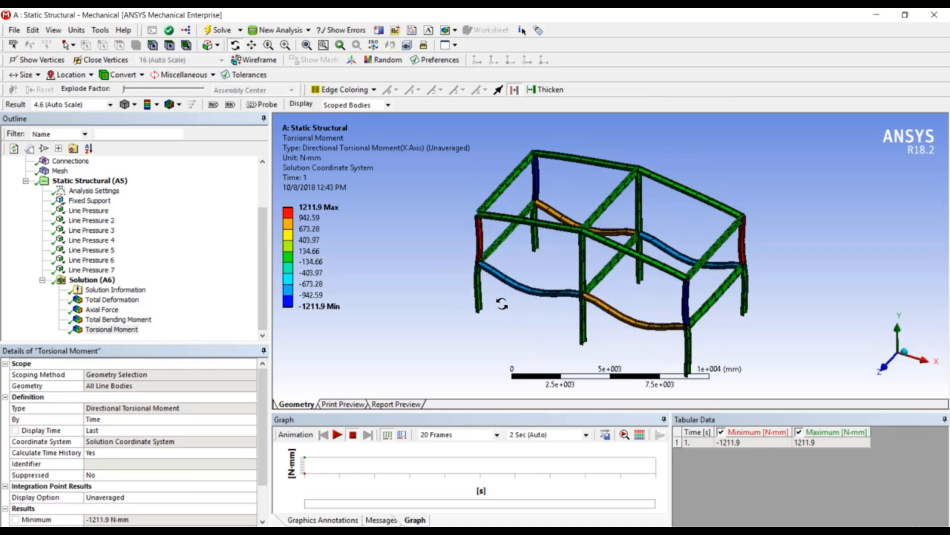
middle_drag(599, 284, 608, 266)
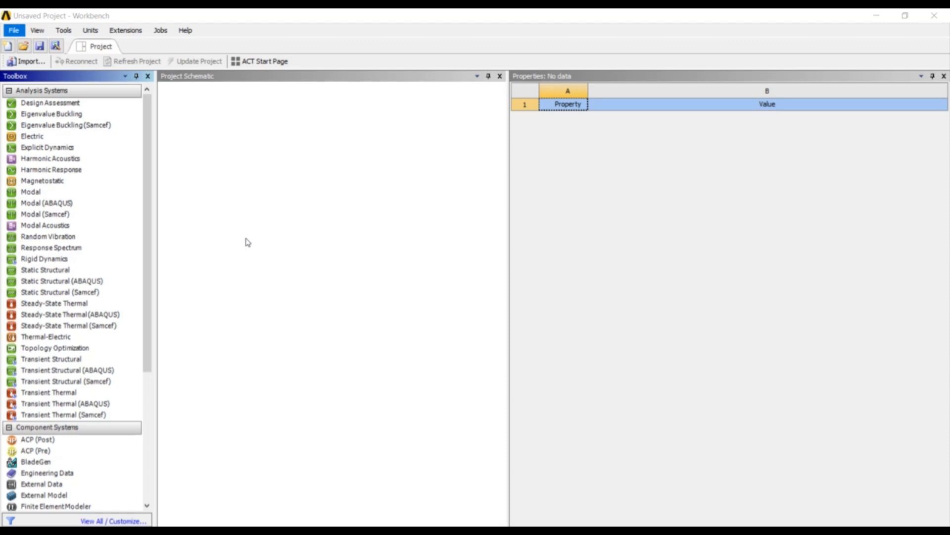
- Create a Static Structural system in the empty Workbench project and add Concrete from General Materials to its engineering data
drag(99, 275, 222, 134)
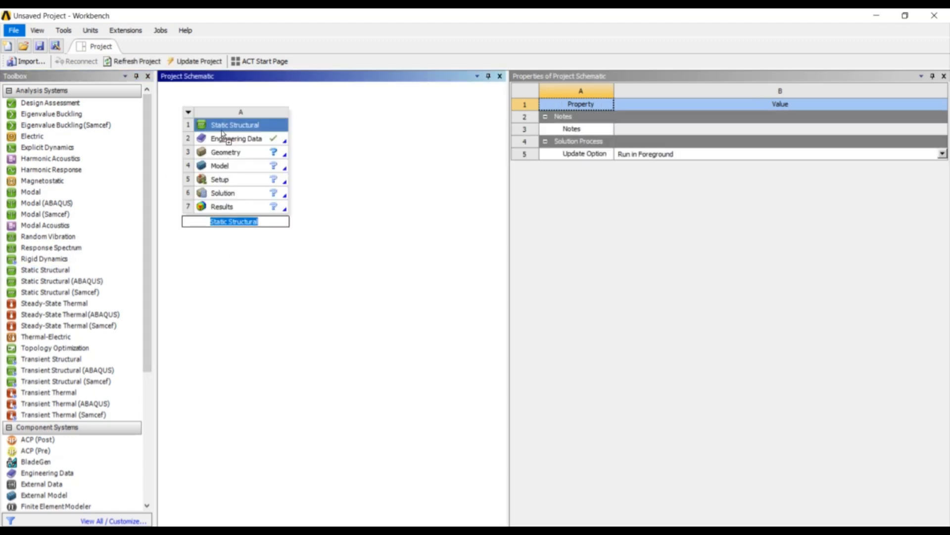
double_click(226, 139)
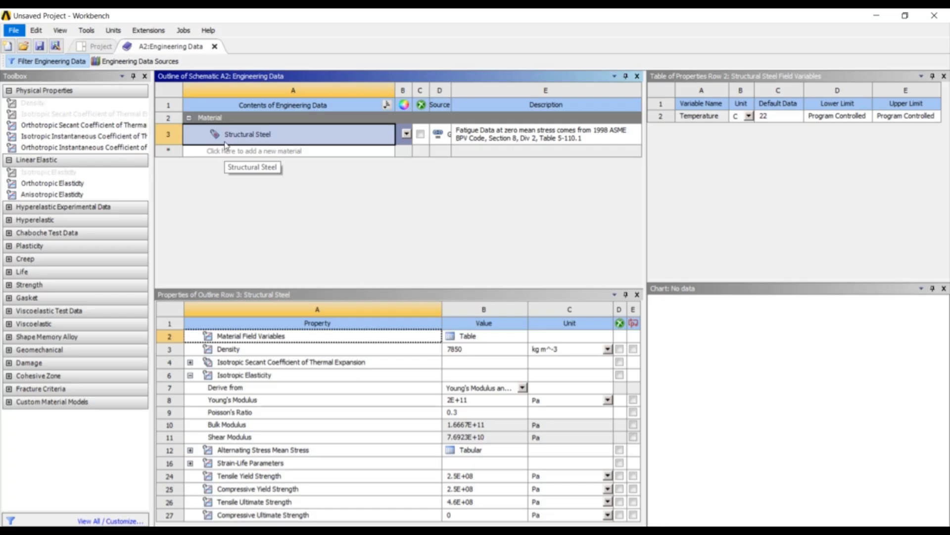
click(168, 62)
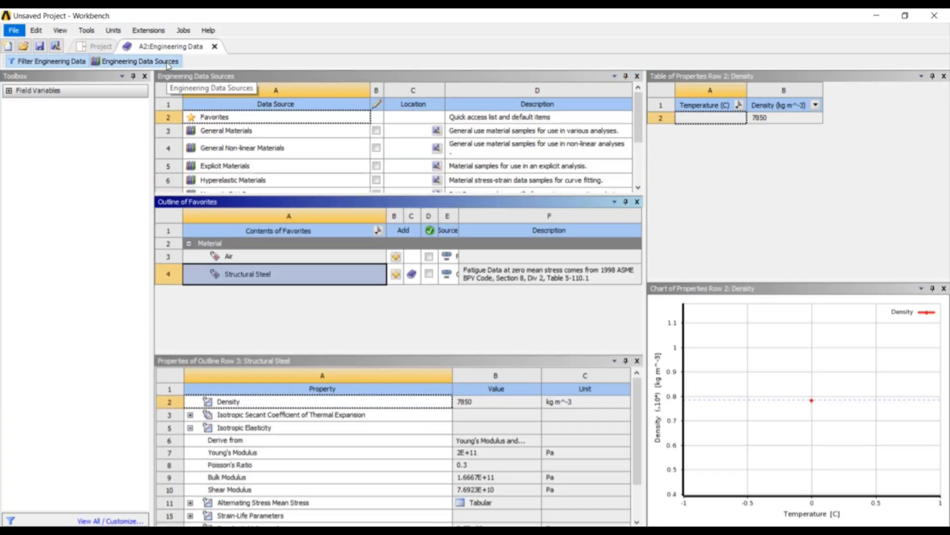
click(225, 130)
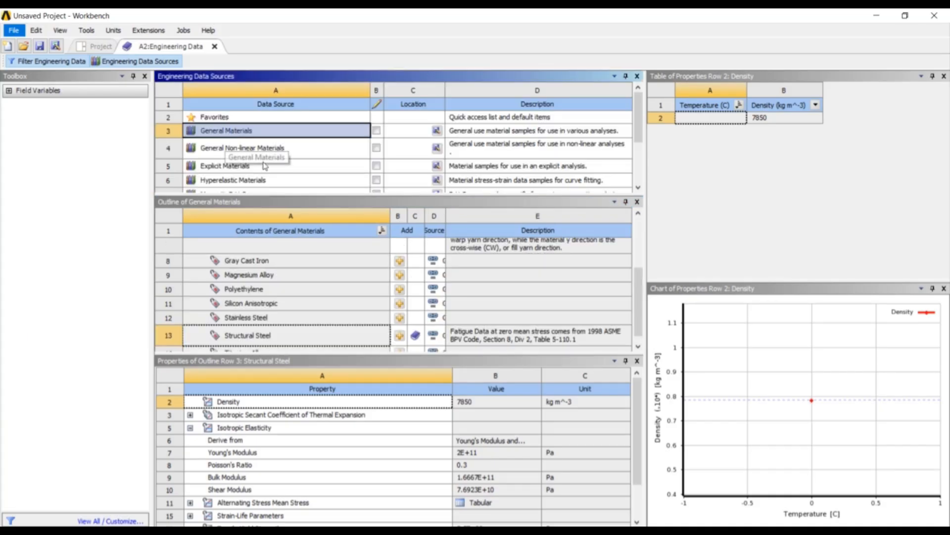
drag(639, 298, 639, 253)
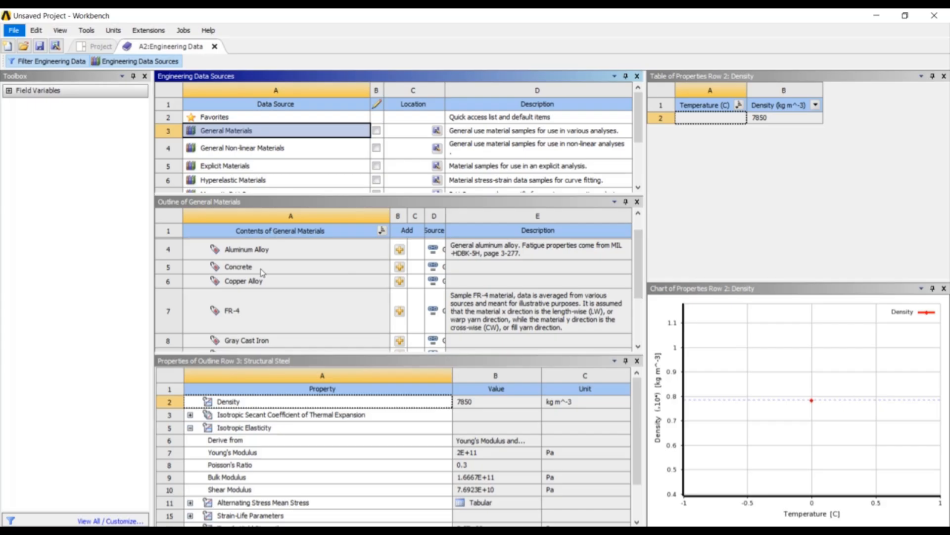
click(398, 269)
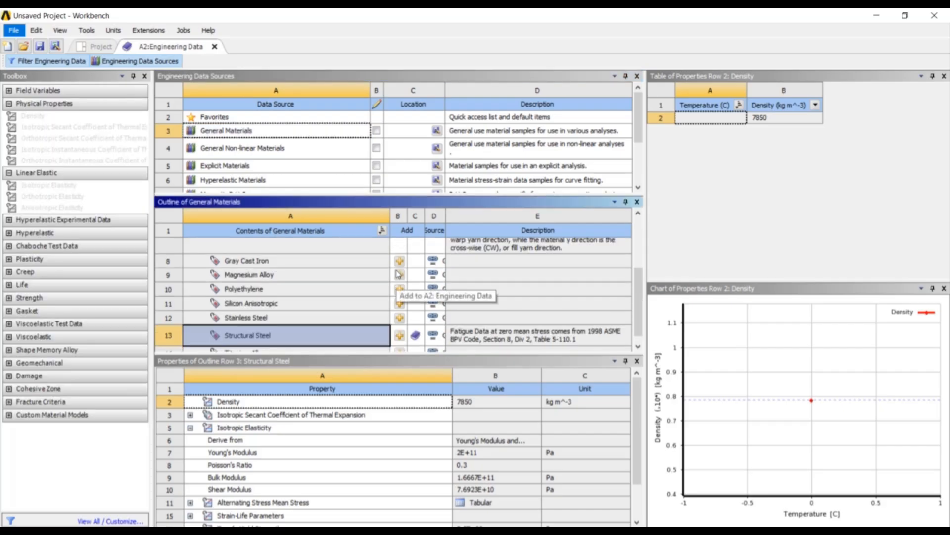
click(215, 47)
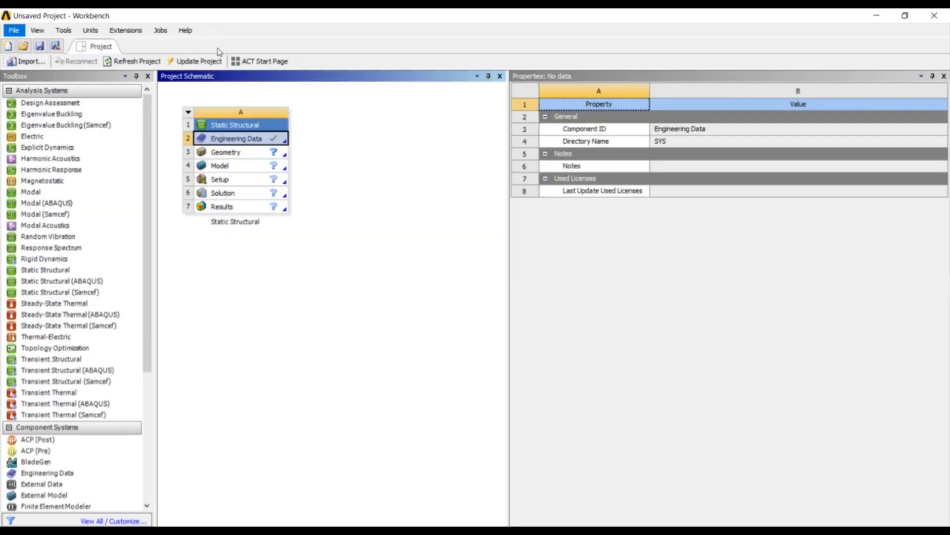
- Enable Line Bodies in the properties of the Static Structural system's Geometry cell
click(335, 120)
click(256, 156)
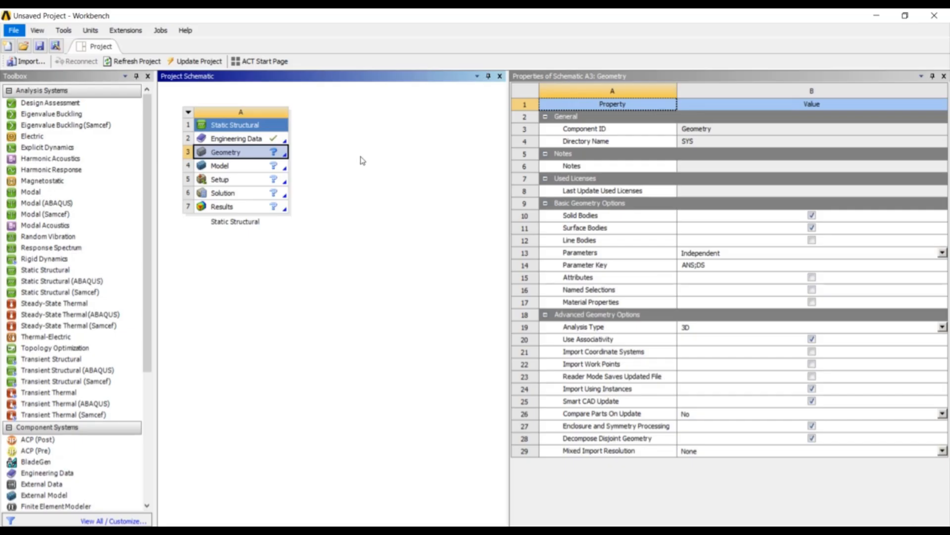
click(812, 240)
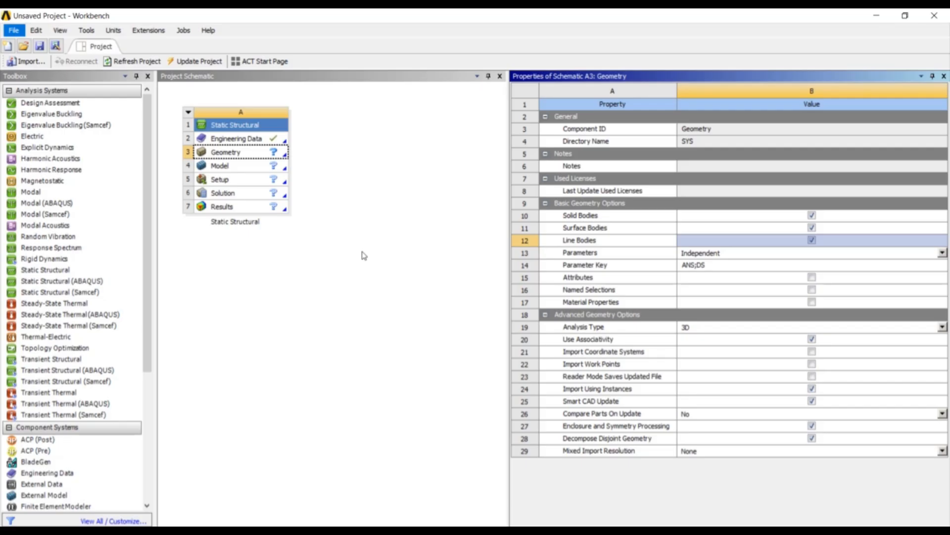
- Import the geometry file Two story stage.x_t into the Geometry cell of the Static Structural system
click(274, 155)
right_click(274, 155)
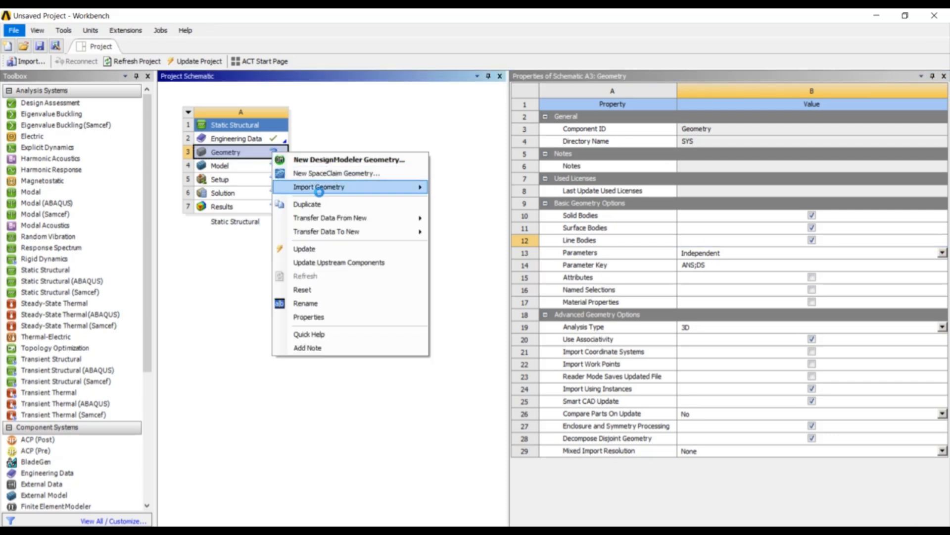
mouse_move(320, 188)
click(463, 188)
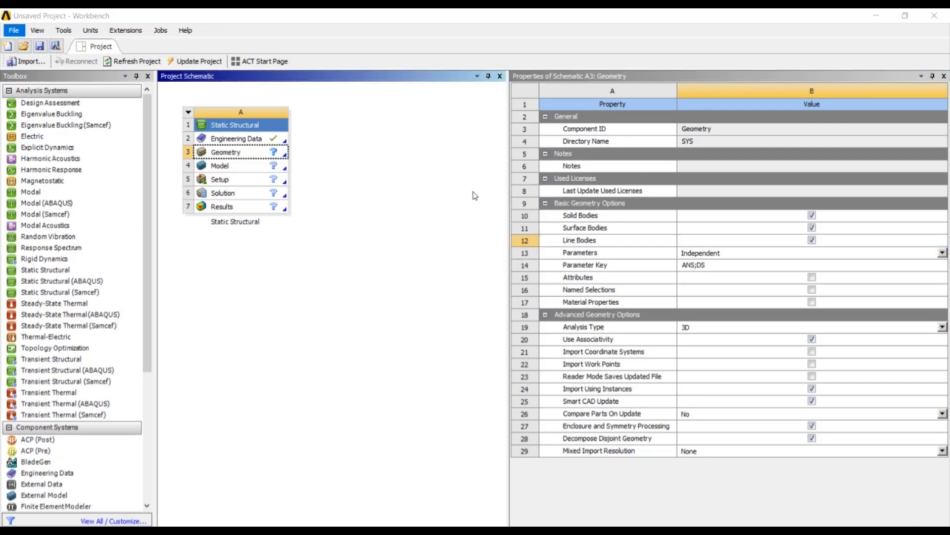
scroll(372, 200, down, 2)
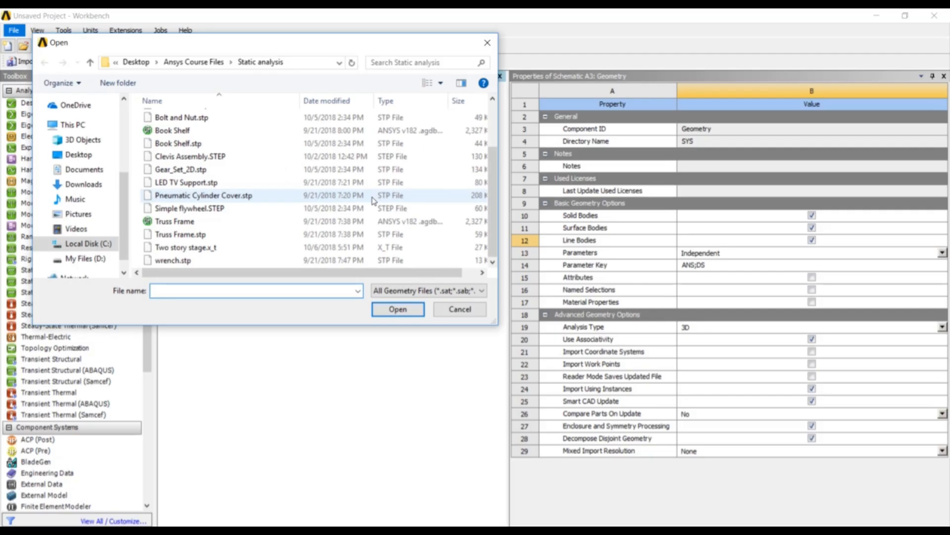
click(351, 247)
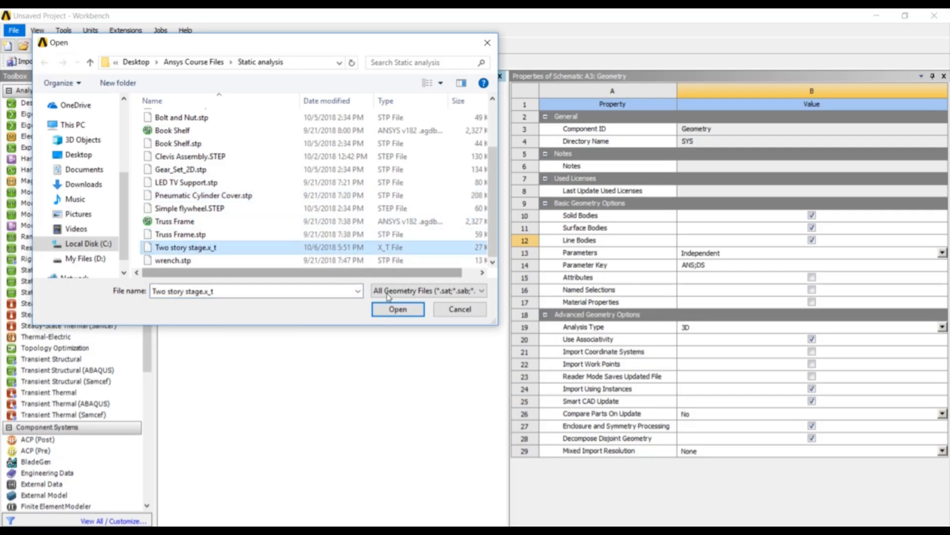
click(391, 310)
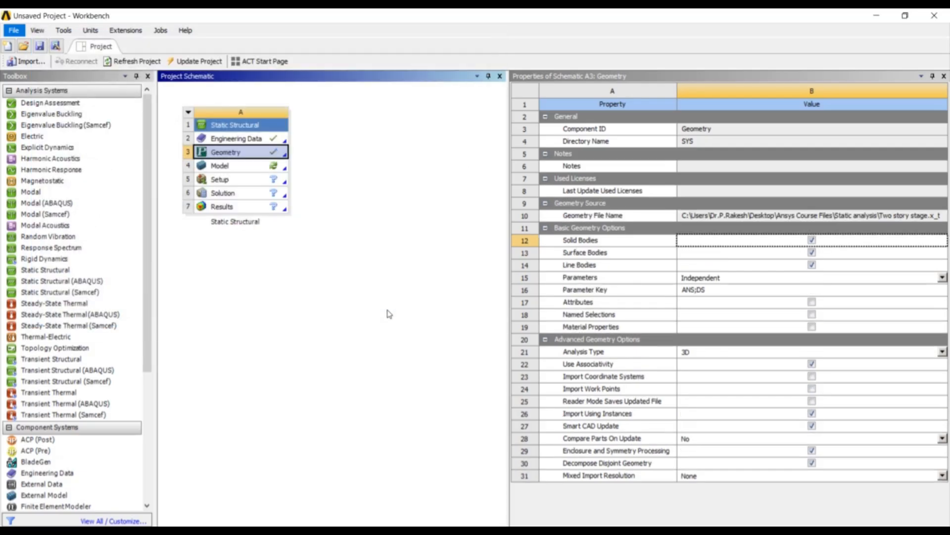
- Open the Static Structural system's geometry in DesignModeler and generate the Import1 feature
double_click(275, 159)
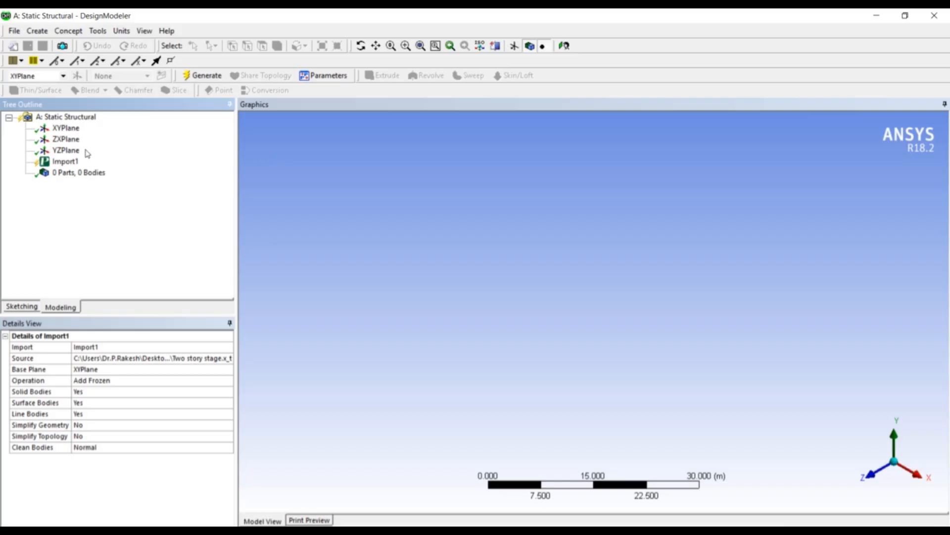
click(67, 163)
right_click(67, 164)
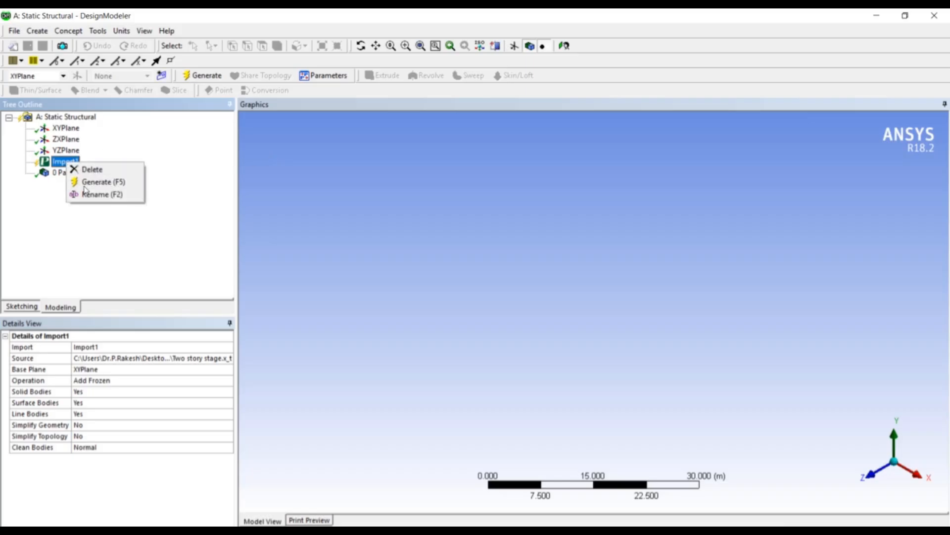
click(87, 184)
middle_drag(476, 206, 478, 186)
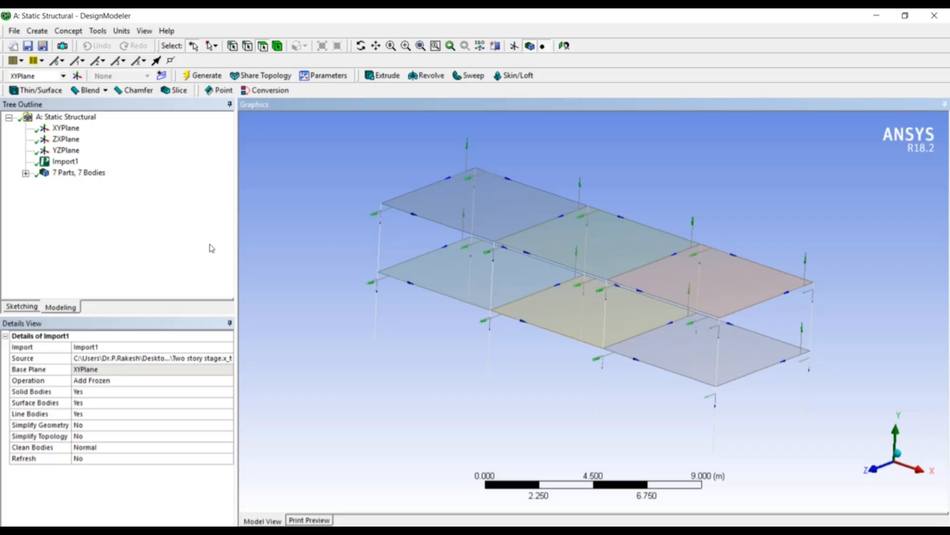
- Create an I Section cross section and change the length unit to inches
click(68, 31)
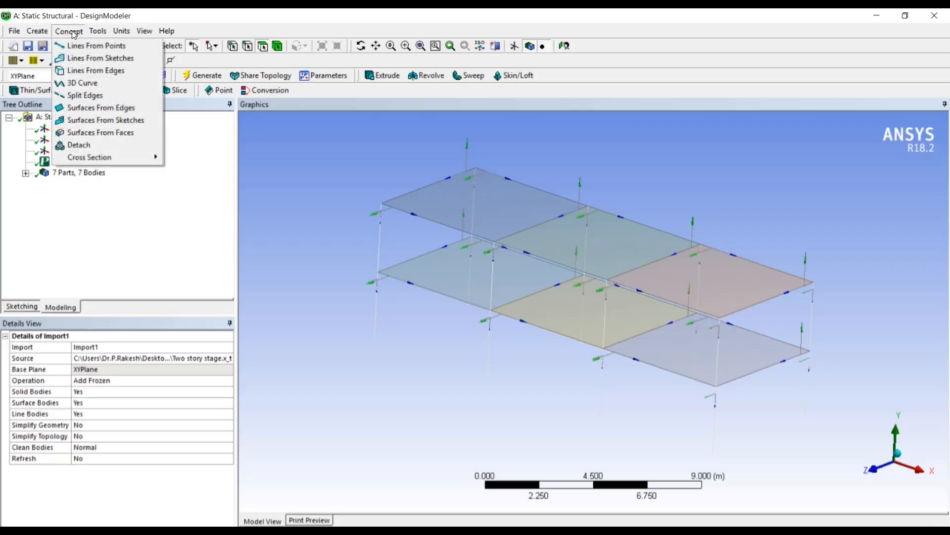
mouse_move(116, 161)
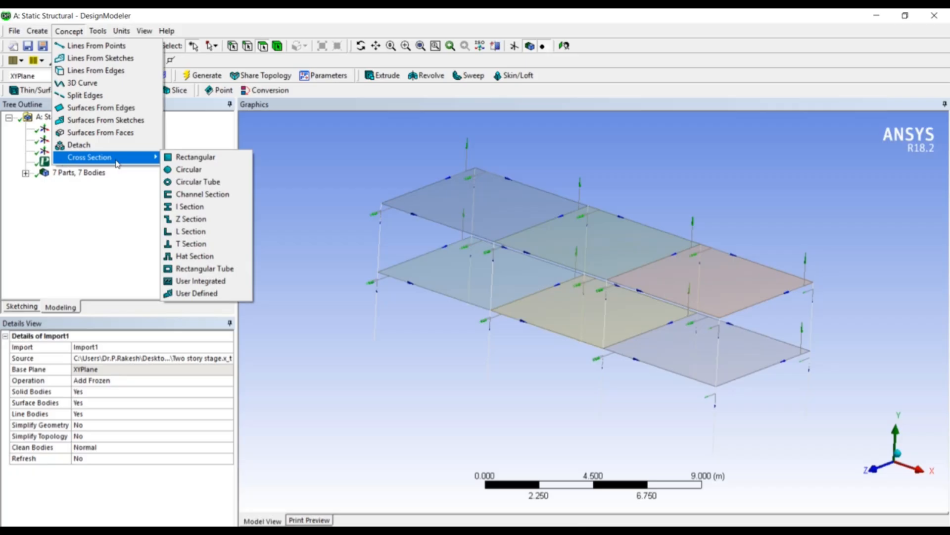
click(203, 207)
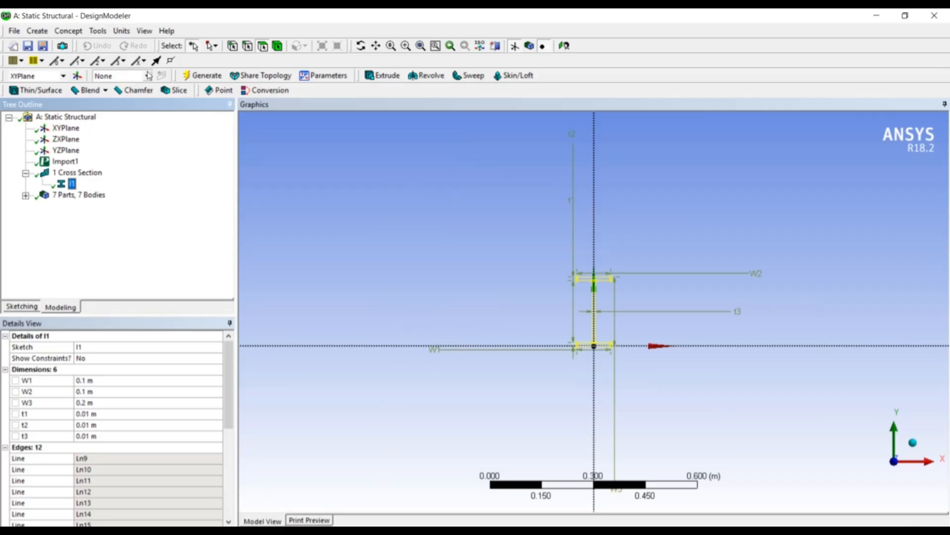
click(121, 31)
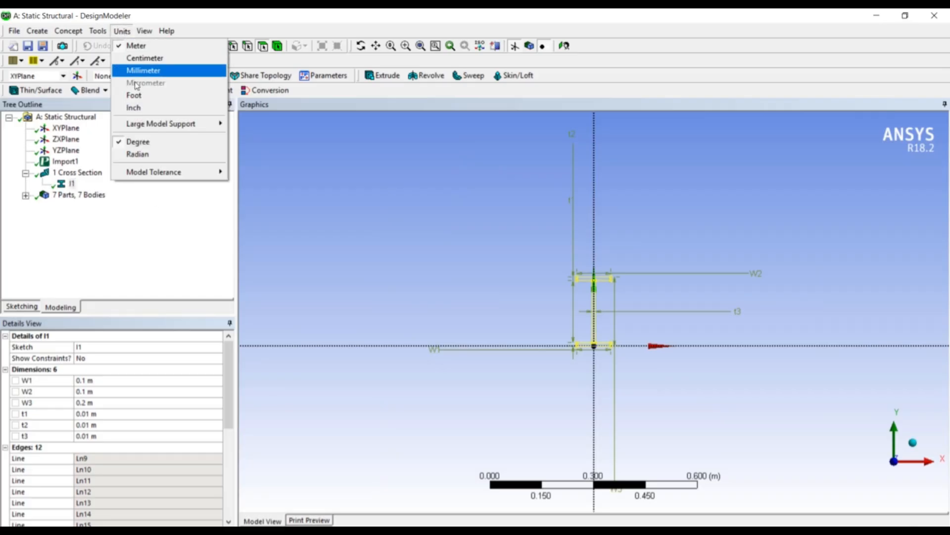
click(138, 107)
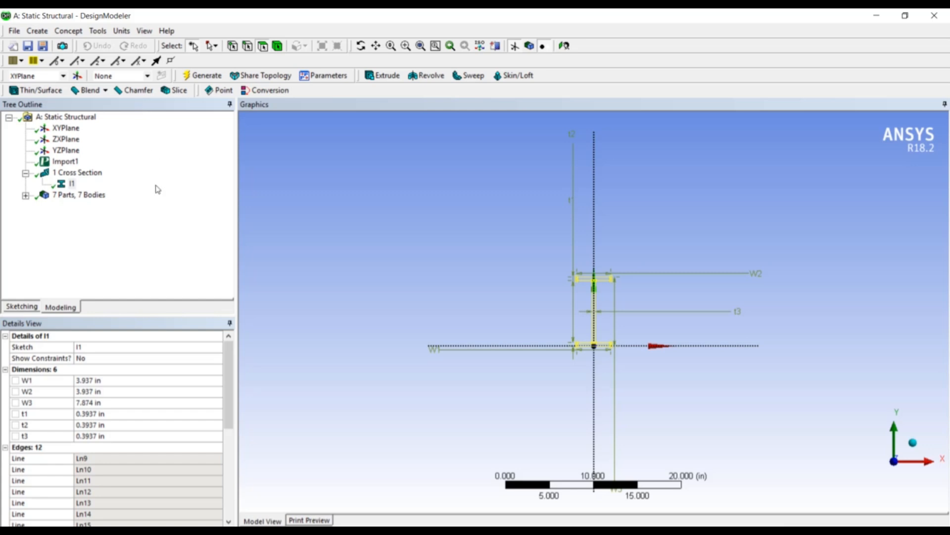
- Set the I section's widths W1 and W2 to 7.07 in and its height W3 to 16.25 in
click(119, 381)
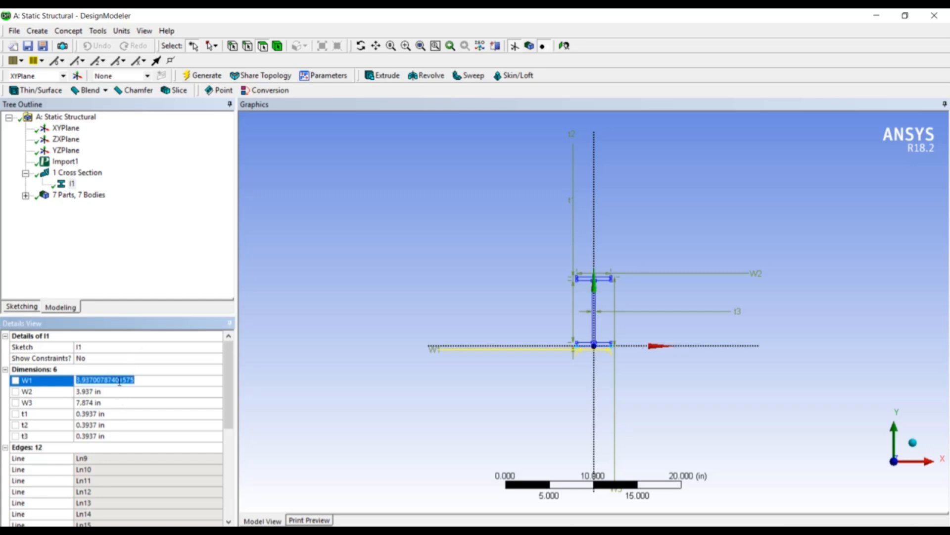
text(7.07)
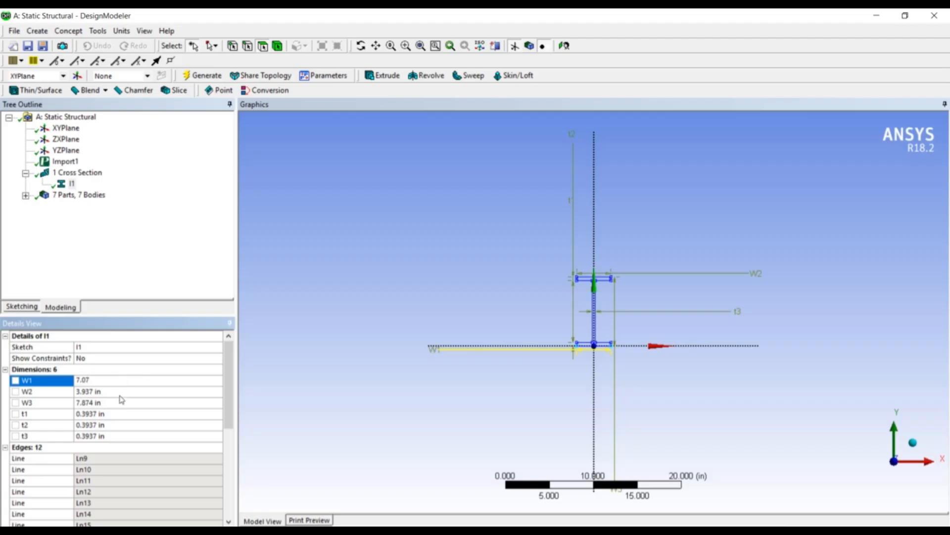
click(122, 394)
text(7.07)
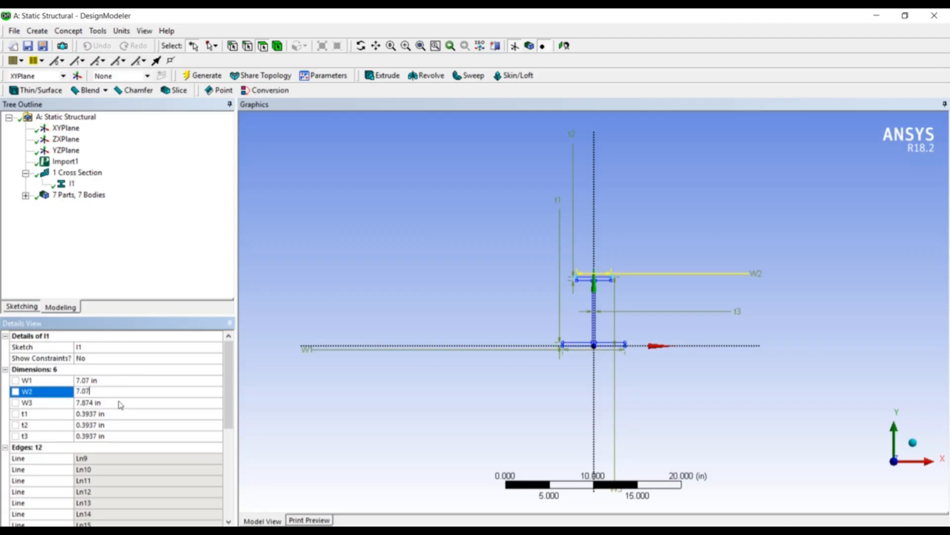
click(122, 403)
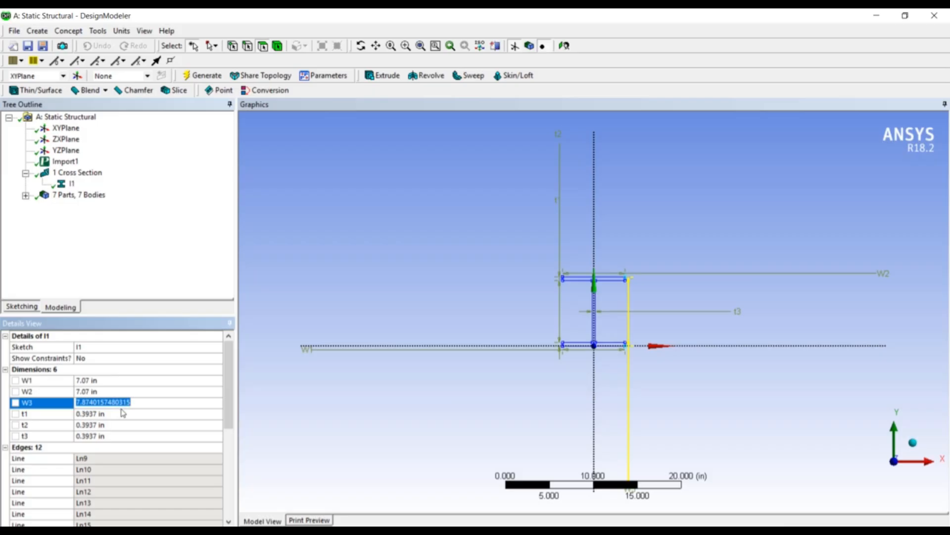
text(16.25)
key(Return)
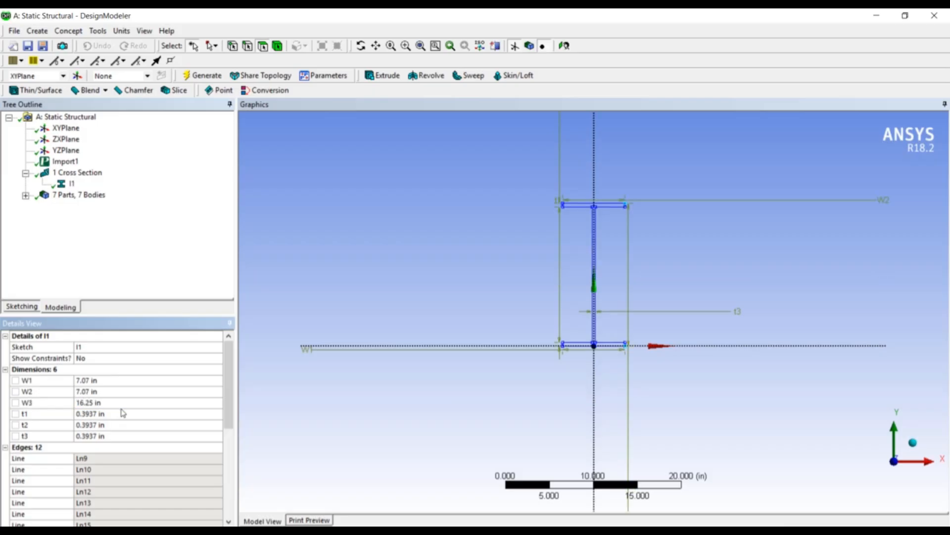
- Set the I section's flange thicknesses t1 and t2 to 0.63 in and its web thickness t3 to 0.38 in
click(126, 415)
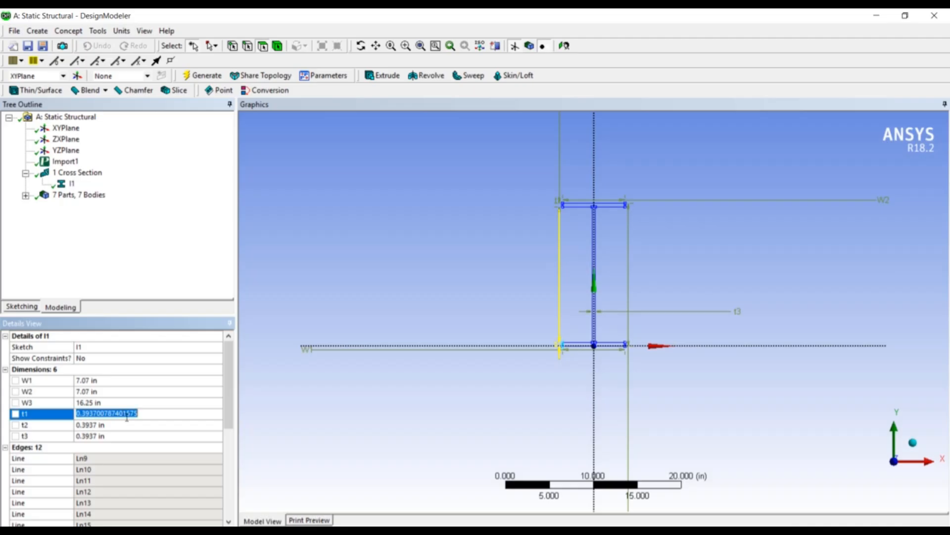
text(0.63)
key(Return)
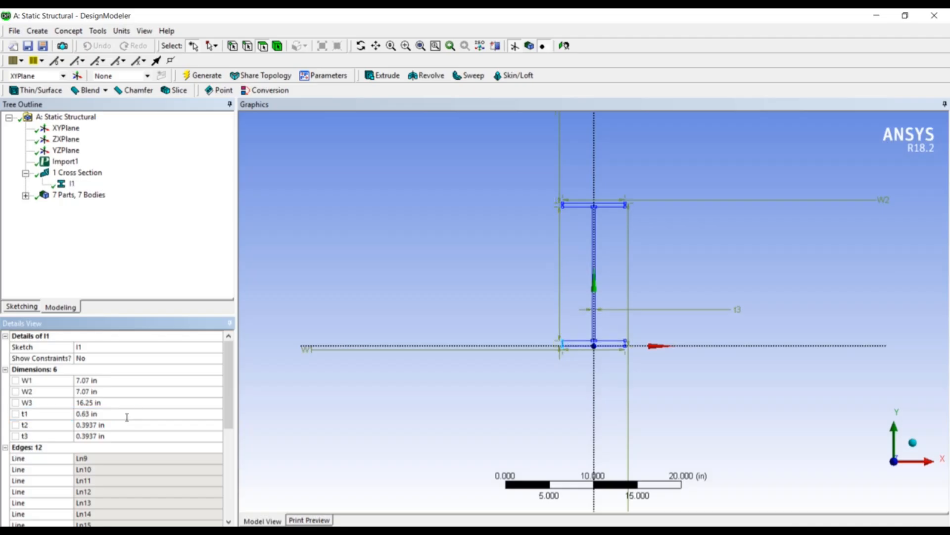
click(127, 426)
text(0.)
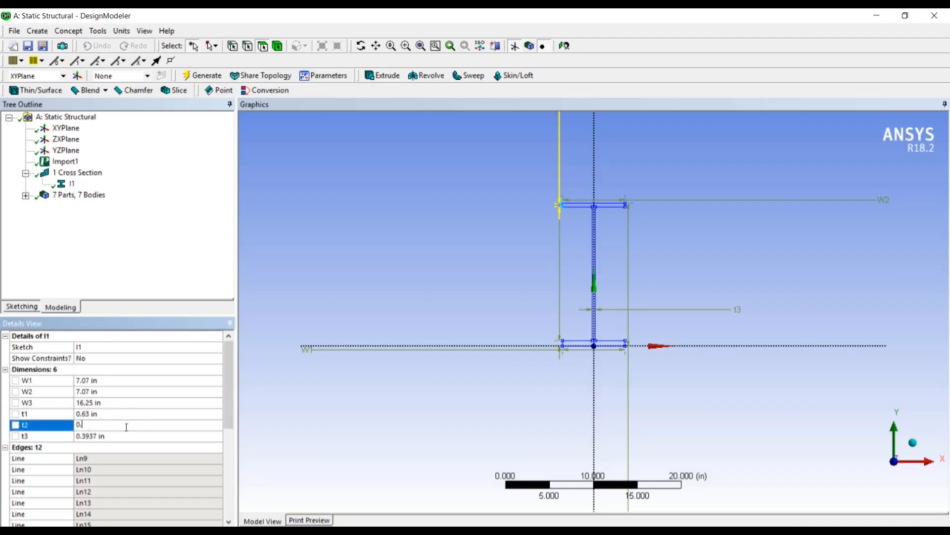
text(63)
click(131, 437)
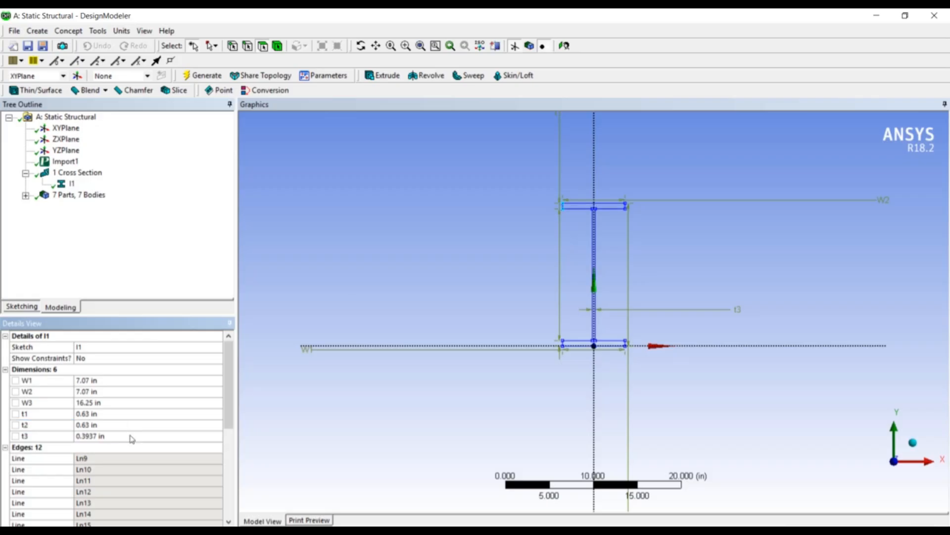
text(0.38)
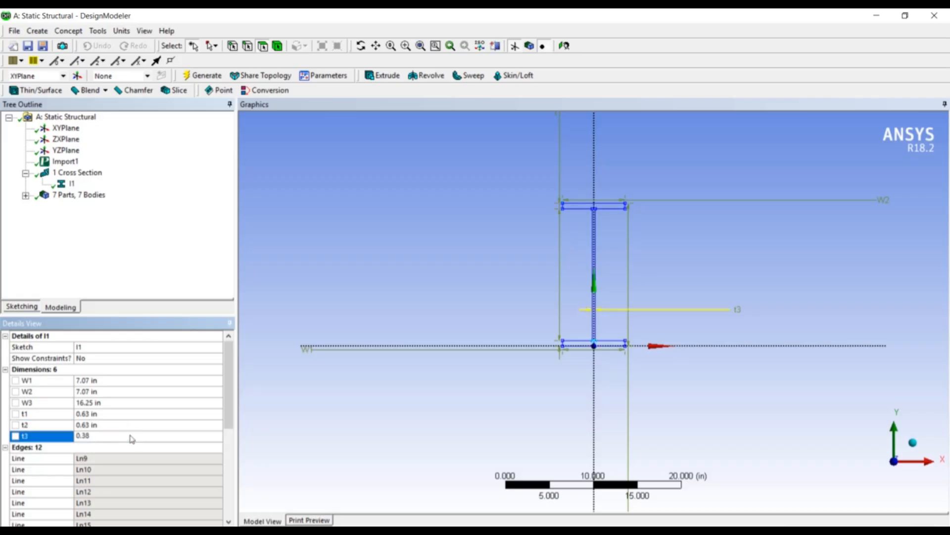
key(Return)
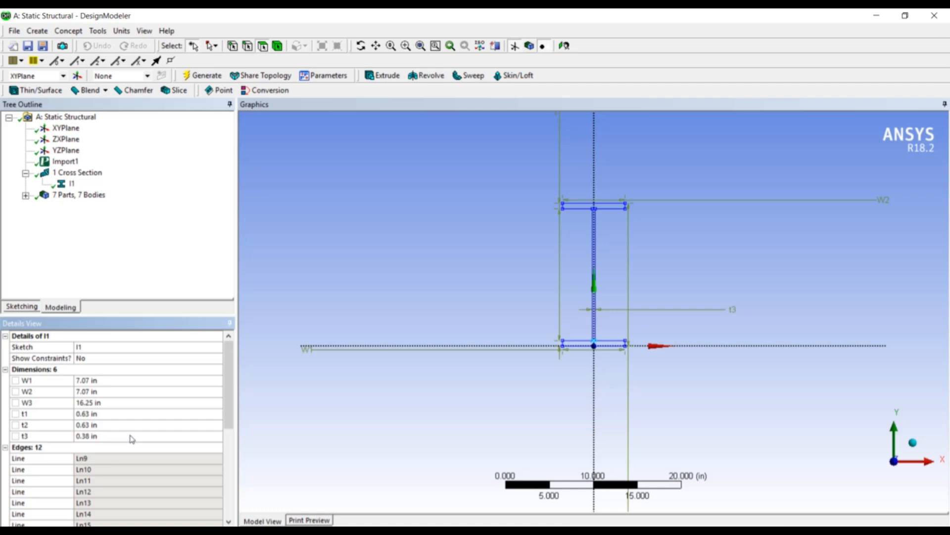
- Assign the I1 cross section to the line body of the imported stage
click(25, 196)
click(87, 218)
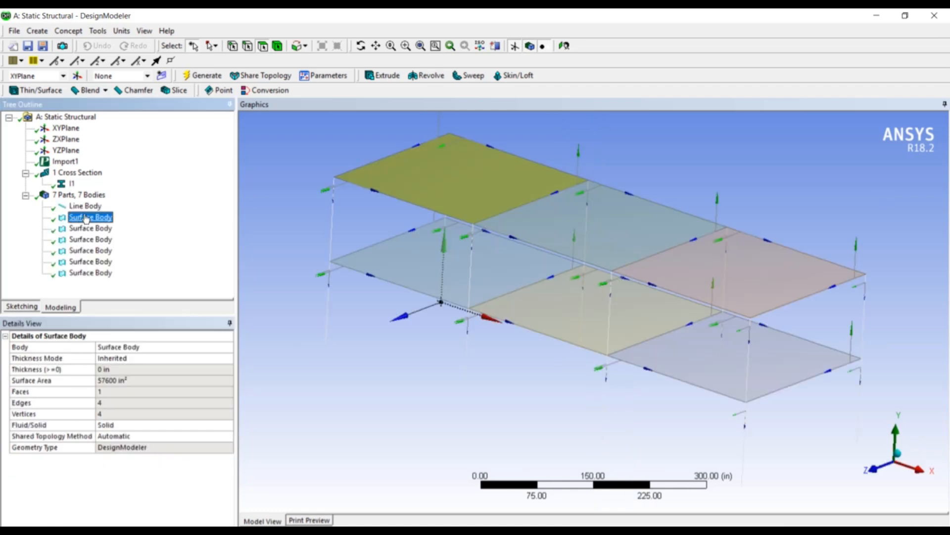
click(85, 210)
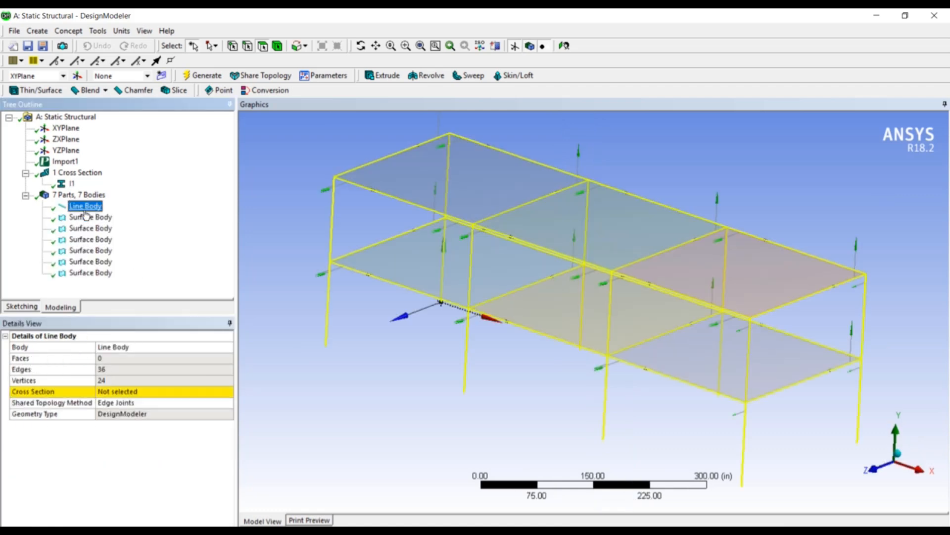
click(139, 392)
click(227, 392)
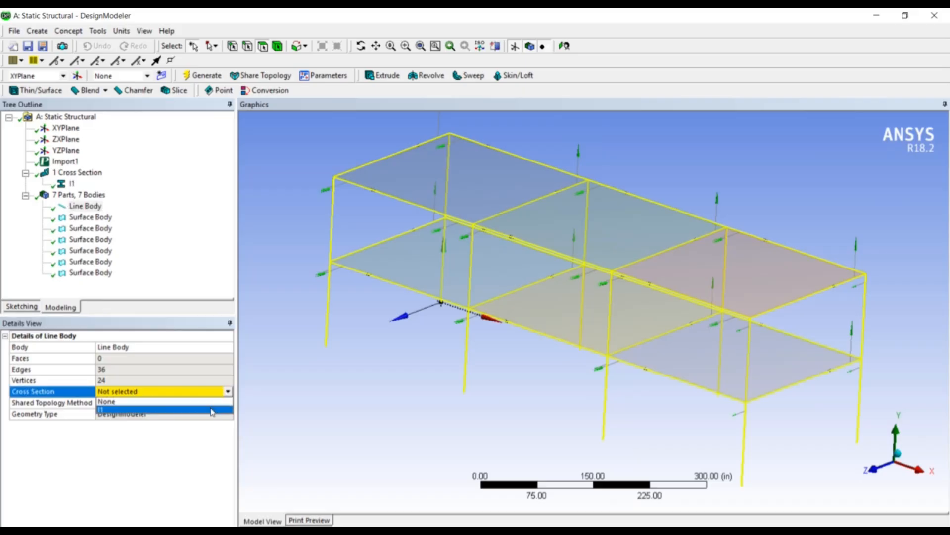
click(213, 411)
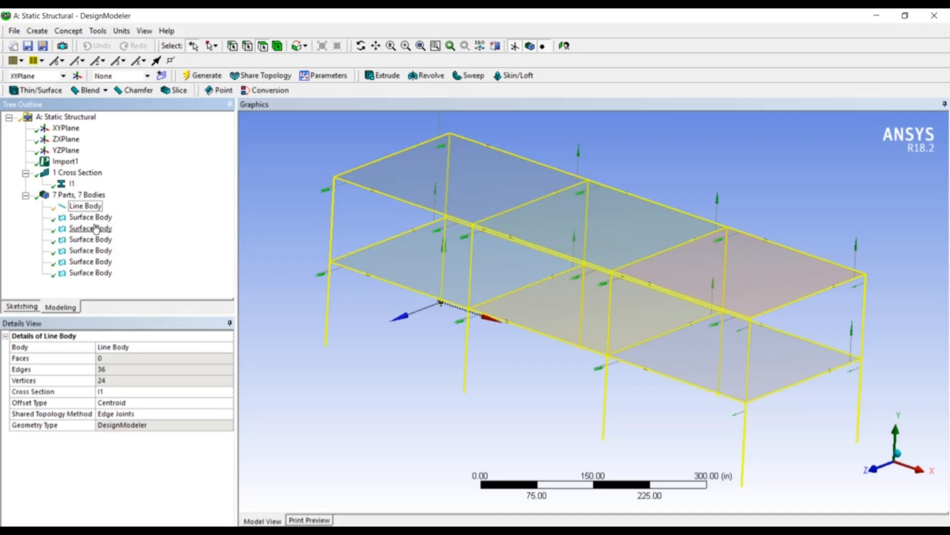
- Form a new part from the line body and all six surface bodies
click(86, 206)
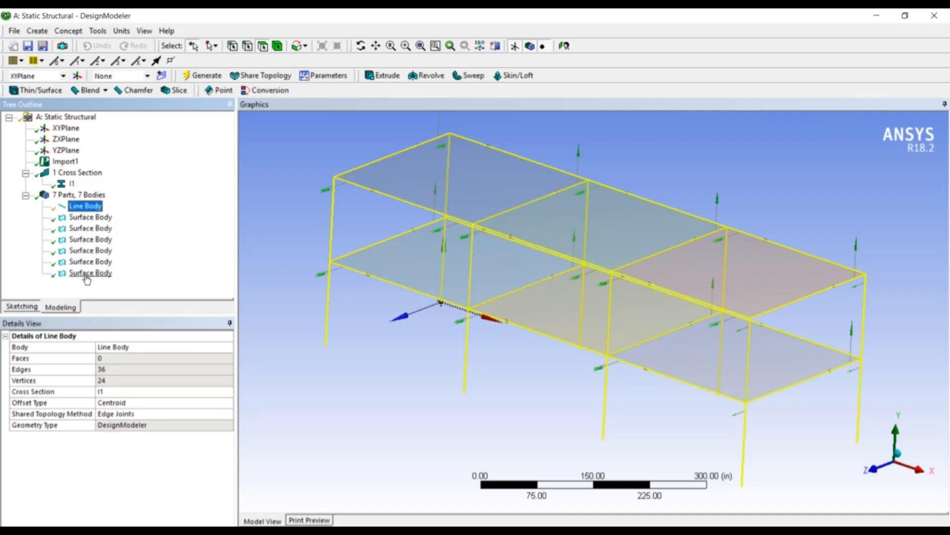
shift+click(87, 275)
right_click(87, 277)
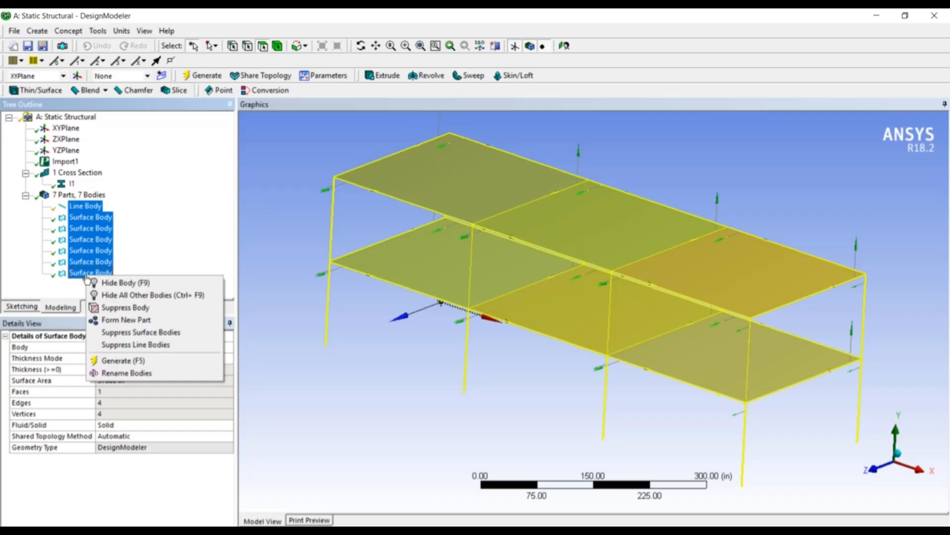
click(126, 319)
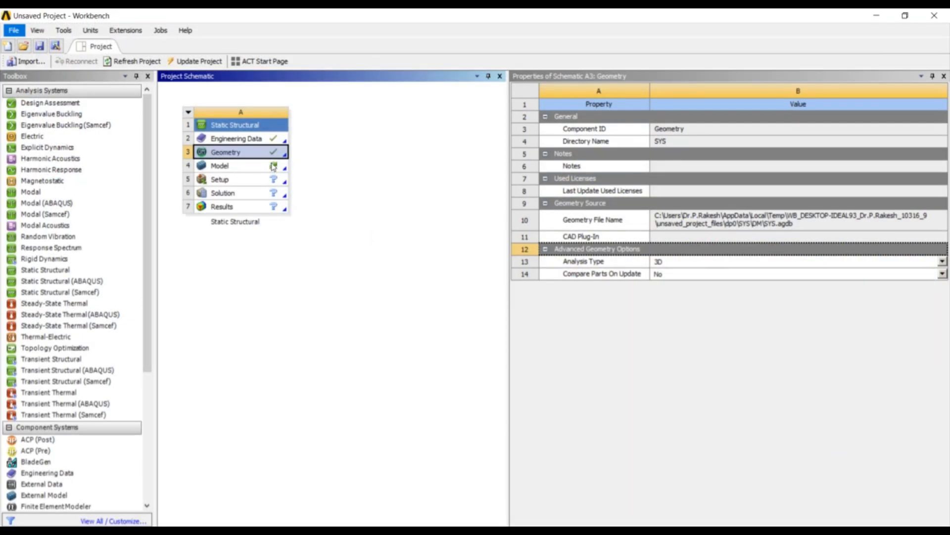
- Open the model in Mechanical and, with all six surface bodies selected, switch the units to U.S. Customary (in, lbm, lbf, °F, s, V, A)
click(274, 166)
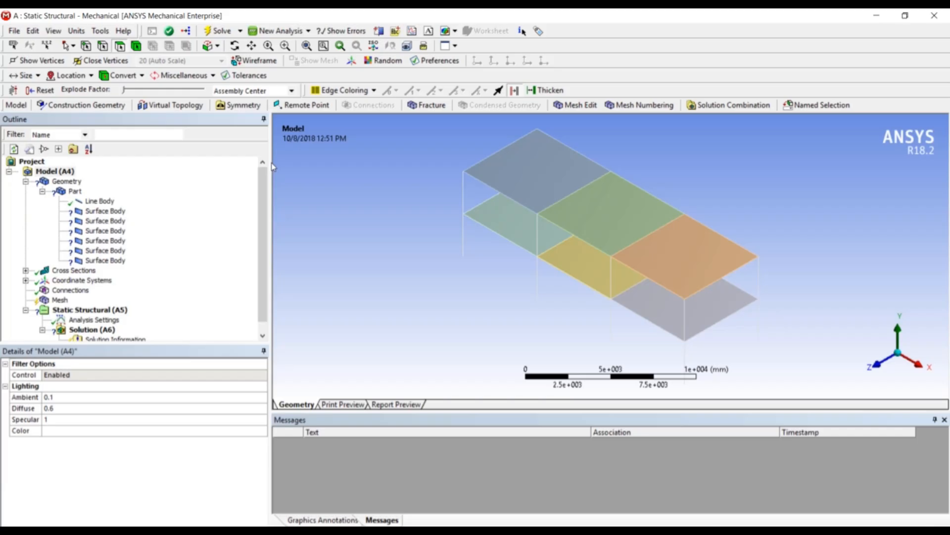
click(101, 211)
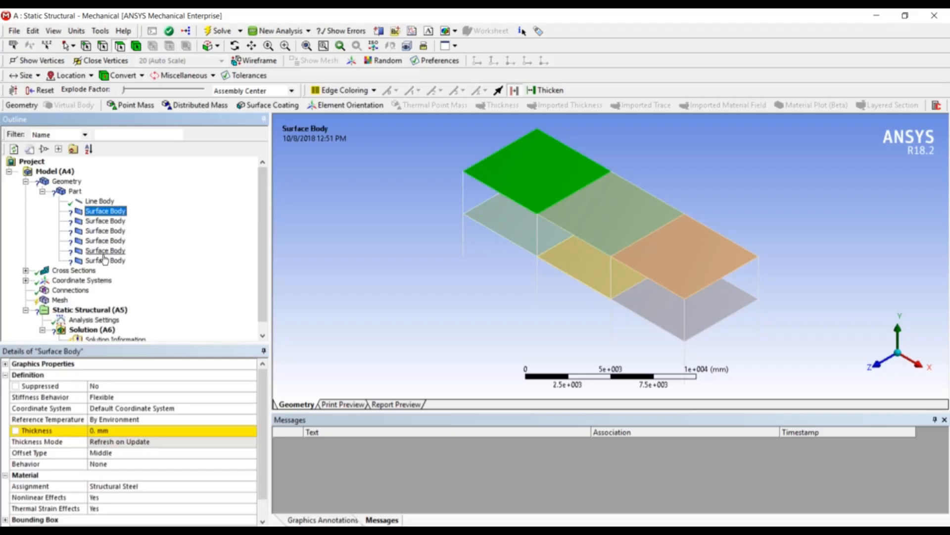
shift+click(105, 260)
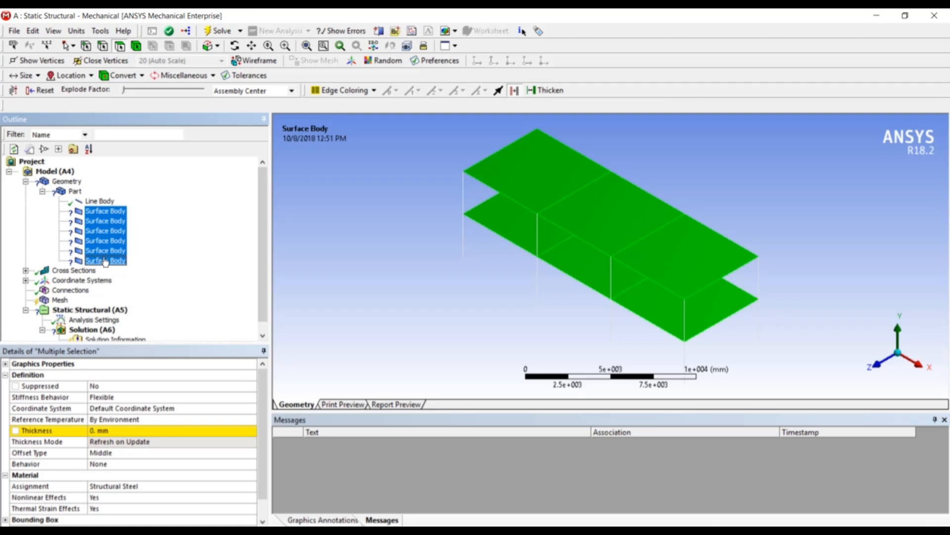
click(77, 30)
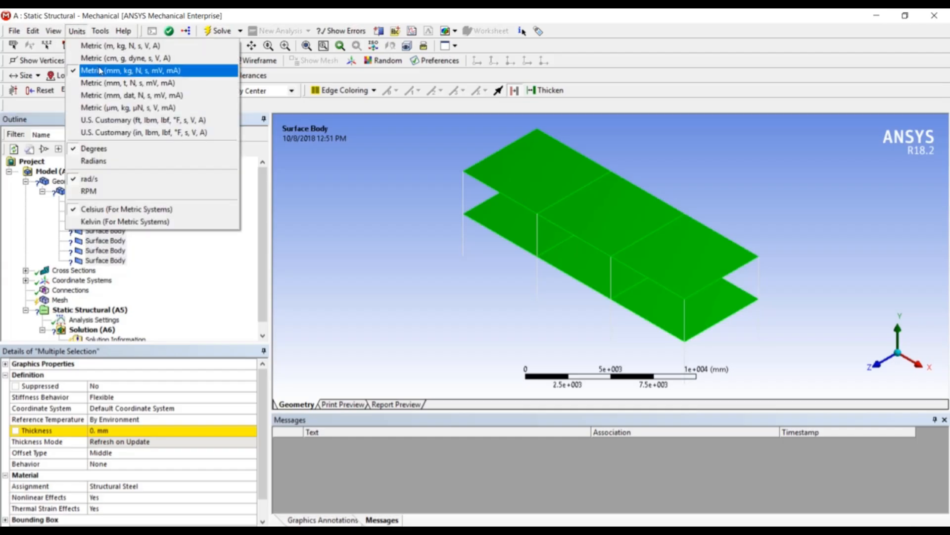
click(105, 133)
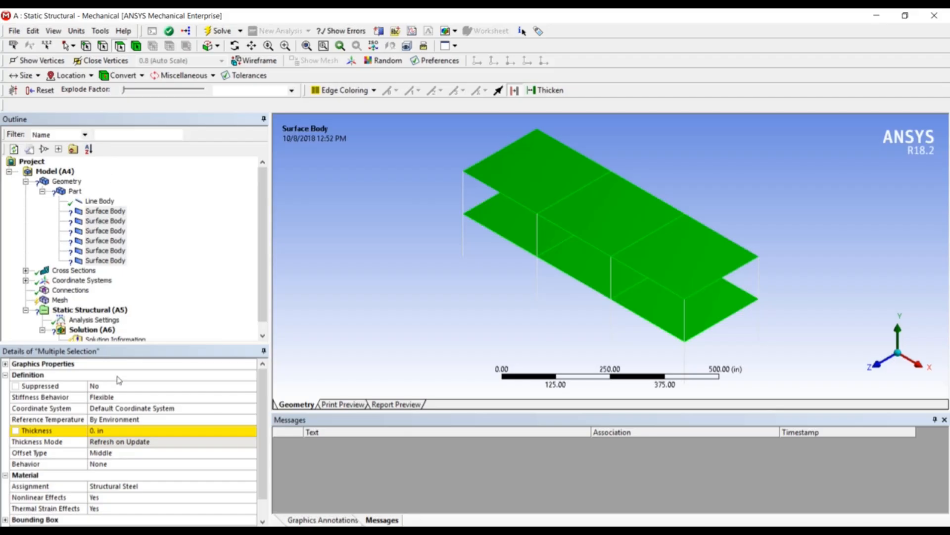
- Set the thickness of all six surface bodies to 5 in
click(119, 430)
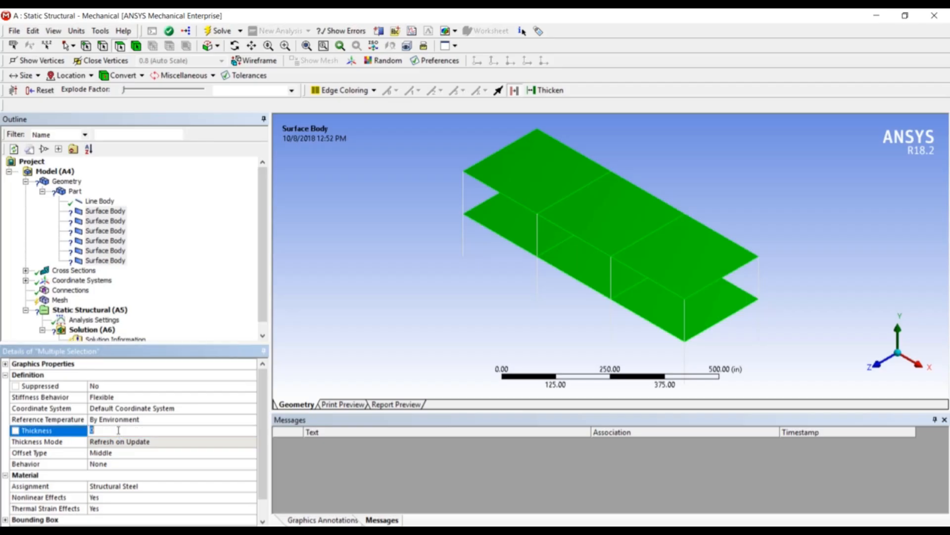
text(5)
key(Return)
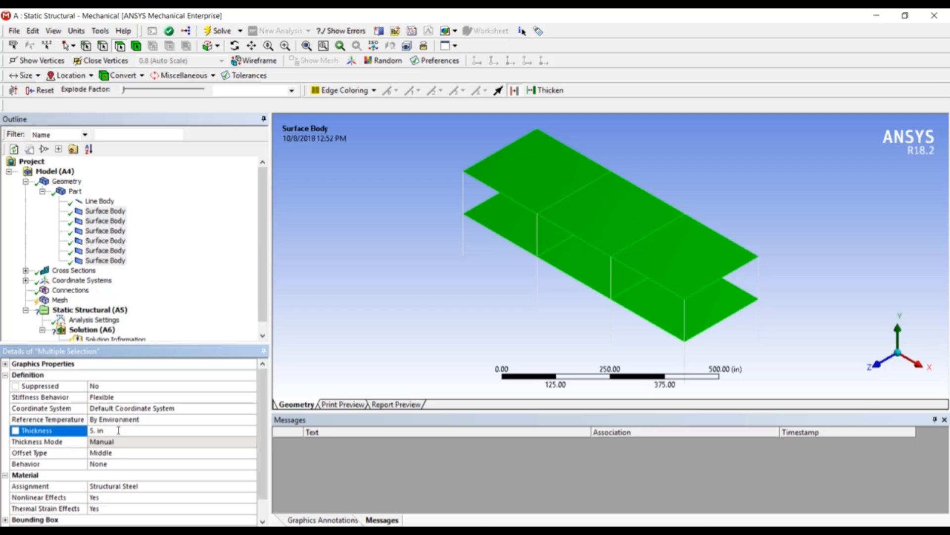
click(196, 300)
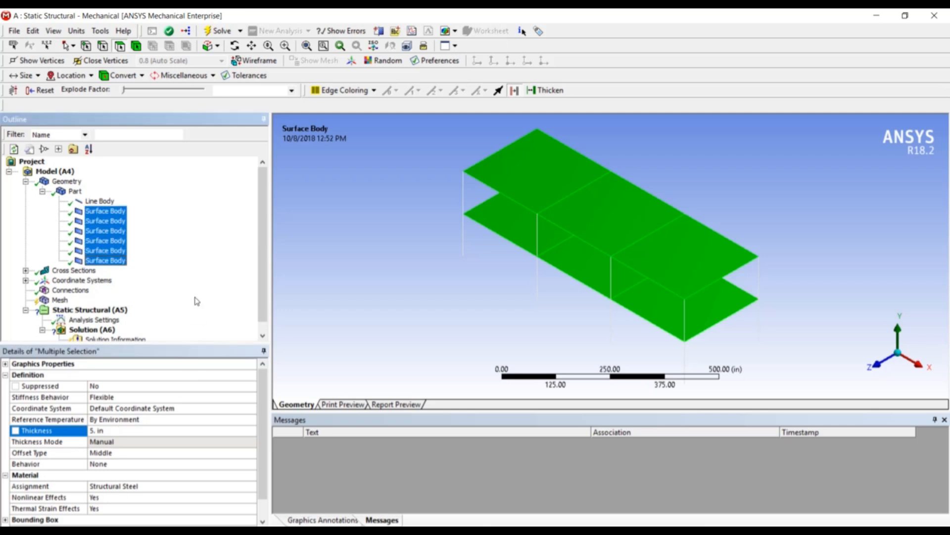
- Add a pressure load to the static structural analysis and scope it to the three upper slab faces
click(106, 310)
right_click(106, 313)
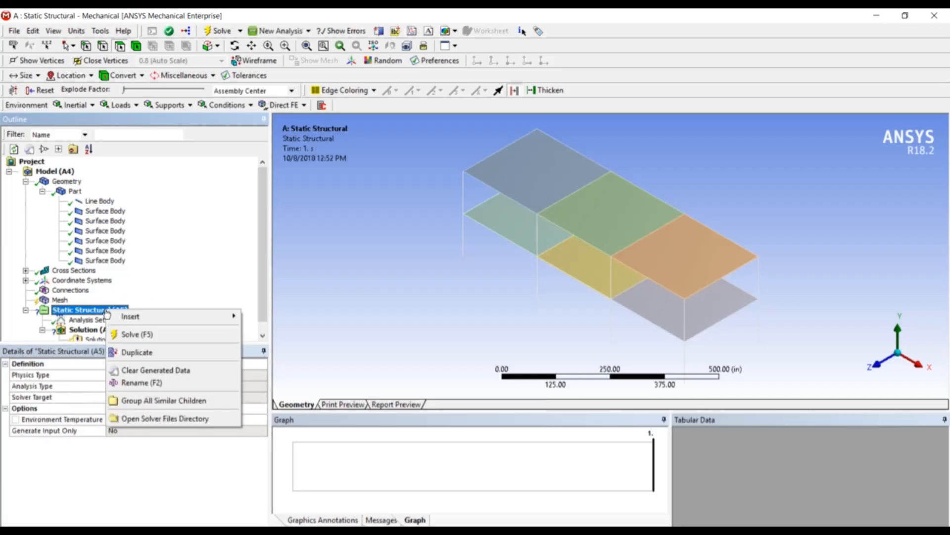
mouse_move(137, 319)
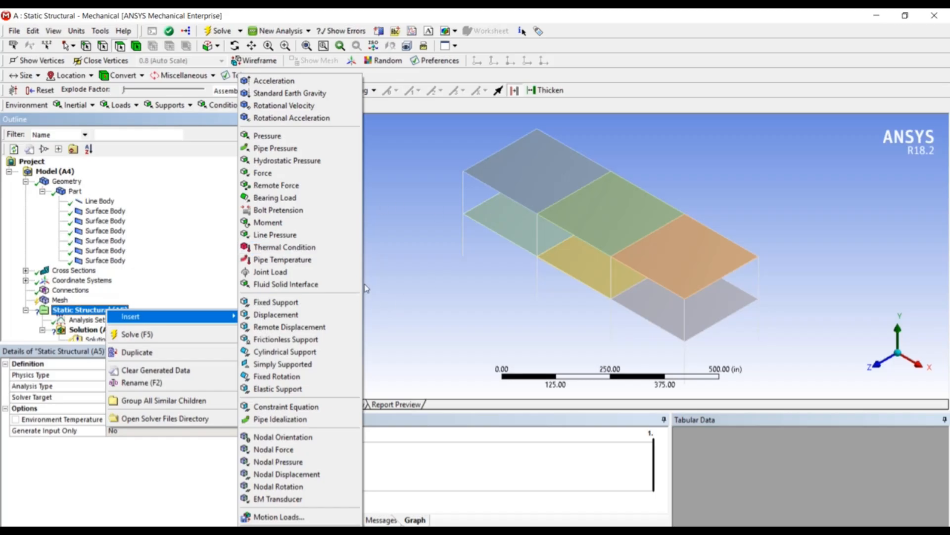
click(326, 136)
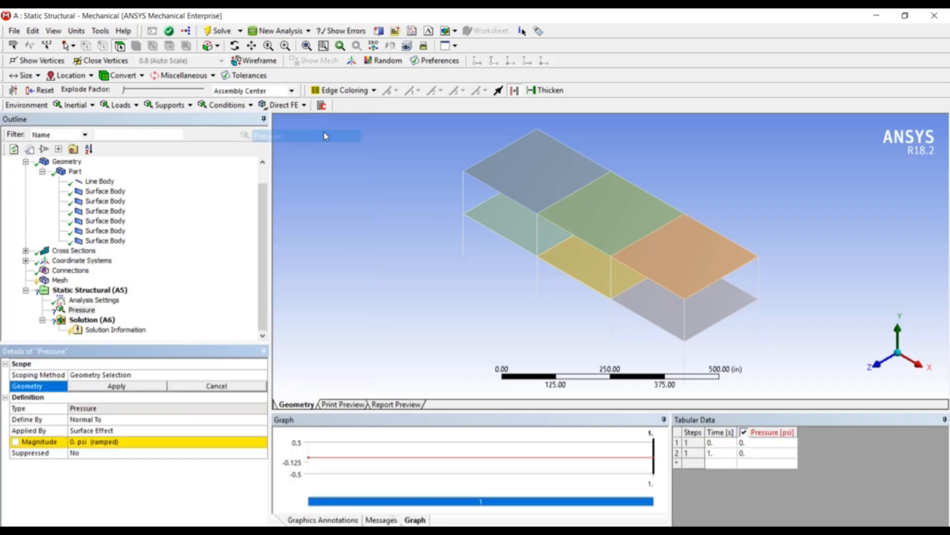
click(544, 188)
ctrl+click(625, 227)
ctrl+click(680, 258)
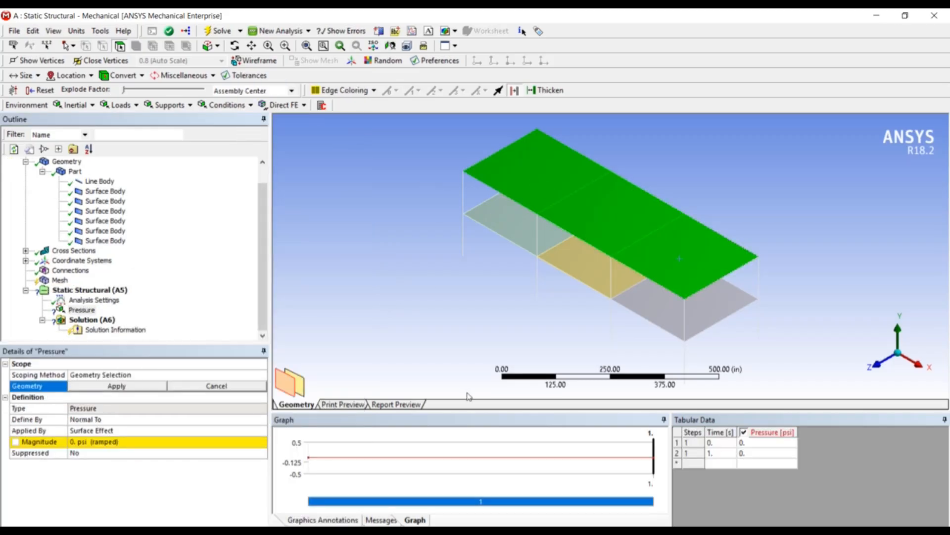
click(140, 386)
- Set the magnitude of the pressure on the upper slabs to 50 psi
click(173, 419)
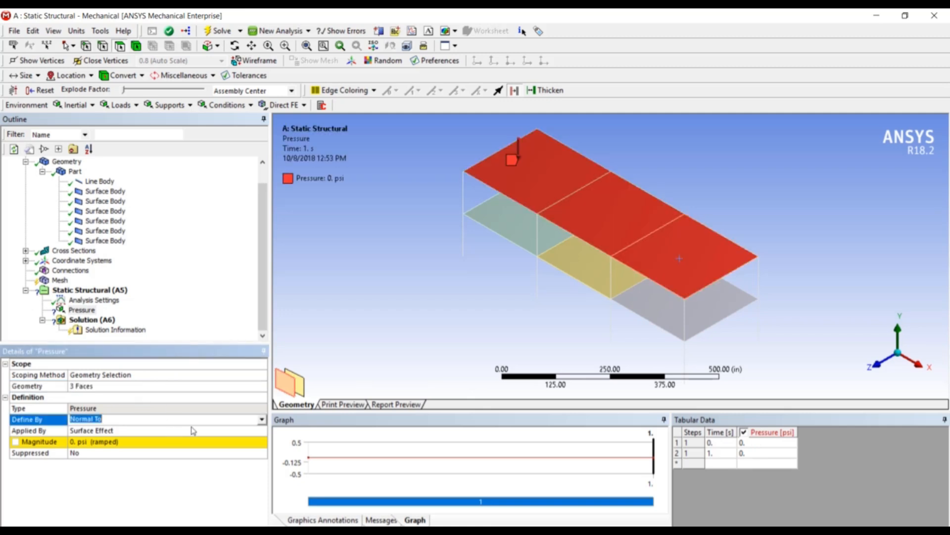
click(116, 442)
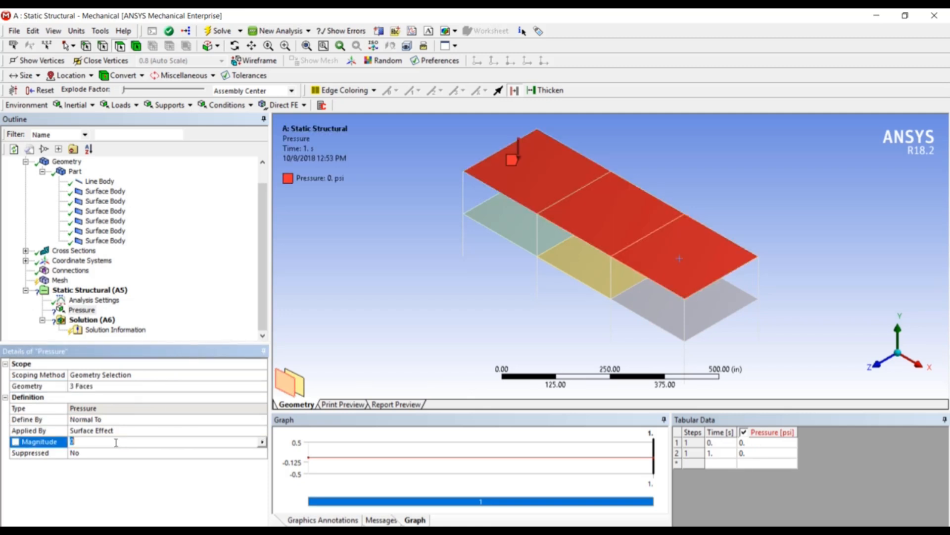
text(50)
key(Return)
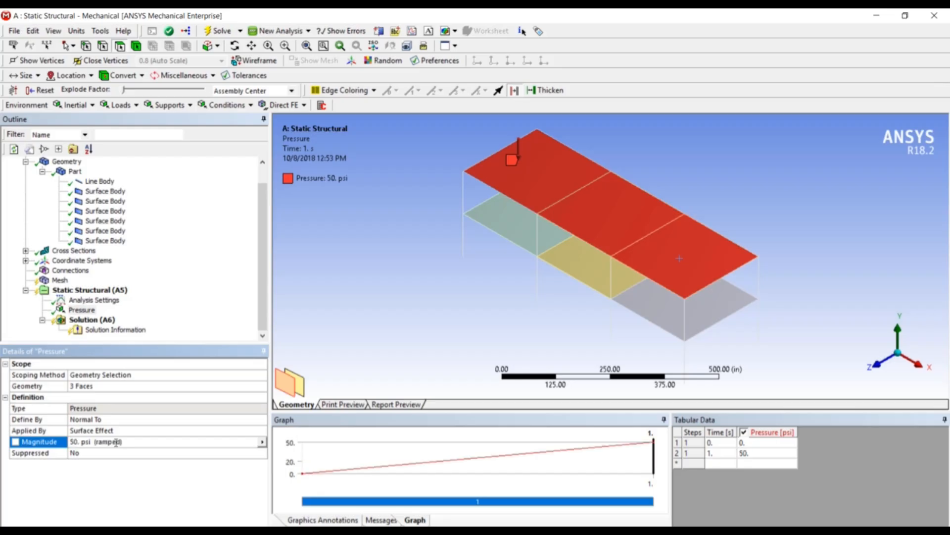
- Try to solve the static structural analysis with only the pressure load defined
click(77, 293)
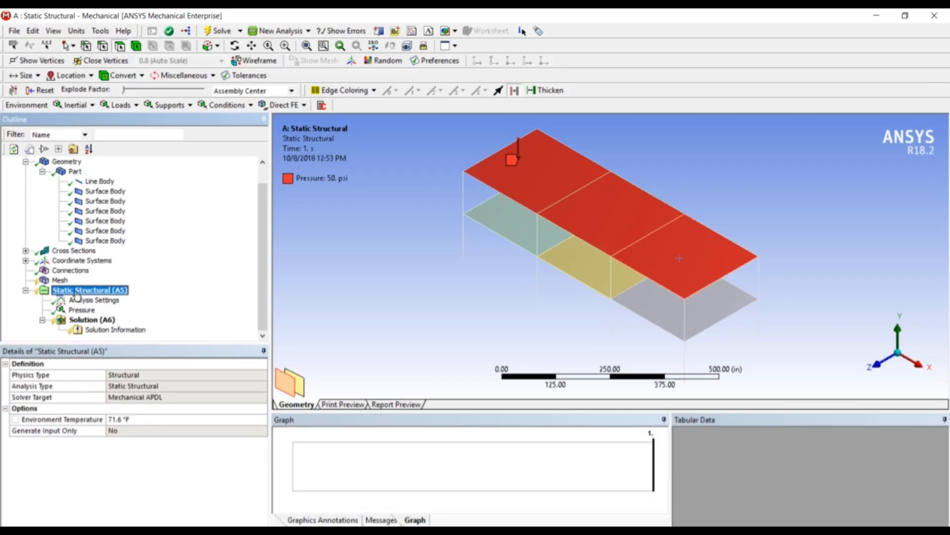
right_click(76, 293)
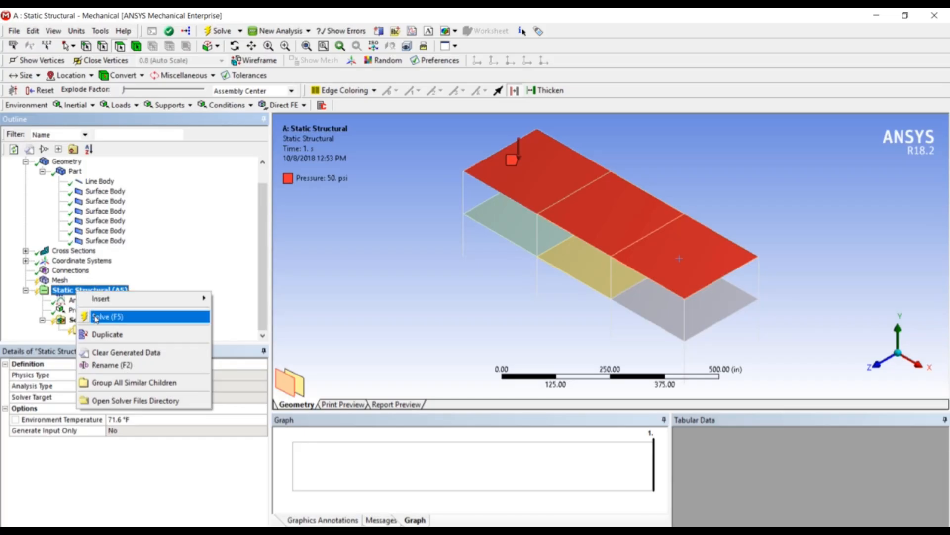
click(96, 319)
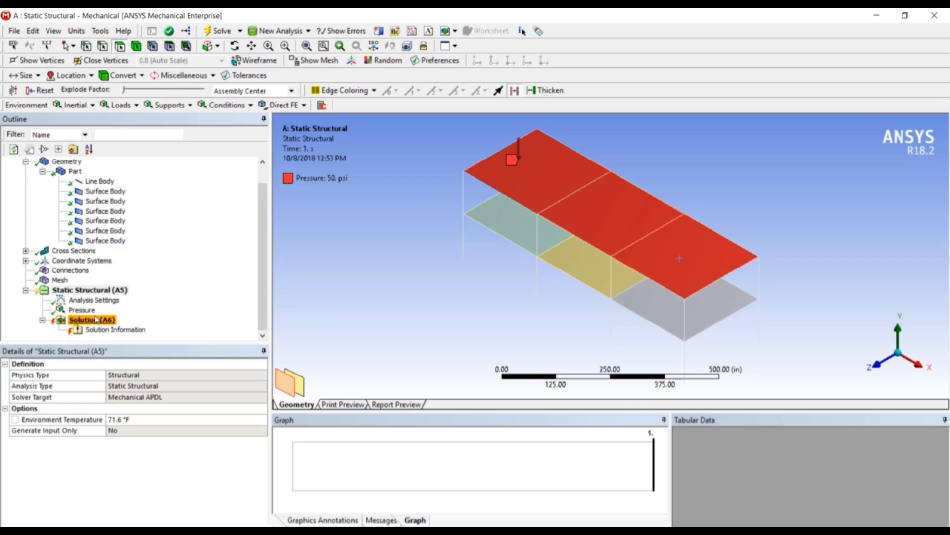
- Add a fixed support at the eight vertices at the base of the columns
right_click(112, 290)
mouse_move(136, 299)
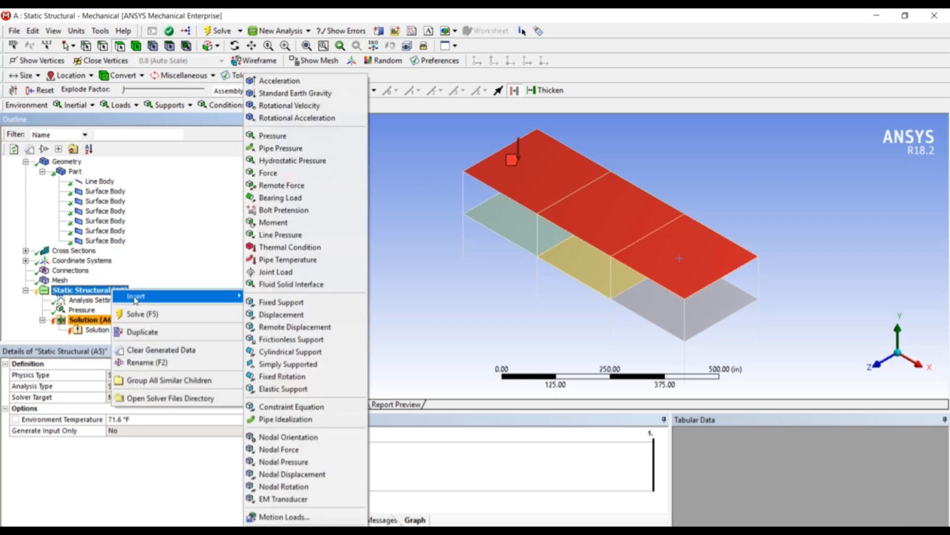
click(282, 302)
middle_drag(404, 289, 422, 273)
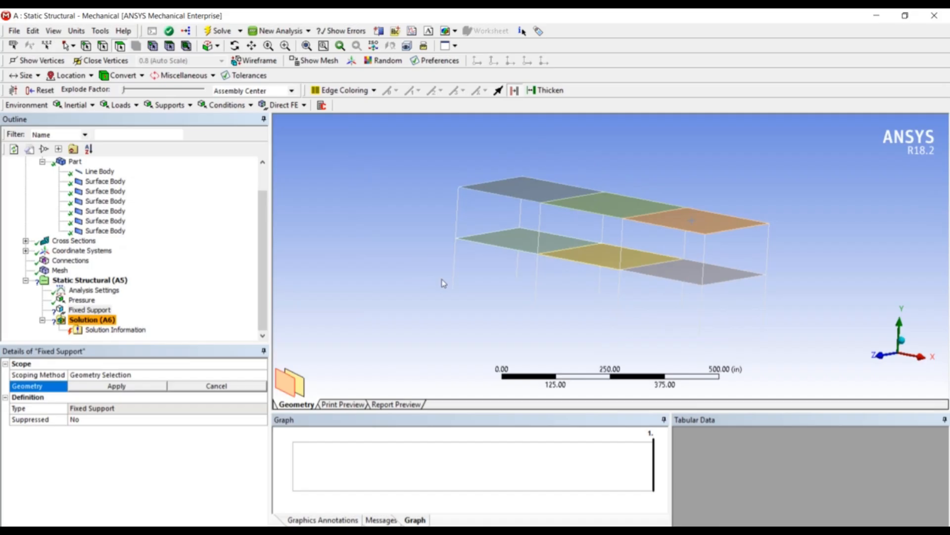
click(86, 46)
click(450, 296)
ctrl+click(515, 286)
ctrl+click(602, 300)
ctrl+click(617, 319)
ctrl+click(680, 312)
ctrl+click(696, 339)
ctrl+click(764, 330)
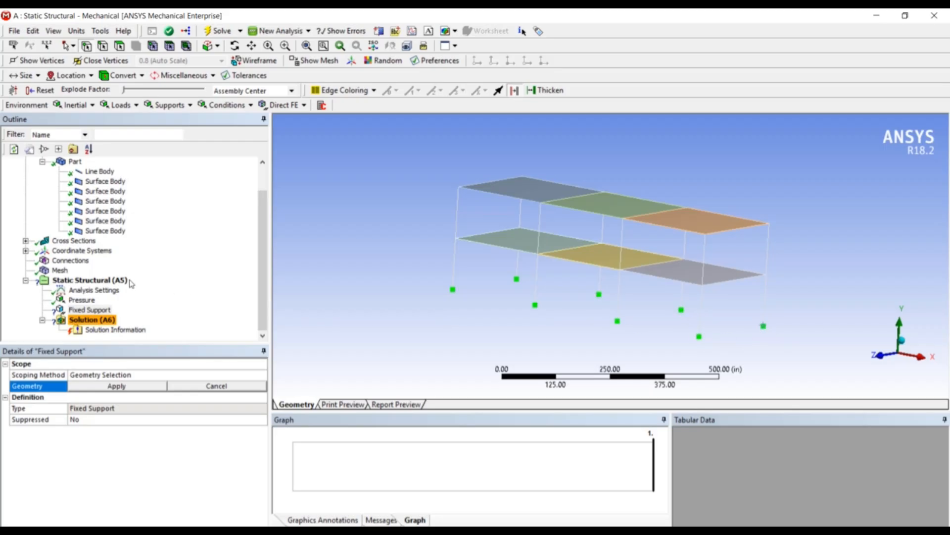
click(85, 386)
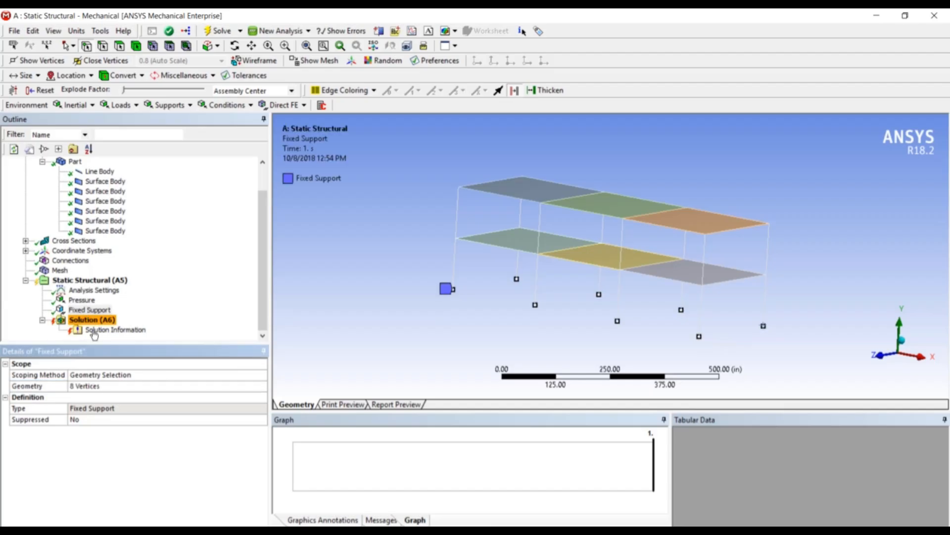
- Solve the static structural analysis with the pressure and fixed support applied, and select Solution (A6)
right_click(94, 280)
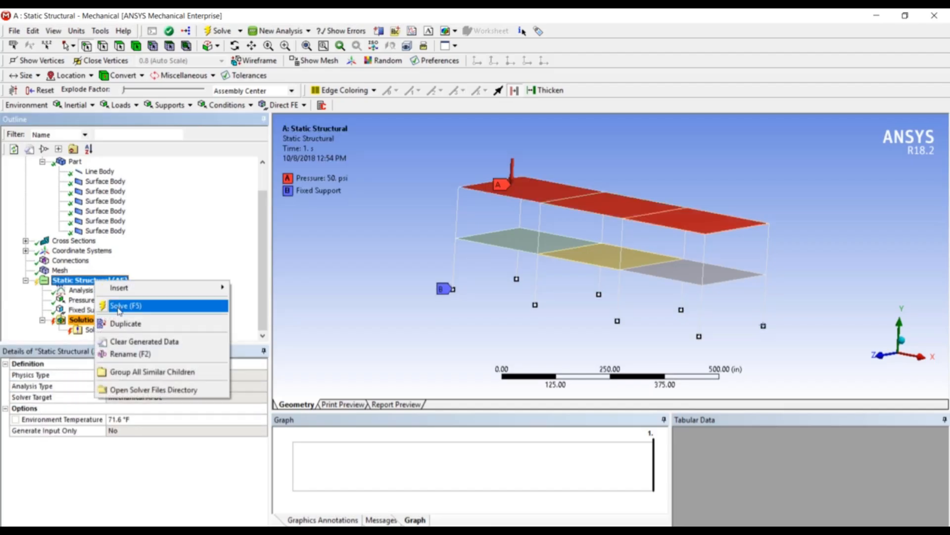
click(118, 308)
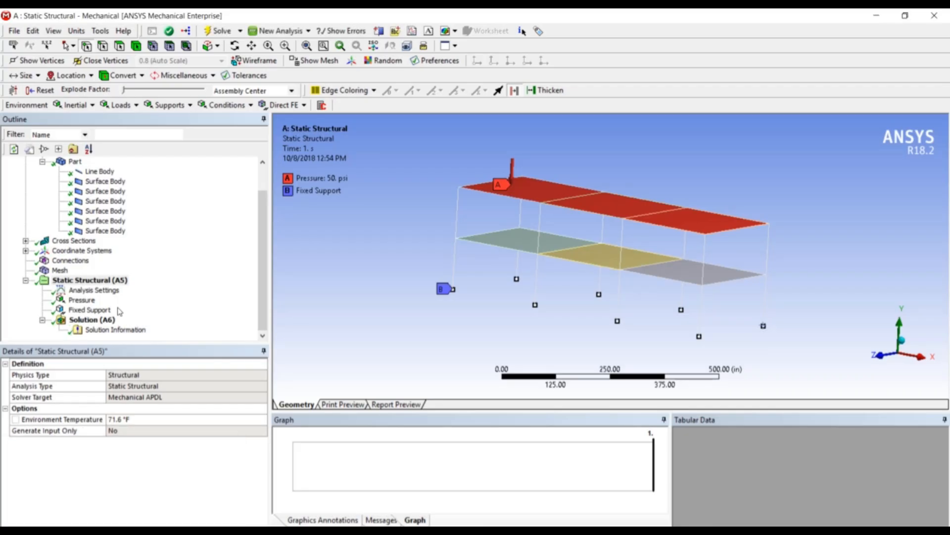
click(91, 320)
right_click(107, 322)
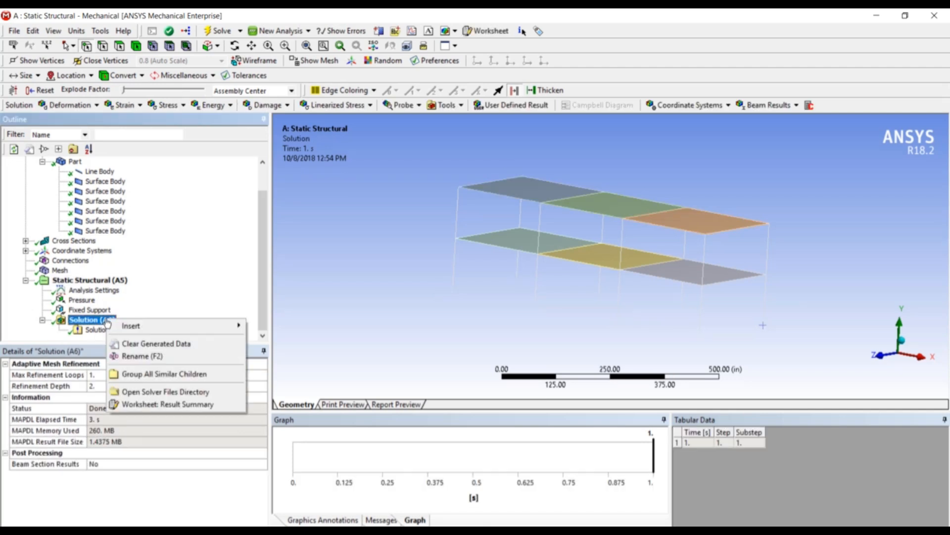
mouse_move(144, 328)
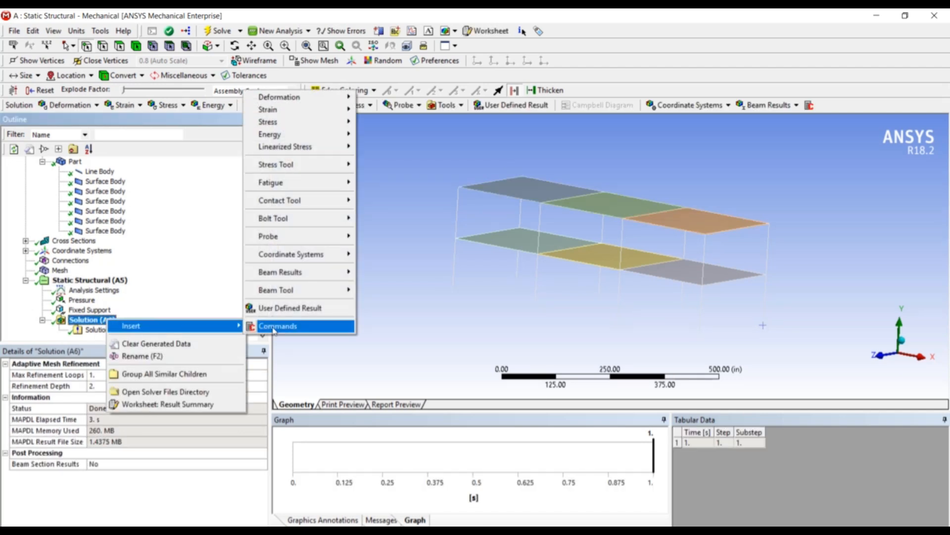
mouse_move(300, 147)
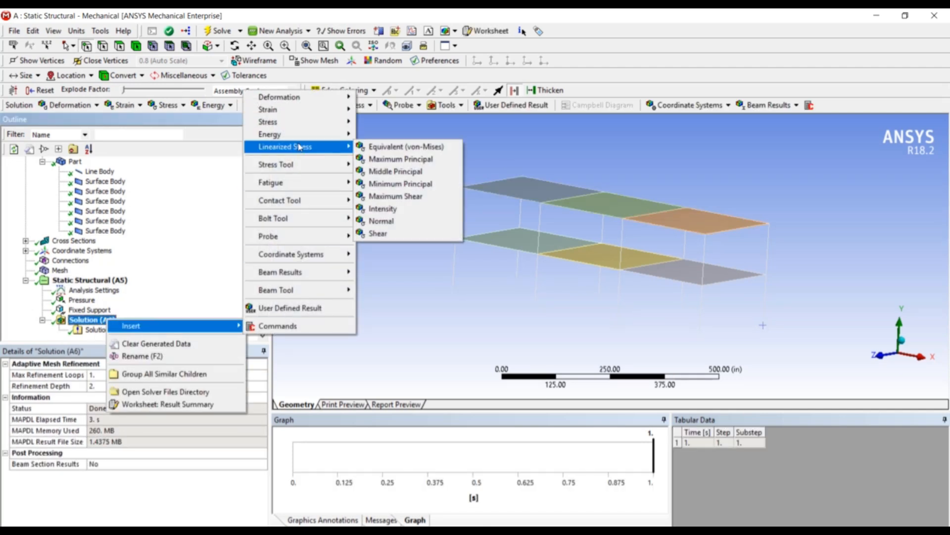
click(222, 211)
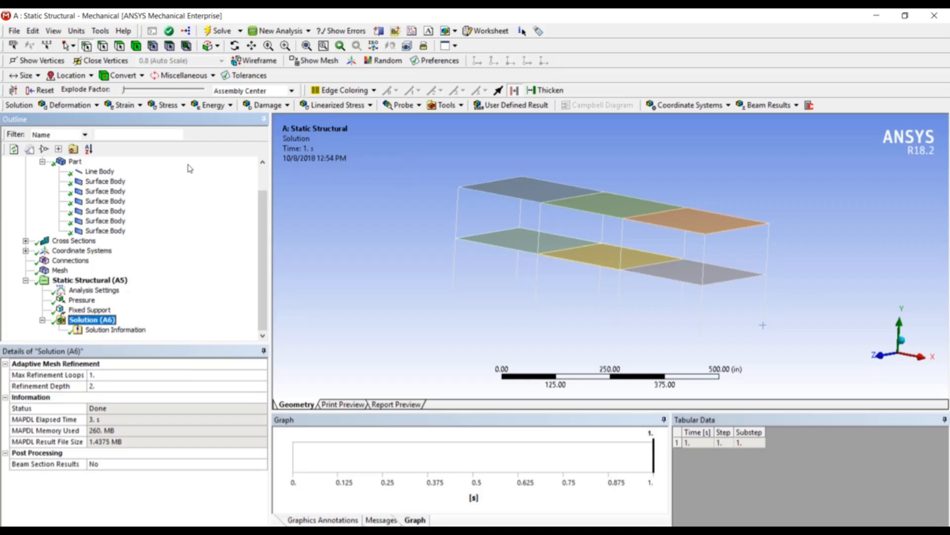
- Add an Equivalent (von-Mises) stress result for all bodies, evaluate it and view the deformed stage from the side
click(168, 105)
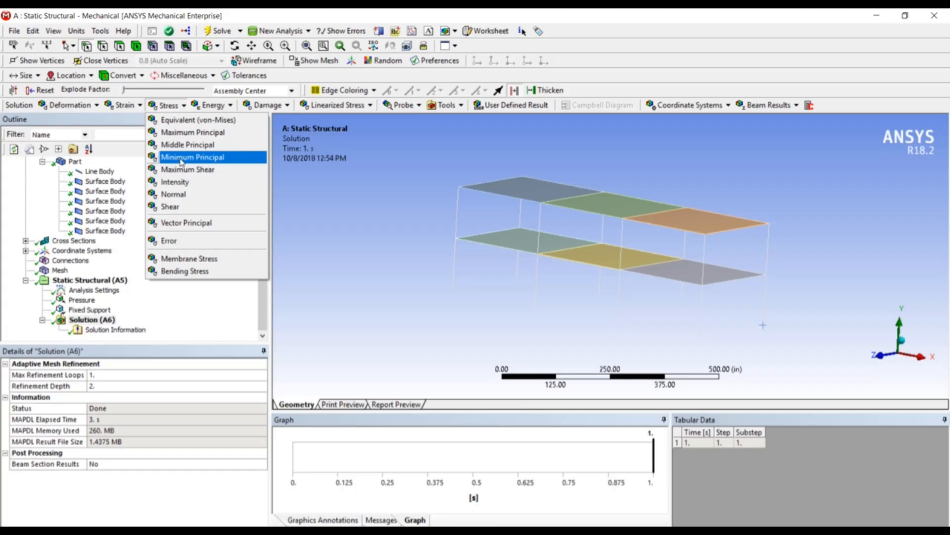
click(202, 120)
right_click(127, 330)
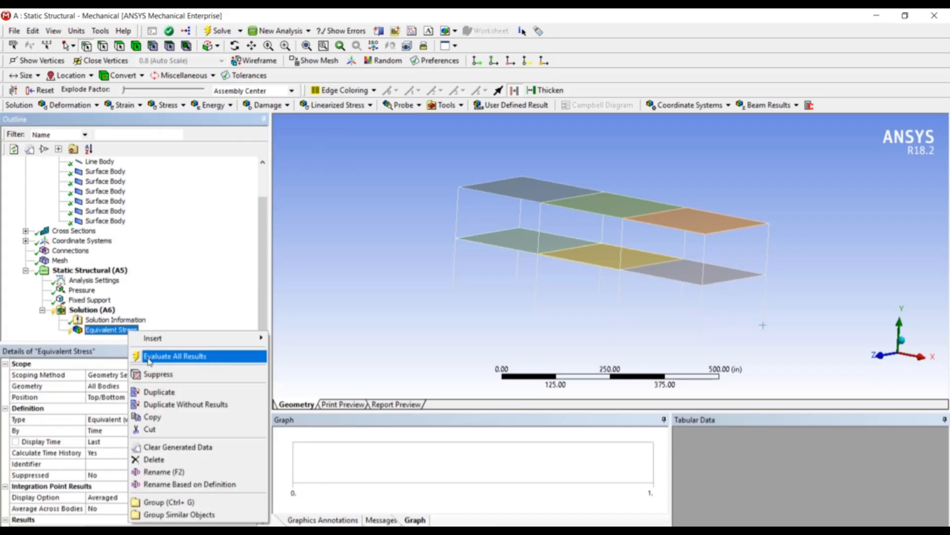
click(149, 357)
drag(454, 293, 428, 301)
drag(515, 302, 510, 259)
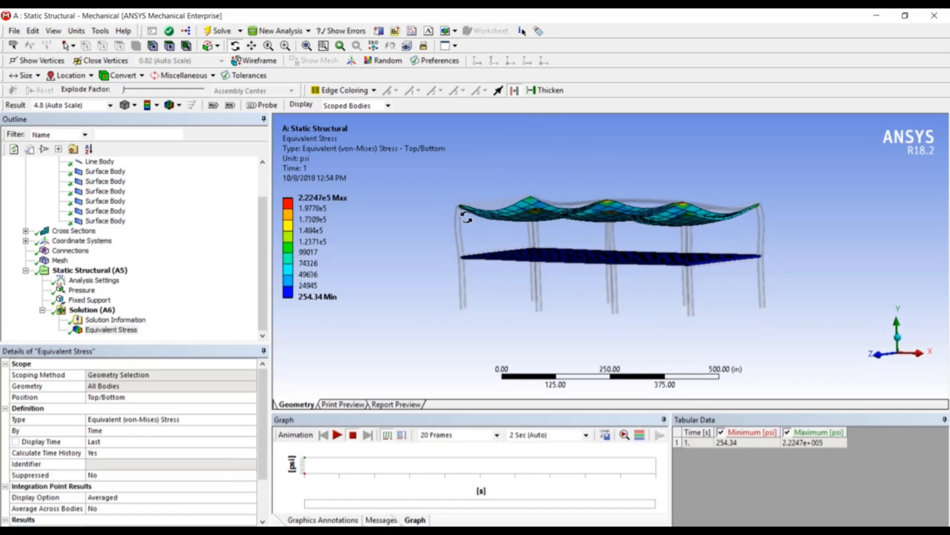
- Add a Shear-Moment Diagram beam result to the solution
right_click(100, 310)
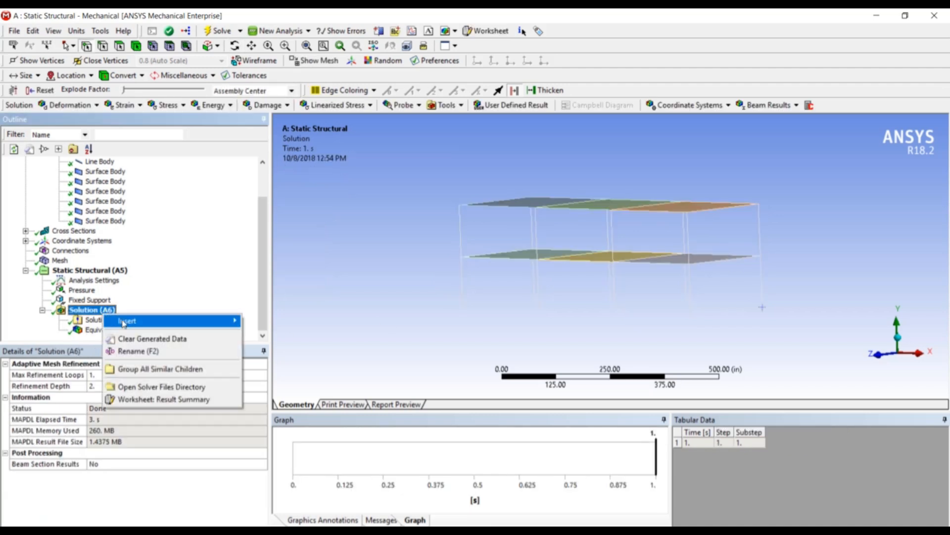
mouse_move(123, 323)
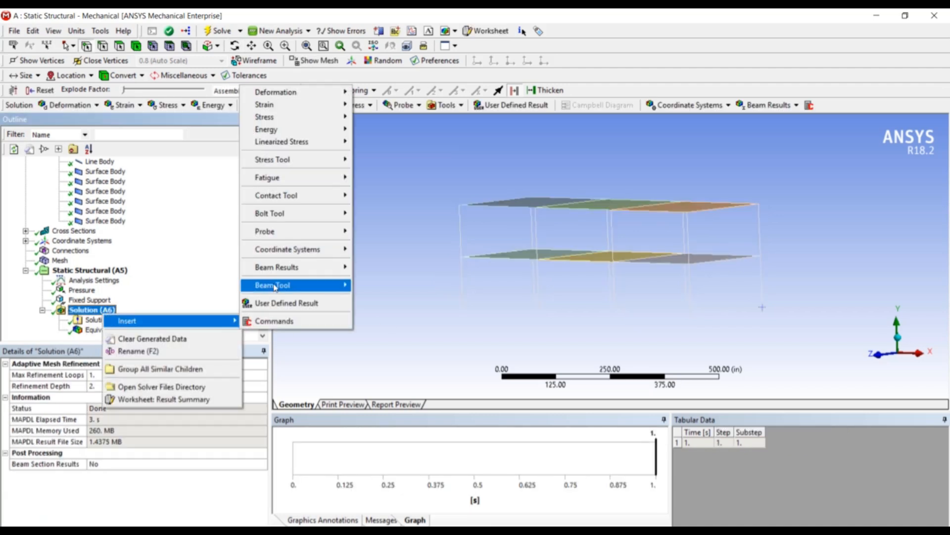
mouse_move(285, 270)
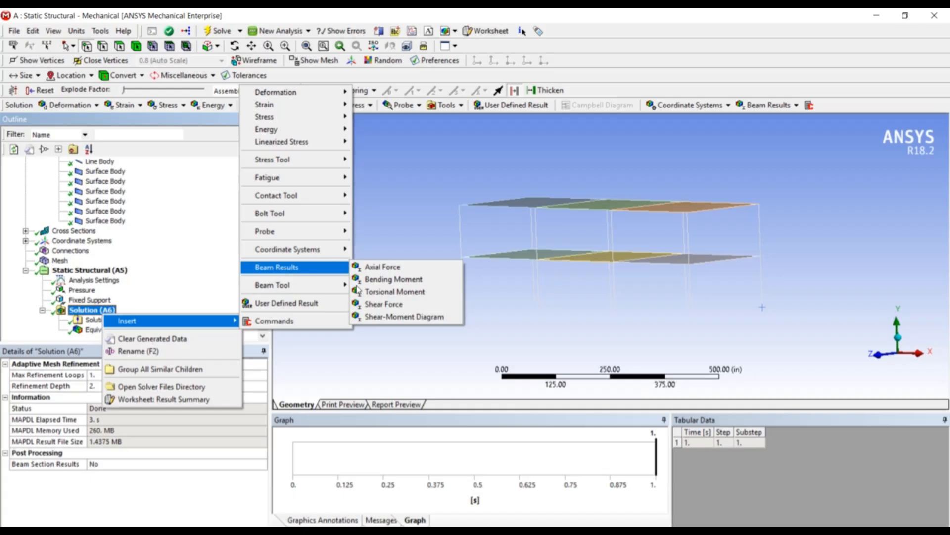
click(411, 317)
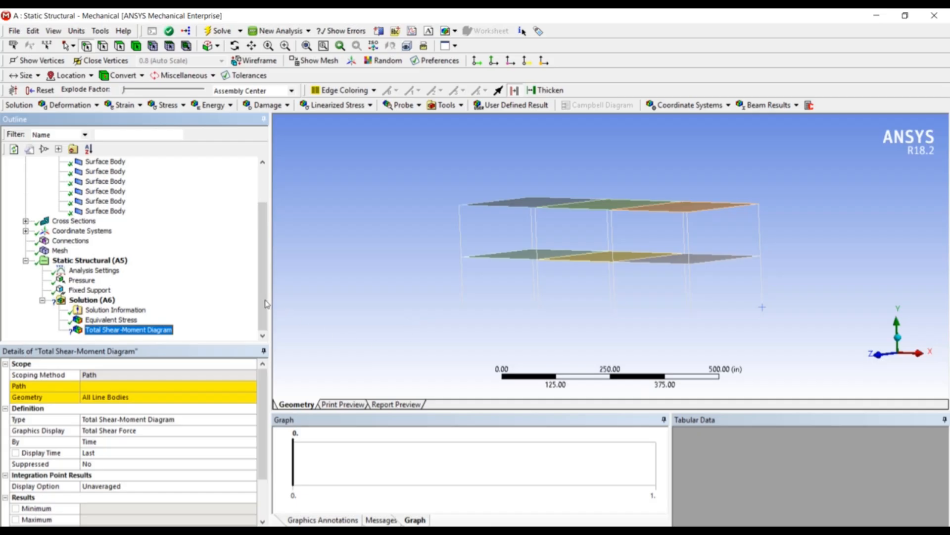
- Add construction geometry to the model and insert a path in it
scroll(268, 304, up, 2)
click(47, 172)
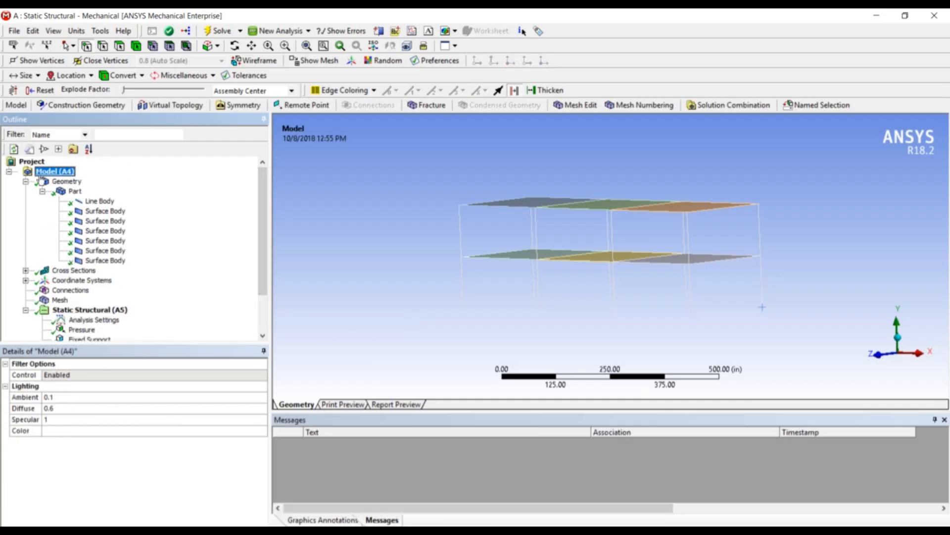
click(110, 105)
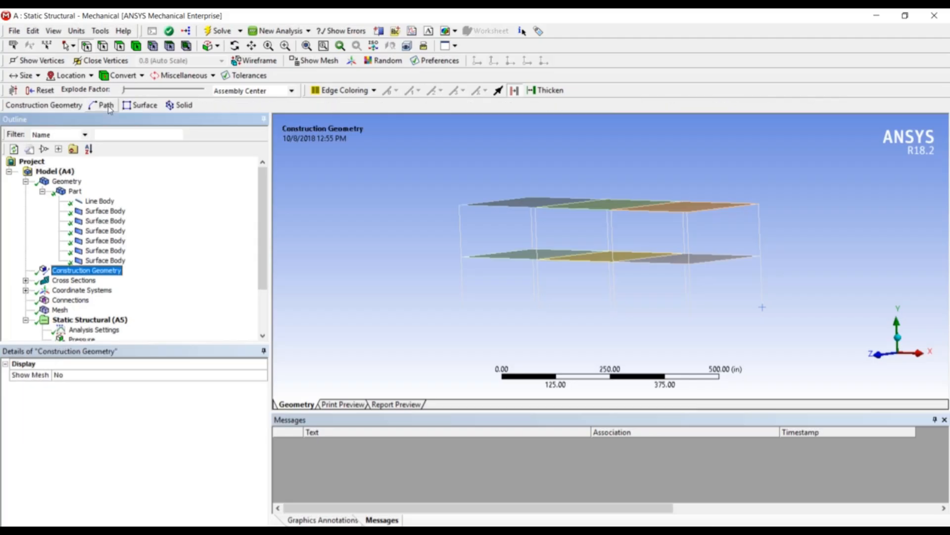
right_click(108, 276)
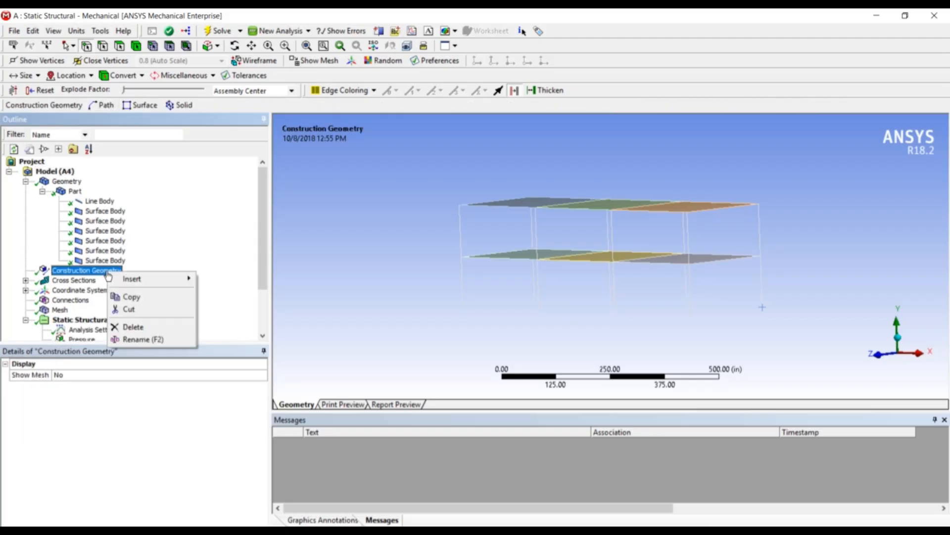
mouse_move(134, 279)
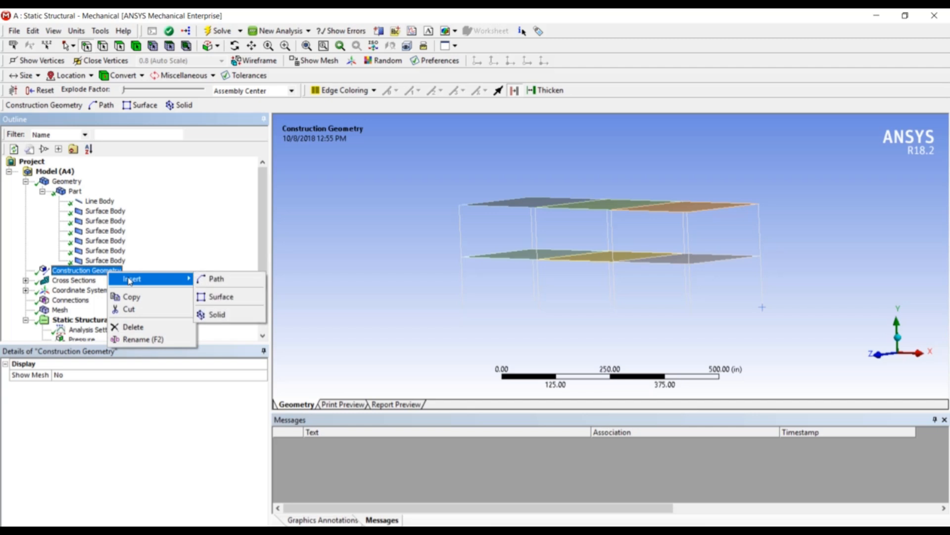
click(209, 280)
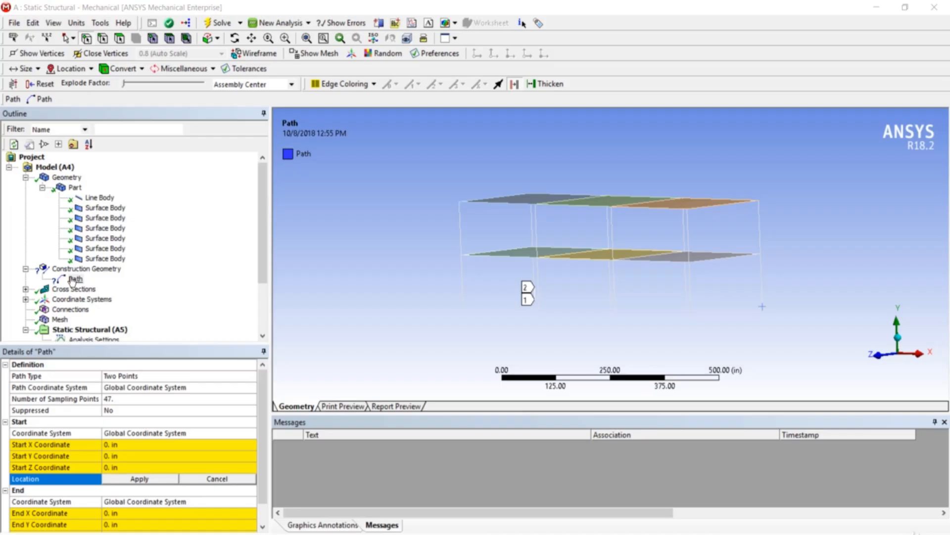
- Set the path type to Edge and scope it to the lower-story corner column edge at the stage's negative-X end
click(198, 376)
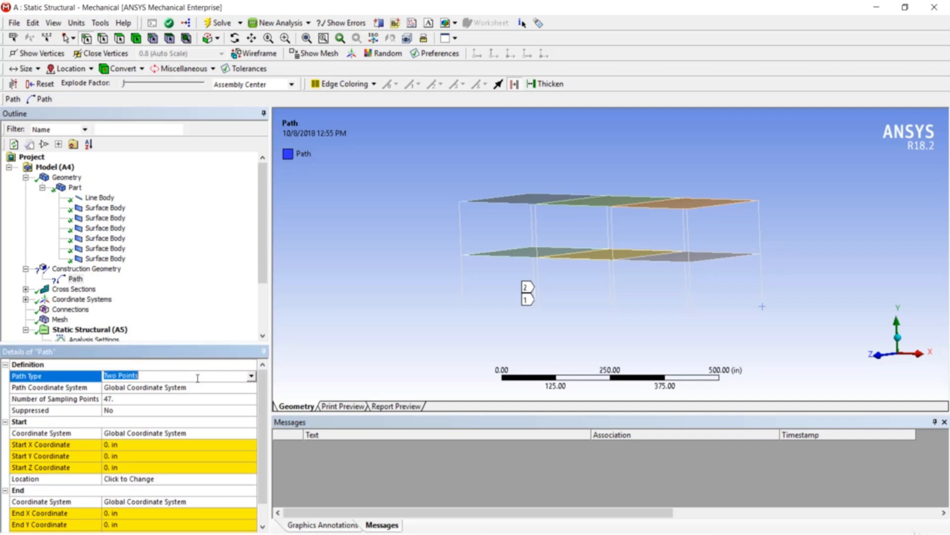
click(252, 377)
click(252, 394)
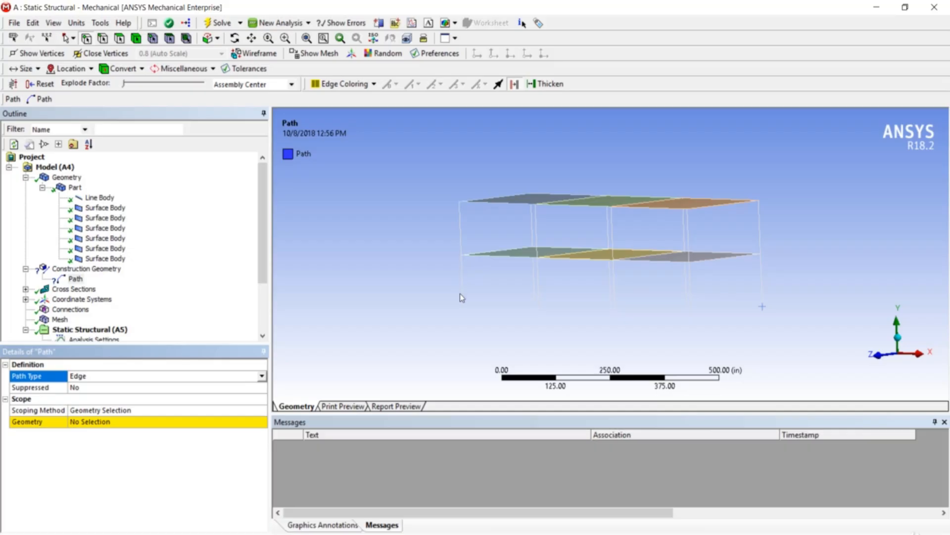
click(89, 427)
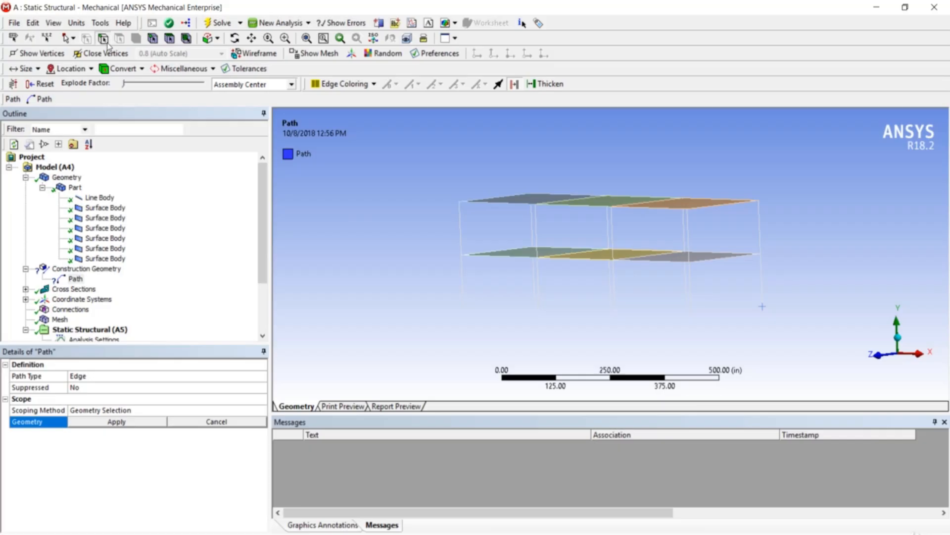
click(465, 289)
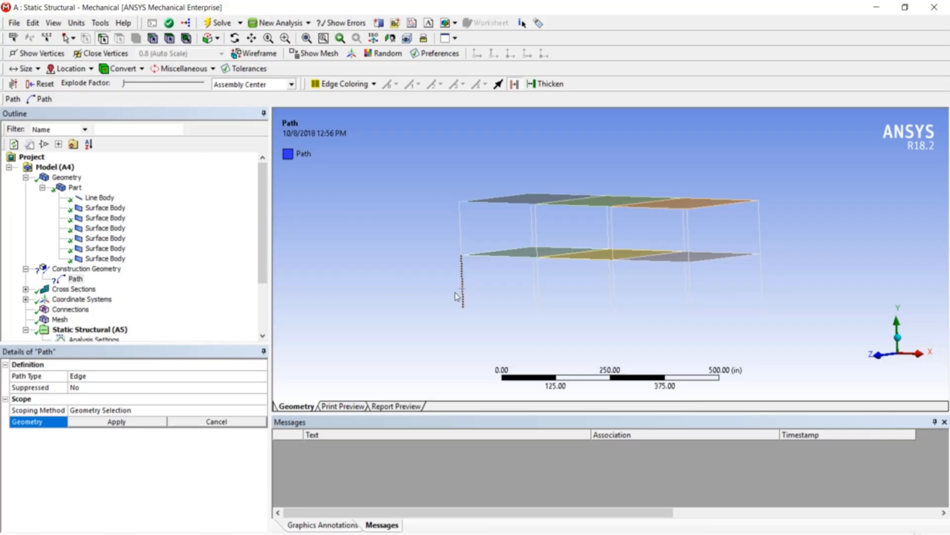
click(152, 422)
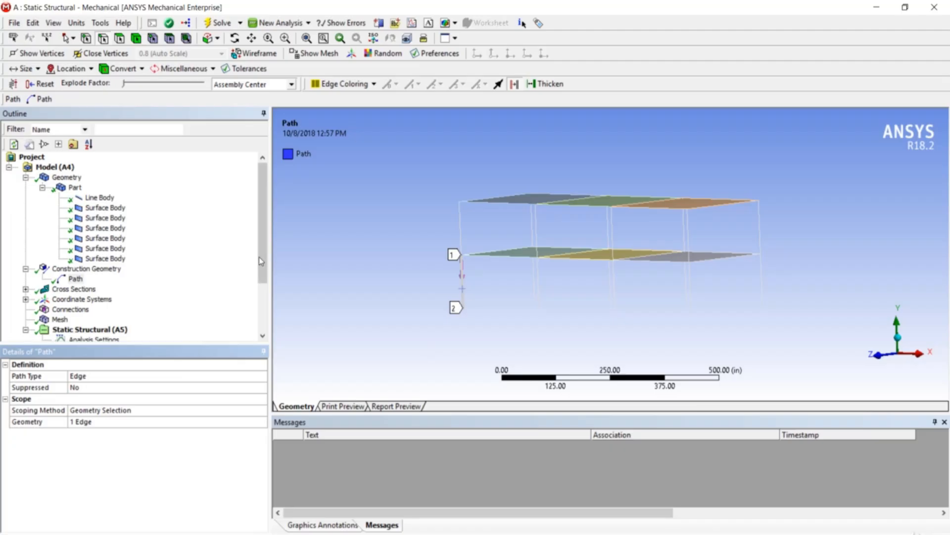
- Rename the construction geometry path as Beam1
click(73, 280)
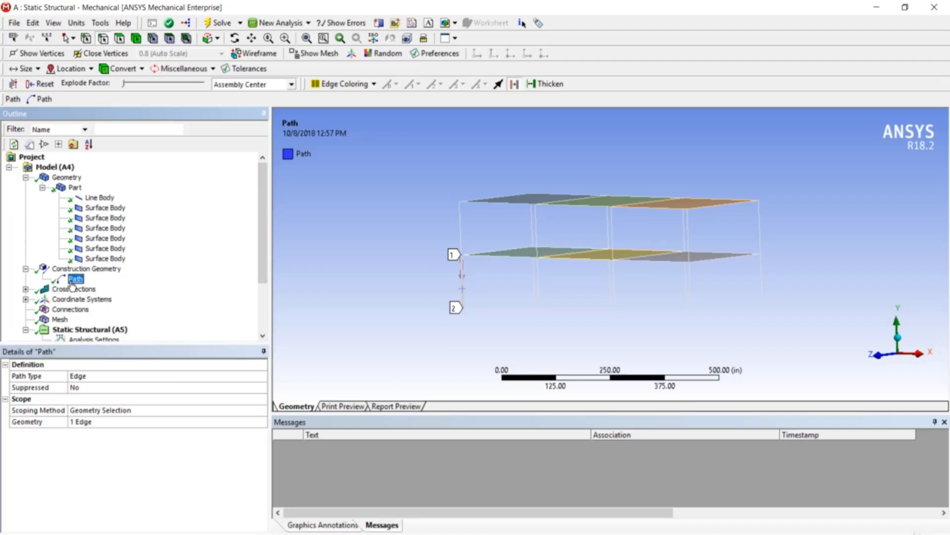
text(Beam1)
key(Return)
- Assign the Beam1 path to the Total Shear-Moment Diagram result
drag(260, 230, 260, 278)
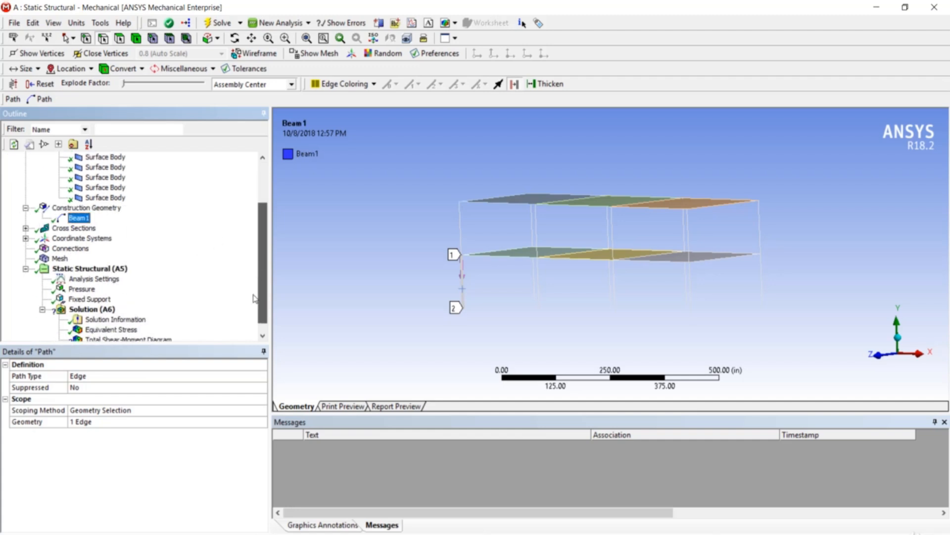
click(155, 331)
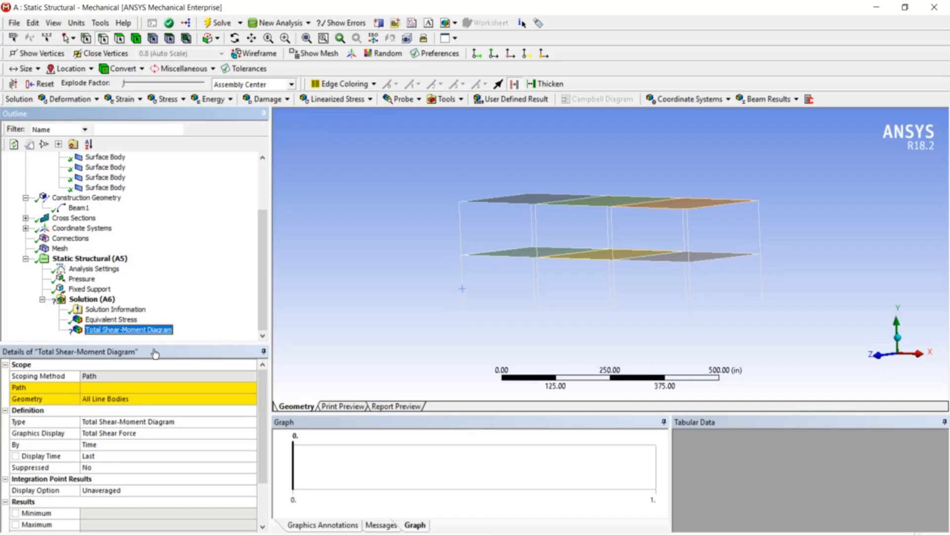
click(186, 388)
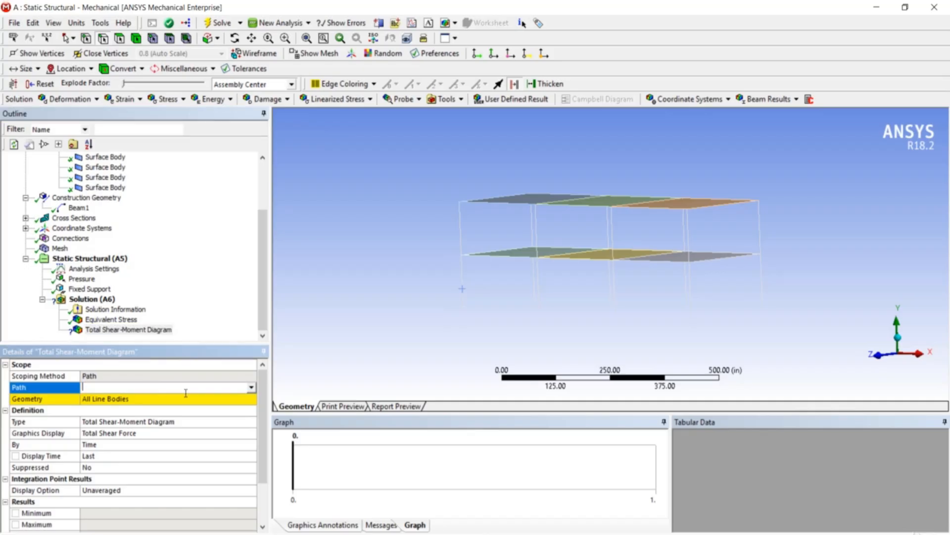
click(252, 388)
click(244, 398)
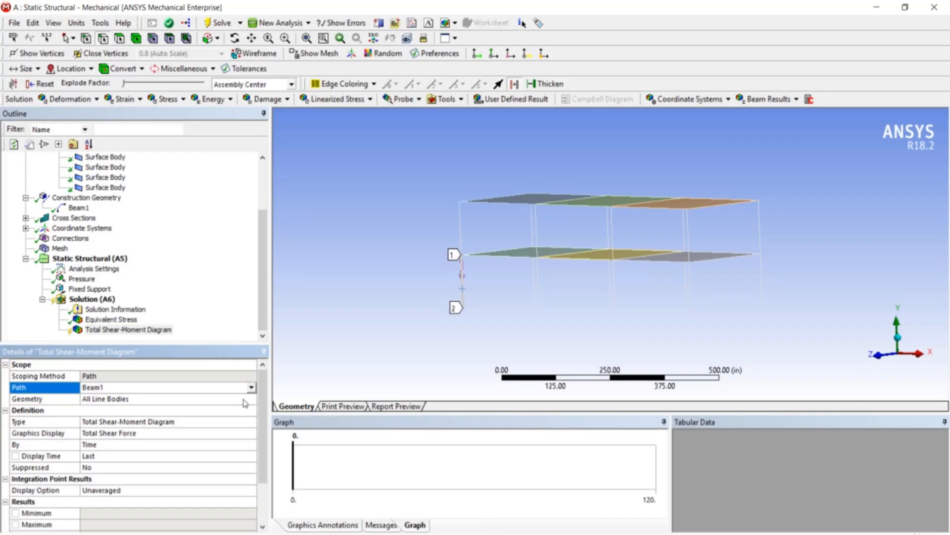
- Evaluate the Total Shear-Moment Diagram for the Beam1 path, view its plots and return to Solution (A6)
scroll(265, 385, down, 2)
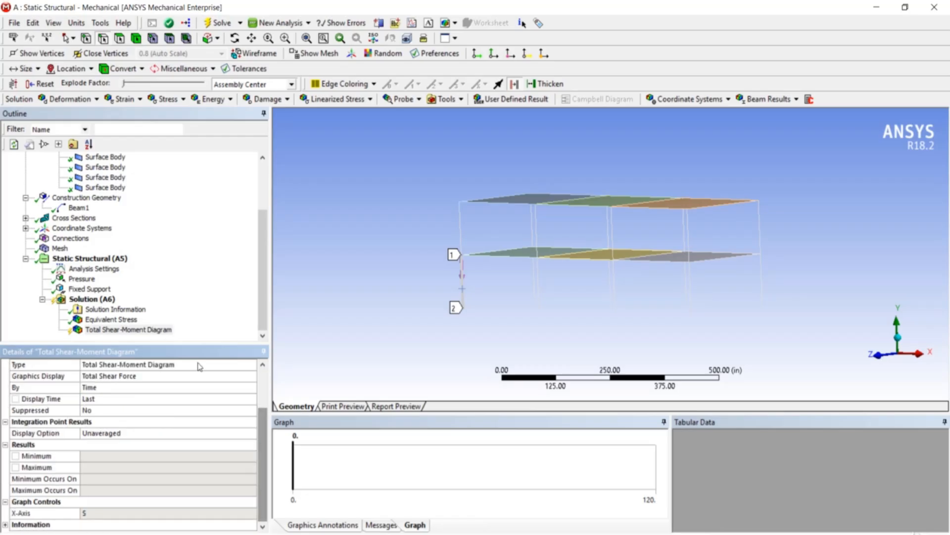
right_click(145, 330)
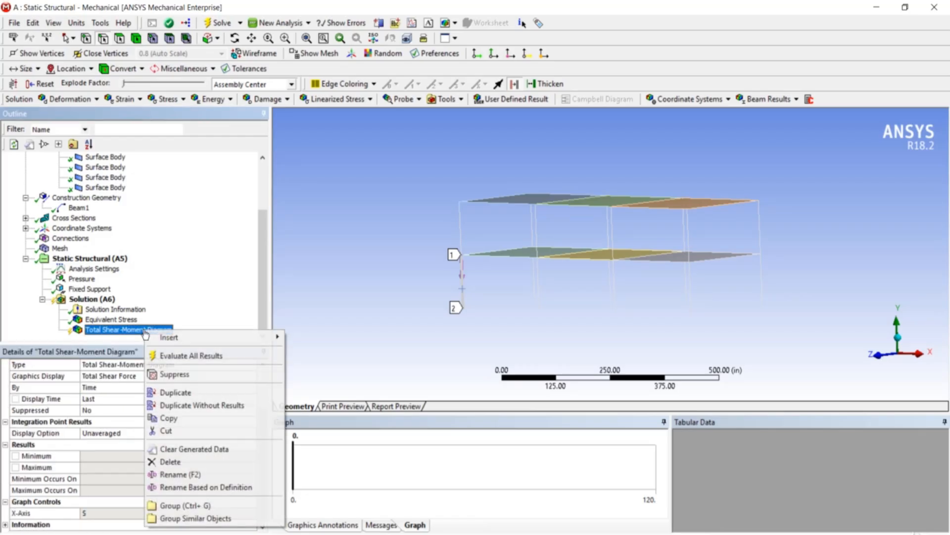
click(169, 355)
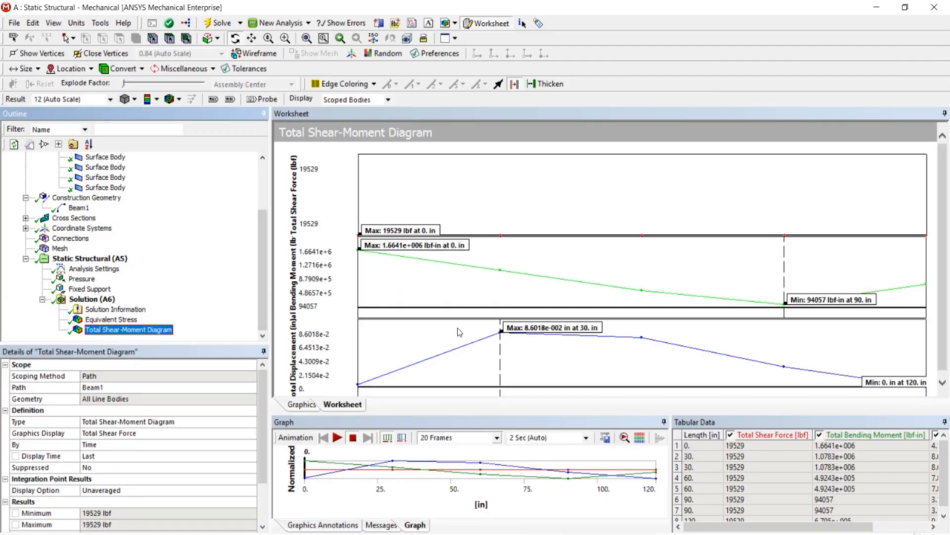
click(106, 300)
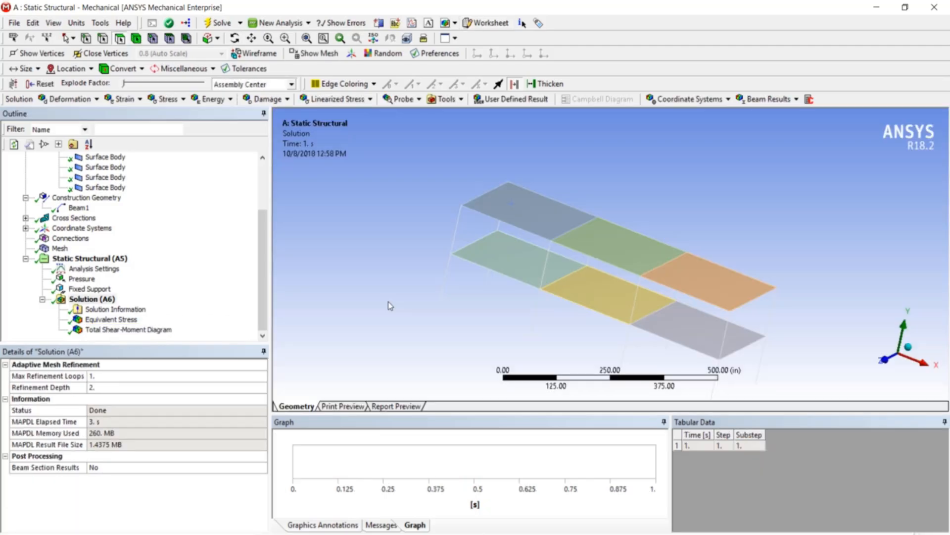
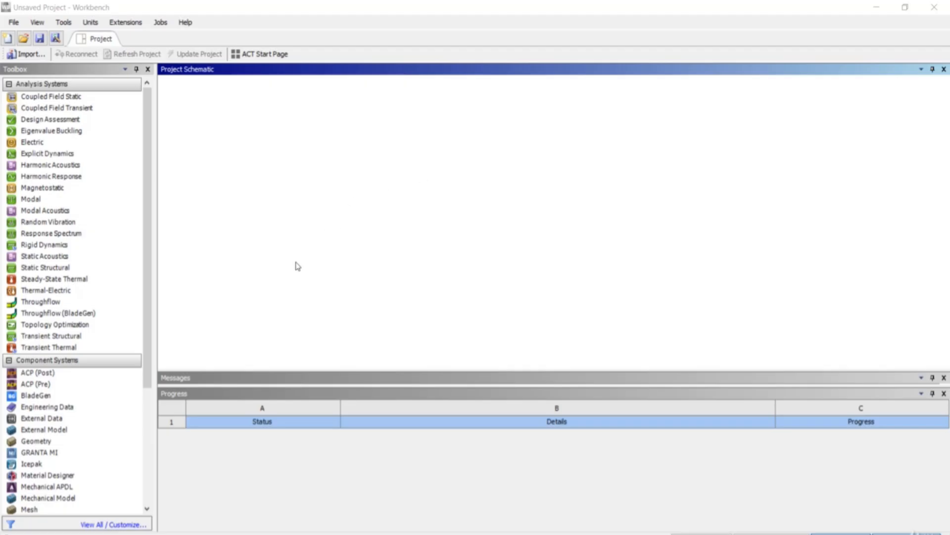
- Open a new Geometry component from the empty Workbench project in DesignModeler and set its length unit to Millimeter
drag(63, 444, 233, 143)
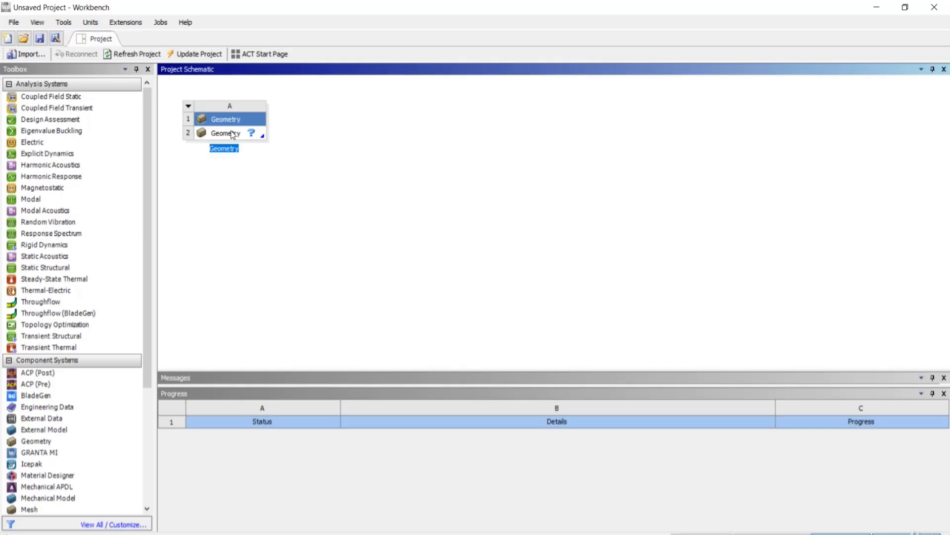
double_click(232, 134)
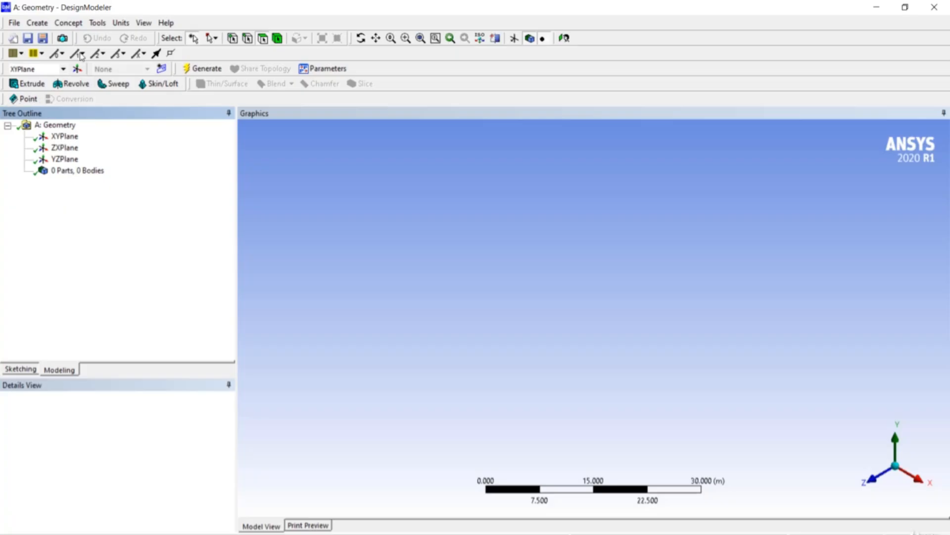
click(122, 23)
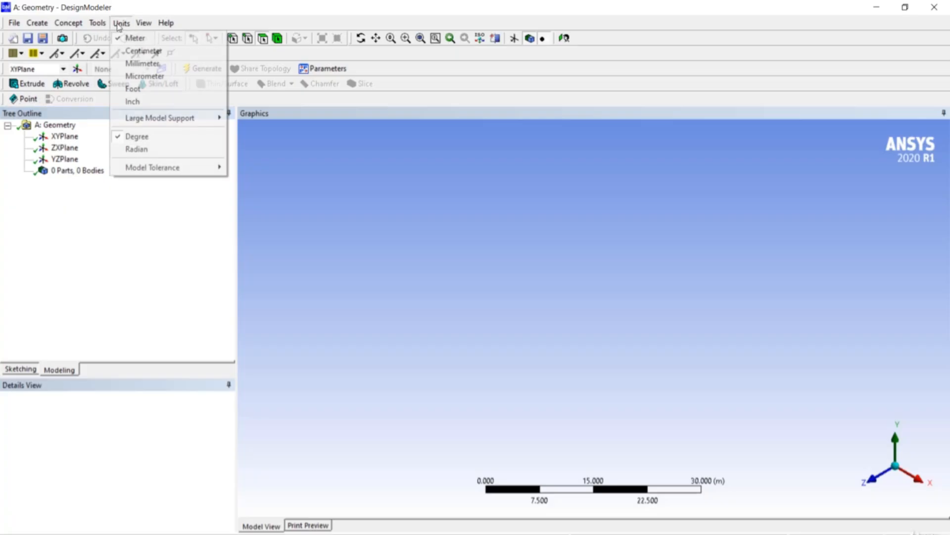
click(154, 63)
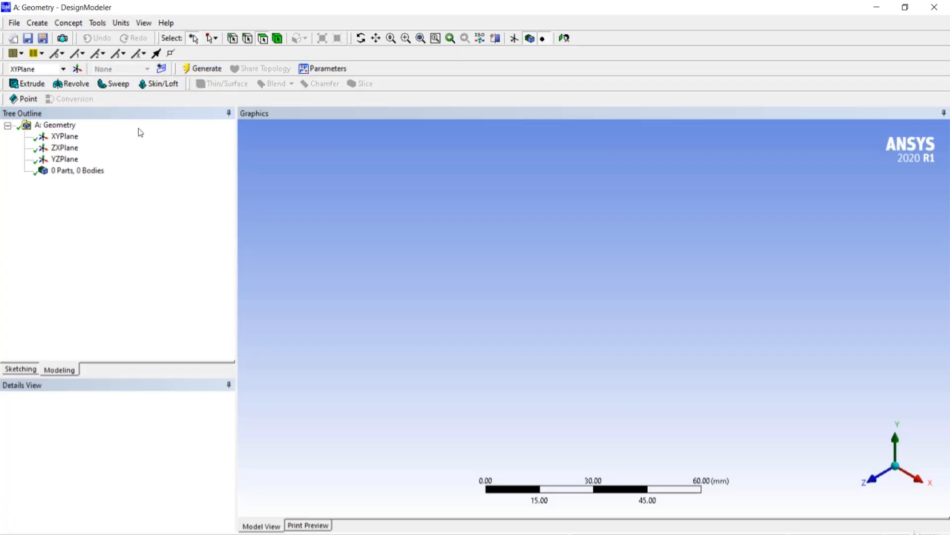
- Create a manual-input construction point at the origin (0, 0, 0 mm) and generate it
click(27, 99)
click(177, 435)
click(229, 431)
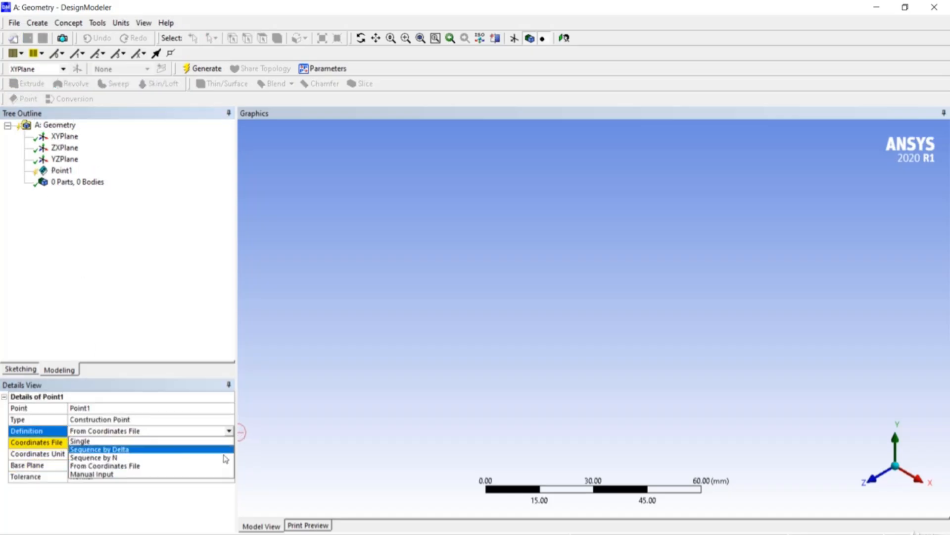
click(224, 474)
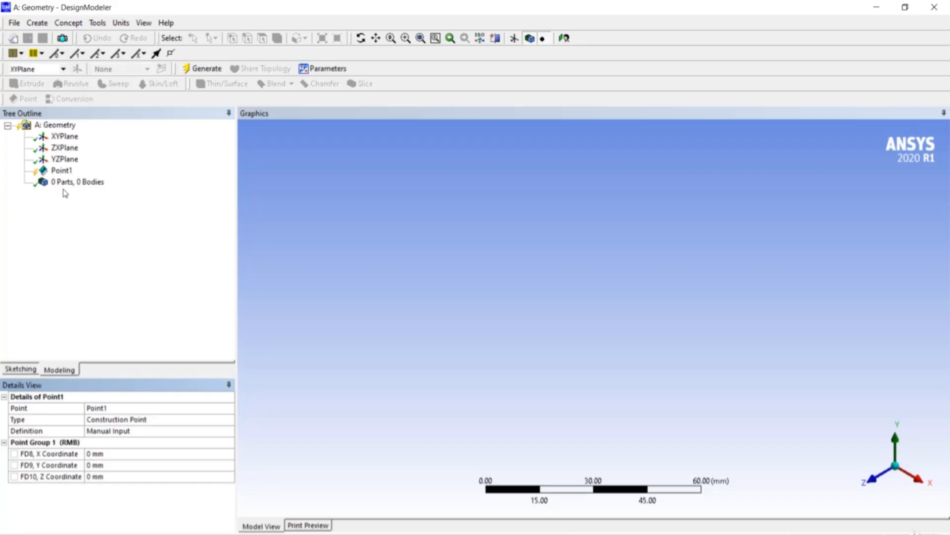
right_click(58, 172)
click(75, 191)
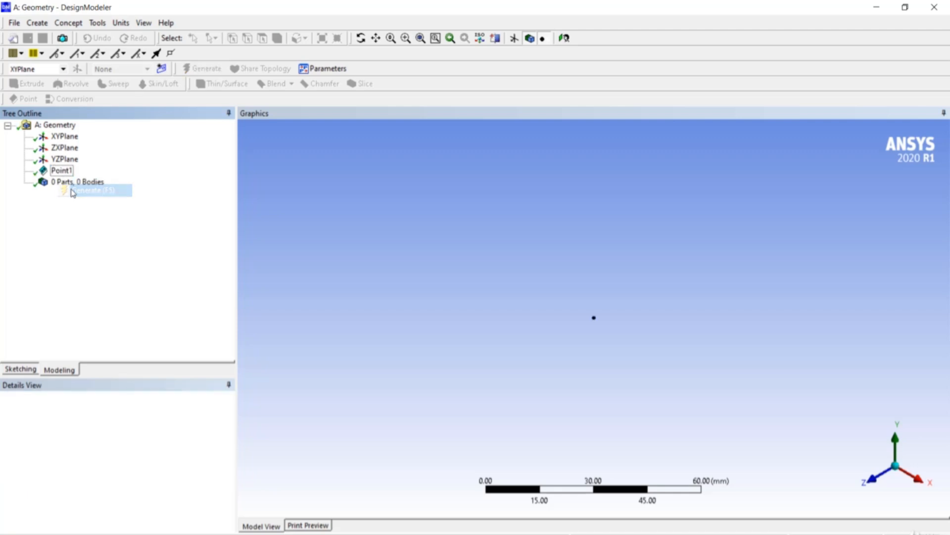
- Create a second manual-input construction point with an X coordinate of 100 mm and generate it
click(27, 99)
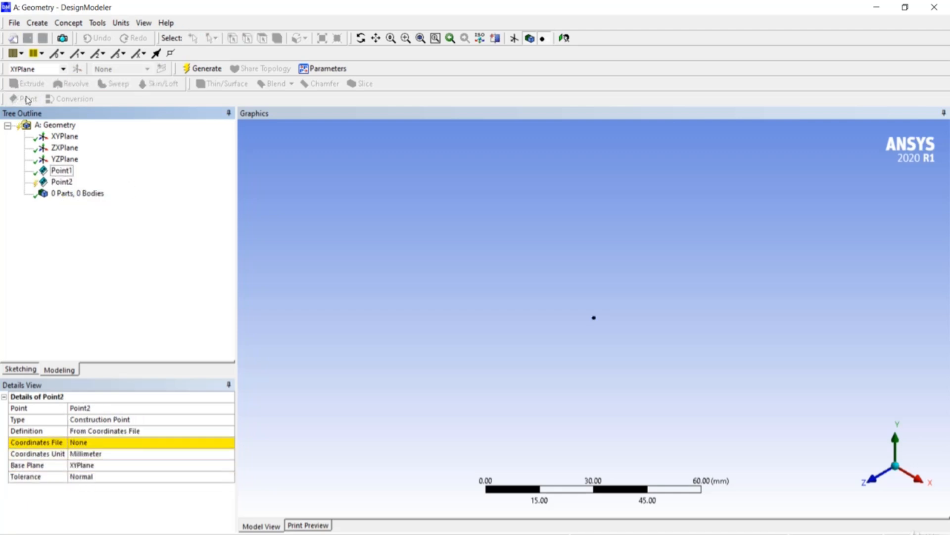
click(153, 432)
click(229, 430)
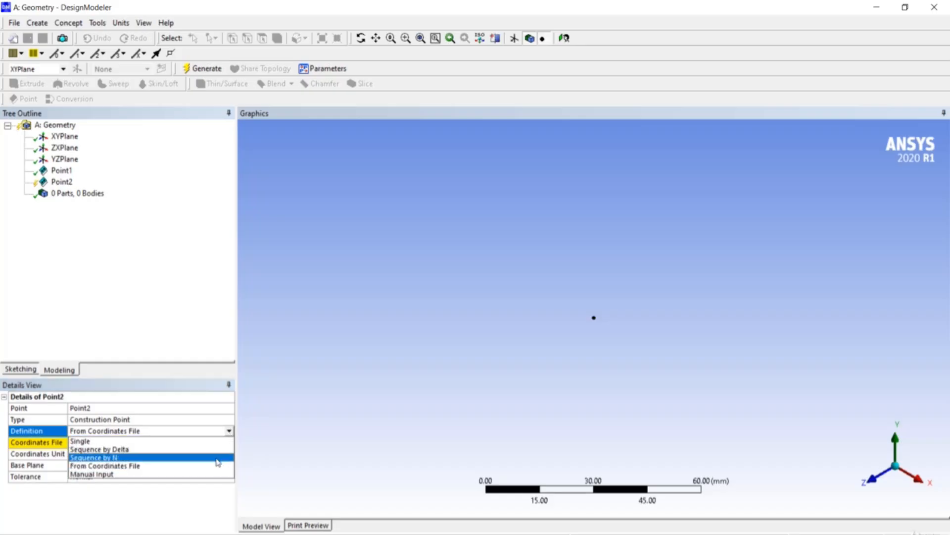
click(214, 474)
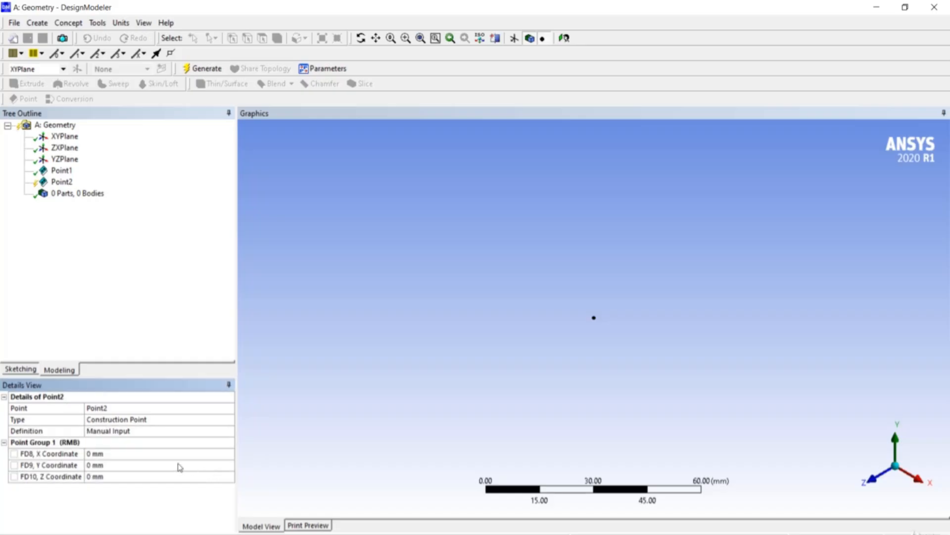
click(154, 451)
text(100)
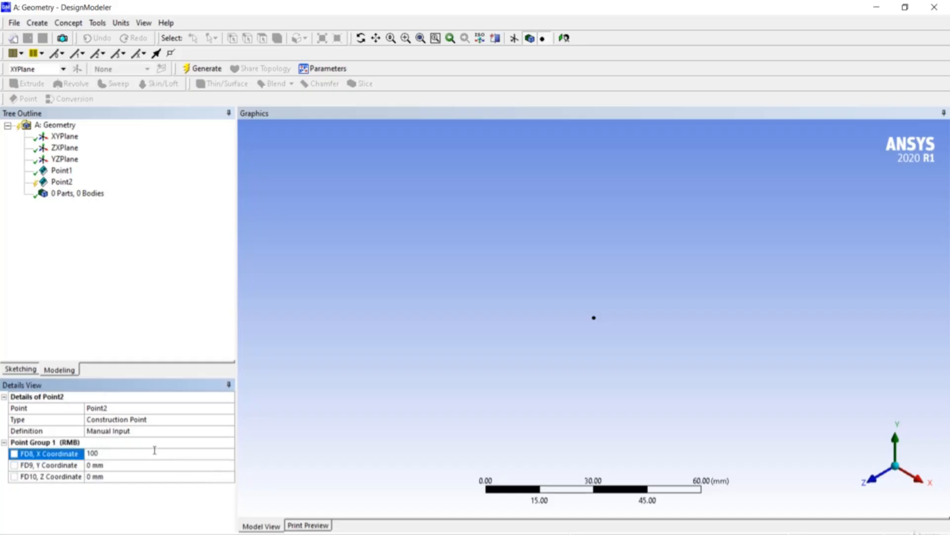
key(Return)
right_click(60, 182)
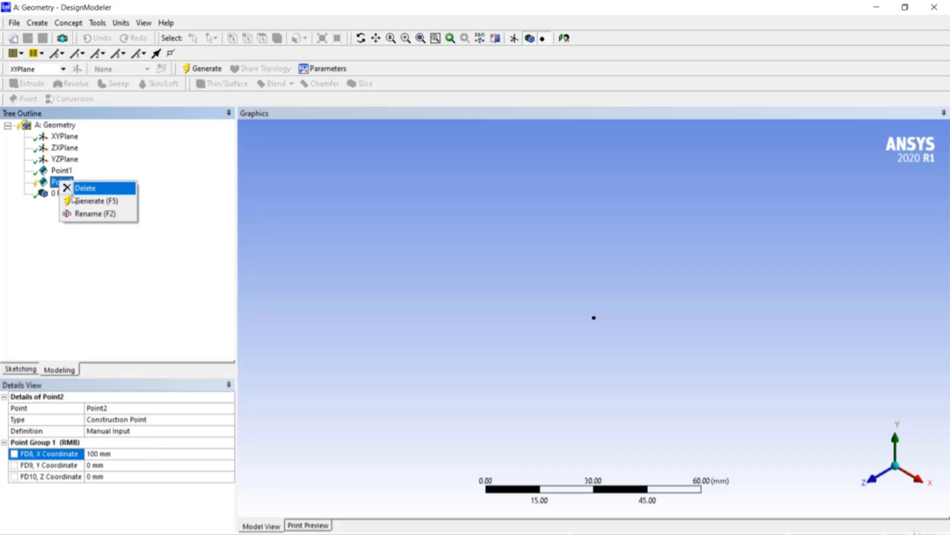
click(76, 200)
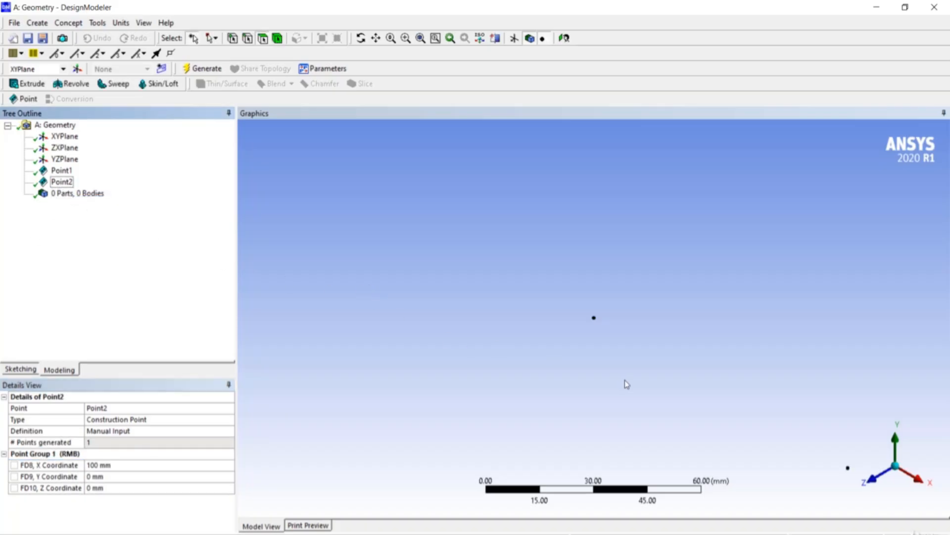
- Create a line body from the origin point to the point at X 100 mm using Lines From Points, and generate it
scroll(664, 351, down, 2)
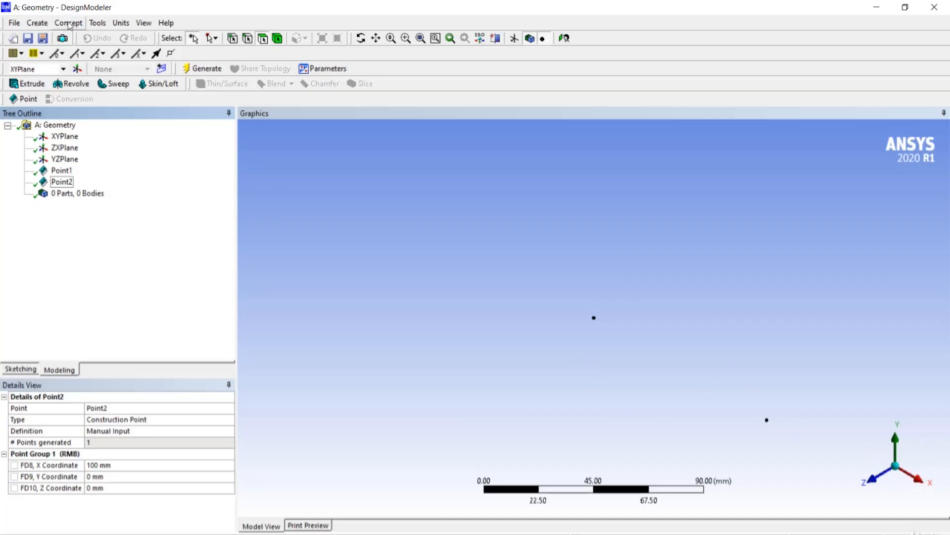
click(69, 24)
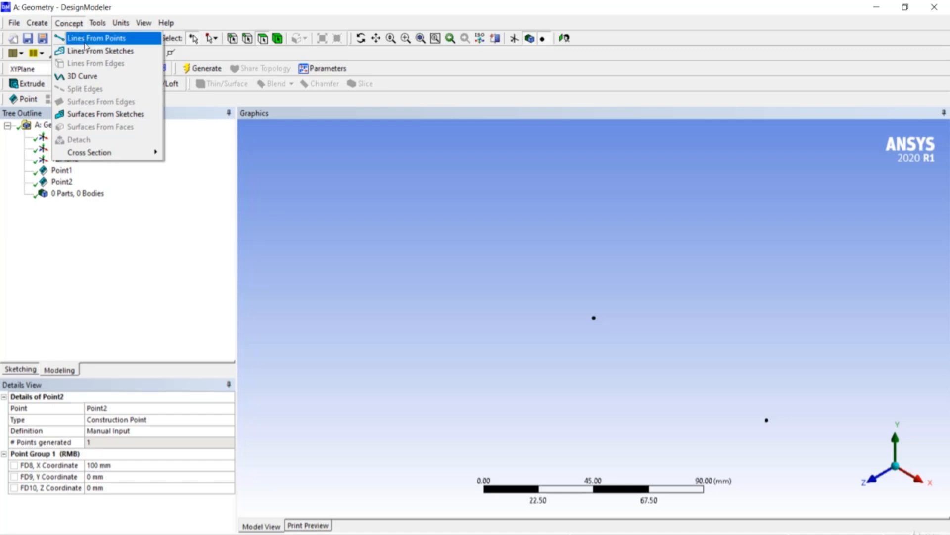
click(84, 43)
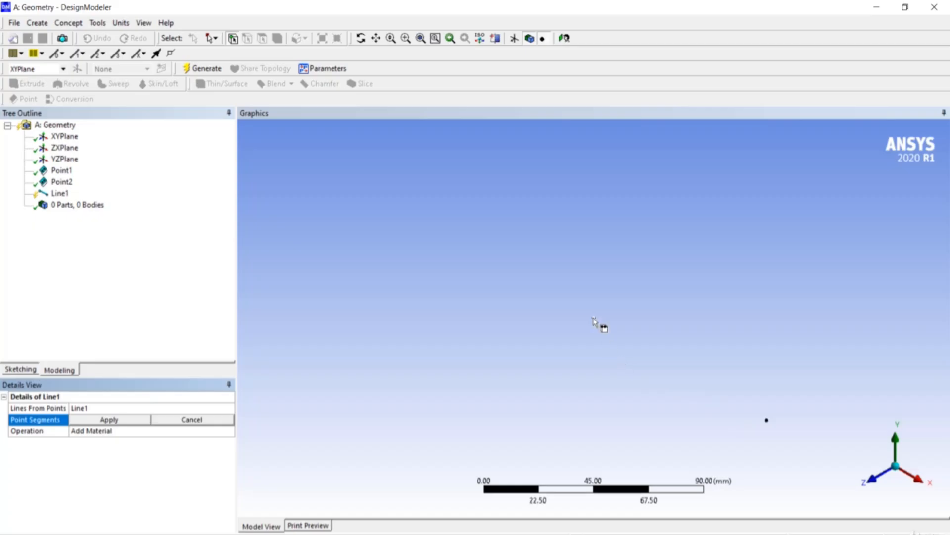
click(594, 318)
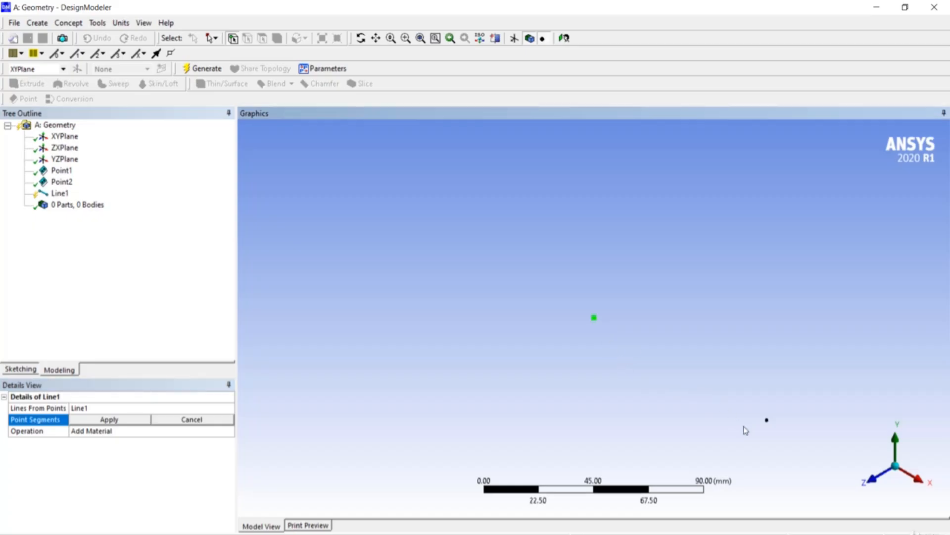
ctrl+click(767, 421)
click(135, 420)
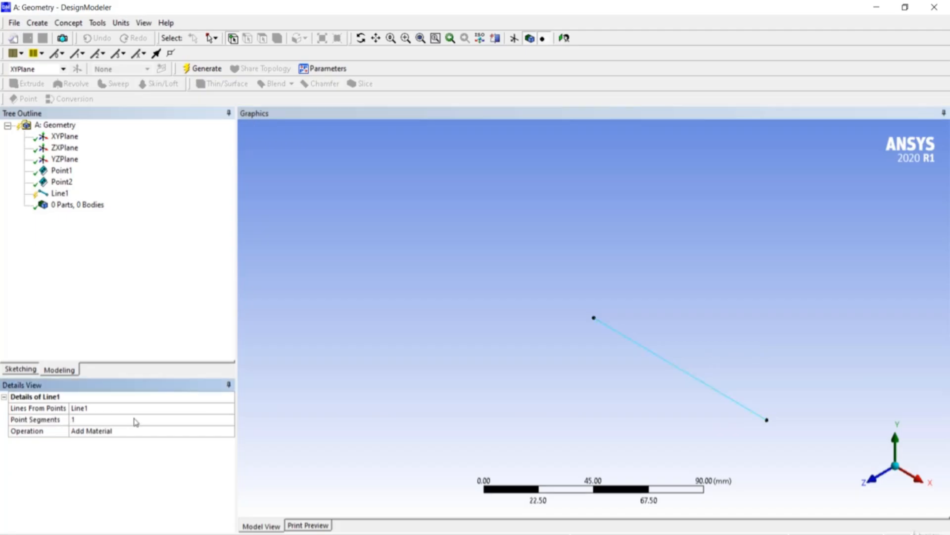
right_click(56, 198)
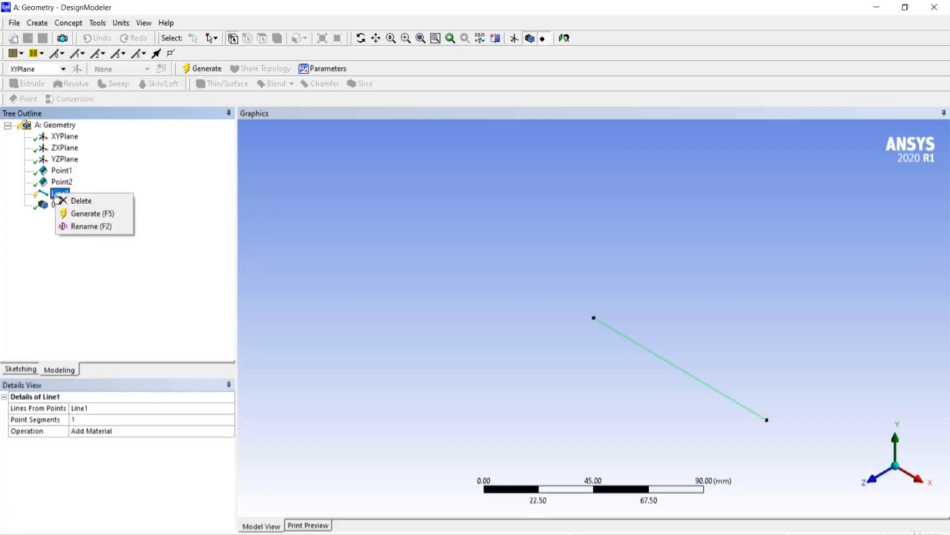
click(79, 215)
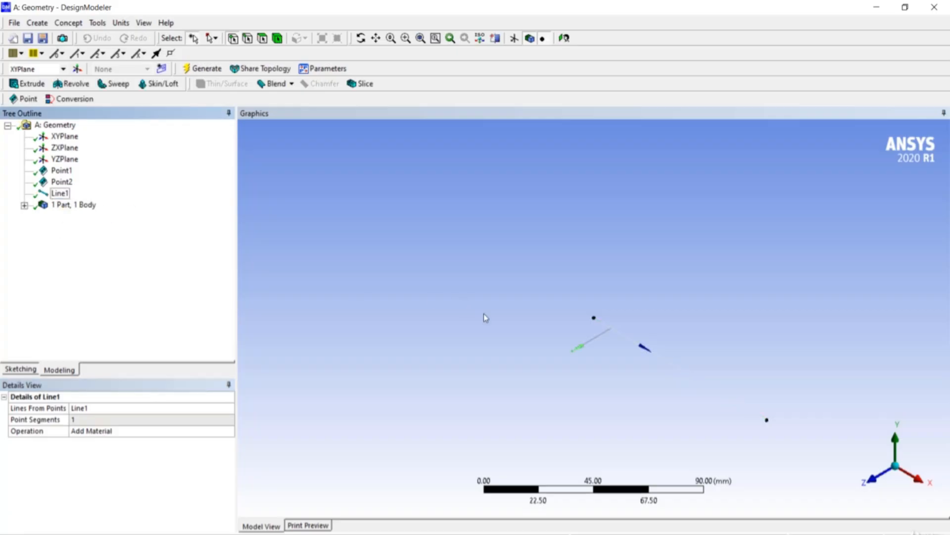
- Add an I Section cross section to the geometry model
scroll(666, 376, up, 1)
ctrl+middle_drag(667, 376, 561, 317)
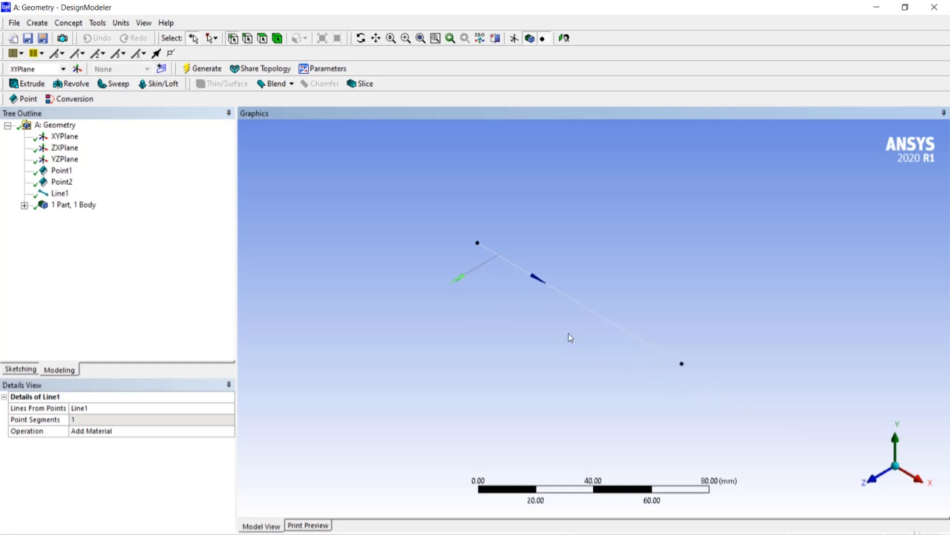
click(77, 27)
mouse_move(106, 153)
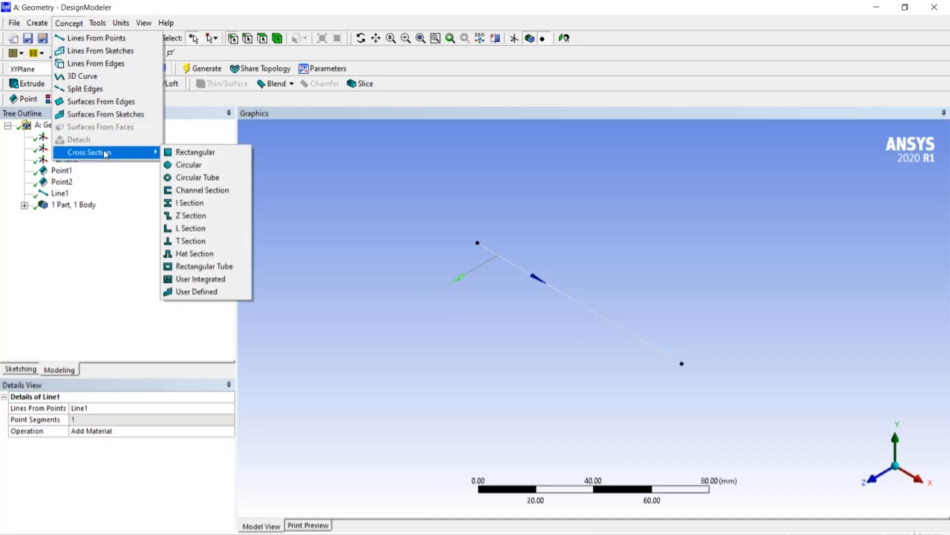
click(196, 205)
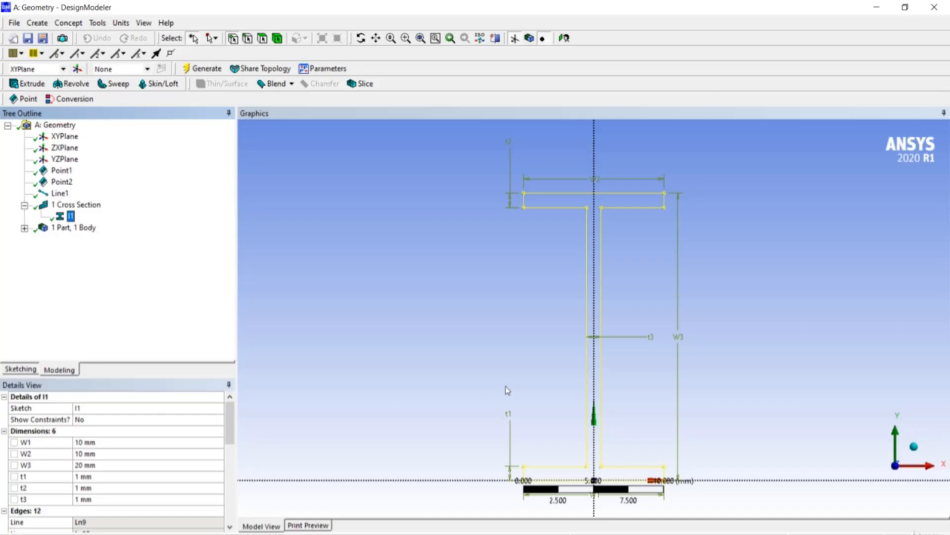
scroll(601, 178, up, 3)
scroll(625, 453, down, 3)
scroll(614, 505, up, 1)
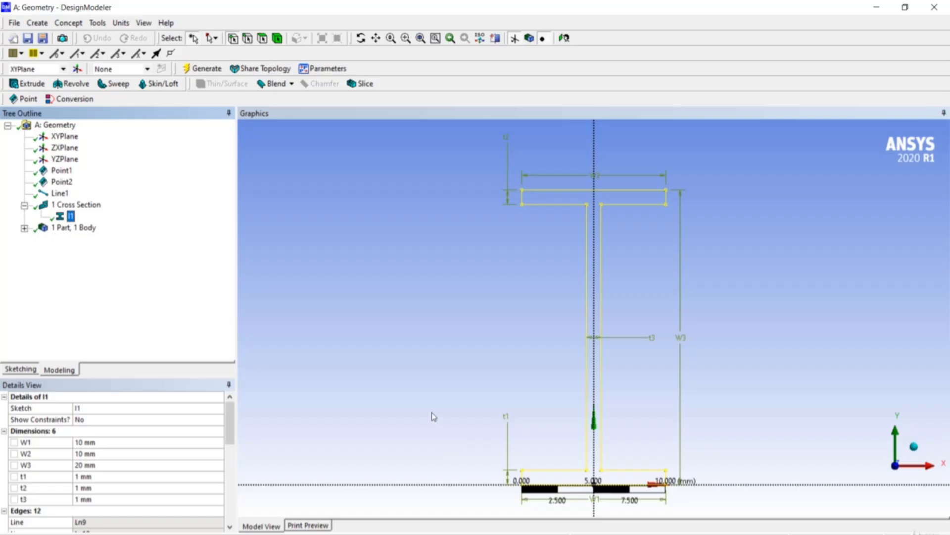
- Assign the I1 cross section to the line body
click(64, 228)
click(24, 228)
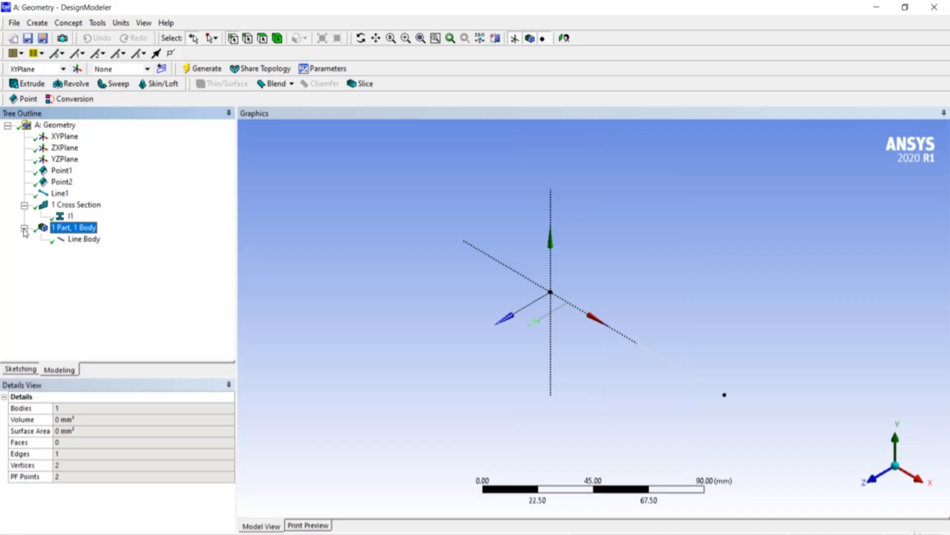
click(82, 240)
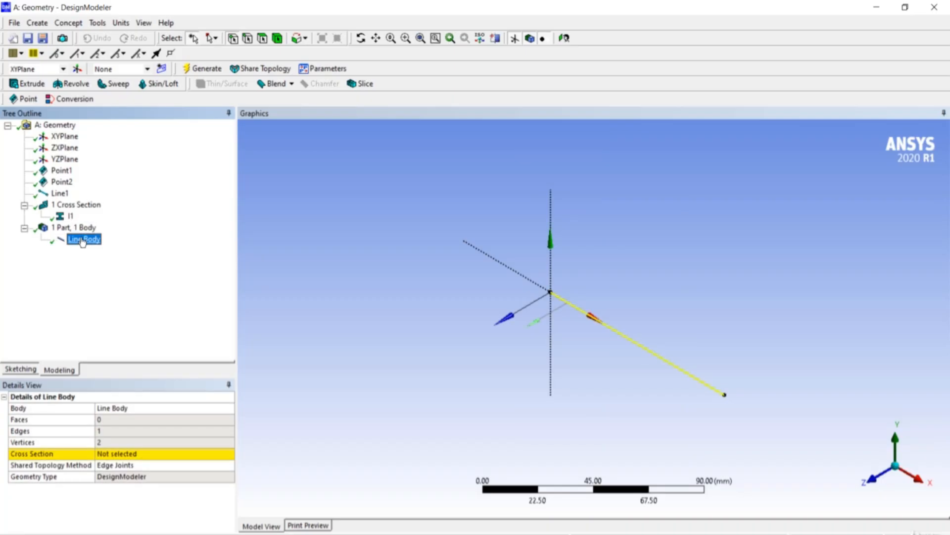
click(178, 453)
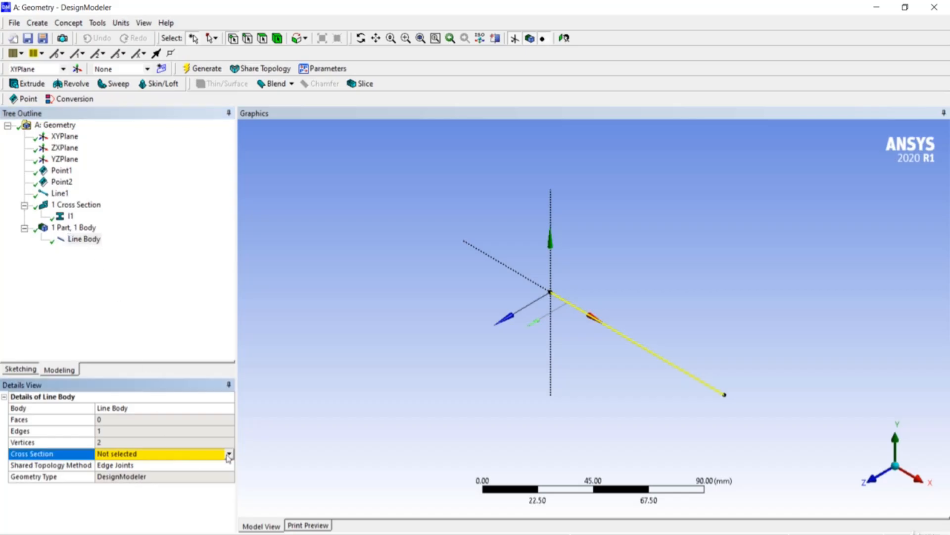
click(228, 454)
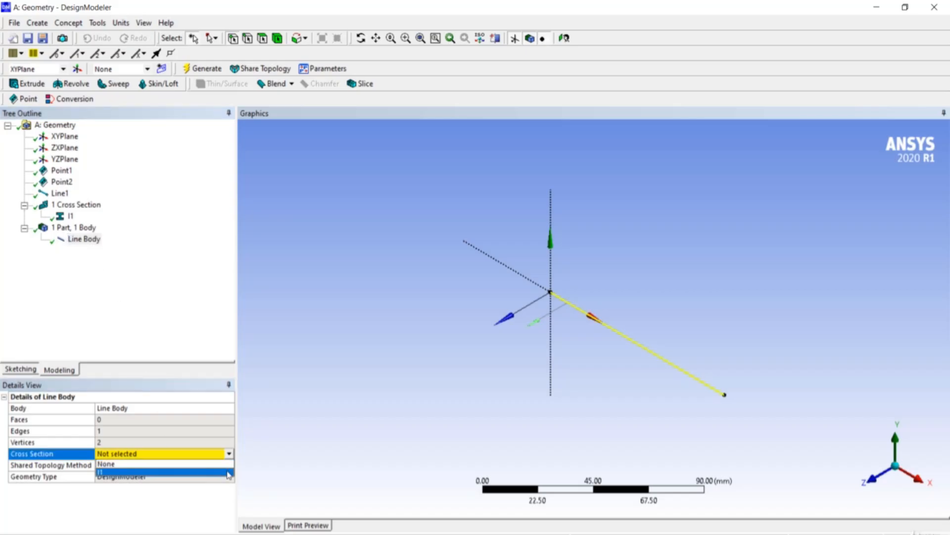
click(229, 473)
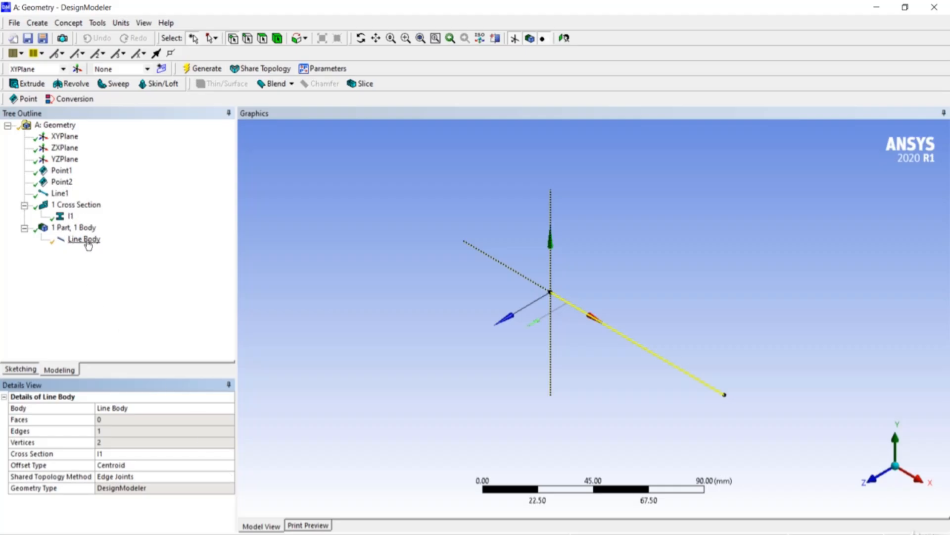
- Turn on the Cross Section Solids display to show the line body as a solid beam, and inspect it
click(145, 23)
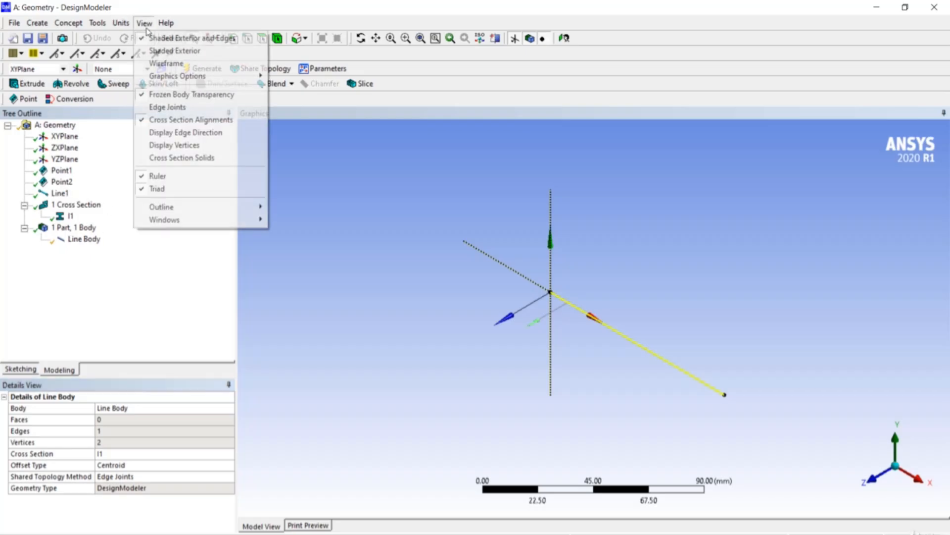
click(188, 160)
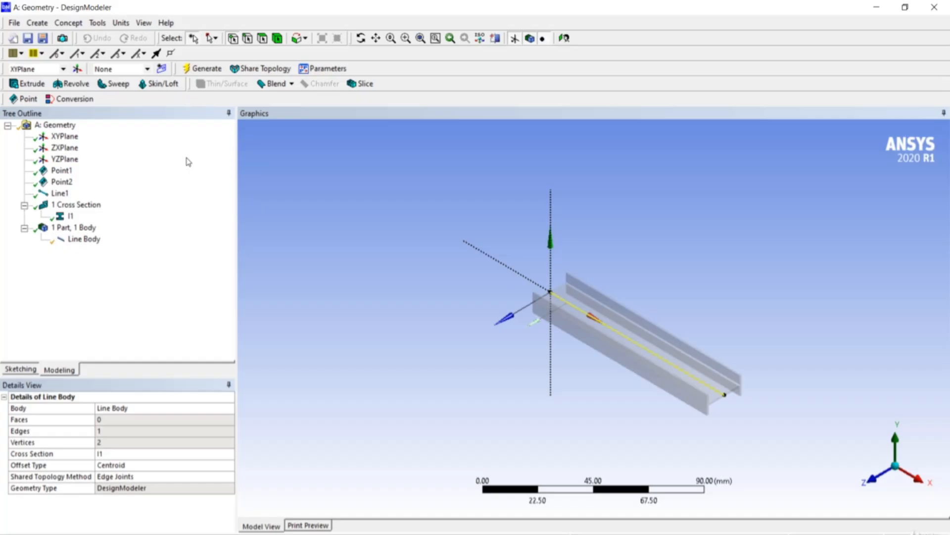
middle_drag(417, 281, 383, 281)
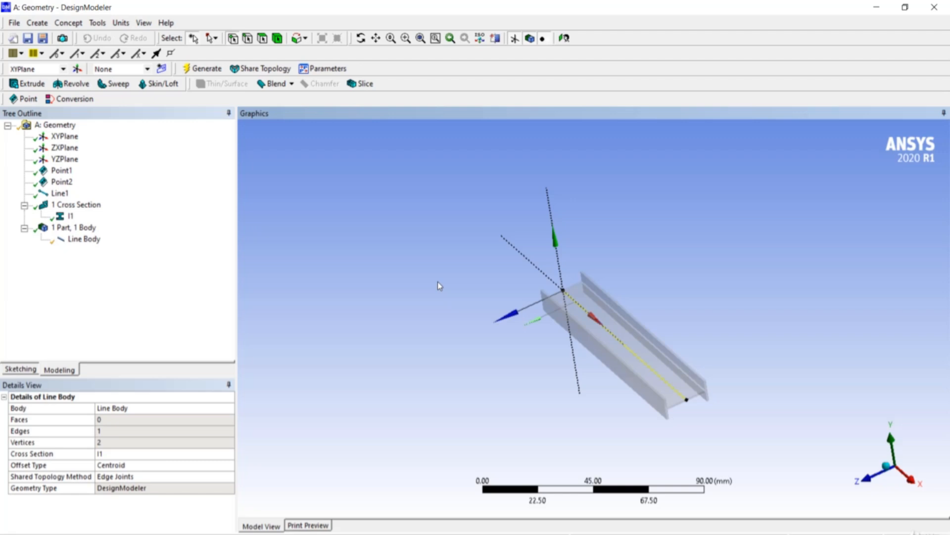
middle_drag(438, 280, 506, 275)
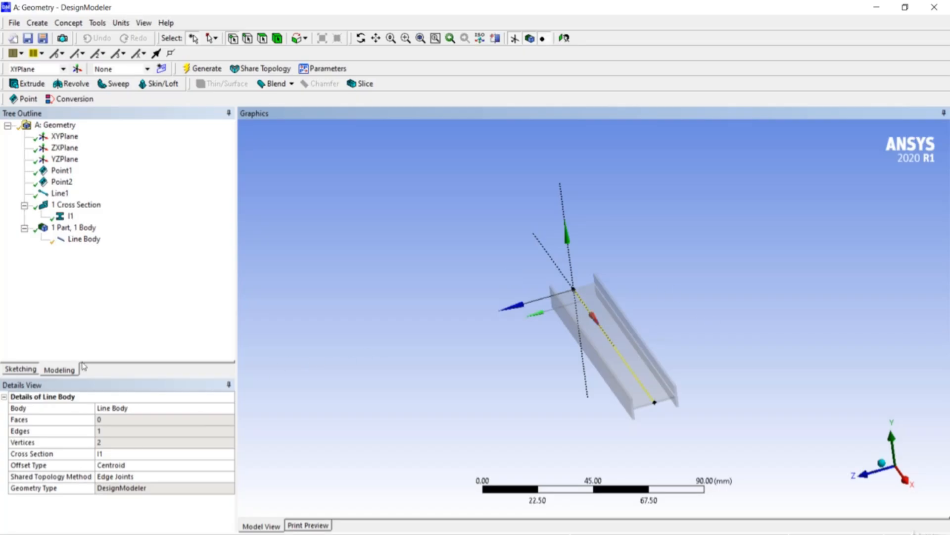
- Review the I1 section sketch and set the line body's cross section offset type to Origin
click(83, 242)
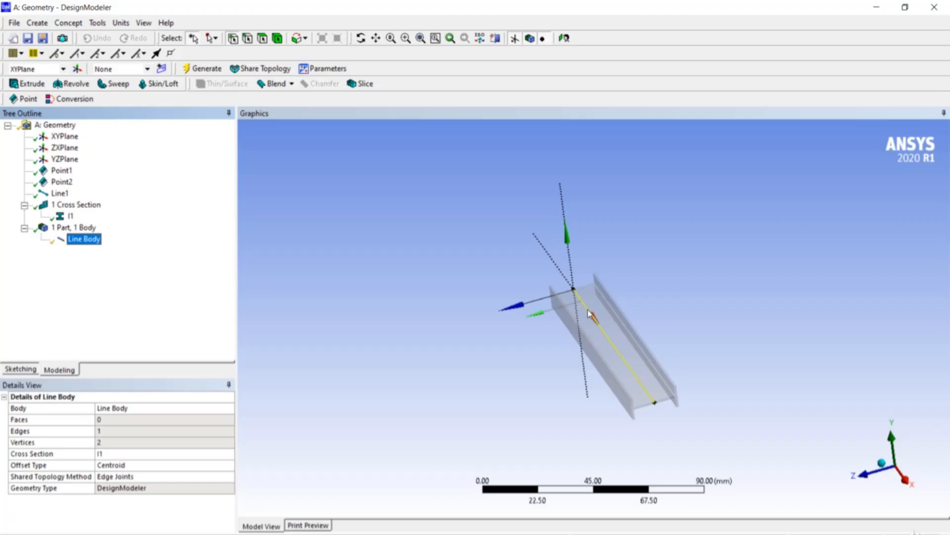
click(72, 216)
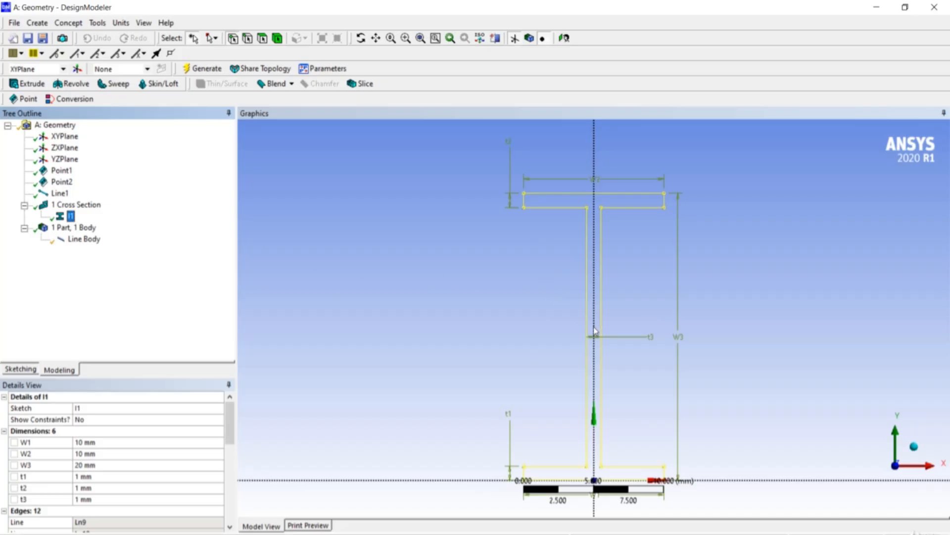
click(85, 239)
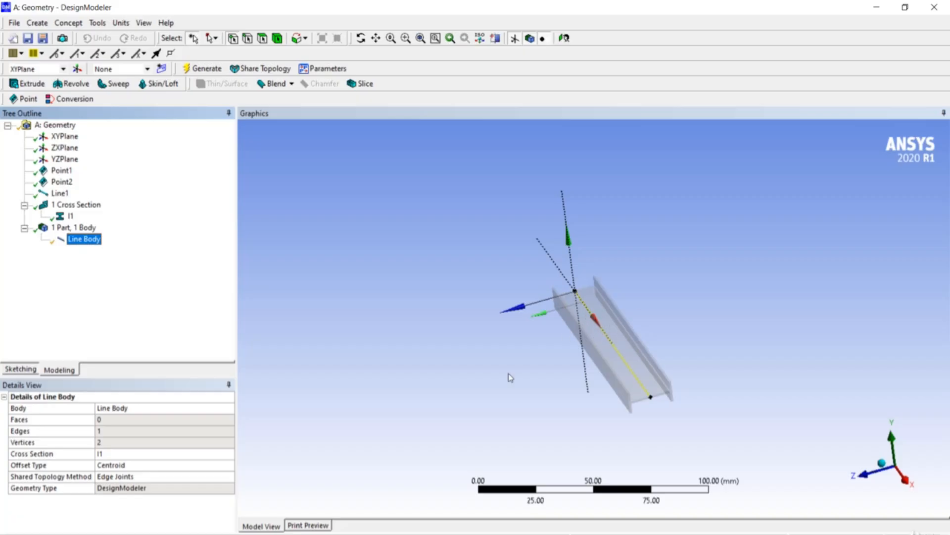
click(229, 468)
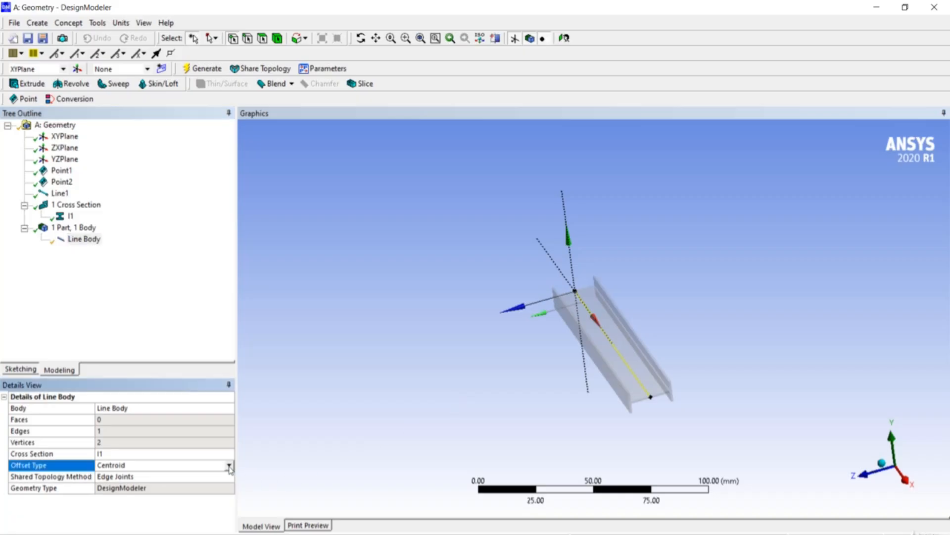
click(229, 467)
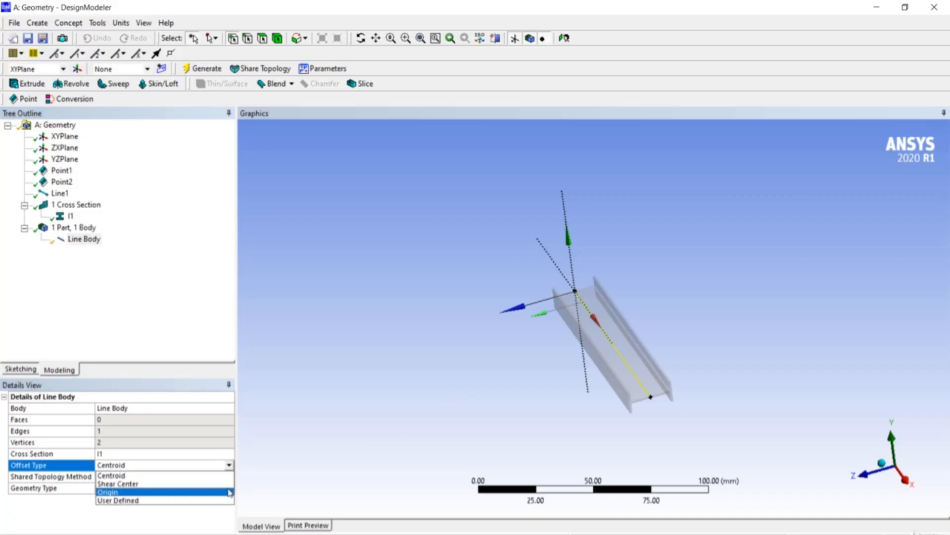
click(229, 491)
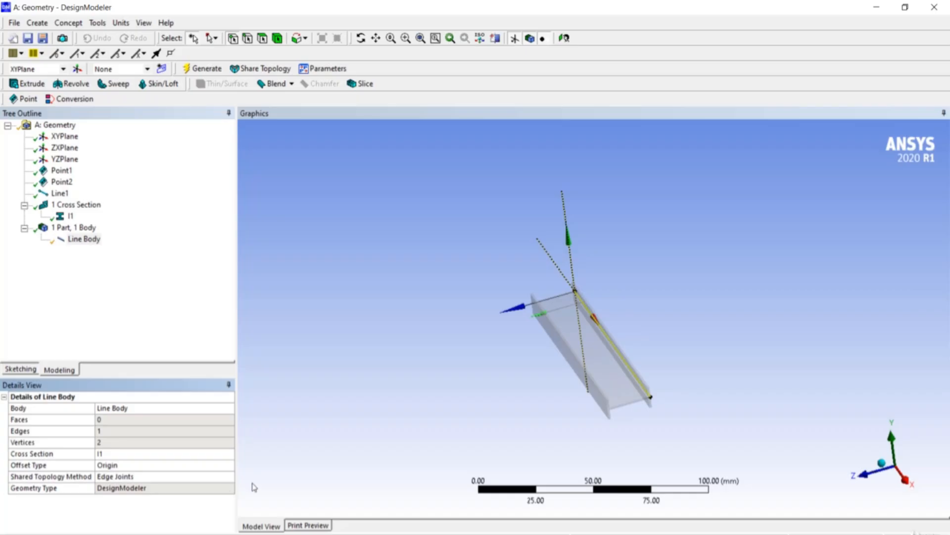
middle_drag(488, 325, 539, 275)
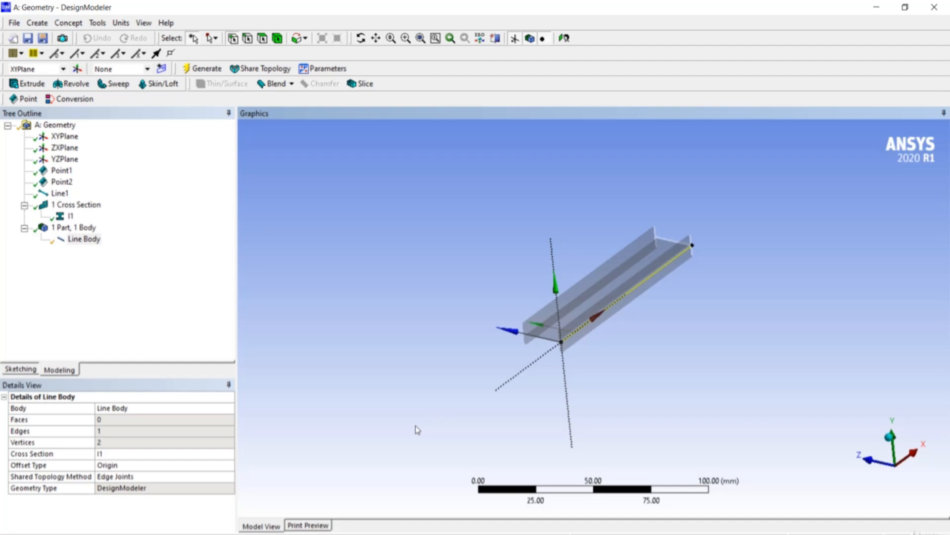
- Switch the line body's offset type to User Defined with an X offset of 10 mm and a Y offset of 4 mm
click(230, 467)
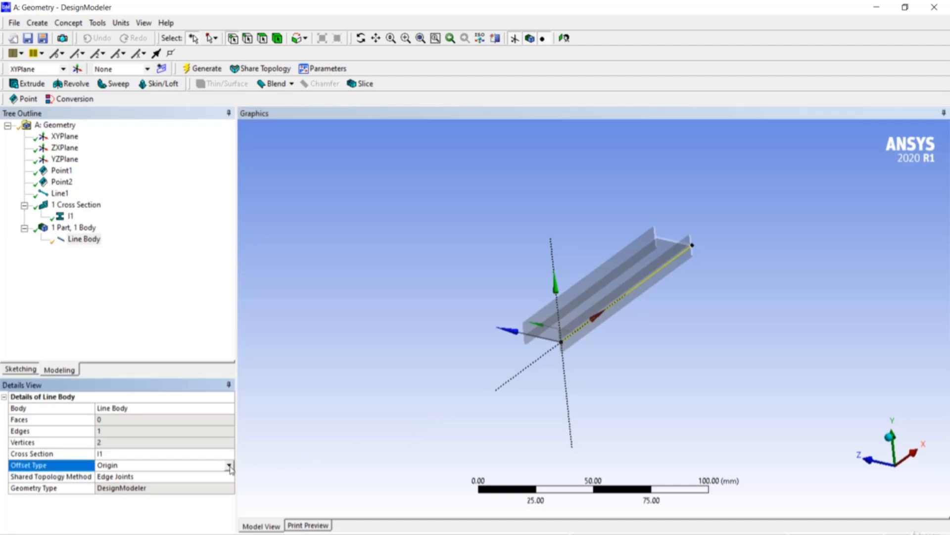
click(229, 466)
click(230, 501)
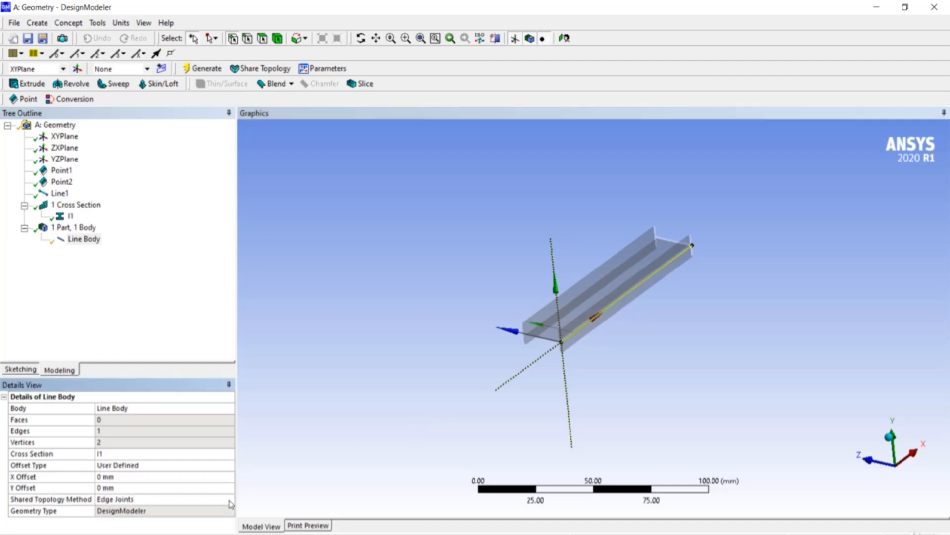
click(104, 476)
text(10)
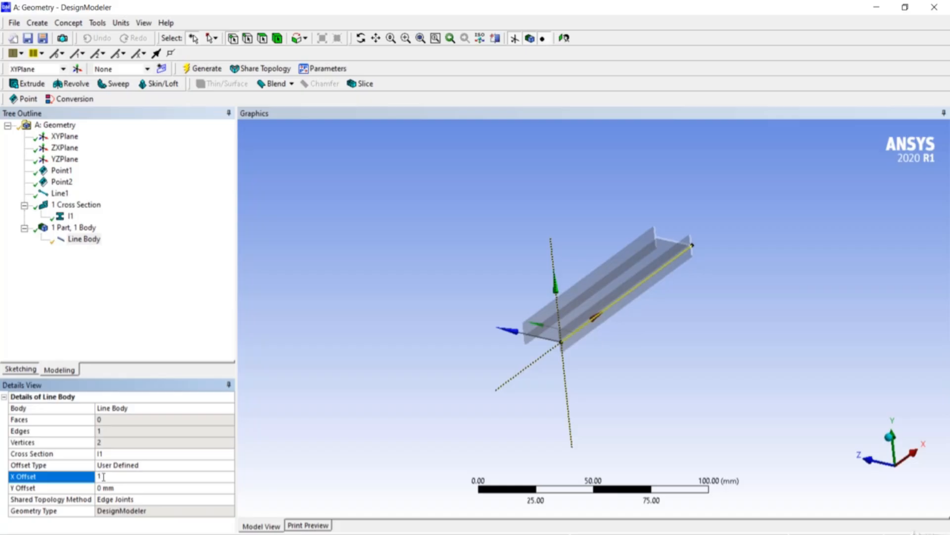
click(115, 490)
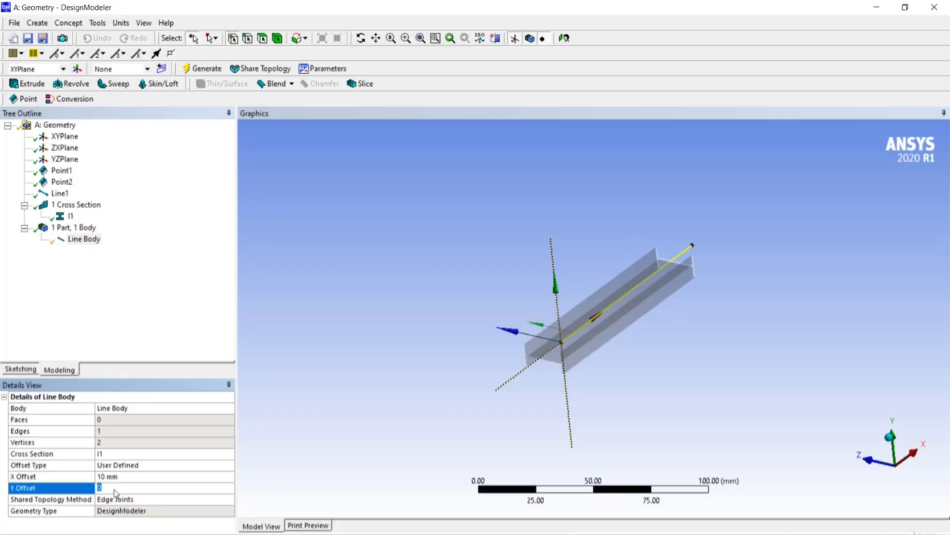
text(4)
key(Return)
middle_drag(501, 381, 528, 367)
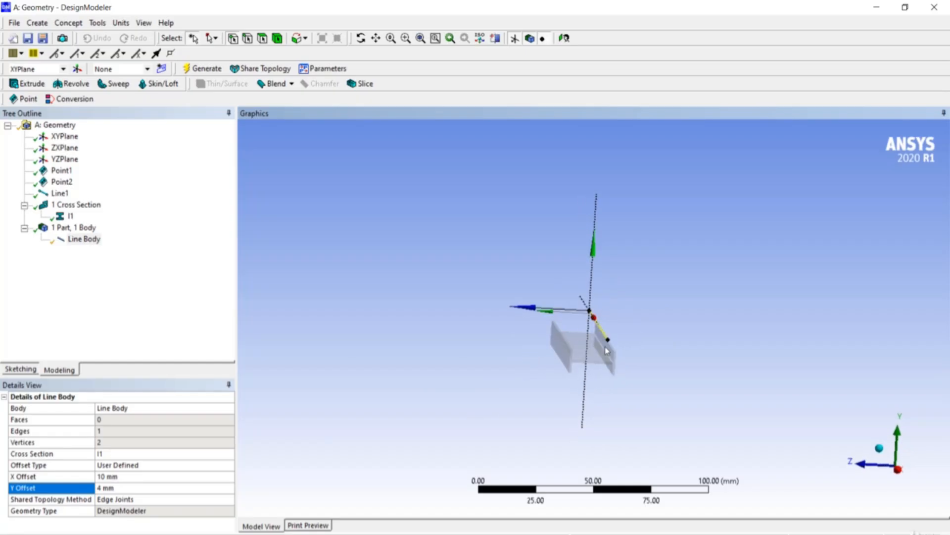
middle_drag(607, 350, 683, 318)
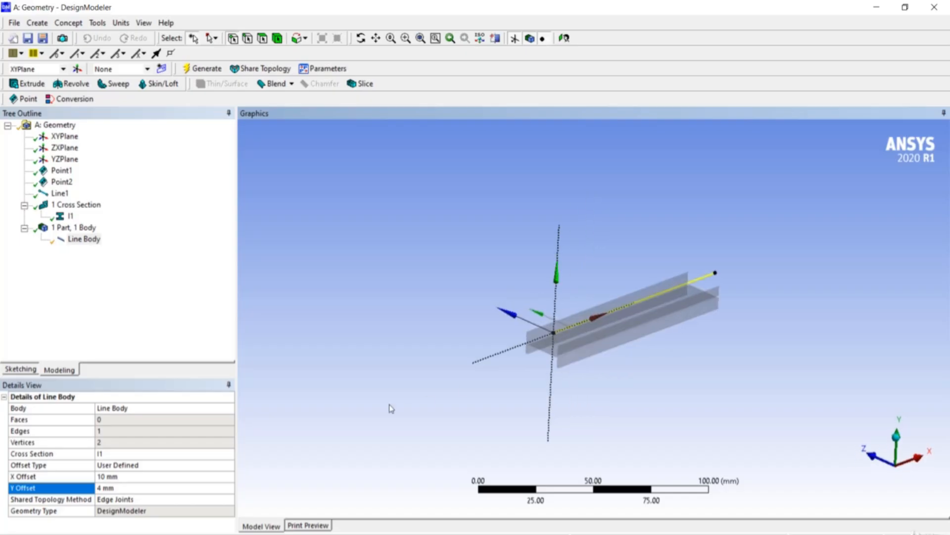
- Set the line body's offset type to Shear Center and inspect the beam's position
click(229, 468)
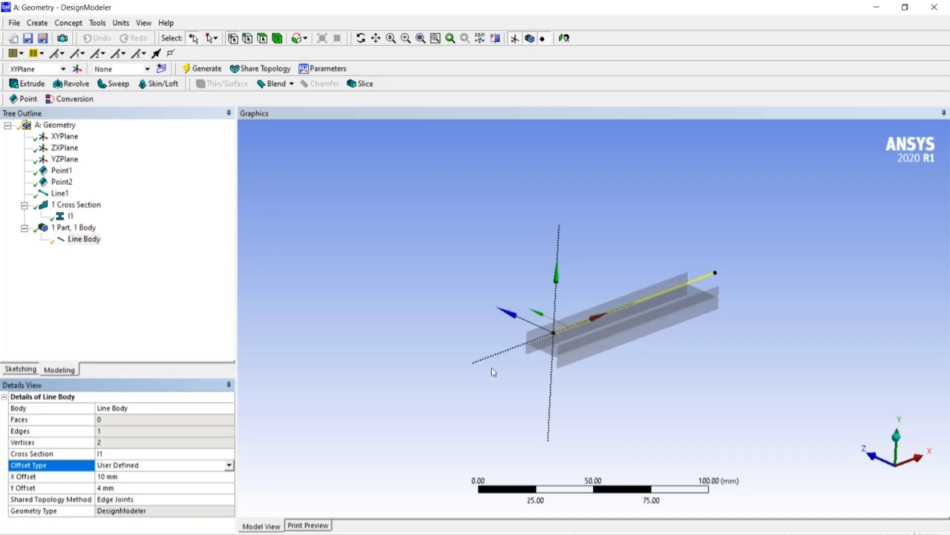
click(229, 467)
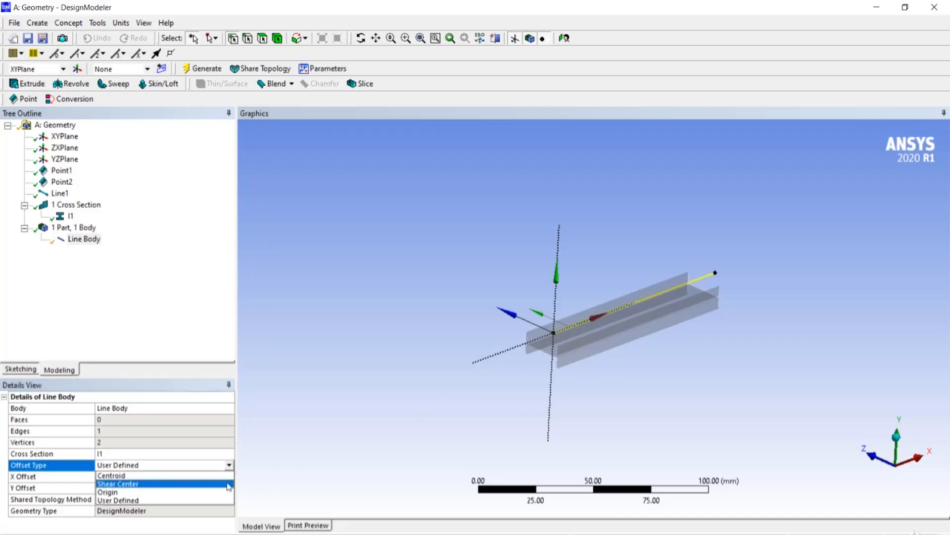
click(230, 484)
middle_drag(574, 339, 529, 342)
- Set the line body's offset type back to Centroid and inspect the beam
click(215, 465)
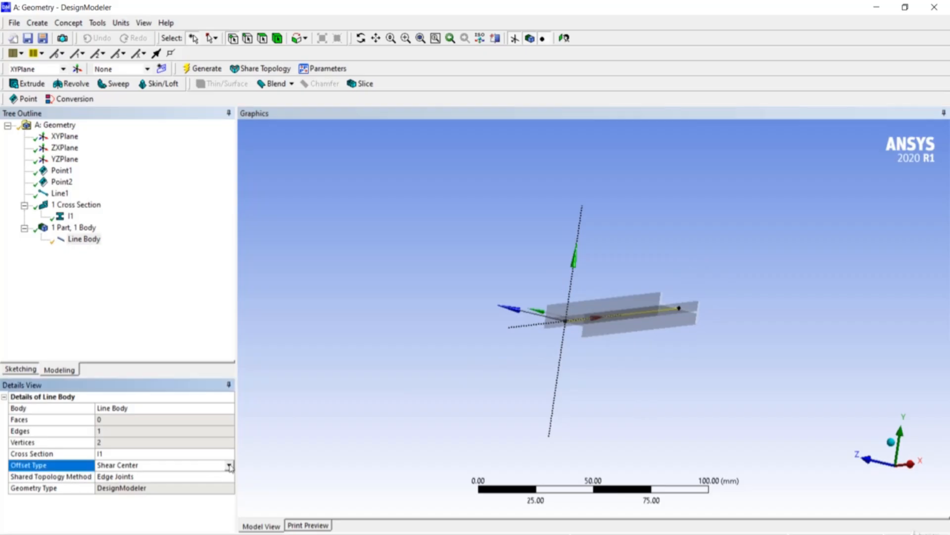
click(229, 465)
click(220, 477)
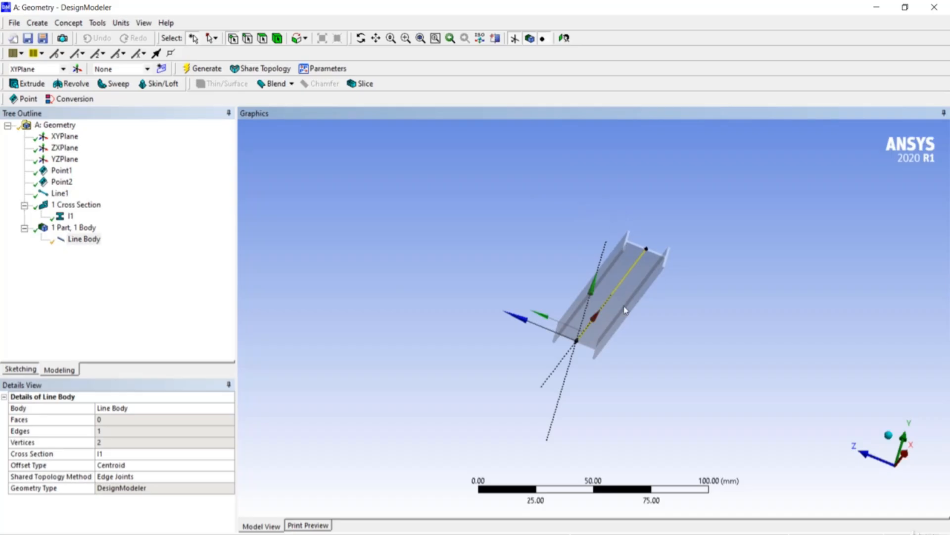
middle_drag(585, 300, 566, 344)
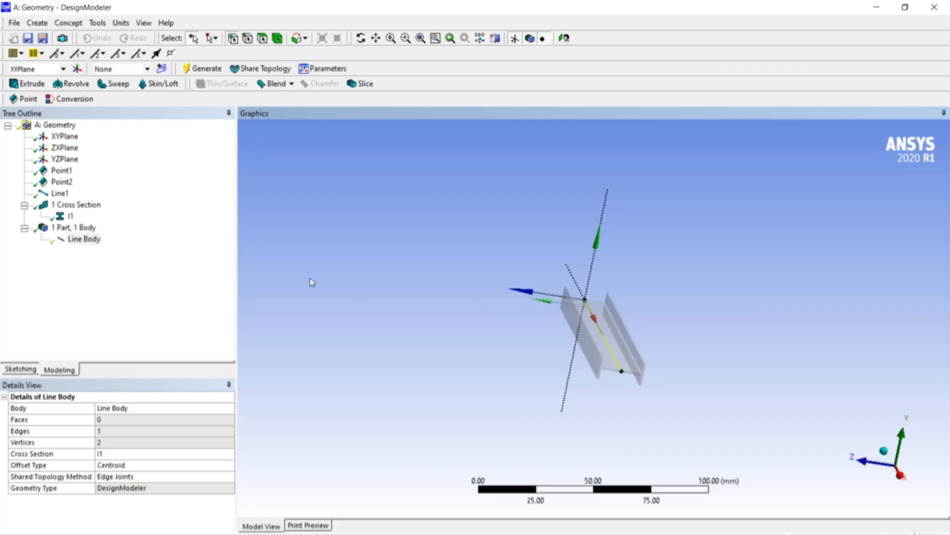
- Select the line body's unaligned line edge and rotate its cross section alignment by 90°
right_click(90, 246)
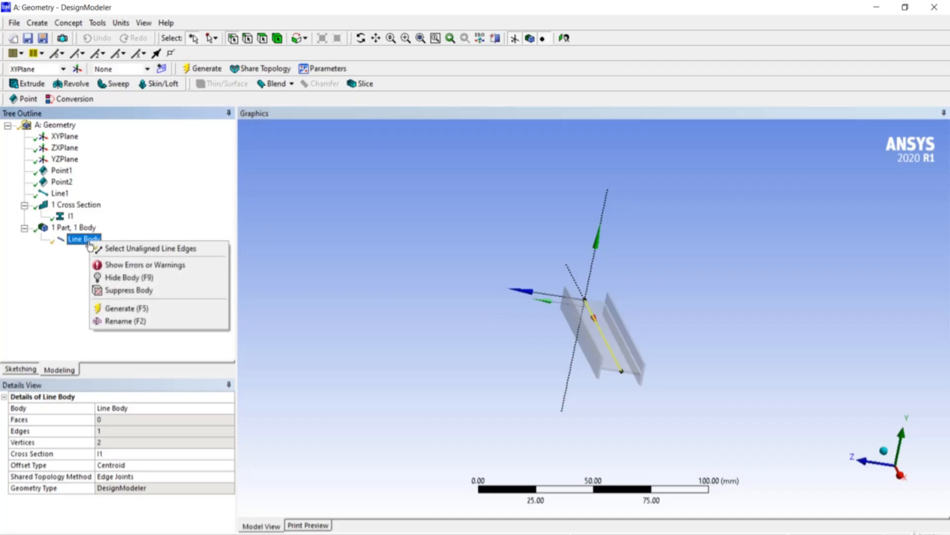
click(128, 249)
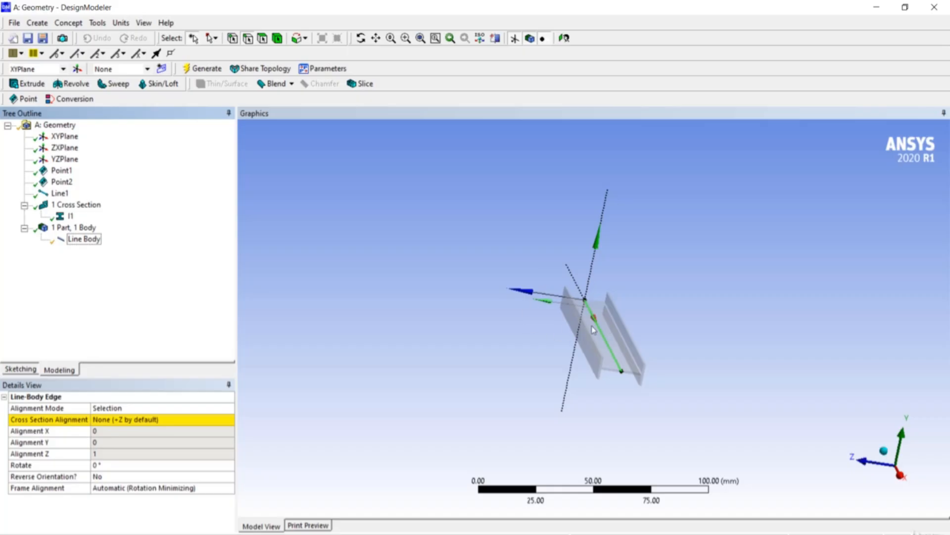
click(145, 464)
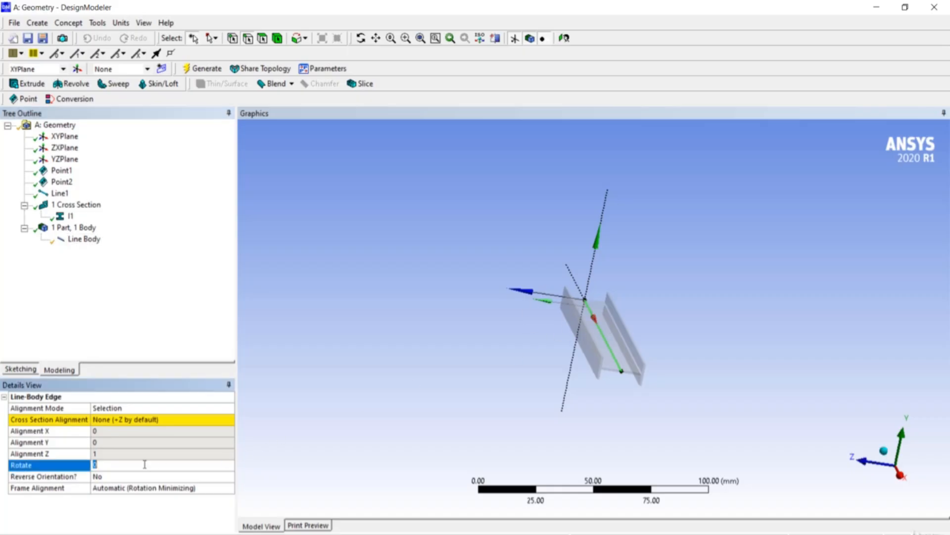
text(90)
key(Return)
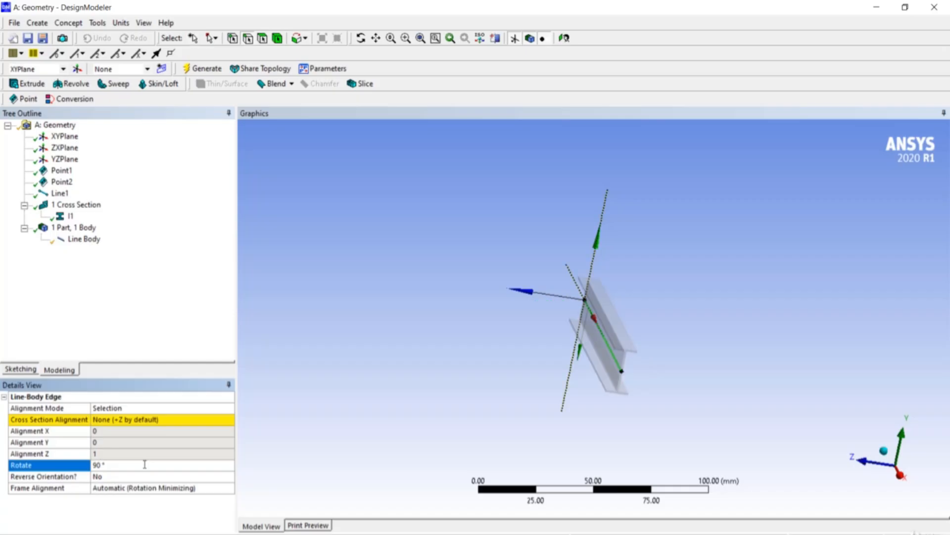
- Try a 45° rotation on the line edge's cross section and reset the rotation to 0°
click(145, 464)
text(45)
key(Return)
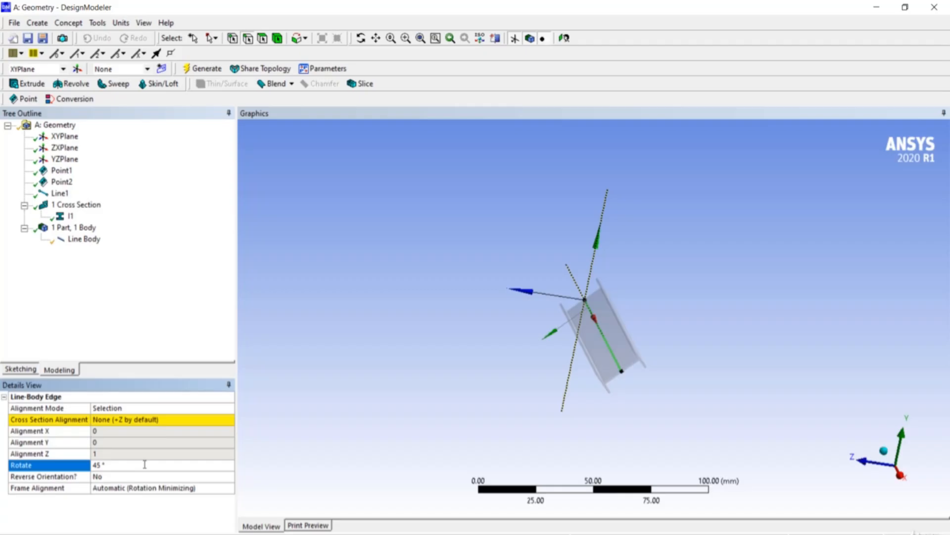
click(145, 465)
text(0)
key(Return)
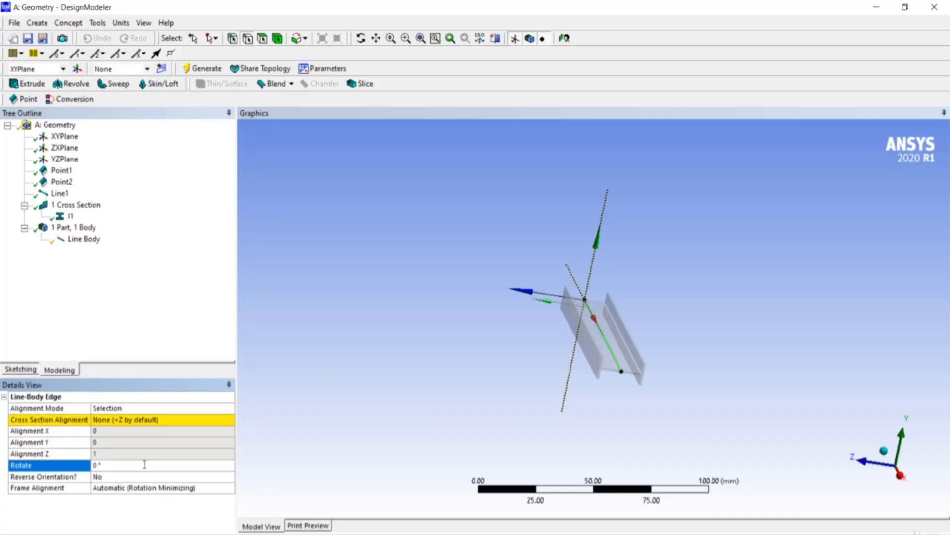
- Reverse the line edge's orientation and set its cross section rotation to 90°
click(163, 476)
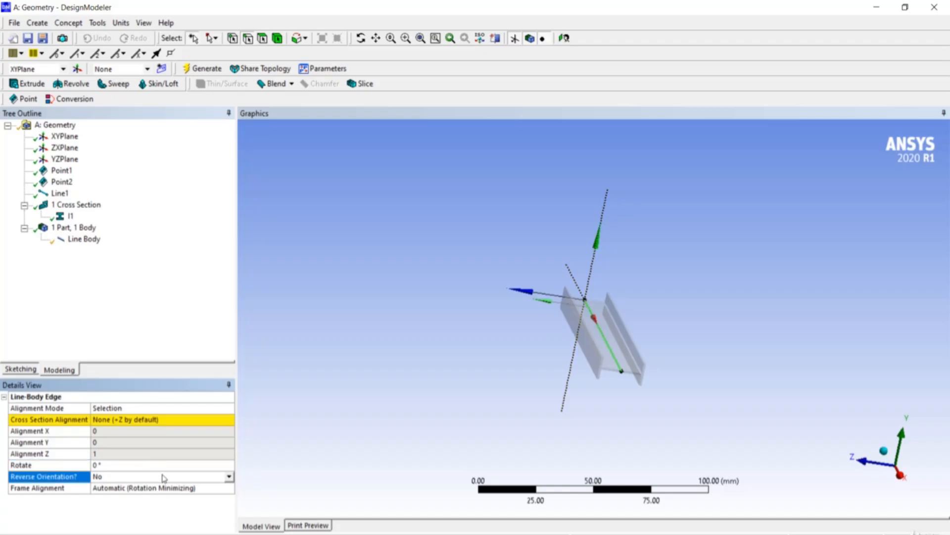
click(229, 477)
click(225, 494)
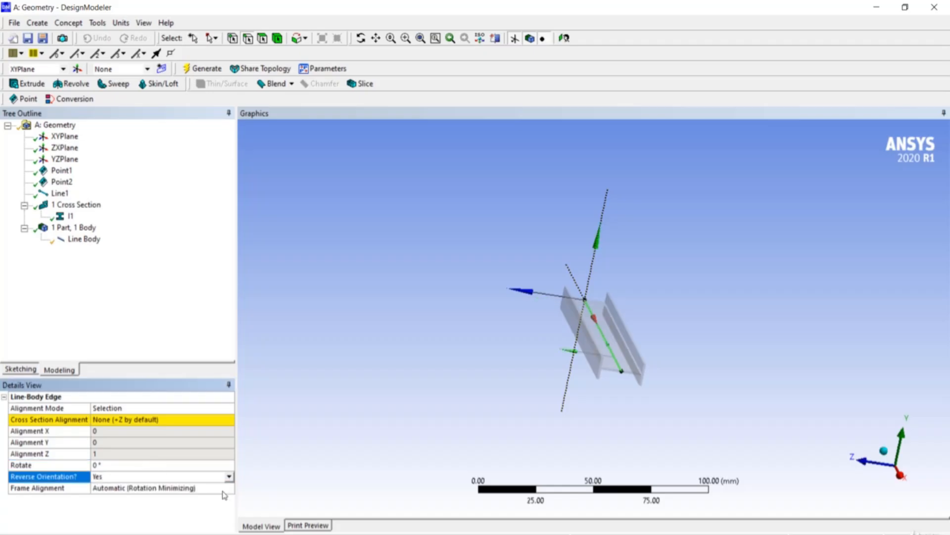
click(161, 463)
text(90)
key(Return)
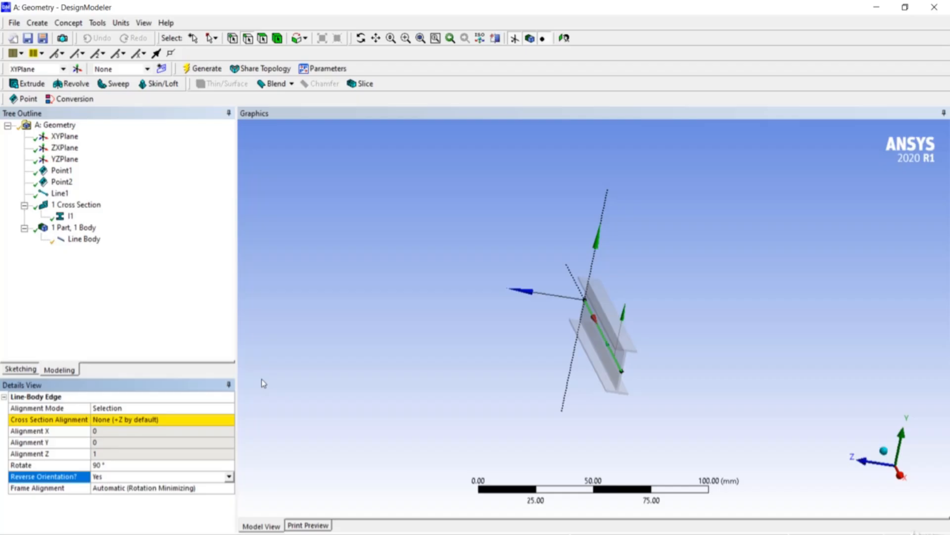
- Align the line edge's cross section with the vertical Y axis of the XY plane
click(104, 421)
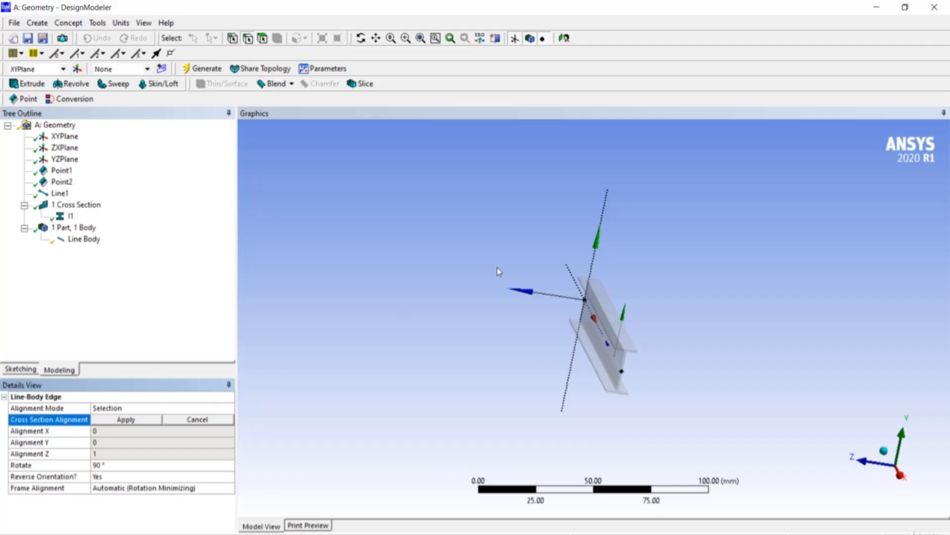
click(593, 265)
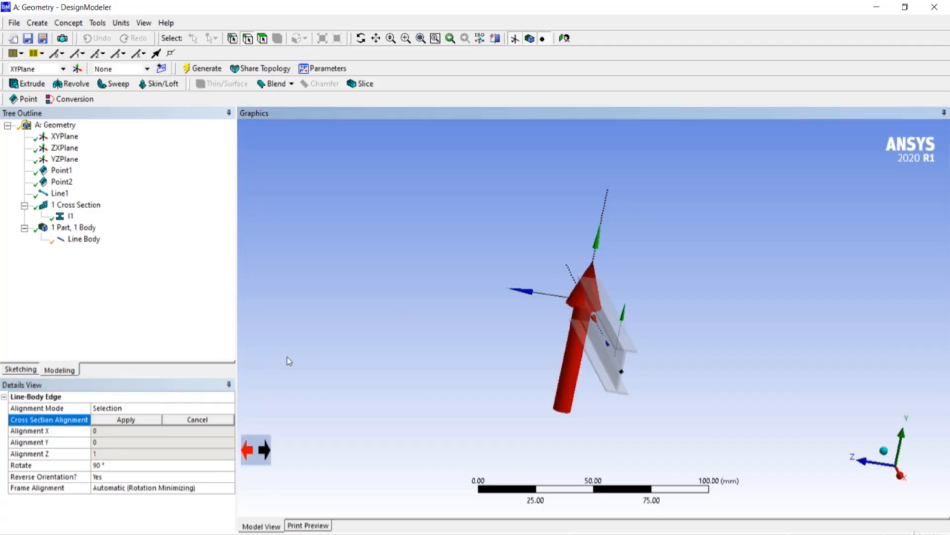
click(120, 421)
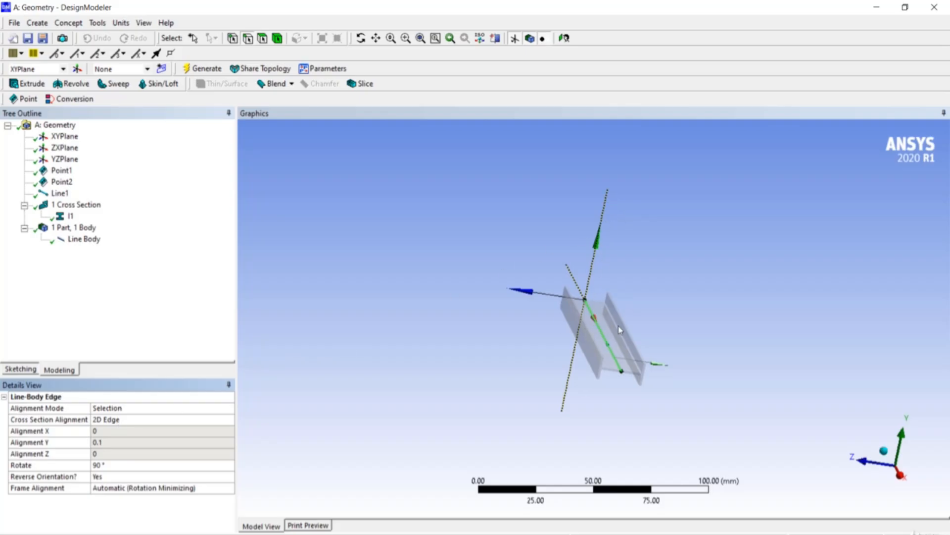
- Try a 0° rotation on the aligned cross section and set the rotation back to 90°
click(144, 467)
text(0)
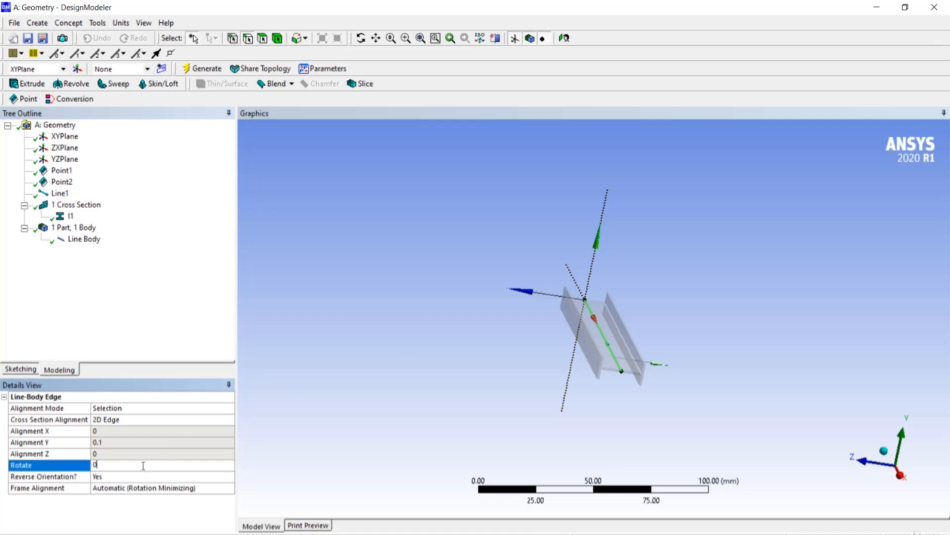
key(Return)
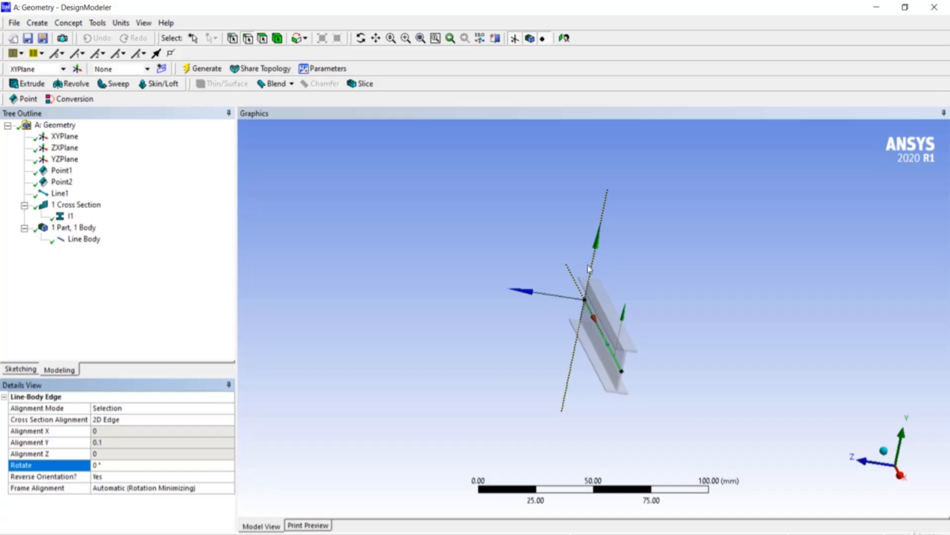
click(126, 467)
text(90)
key(Return)
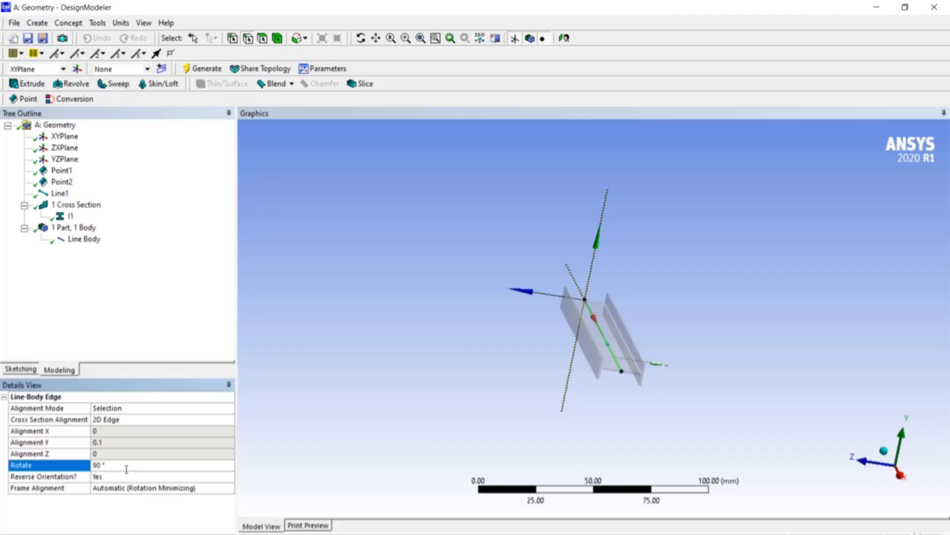